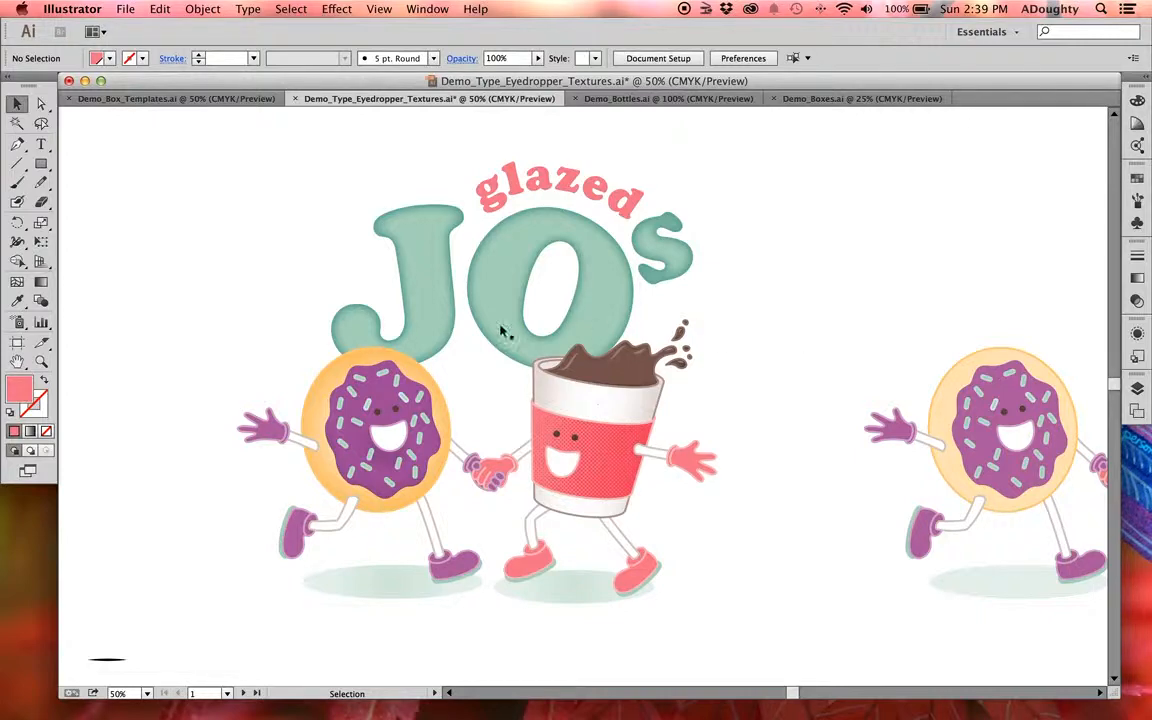
# - Examine the finished donut and coffee cup logo up close, including its gradients and textures, and compare it with the plain copy
pyautogui.hscroll(3, 820, 363)
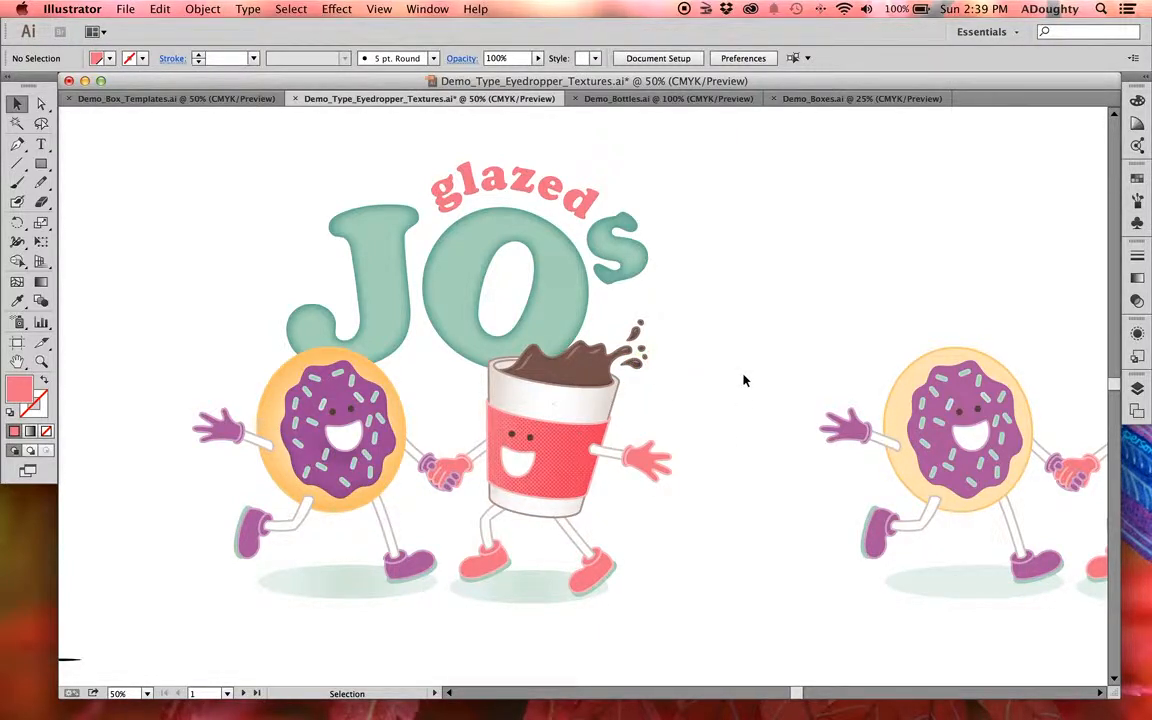
pyautogui.hscroll(3, 735, 378)
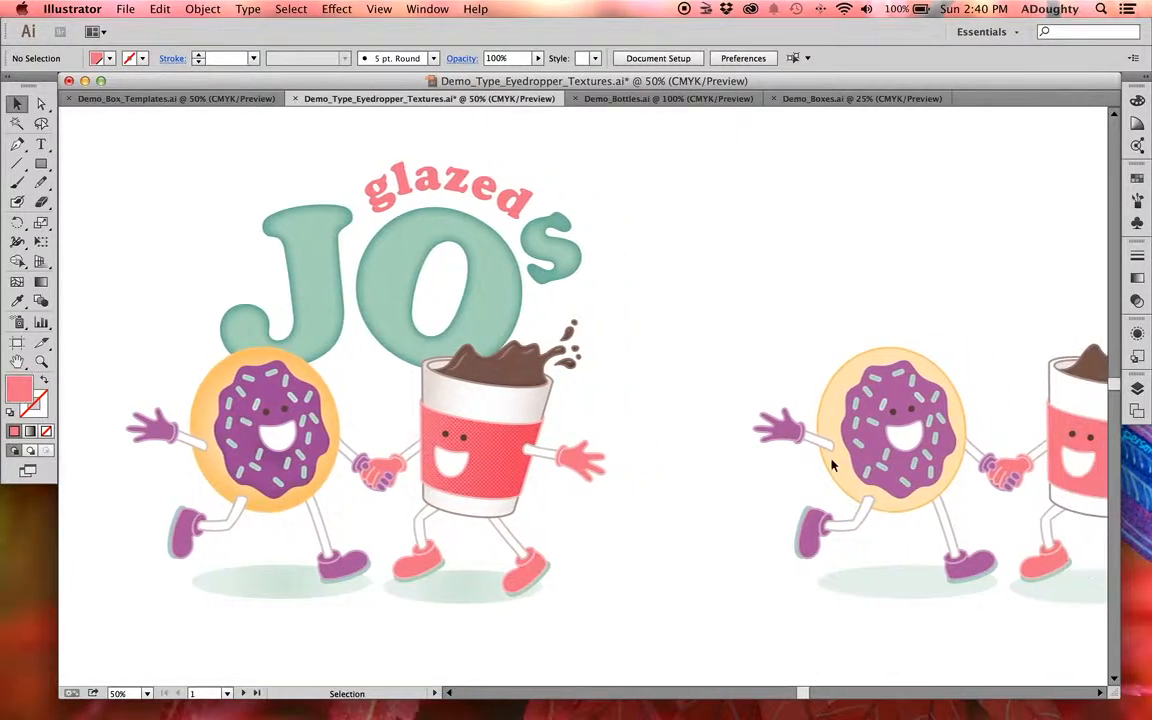
pyautogui.hscroll(1, 634, 491)
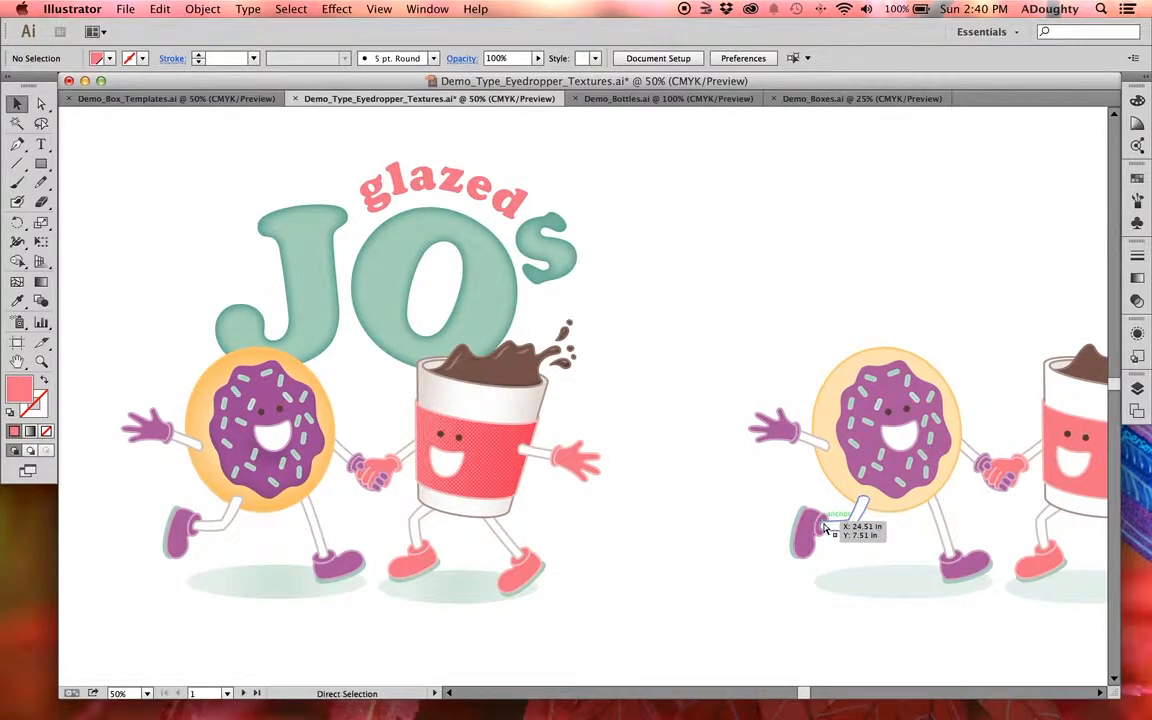
pyautogui.press('super+minus')
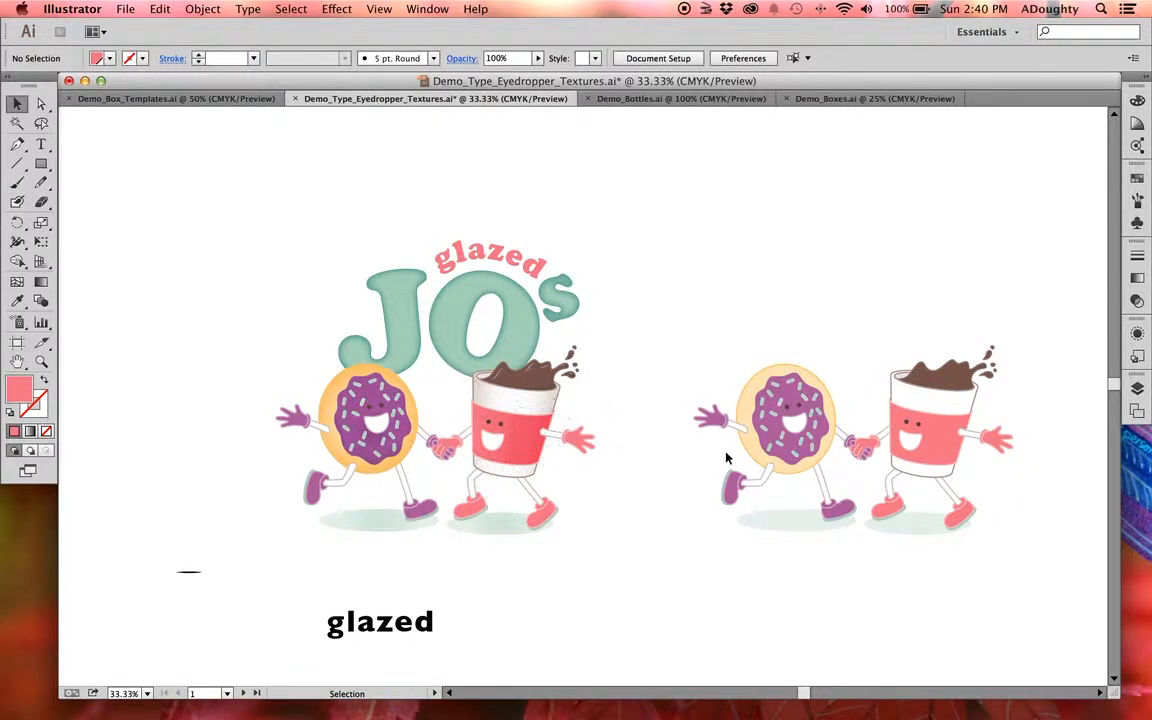
pyautogui.press('super+equal')
pyautogui.press('super+equal')
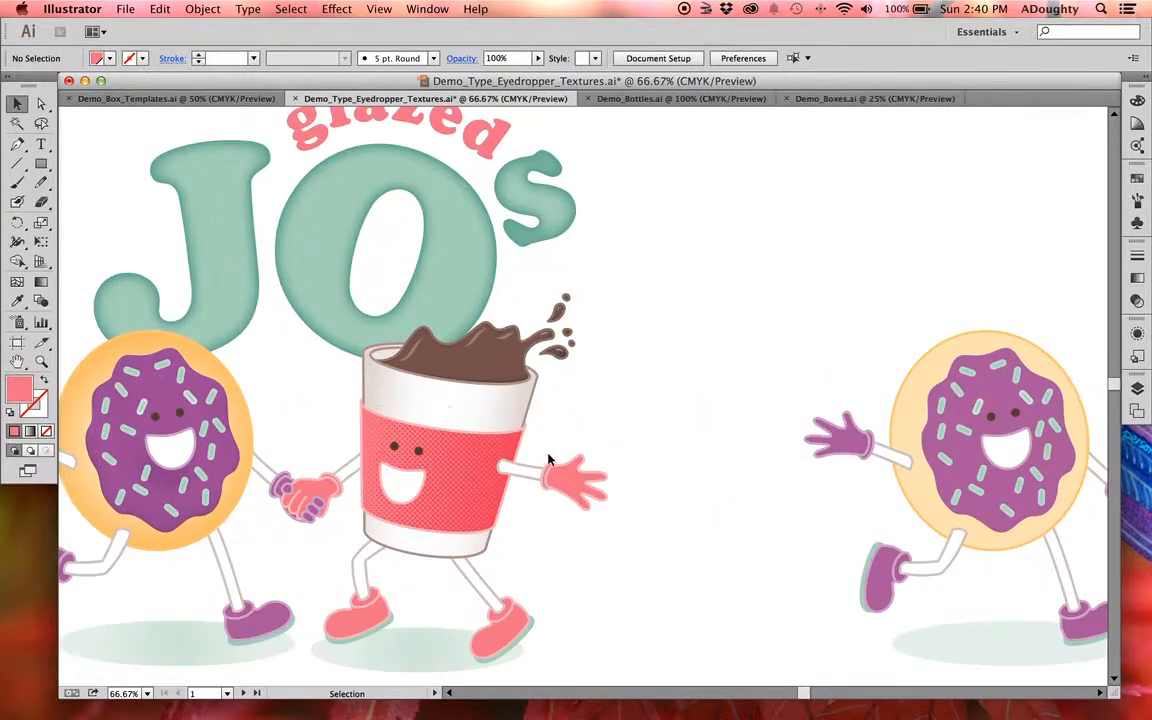
pyautogui.moveTo(381, 463); pyautogui.dragTo(607, 438)
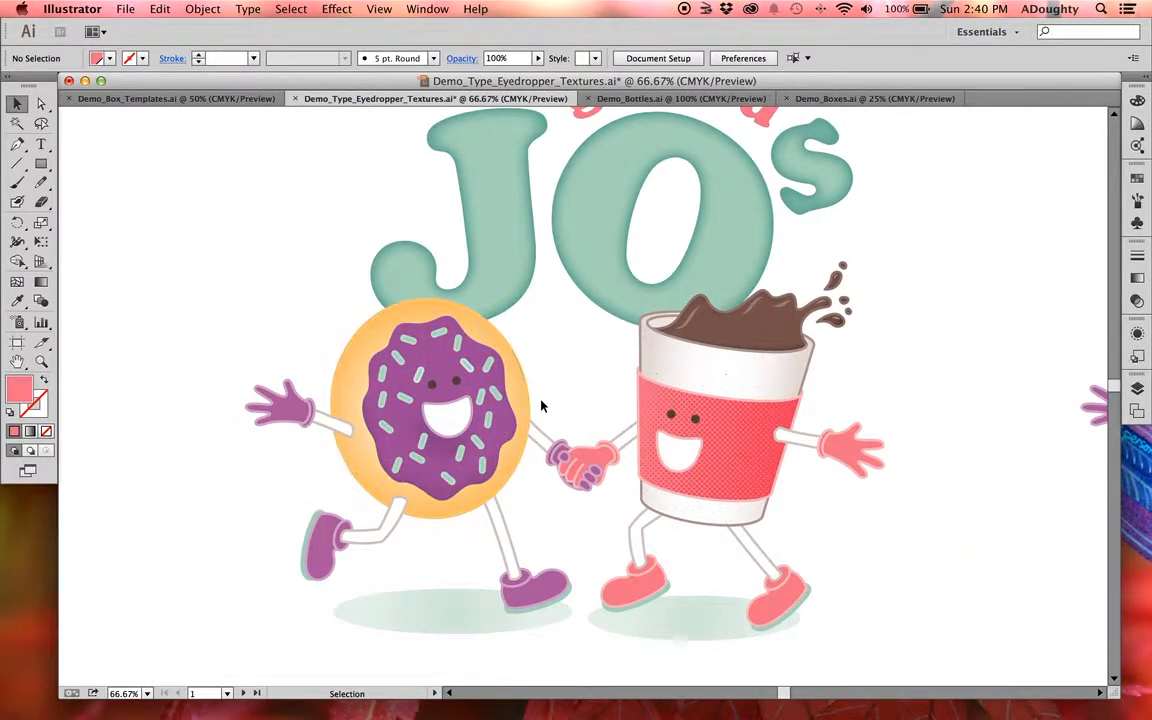
pyautogui.press('super+equal')
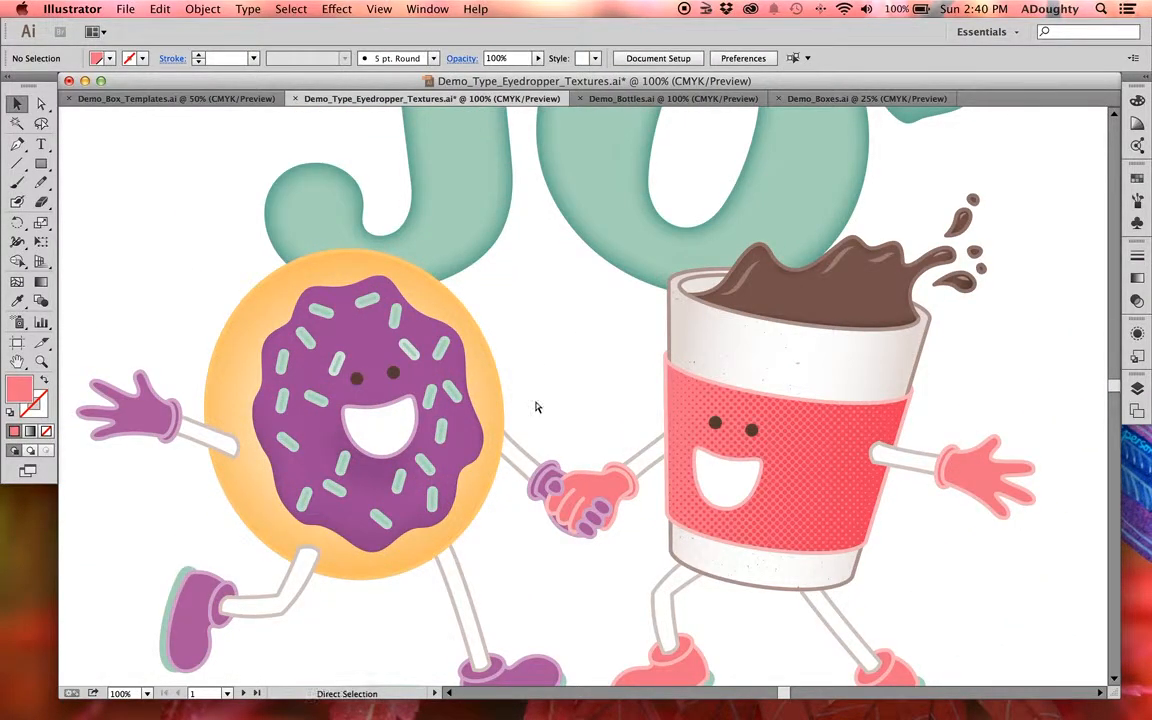
pyautogui.press('super+equal')
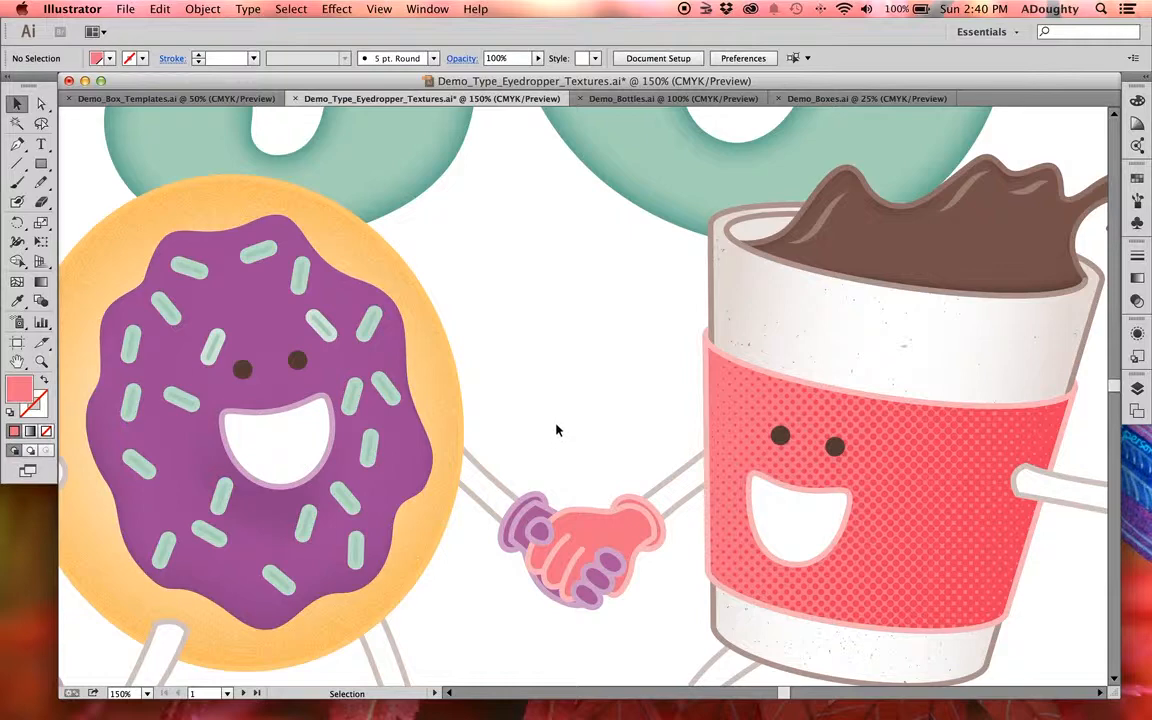
pyautogui.press('super+minus')
pyautogui.press('super+minus')
pyautogui.press('super+minus')
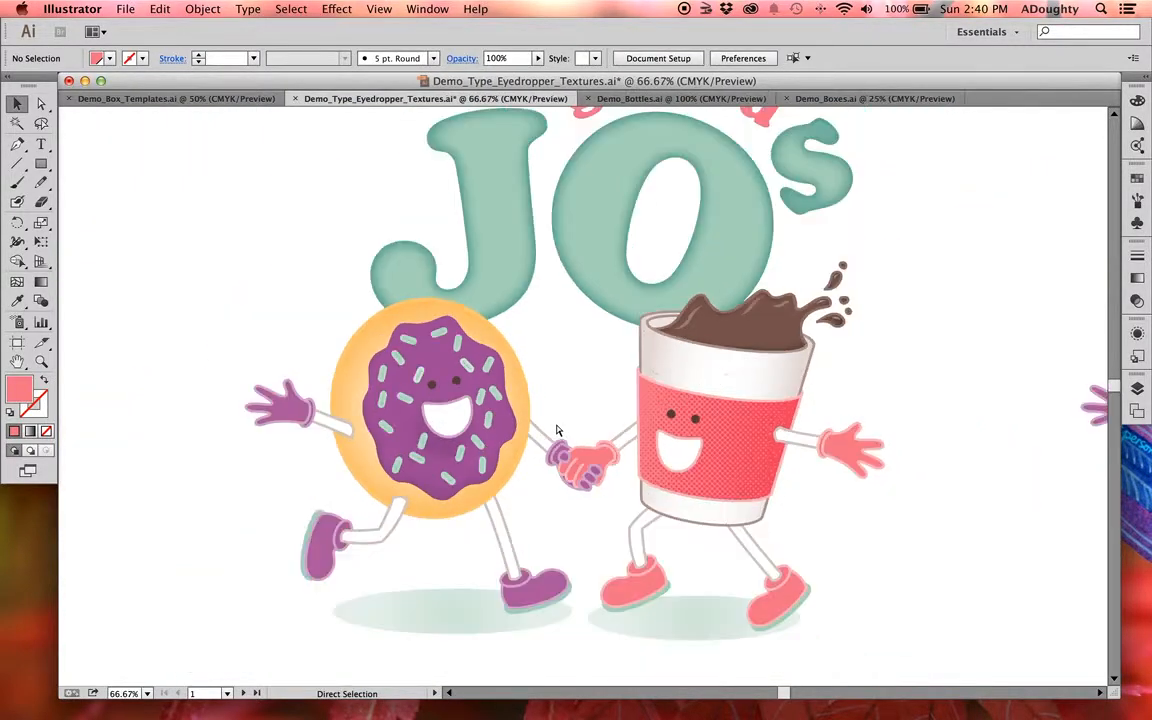
# - Ungroup the untextured donut and coffee cup artwork so its parts can be selected individually
pyautogui.moveTo(936, 406); pyautogui.dragTo(591, 398)
pyautogui.click(793, 340)
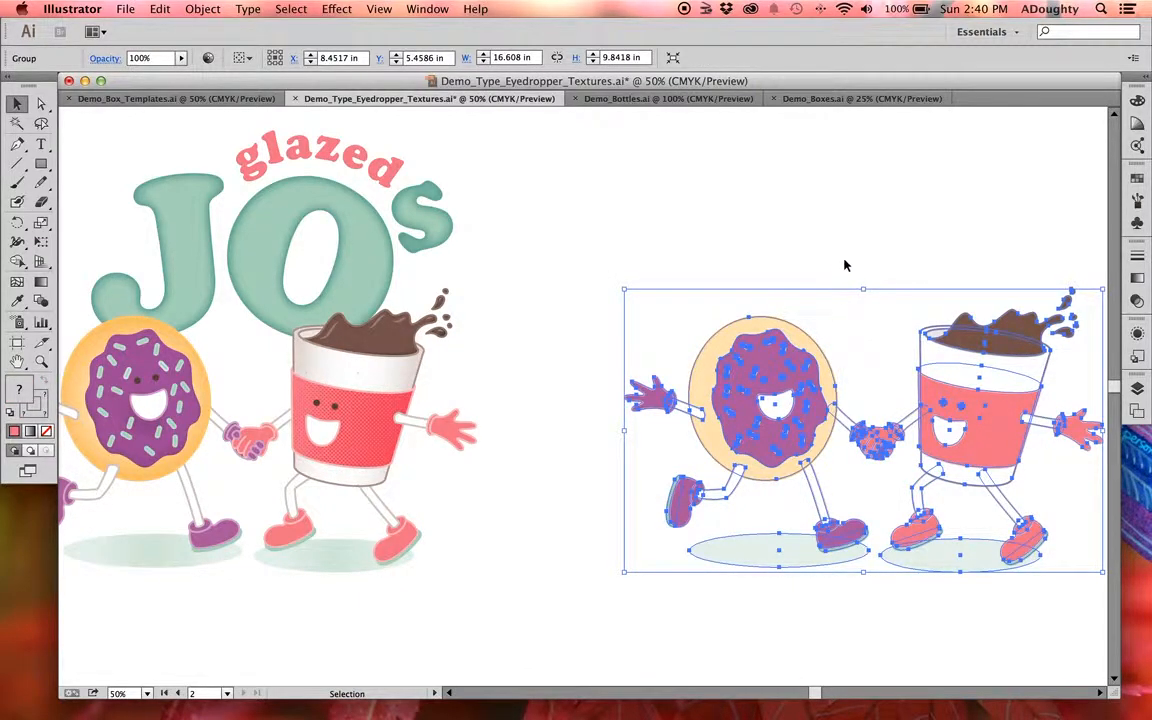
pyautogui.moveTo(826, 259); pyautogui.dragTo(696, 262)
pyautogui.press('super')
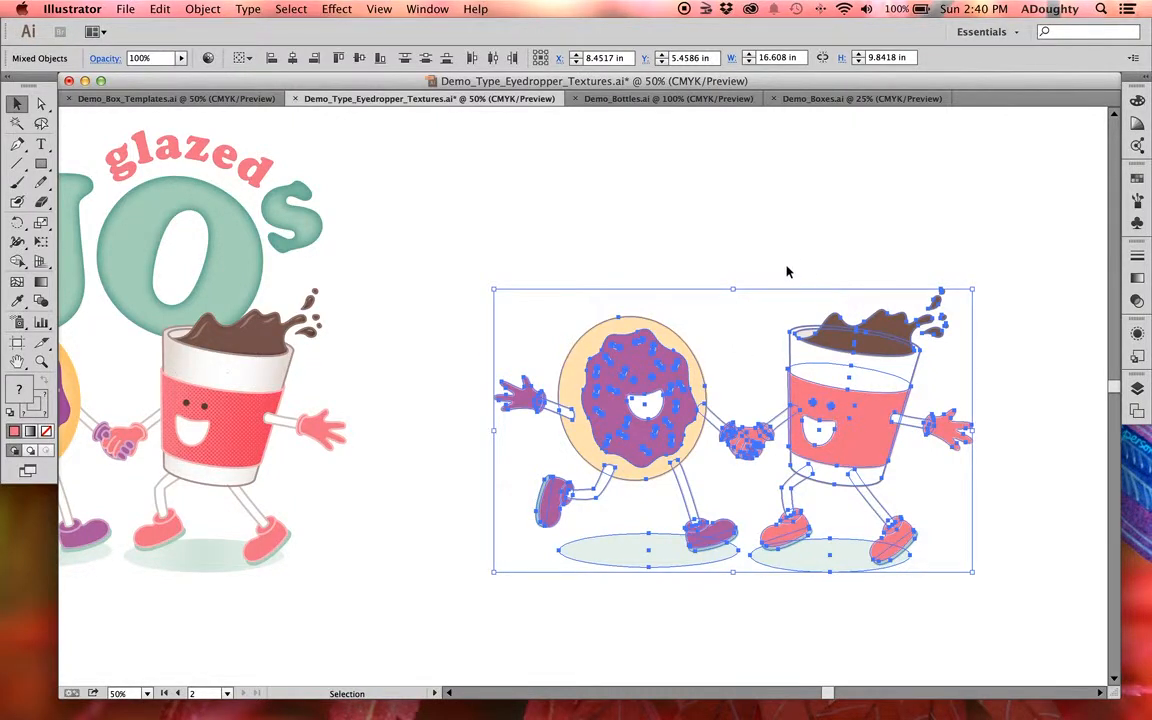
pyautogui.click(745, 320)
pyautogui.click(700, 373)
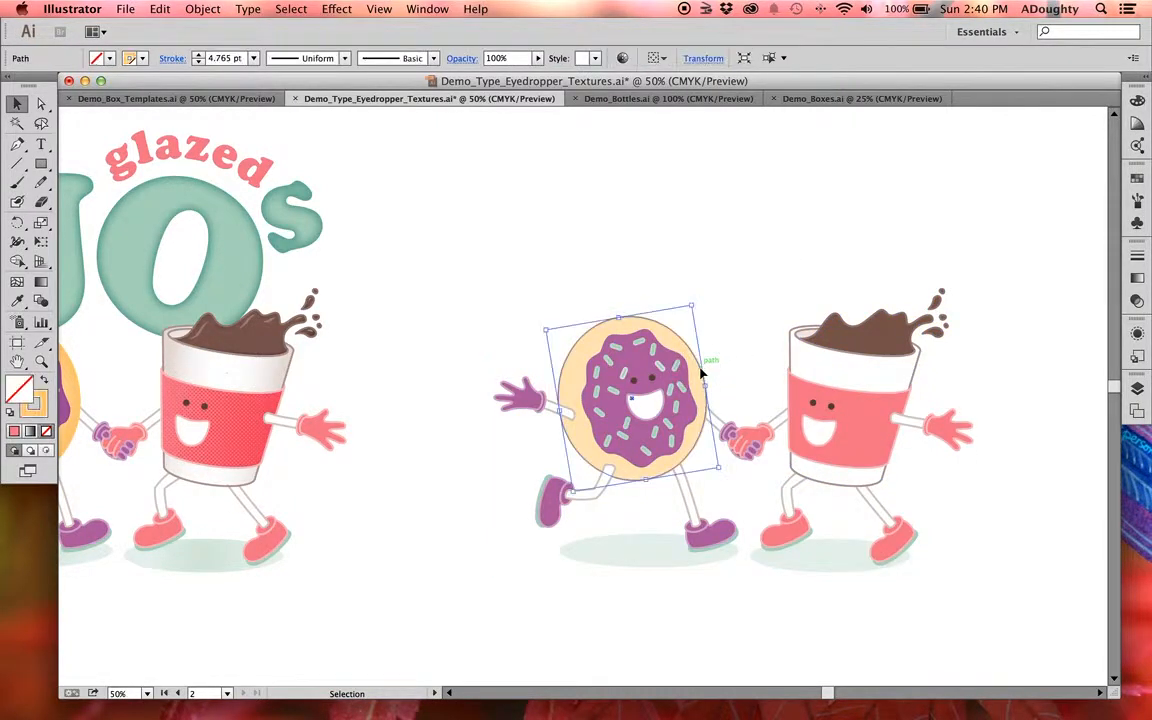
pyautogui.click(758, 355)
# - Remove the stroke from the filled base circle of the untextured donut
pyautogui.press('a')
pyautogui.press('super+plus')
pyautogui.press('super+plus')
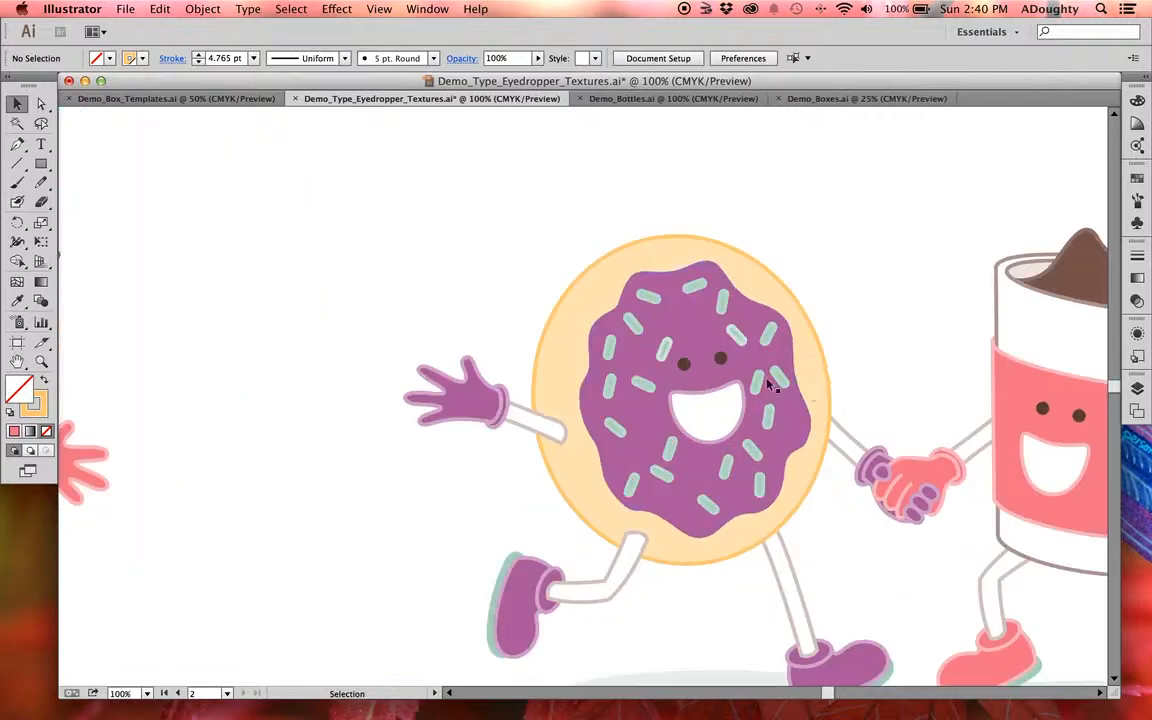
pyautogui.moveTo(851, 360); pyautogui.dragTo(727, 360)
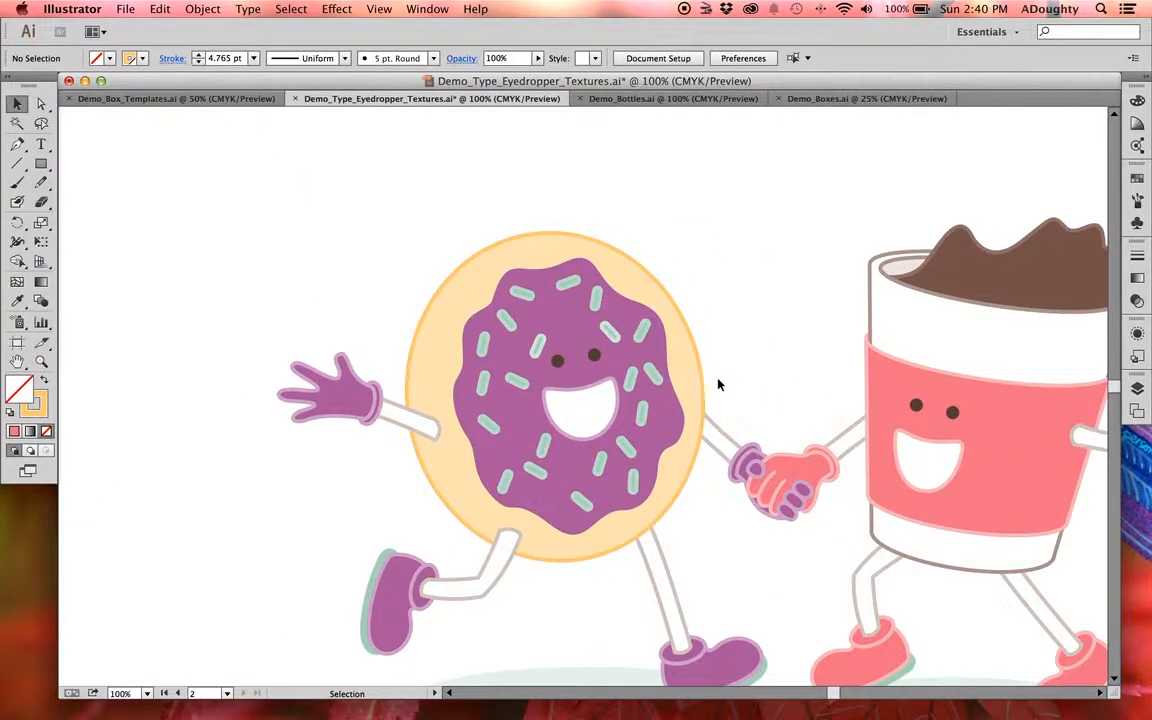
pyautogui.click(700, 385)
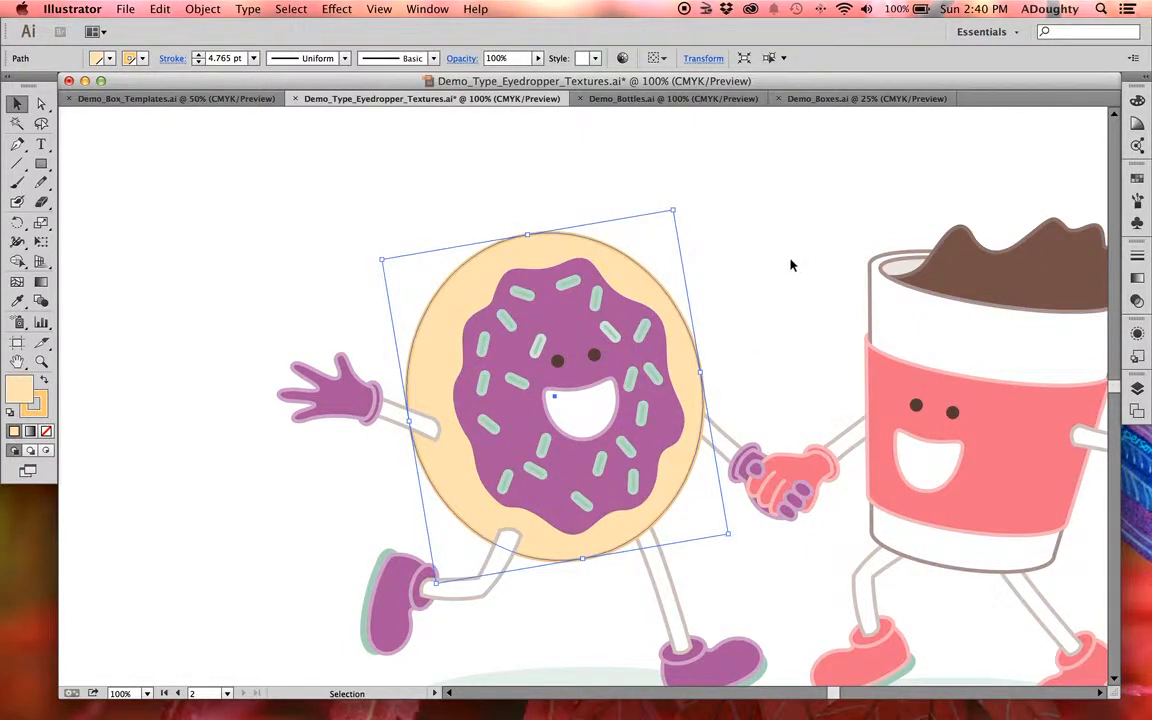
pyautogui.press('a')
pyautogui.press('v')
pyautogui.click(37, 403)
pyautogui.click(47, 433)
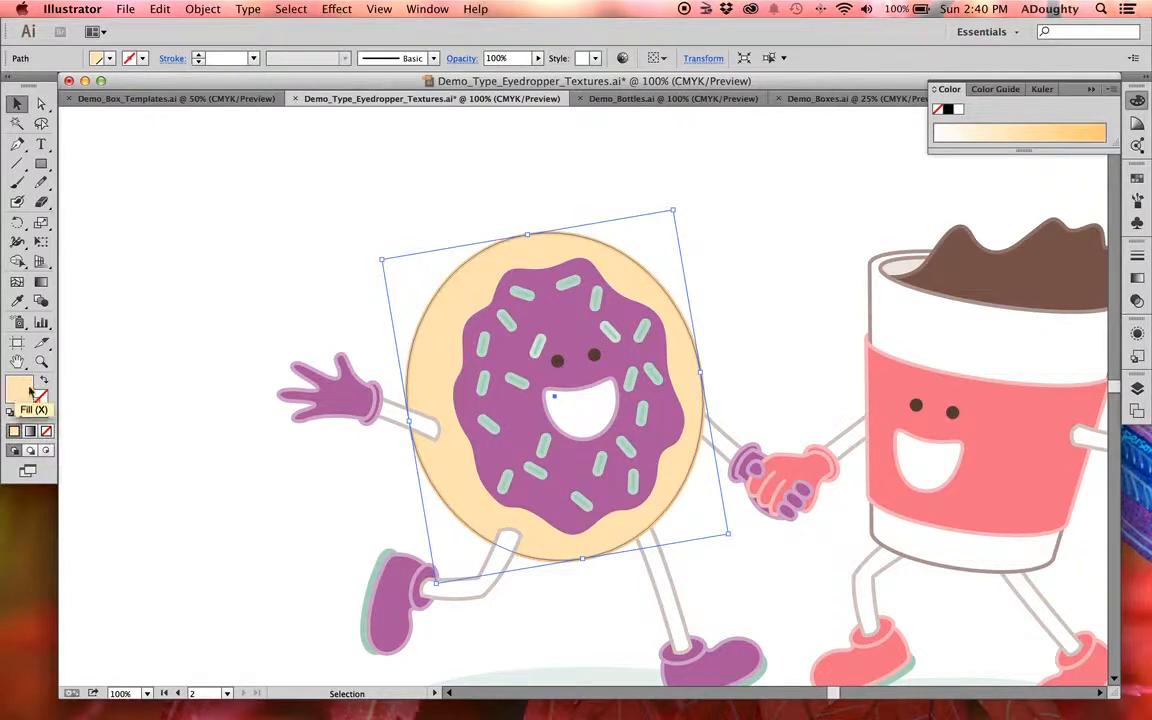
# - Fill the donut's base circle with a radial gradient, keeping the gradient settings beside the colour swatches
pyautogui.click(17, 390)
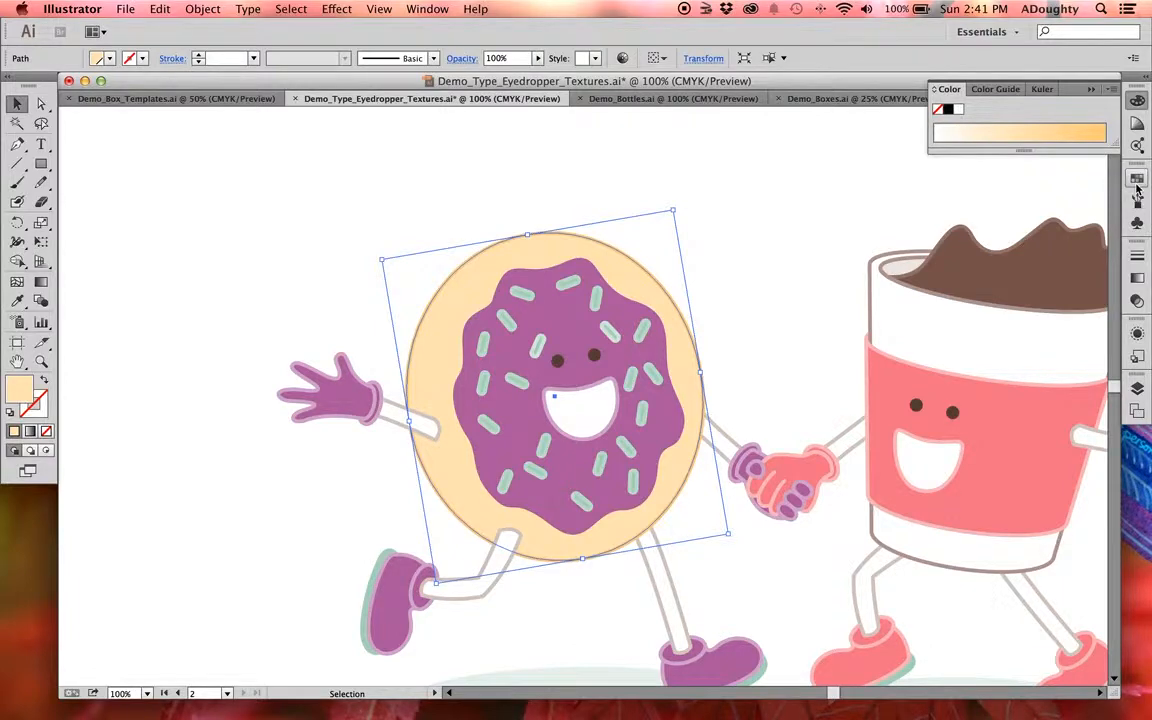
pyautogui.click(1137, 178)
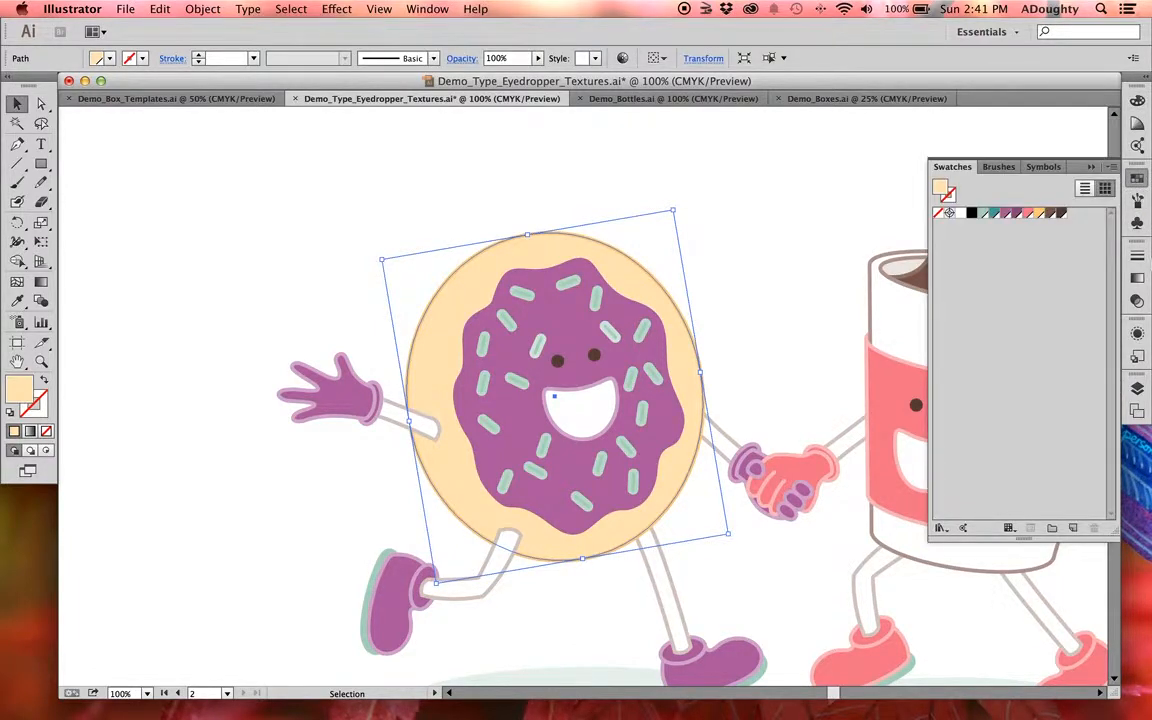
pyautogui.click(1136, 278)
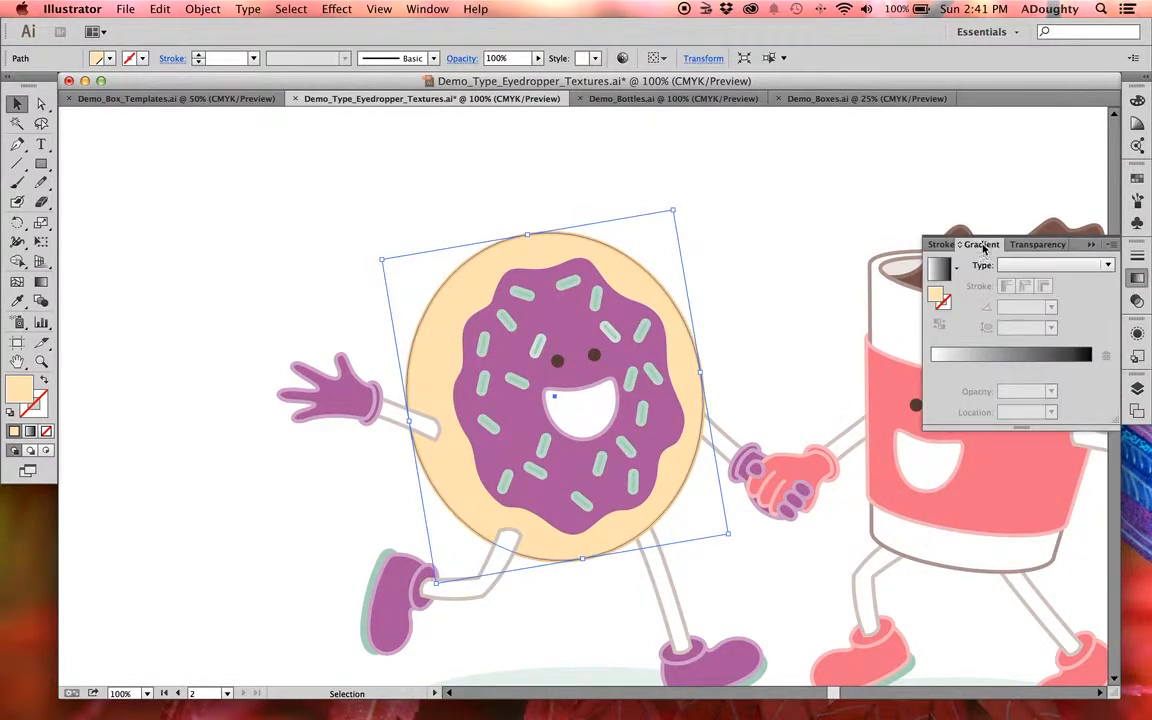
pyautogui.moveTo(983, 248); pyautogui.dragTo(777, 292)
pyautogui.click(1137, 180)
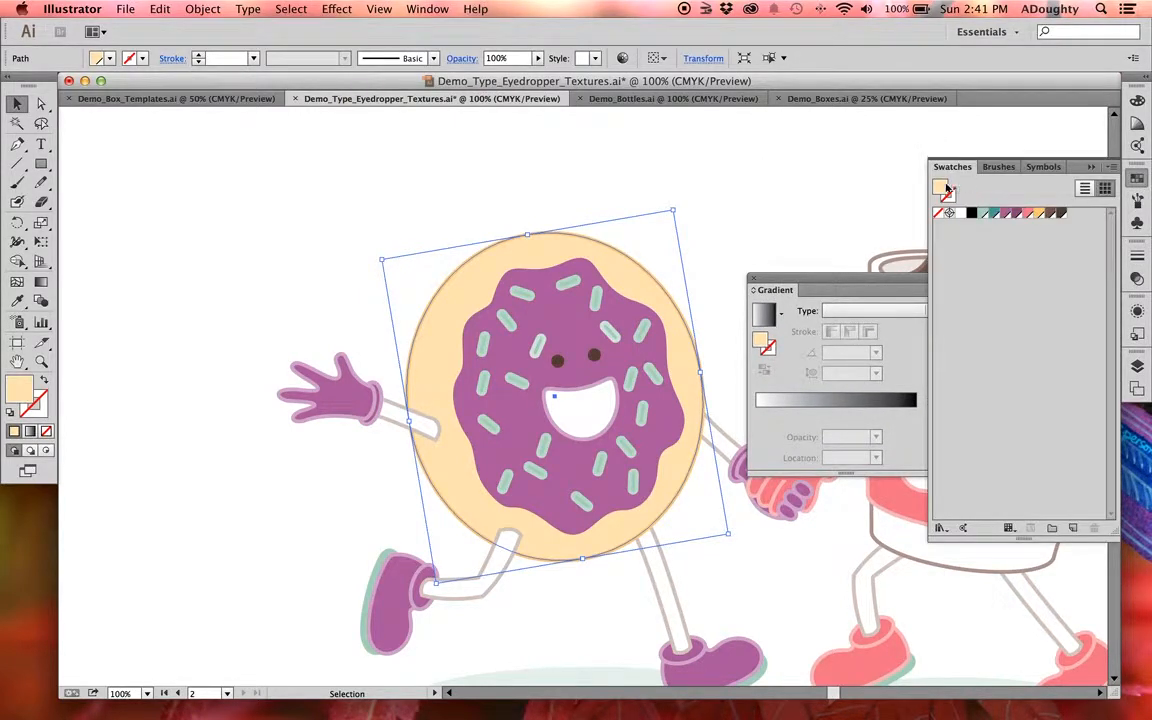
pyautogui.moveTo(887, 288); pyautogui.dragTo(868, 212)
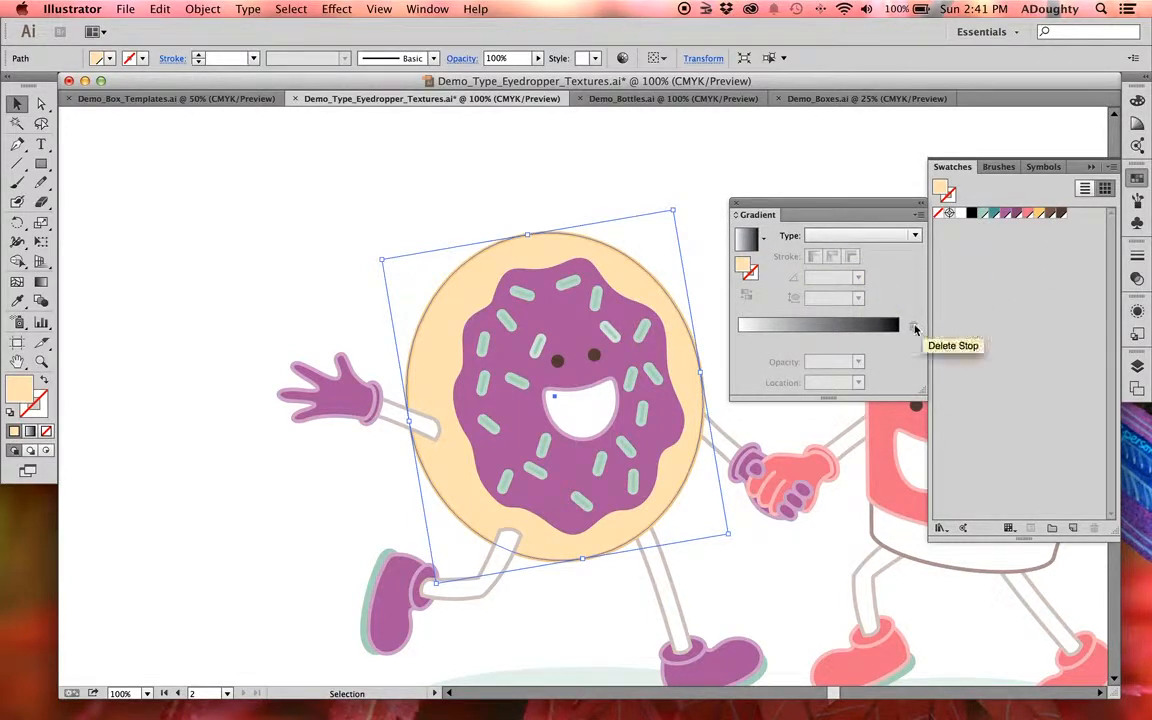
pyautogui.click(887, 236)
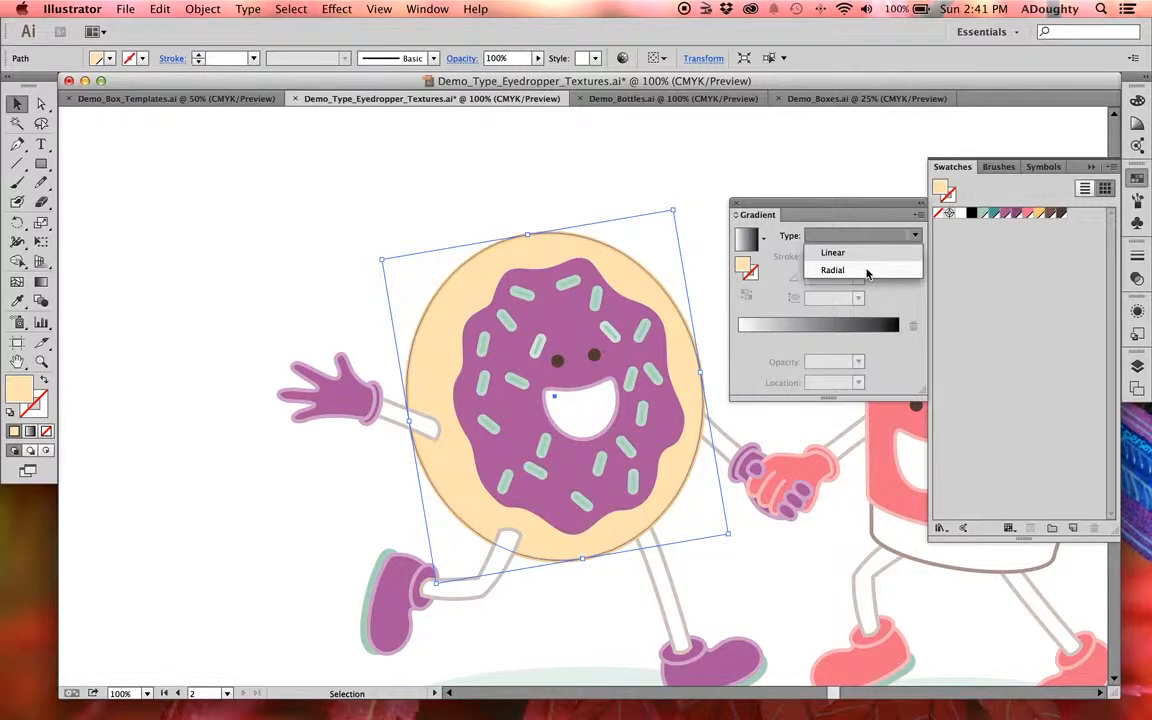
pyautogui.click(899, 277)
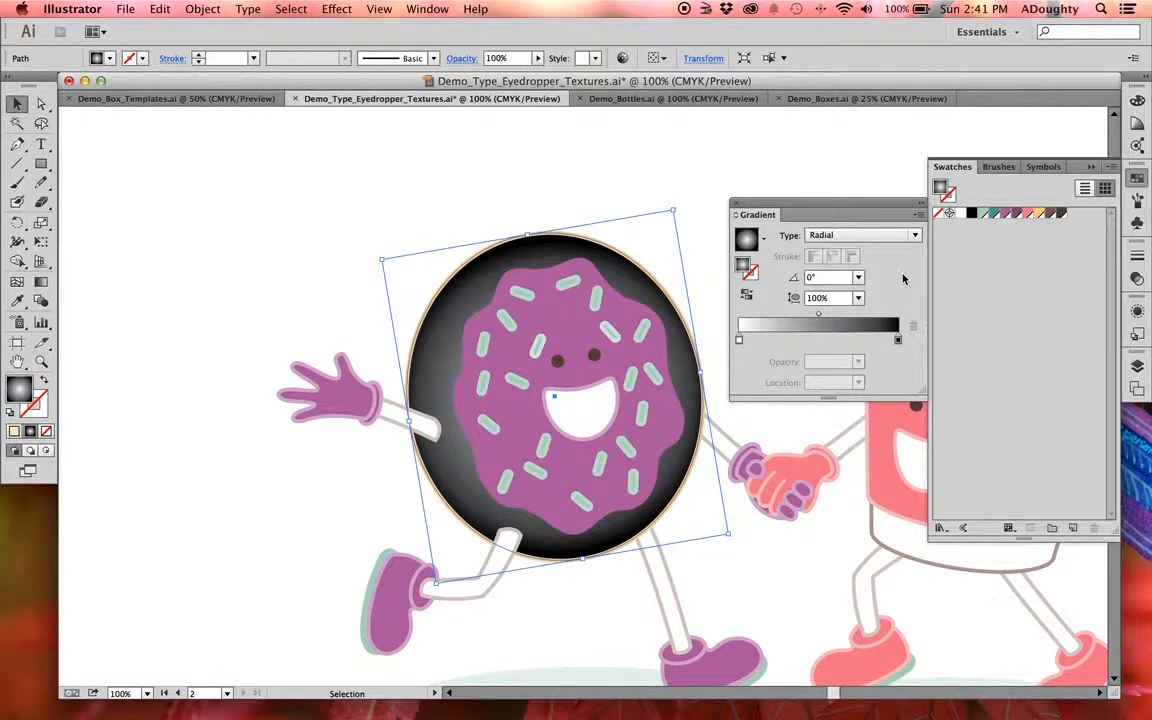
# - Set the gradient's outer stop to the light orange swatch and shift the white stop to about 51% location
pyautogui.moveTo(1038, 213); pyautogui.dragTo(898, 340)
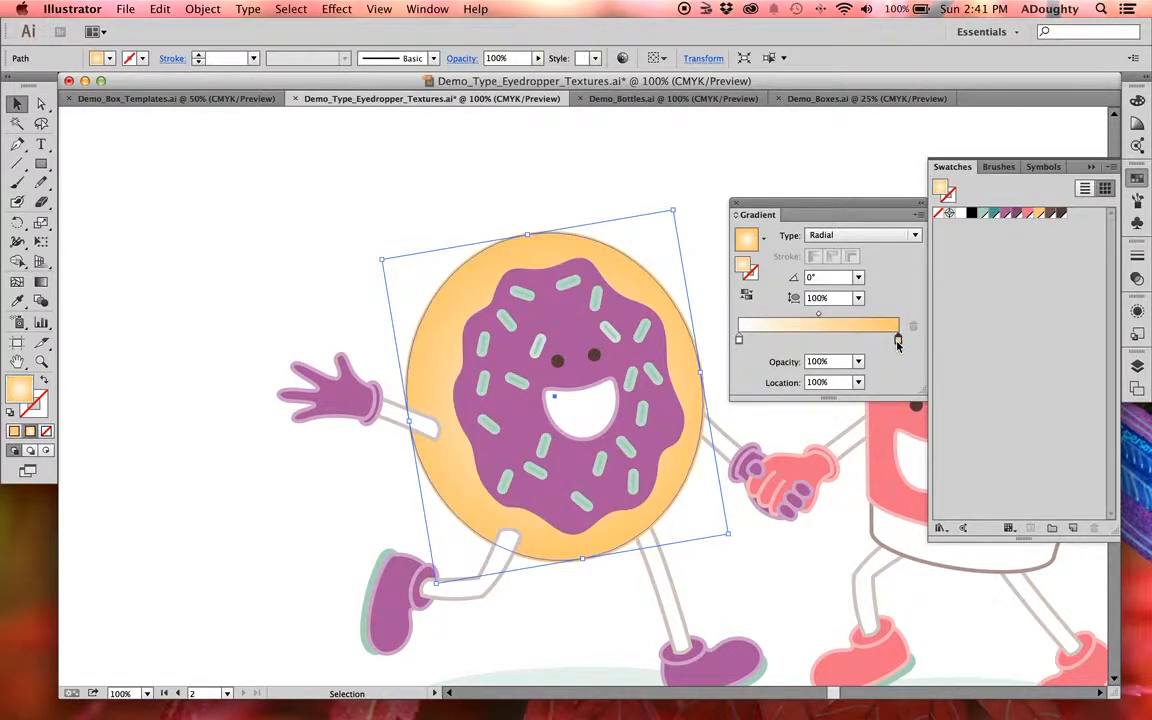
pyautogui.doubleClick(739, 340)
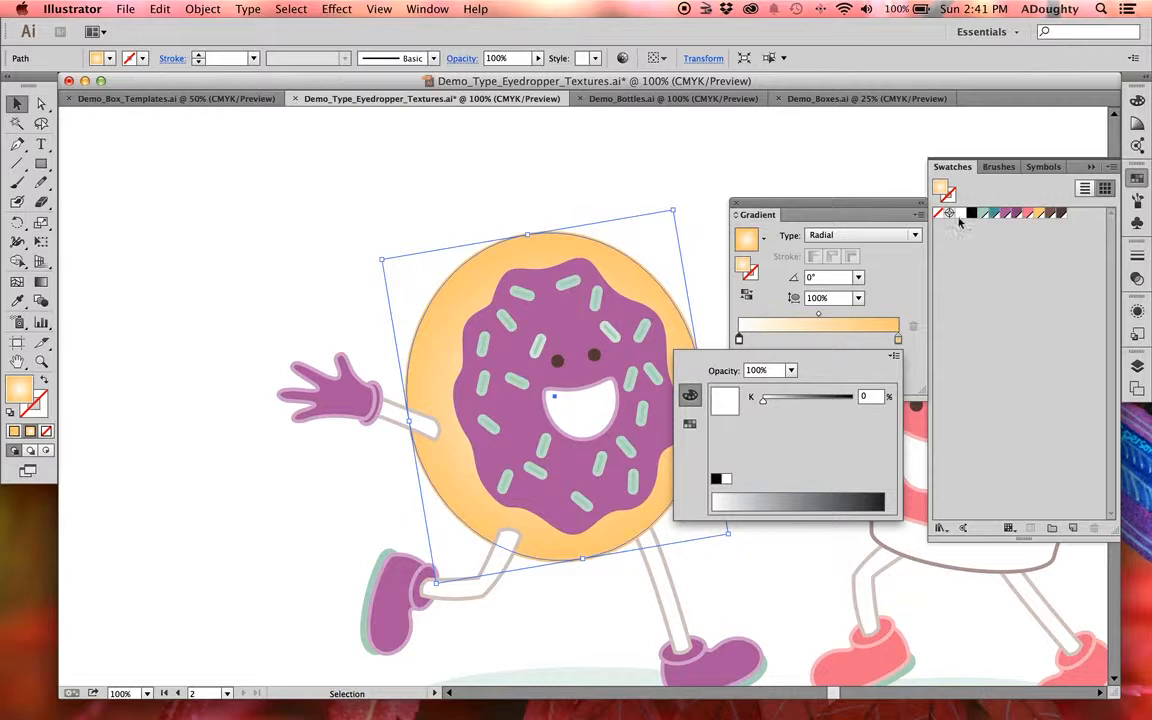
pyautogui.click(891, 291)
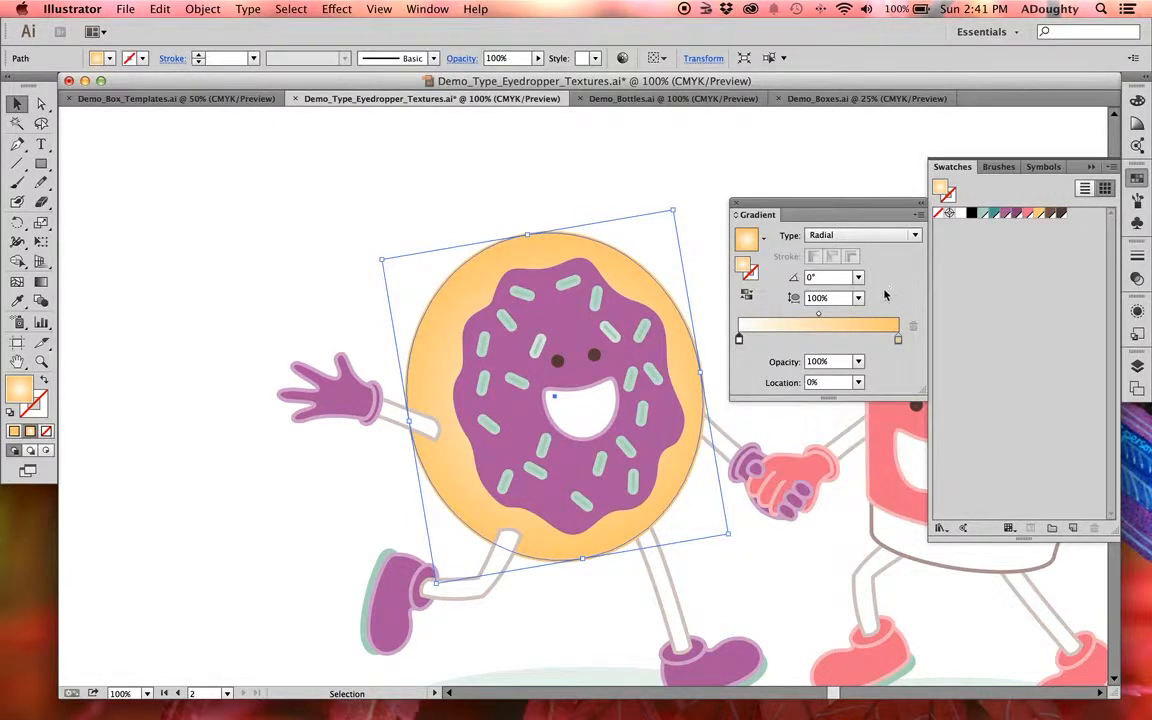
pyautogui.moveTo(739, 340); pyautogui.dragTo(822, 342)
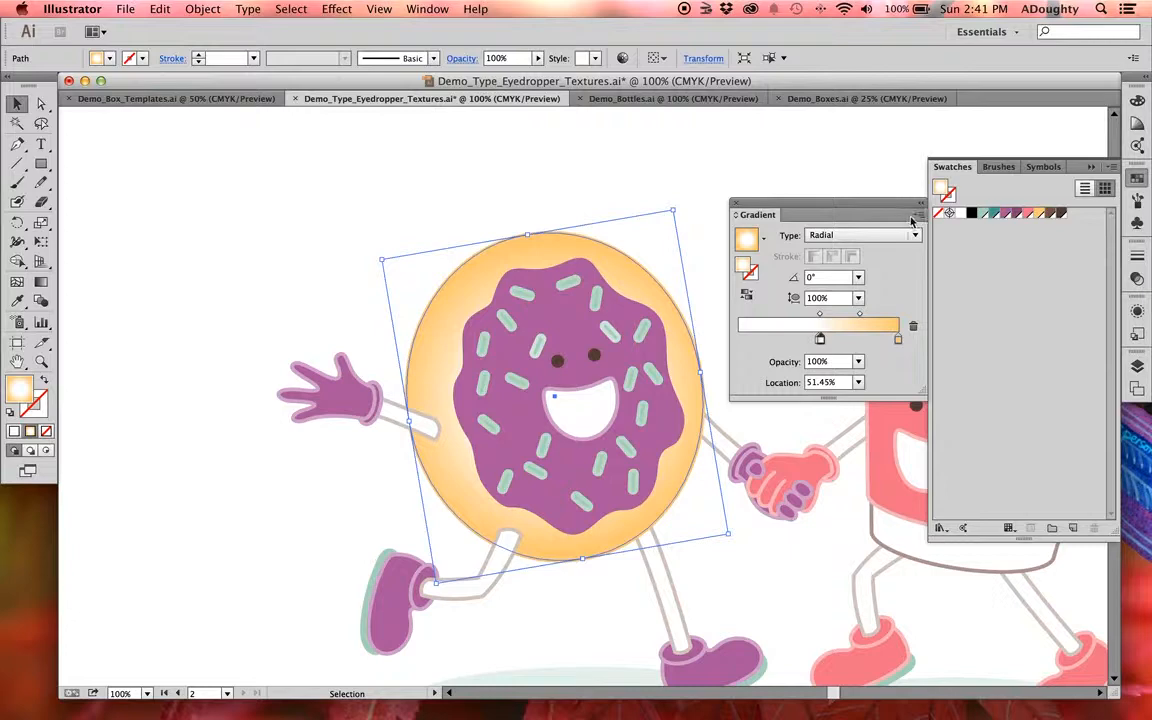
# - Dock the gradient settings out of the way and open the Grain texture effect for the donut's base
pyautogui.click(336, 7)
pyautogui.click(336, 7)
pyautogui.moveTo(756, 222); pyautogui.dragTo(1135, 240)
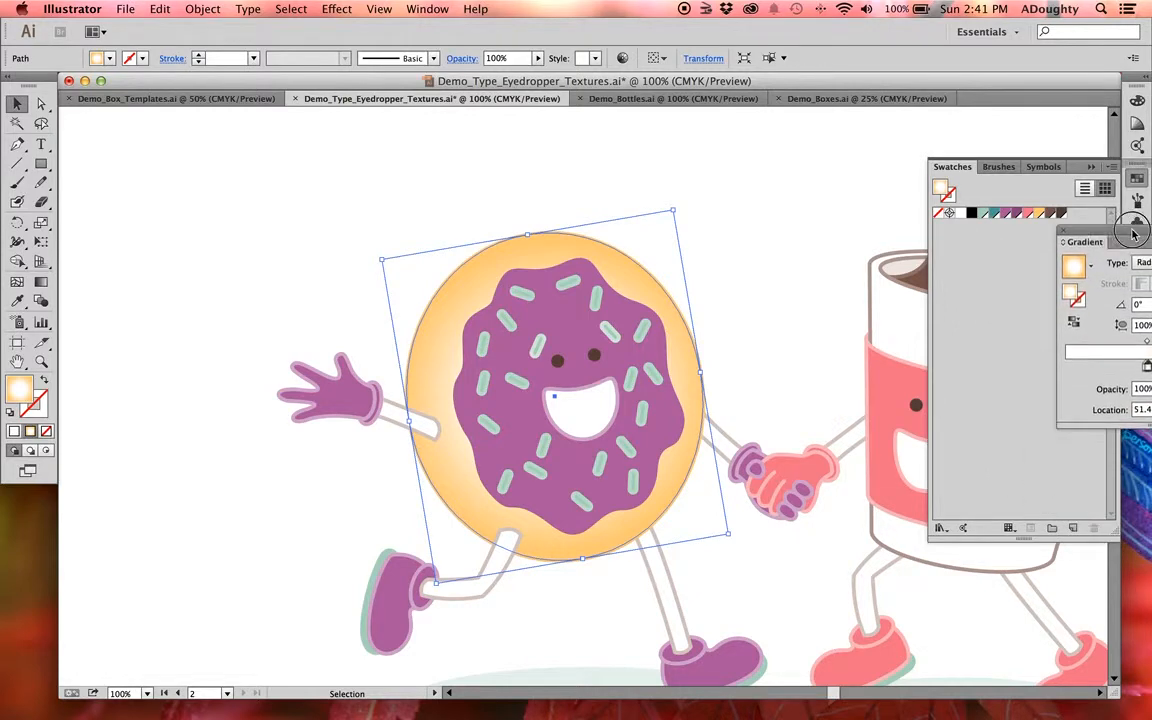
pyautogui.click(340, 9)
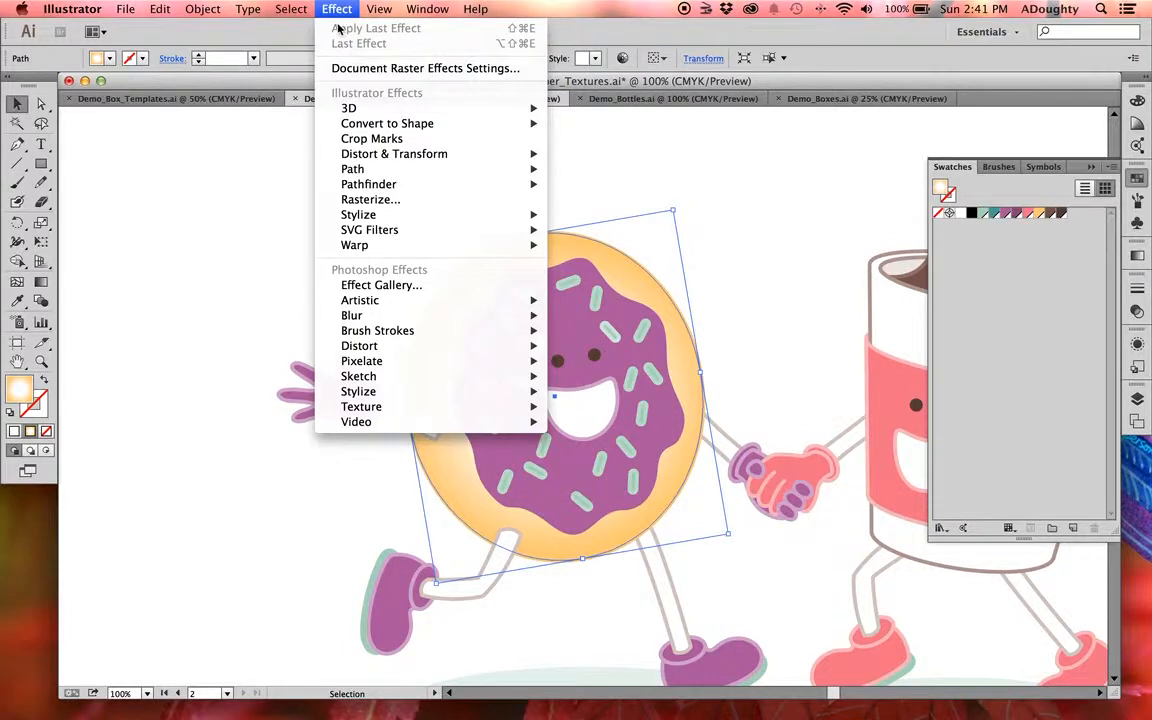
pyautogui.moveTo(403, 306)
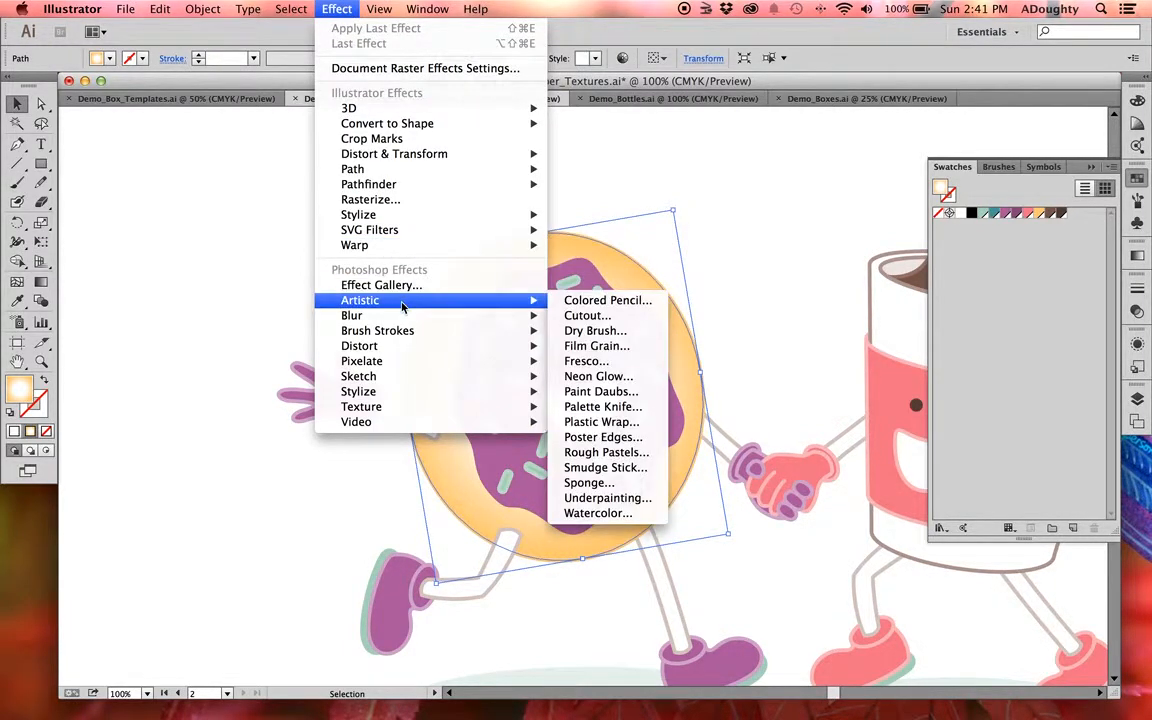
pyautogui.moveTo(403, 349)
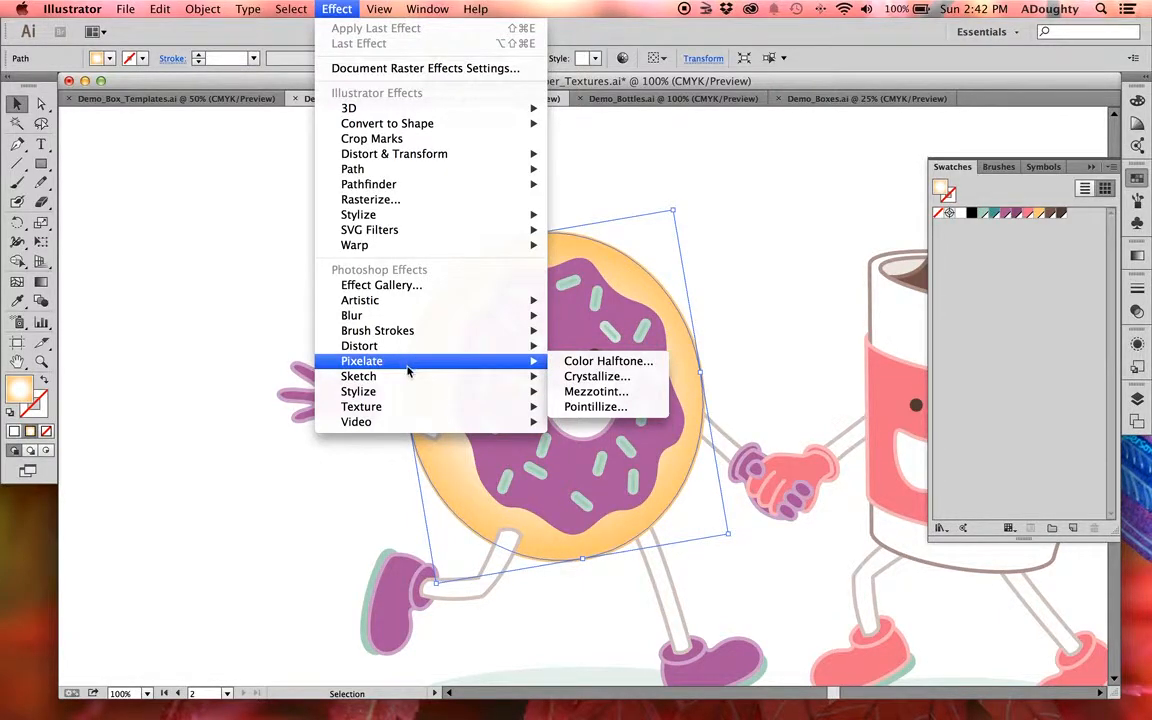
pyautogui.moveTo(421, 409)
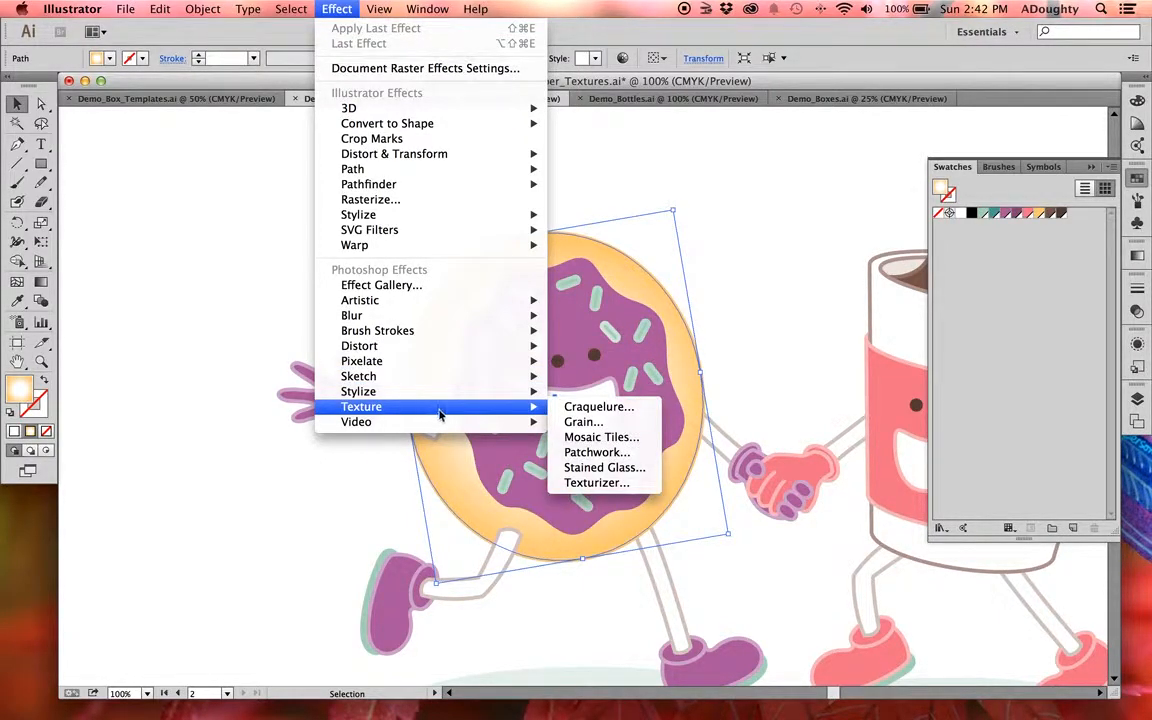
pyautogui.click(583, 425)
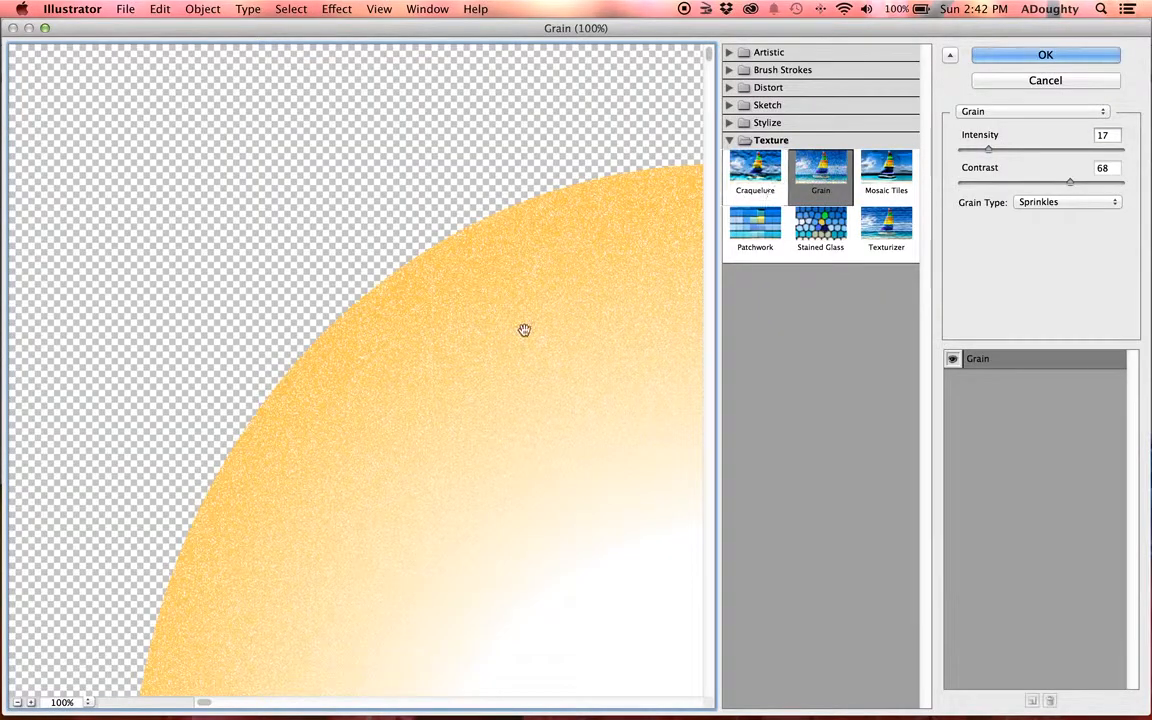
# - Zoom the Grain preview out to 50% and look through the Sketch and Stylize effect categories
pyautogui.press('super+minus')
pyautogui.press('super+minus')
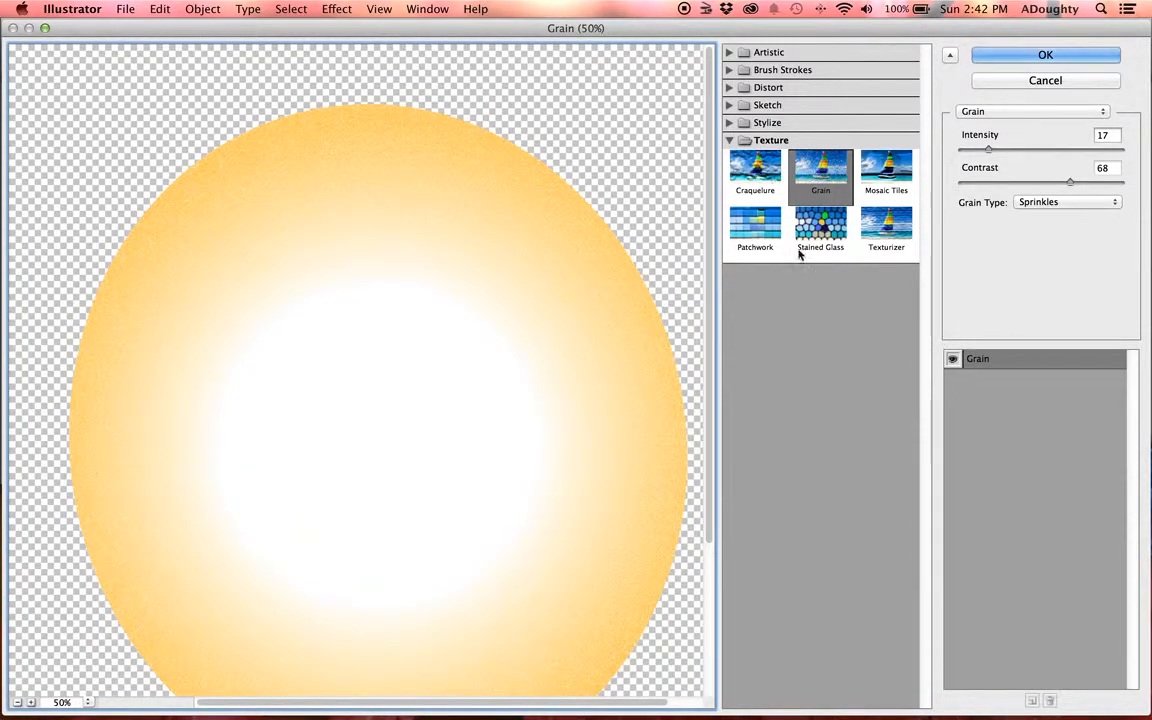
pyautogui.click(730, 121)
pyautogui.click(730, 105)
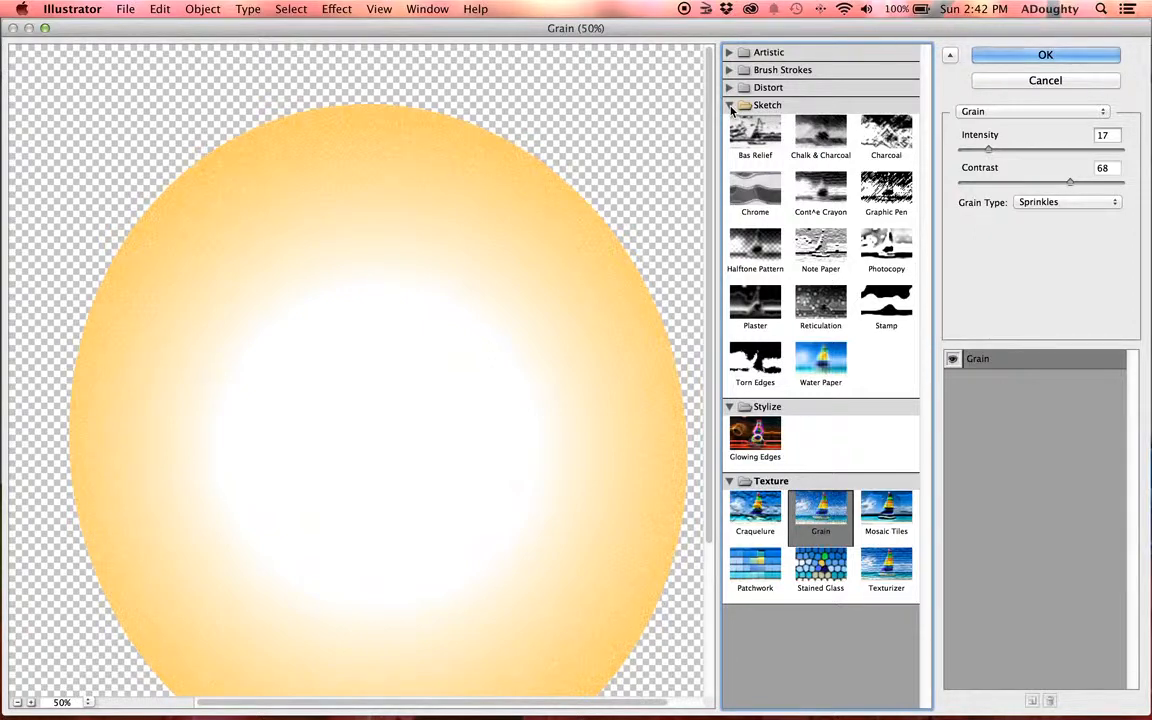
pyautogui.click(729, 105)
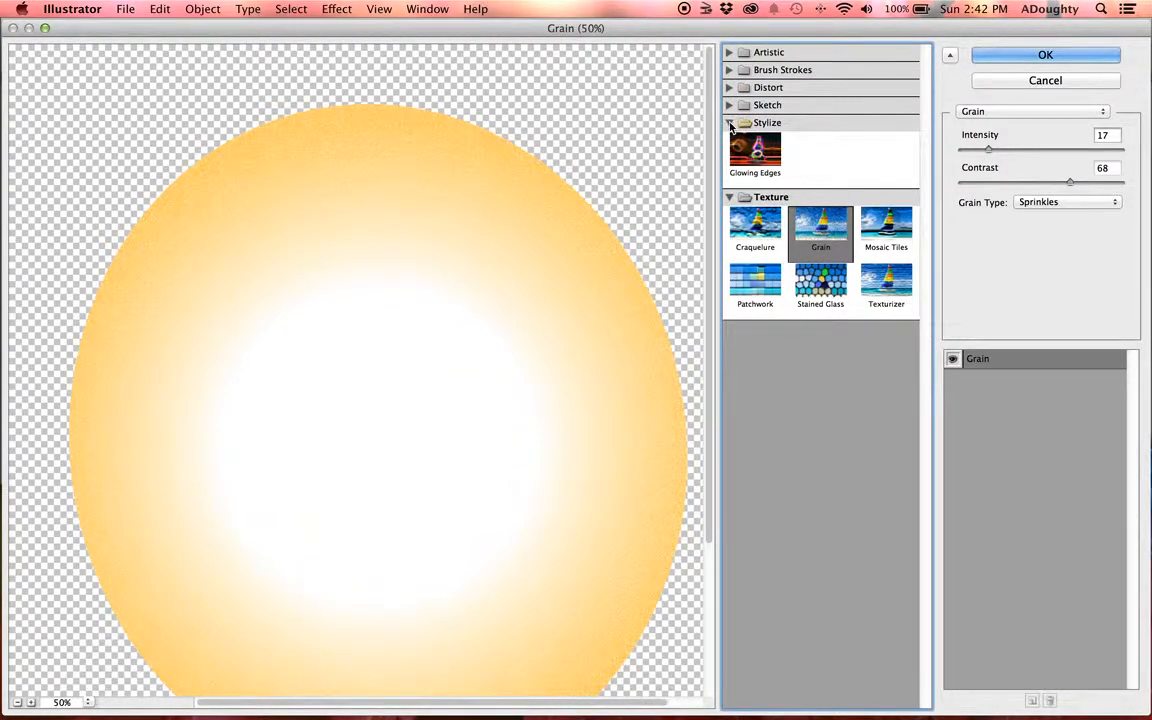
pyautogui.click(730, 123)
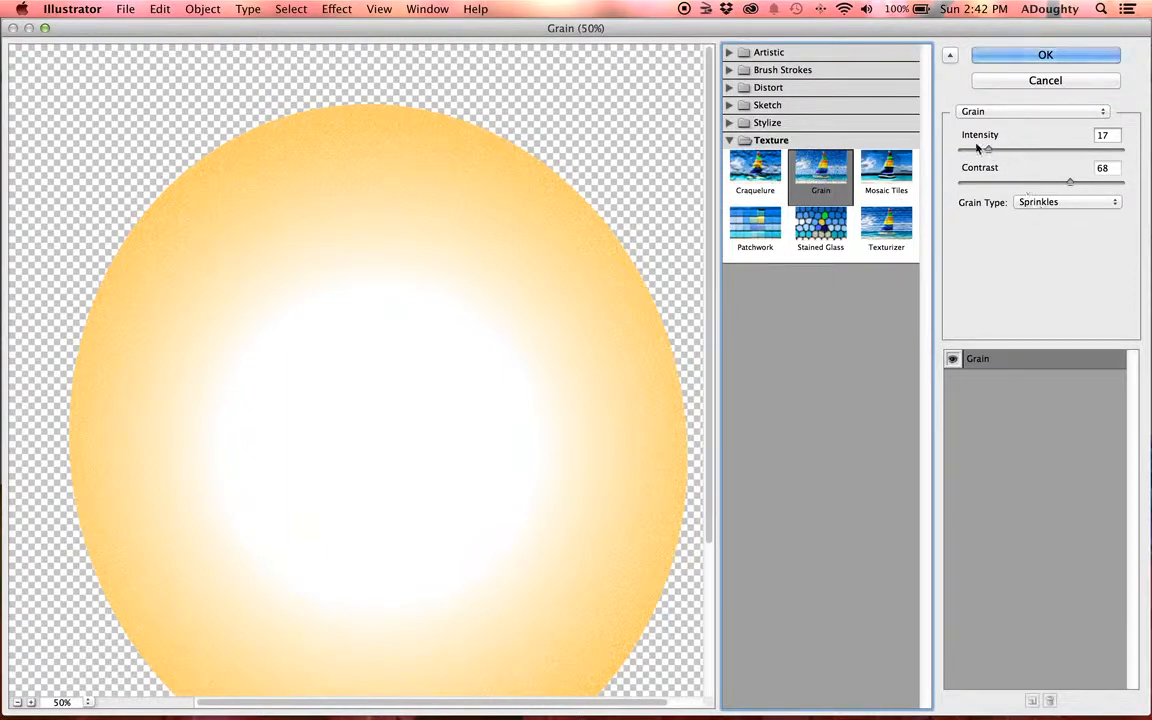
# - Try the Clumped, Enlarged, Horizontal, Speckle, Regular and Soft grain types on the donut's base and return to Sprinkles
pyautogui.click(1066, 202)
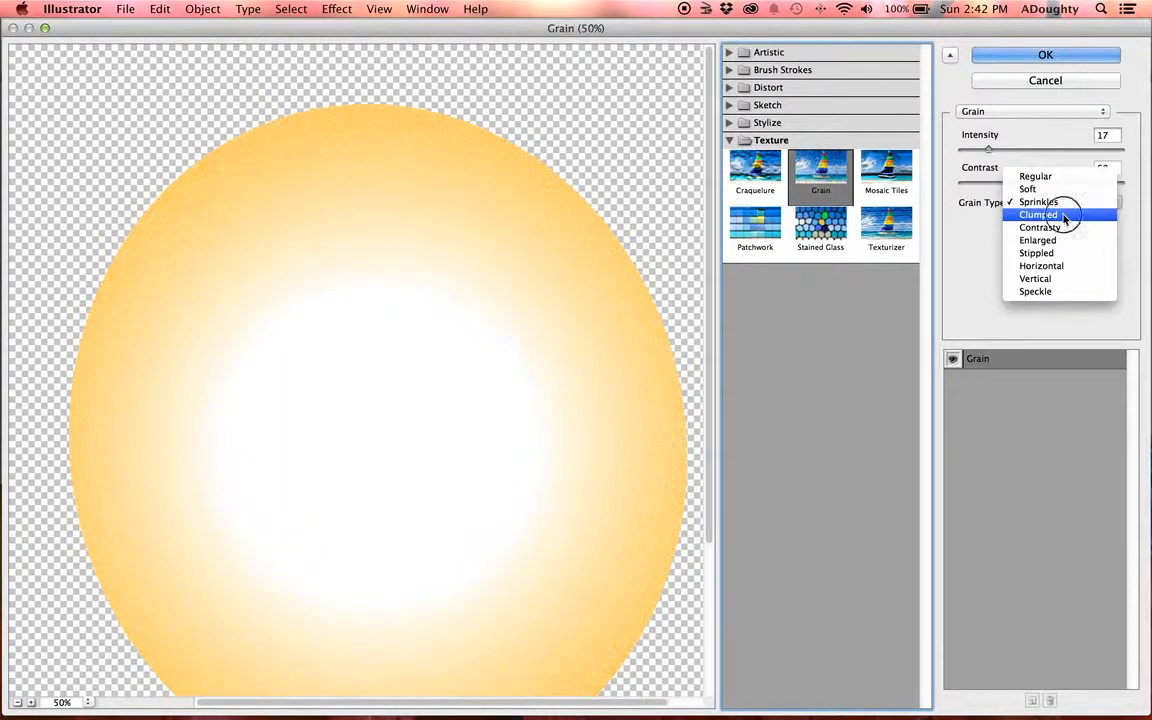
pyautogui.click(1062, 214)
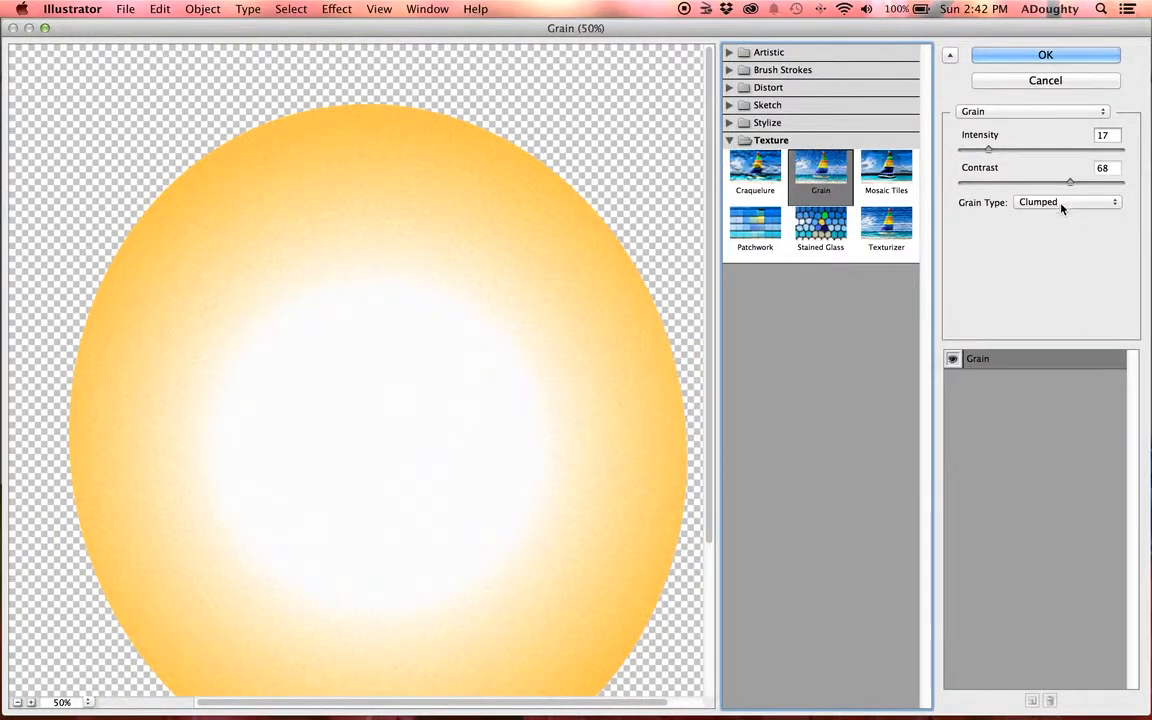
pyautogui.click(1062, 207)
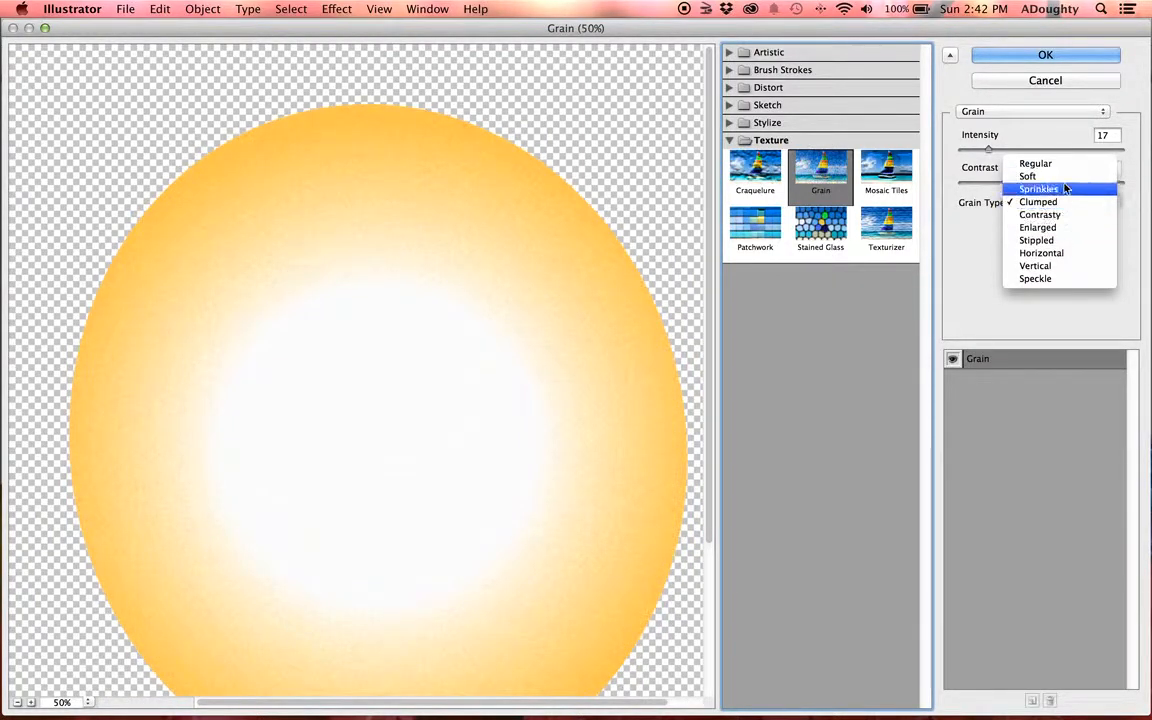
pyautogui.click(1065, 227)
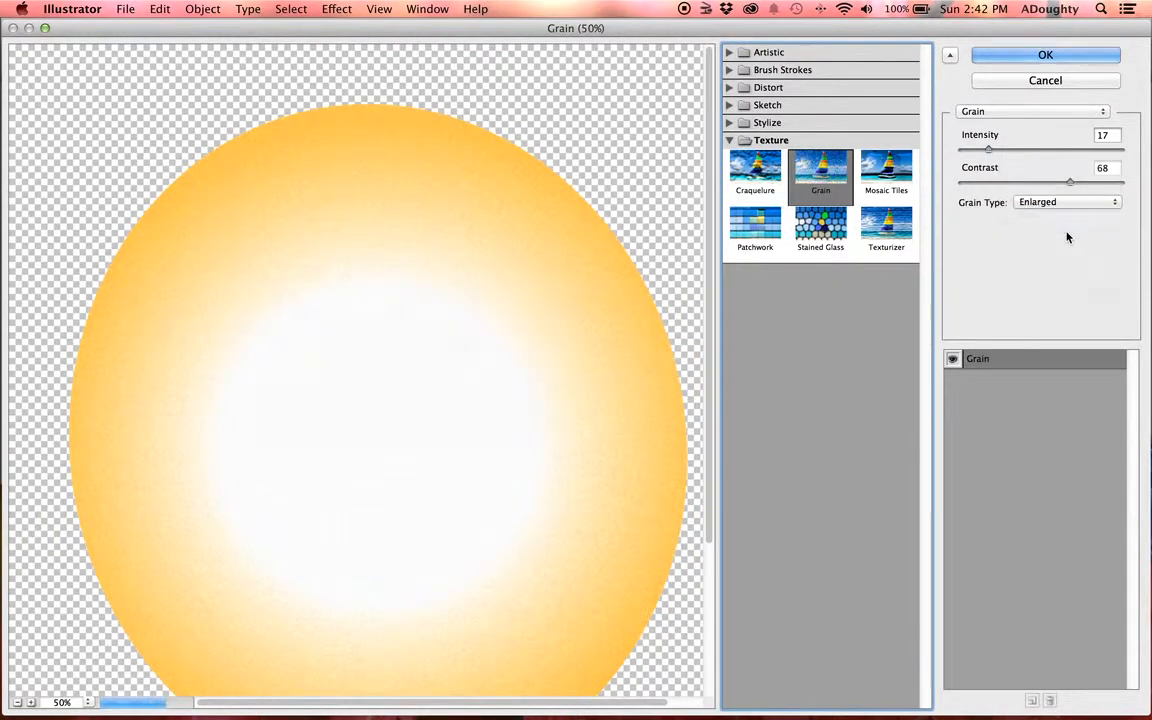
pyautogui.click(1065, 205)
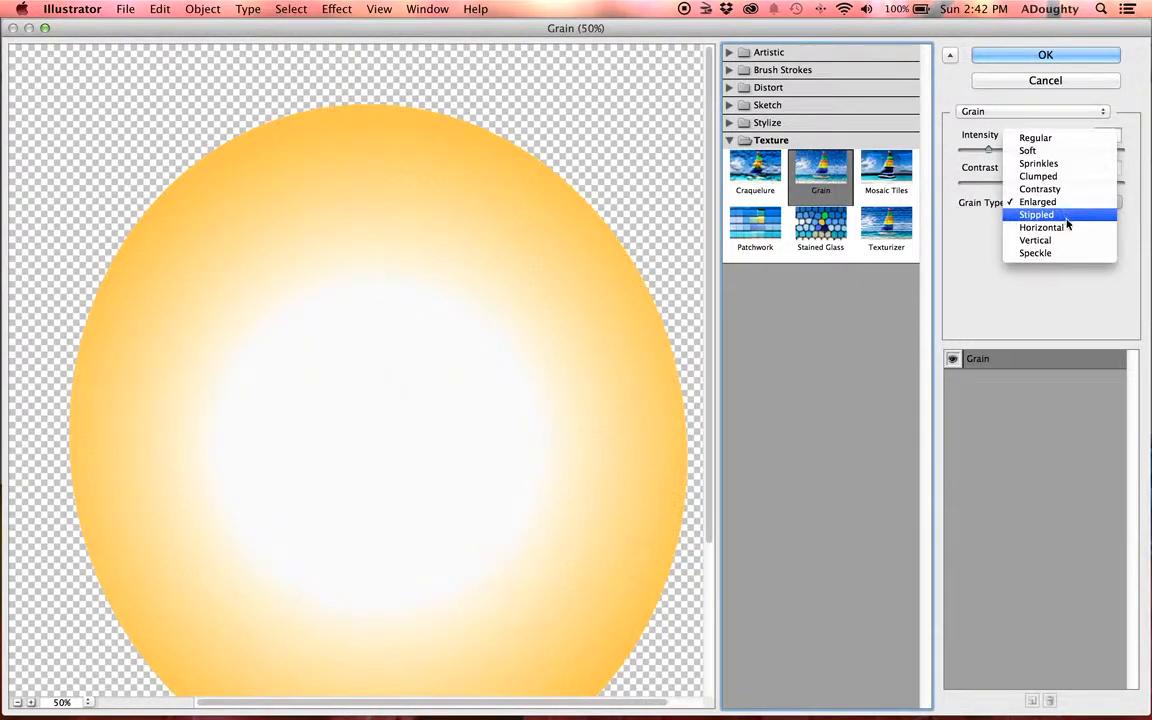
pyautogui.click(1067, 226)
pyautogui.click(1067, 212)
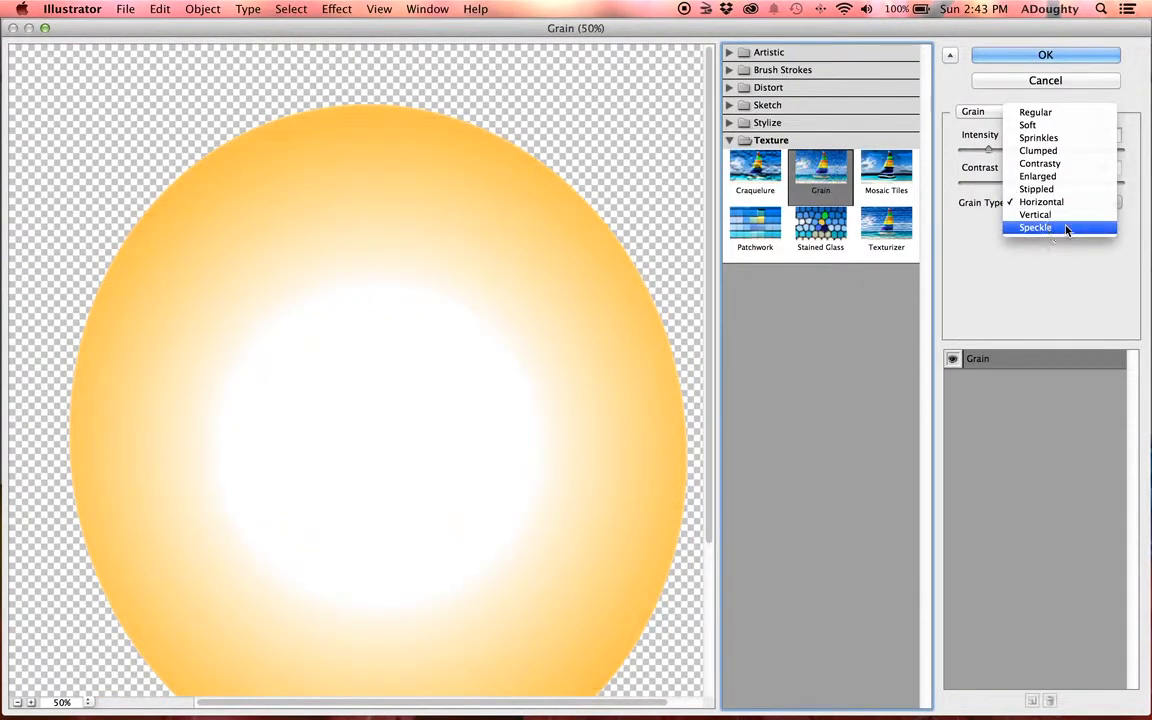
pyautogui.click(1071, 226)
pyautogui.click(1068, 212)
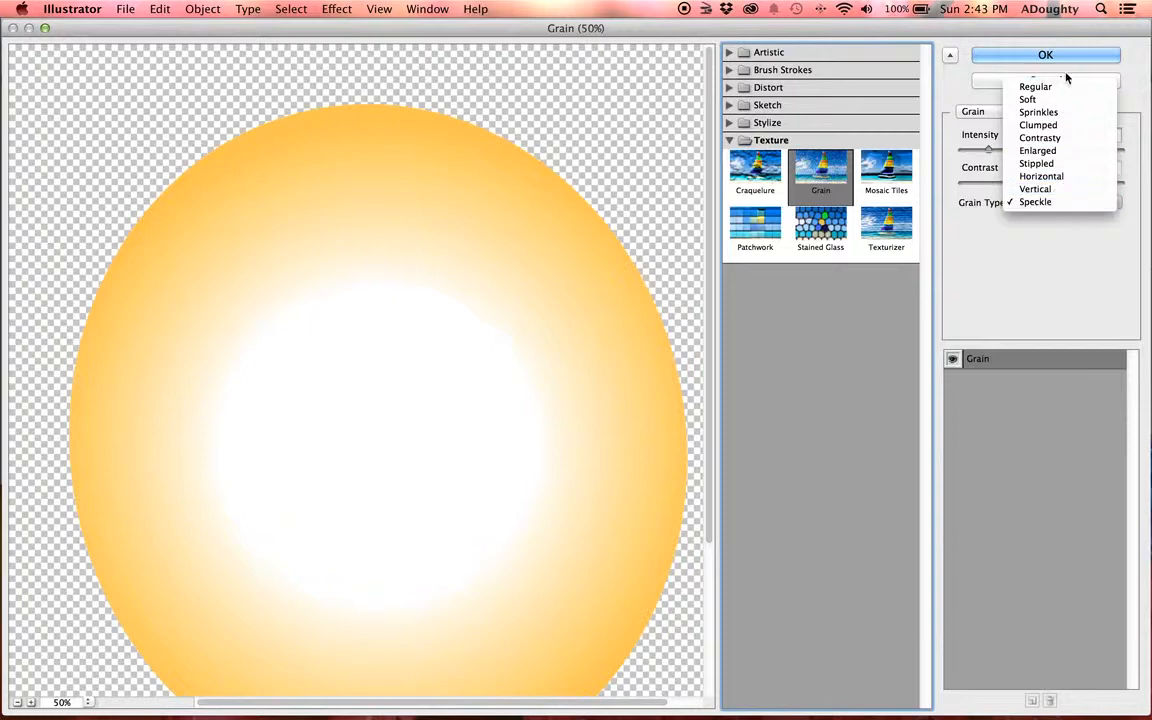
pyautogui.click(1067, 87)
pyautogui.click(1068, 203)
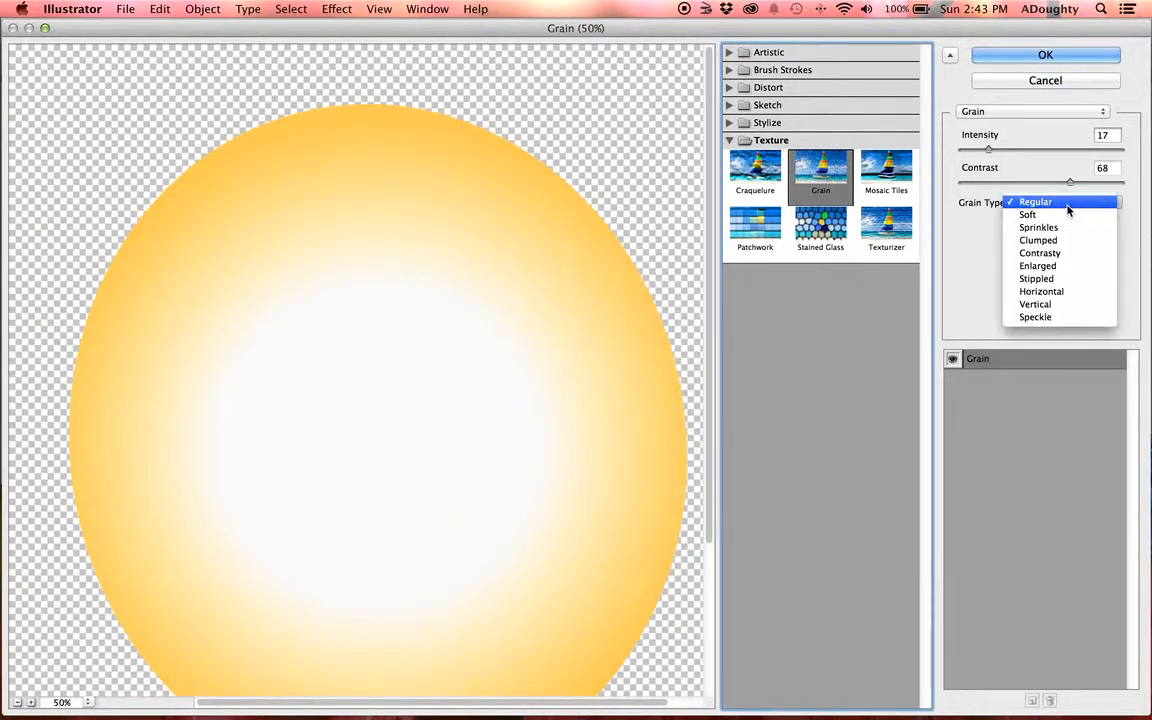
pyautogui.click(1070, 216)
pyautogui.click(1066, 204)
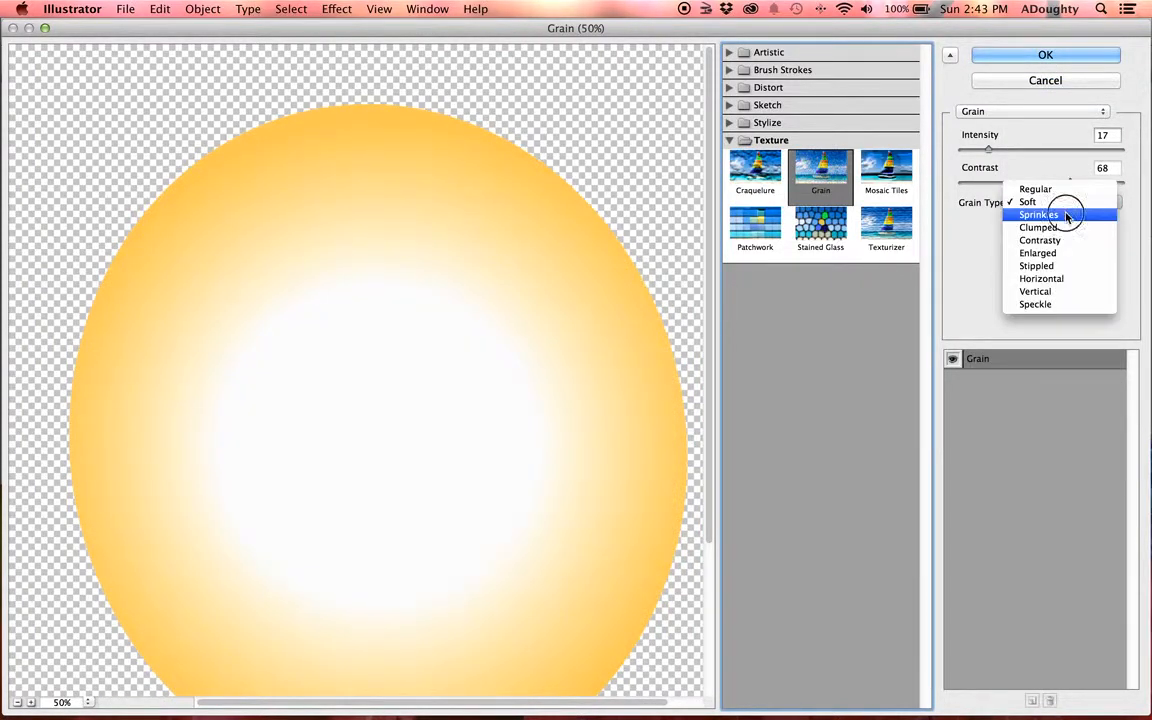
pyautogui.click(1066, 214)
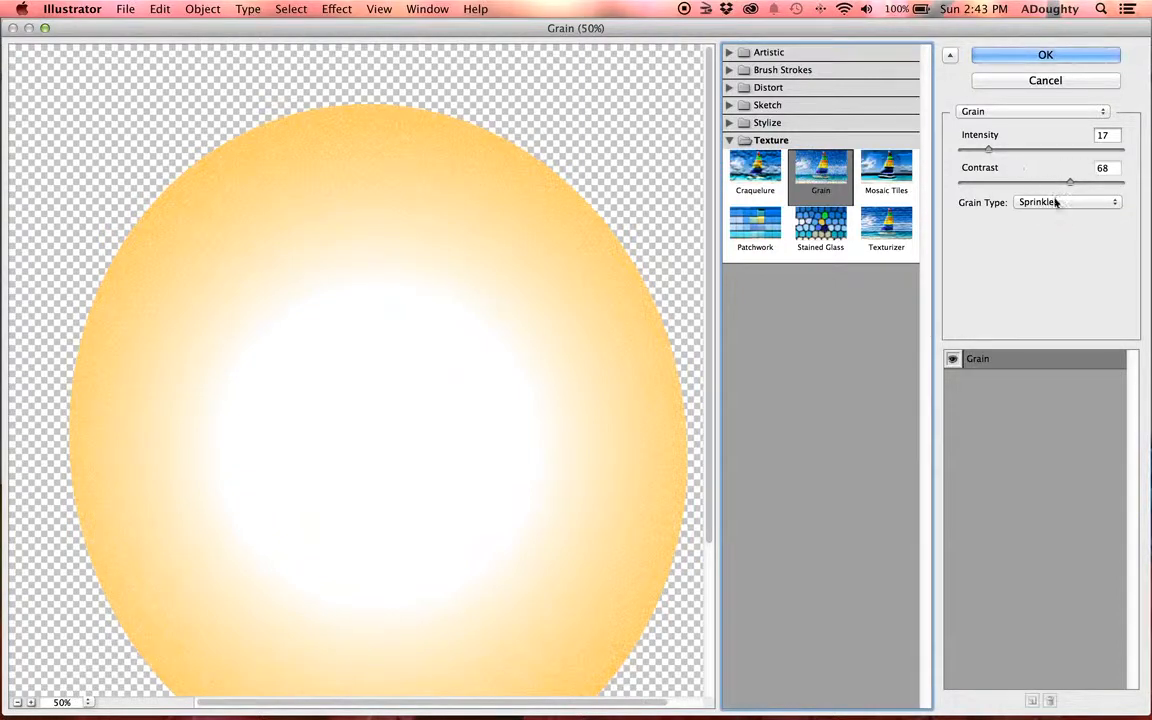
# - Raise the grain intensity to 38, lower its contrast, and apply the effect to the donut's base
pyautogui.moveTo(990, 150); pyautogui.dragTo(1021, 151)
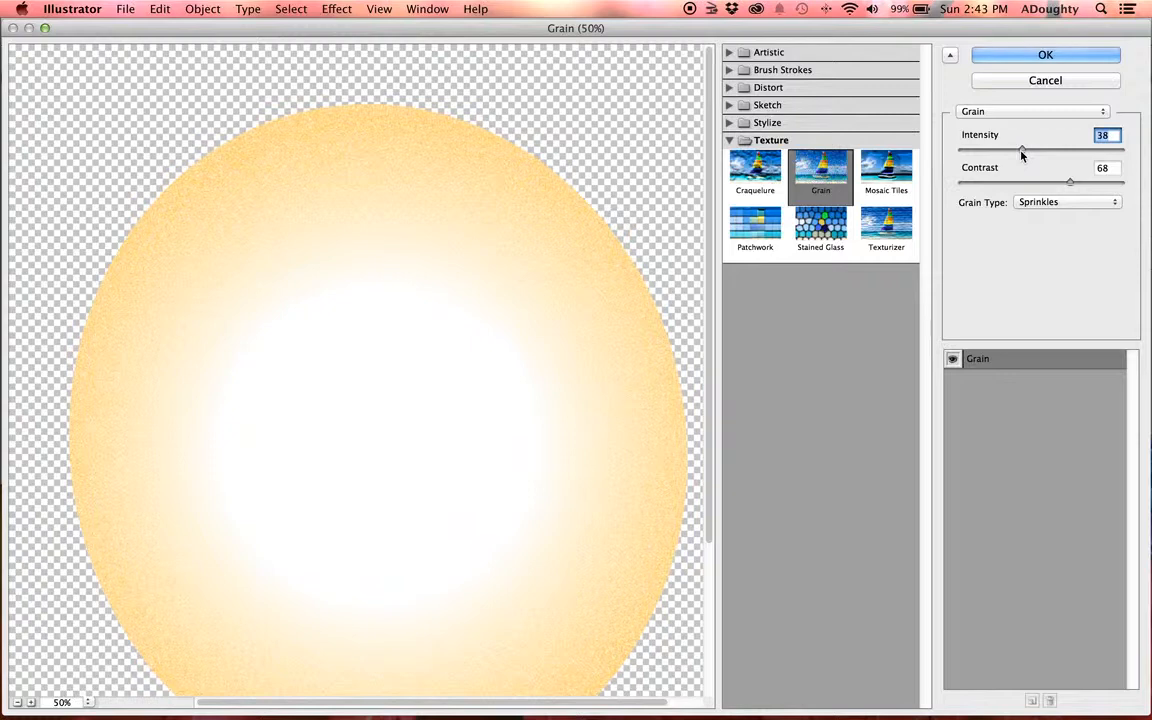
pyautogui.click(1021, 152)
pyautogui.moveTo(1069, 180); pyautogui.dragTo(1039, 151)
pyautogui.click(1046, 56)
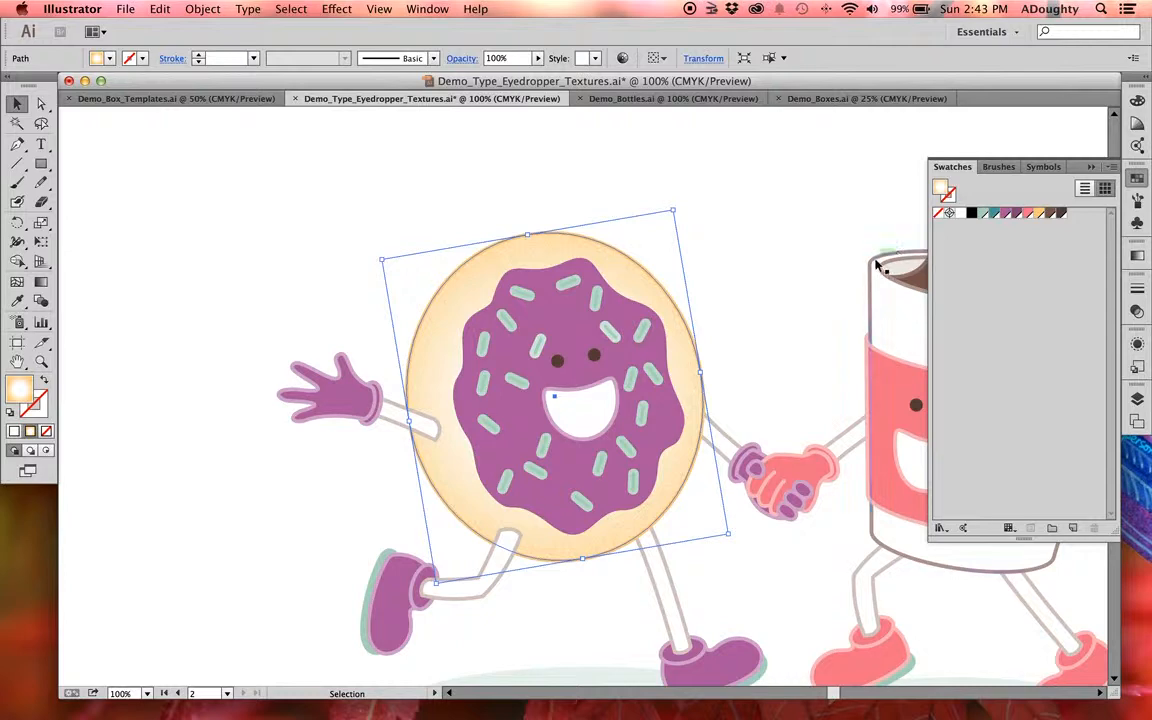
# - Set the blending mode of the donut's grain-textured gradient circle to Multiply
pyautogui.press('a')
pyautogui.press('super+equal')
pyautogui.press('v')
pyautogui.press('super+equal')
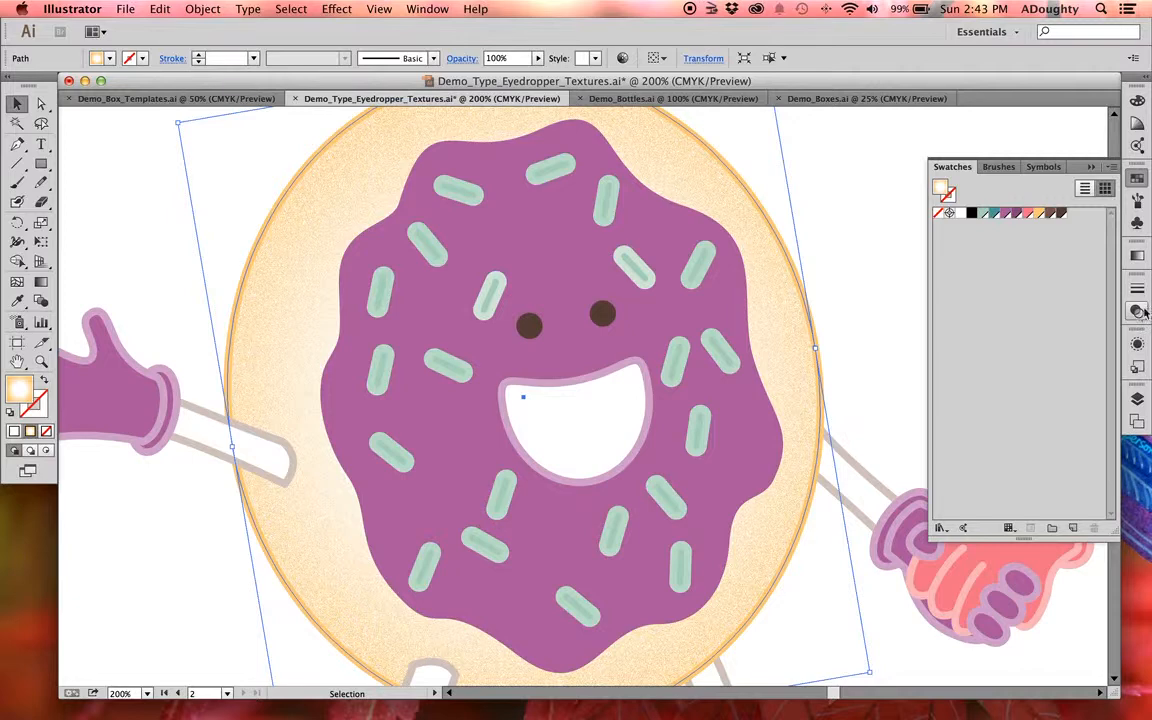
pyautogui.click(1091, 166)
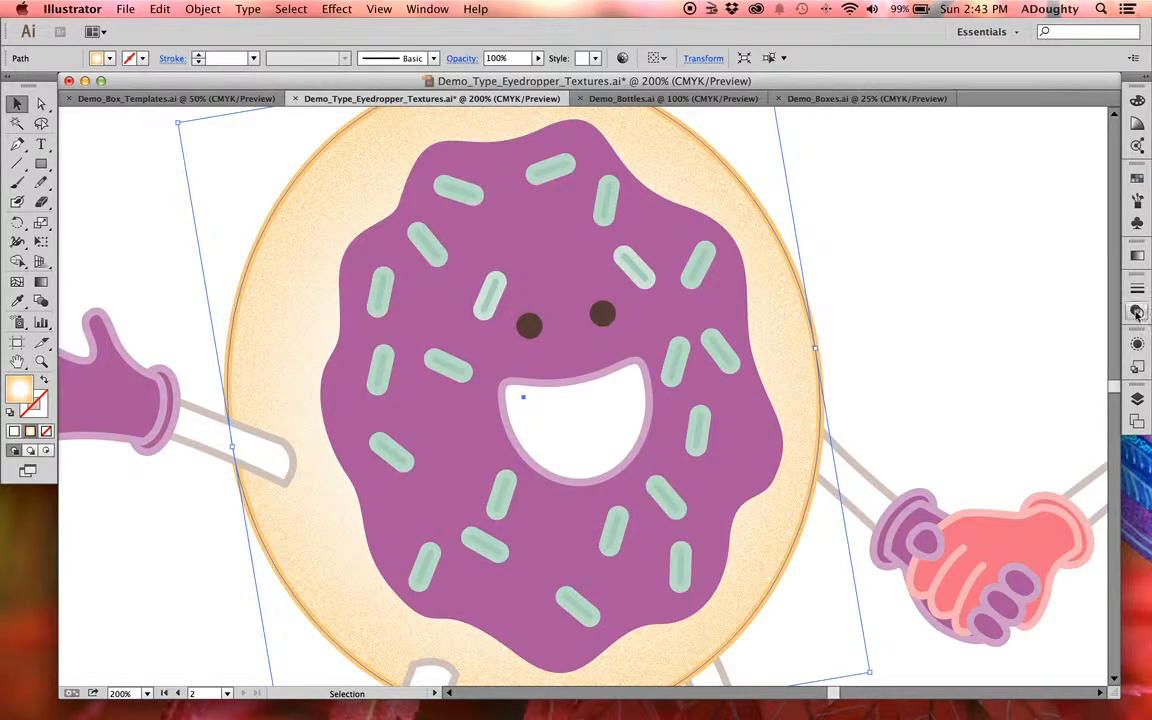
pyautogui.click(1136, 313)
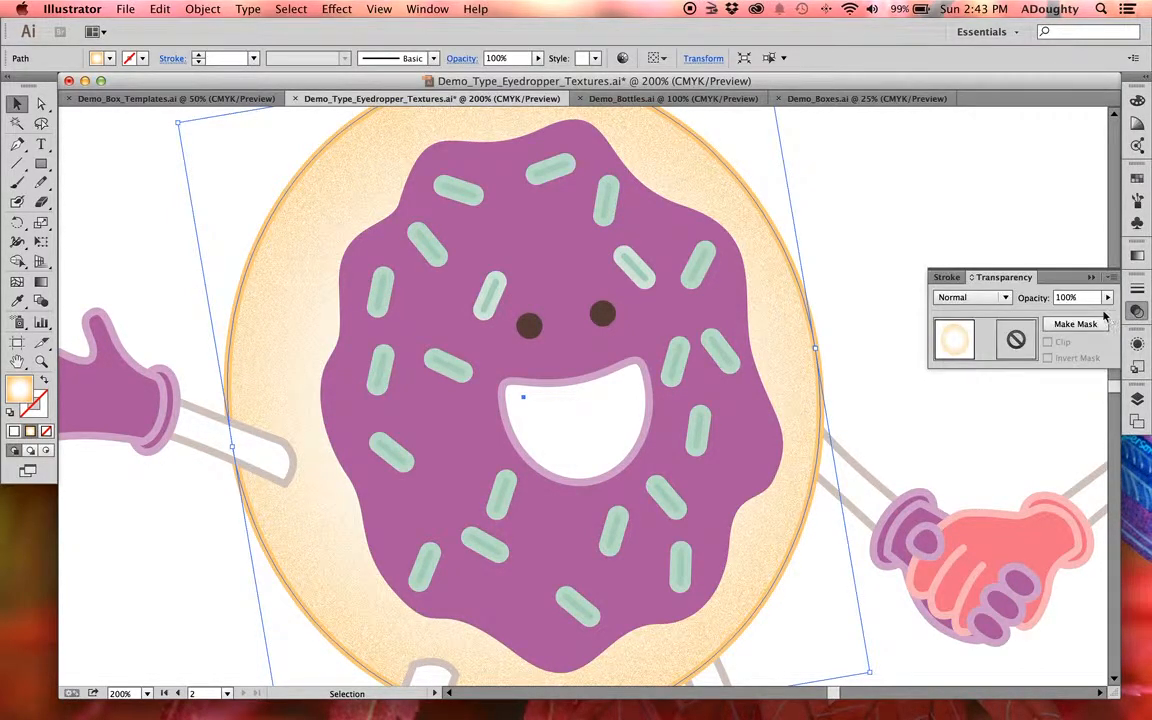
pyautogui.click(1000, 299)
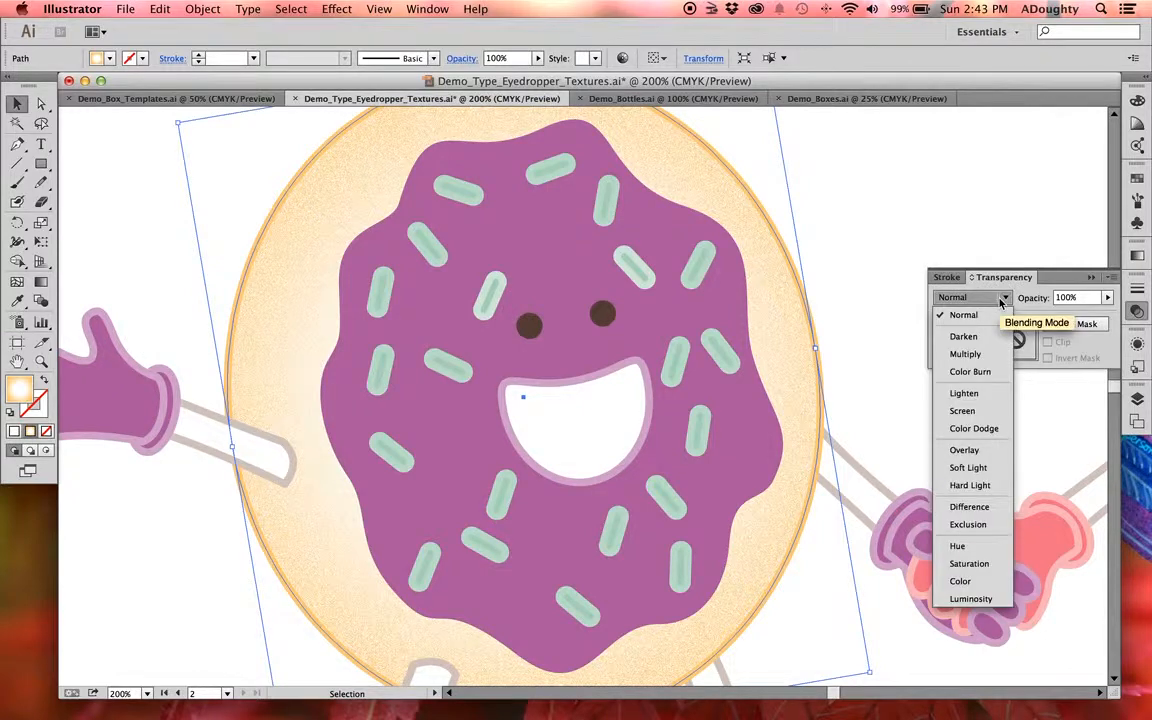
pyautogui.click(984, 355)
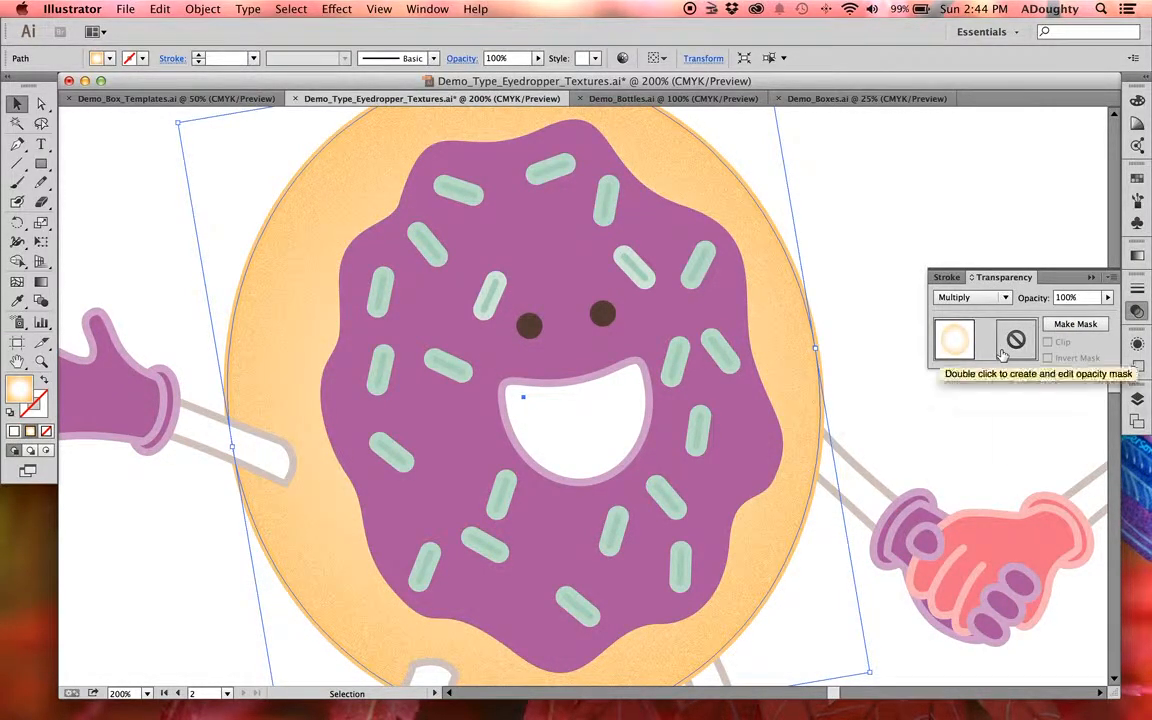
pyautogui.click(1003, 298)
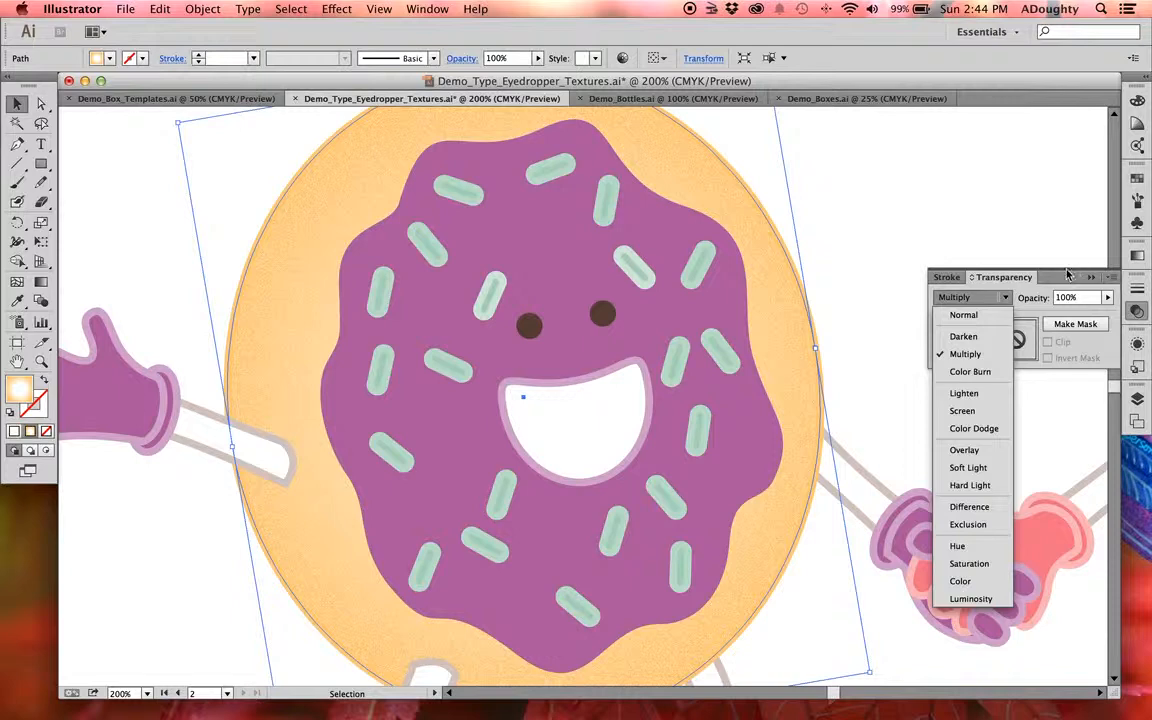
pyautogui.click(1000, 231)
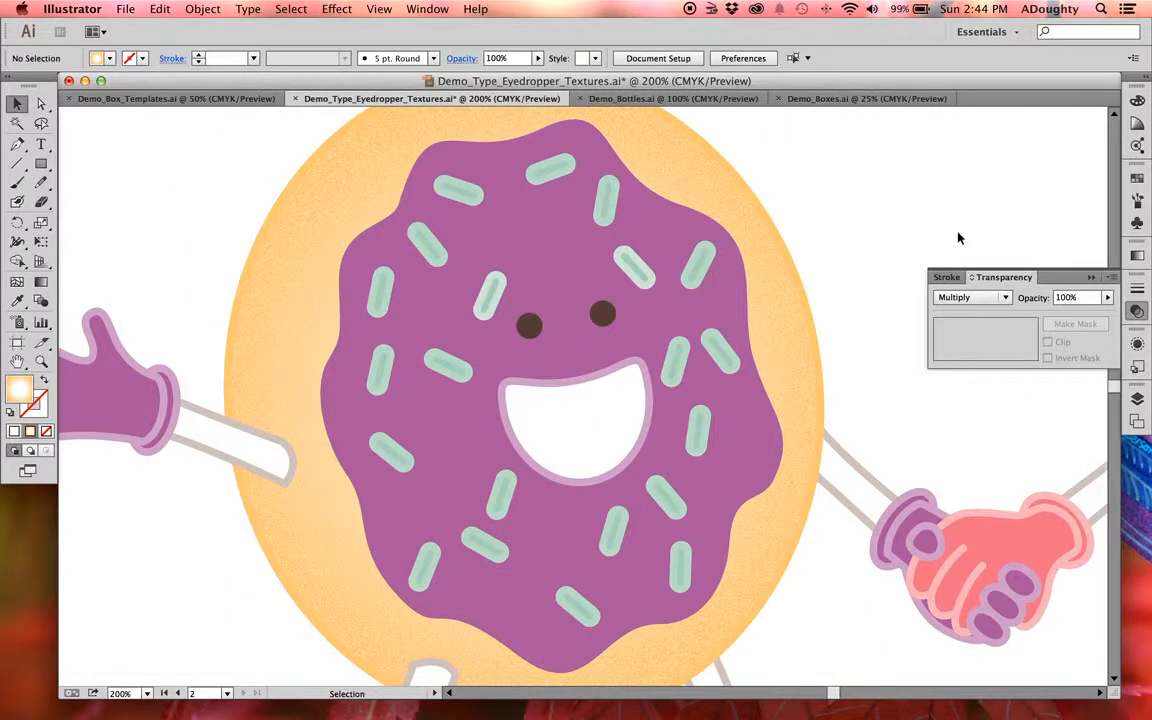
# - Examine the multiplied grain texture along the donut's outer edge at 300% zoom
pyautogui.click(761, 262)
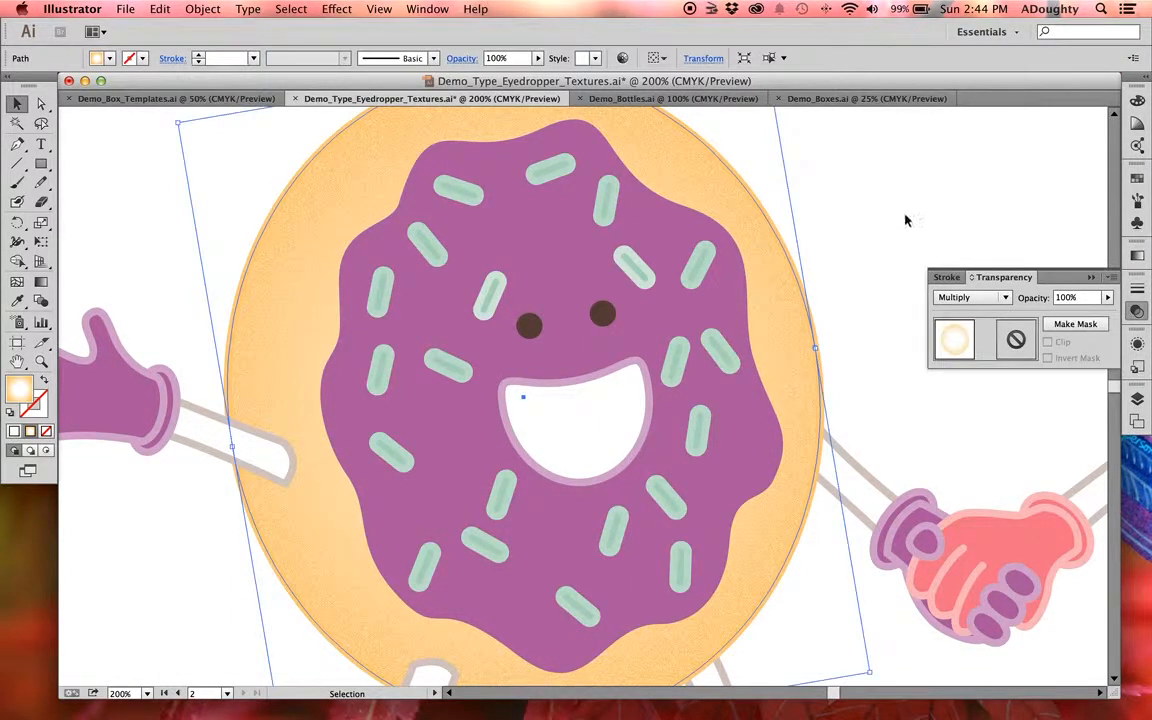
pyautogui.click(905, 219)
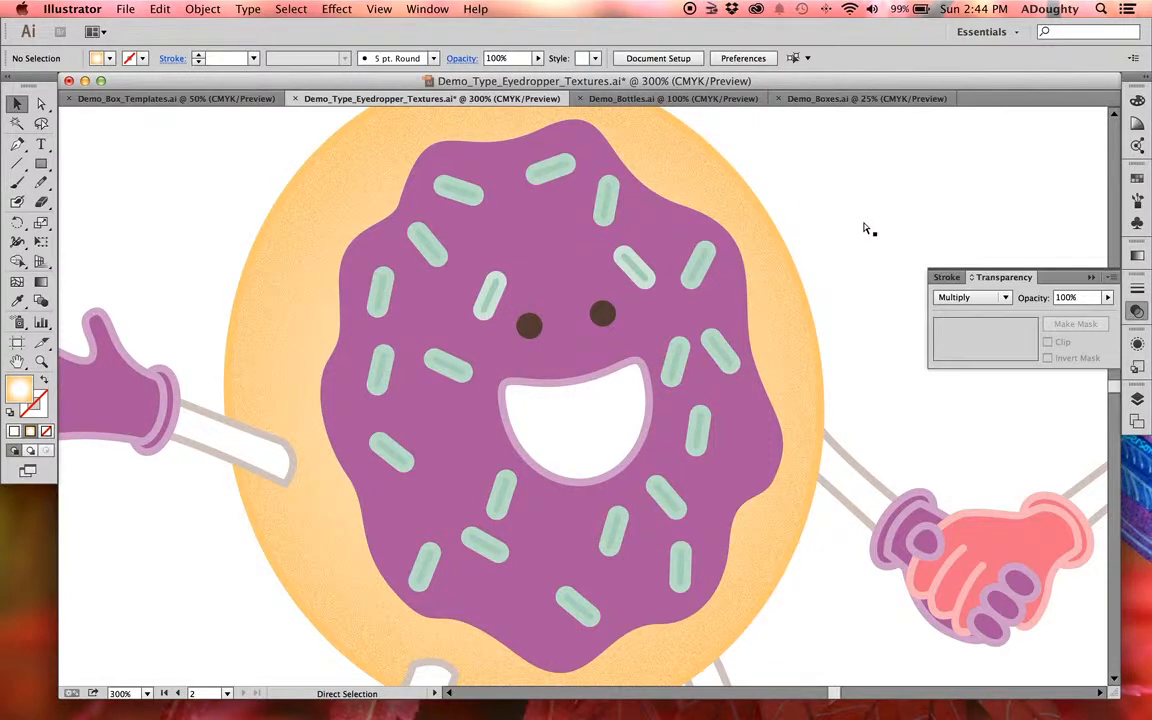
pyautogui.press('super+equal')
pyautogui.moveTo(990, 167); pyautogui.dragTo(764, 185)
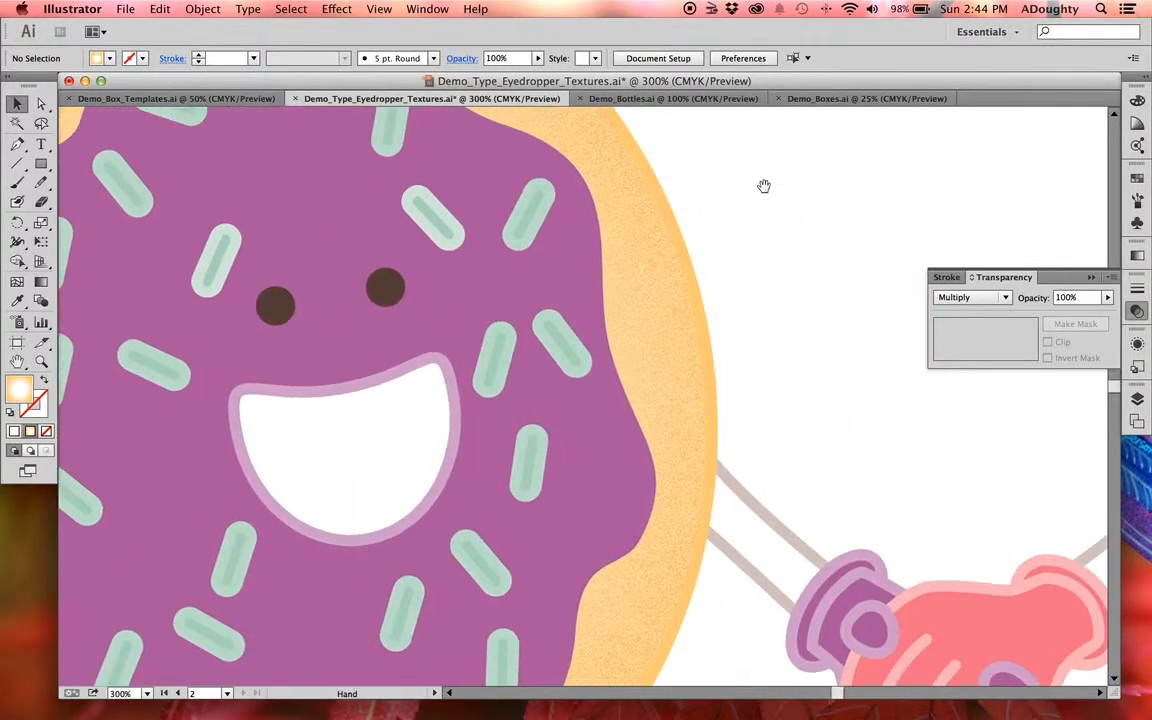
pyautogui.click(681, 321)
pyautogui.click(788, 300)
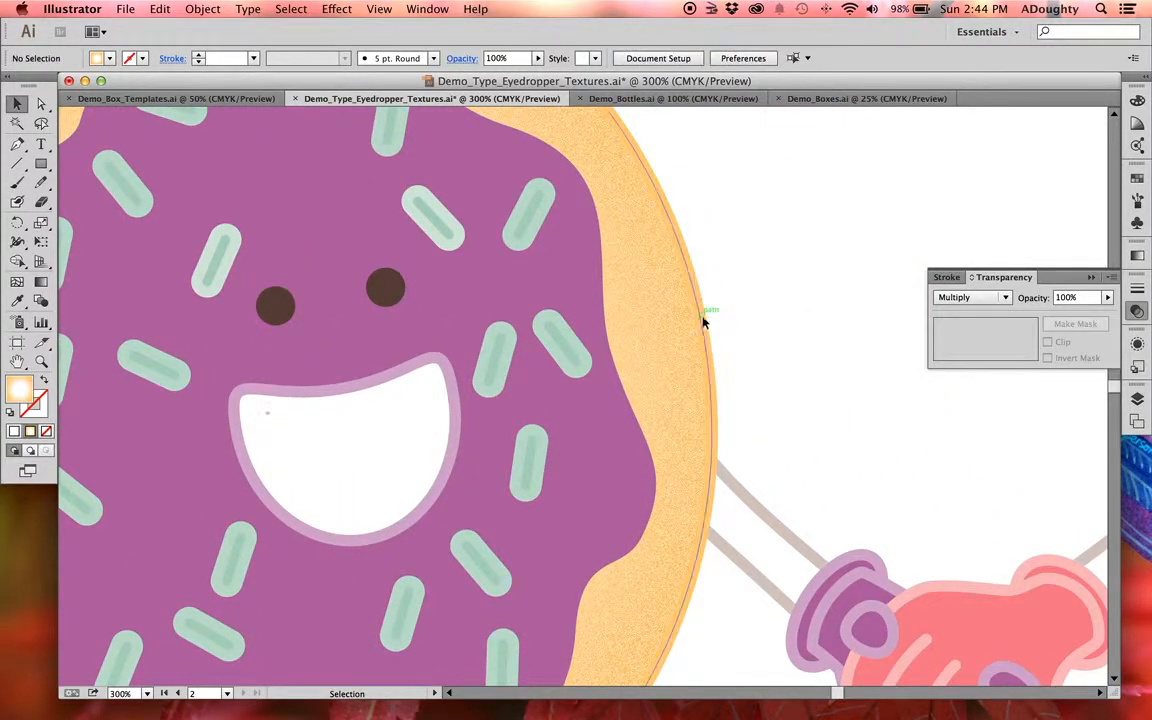
pyautogui.click(703, 322)
pyautogui.click(666, 334)
pyautogui.click(855, 300)
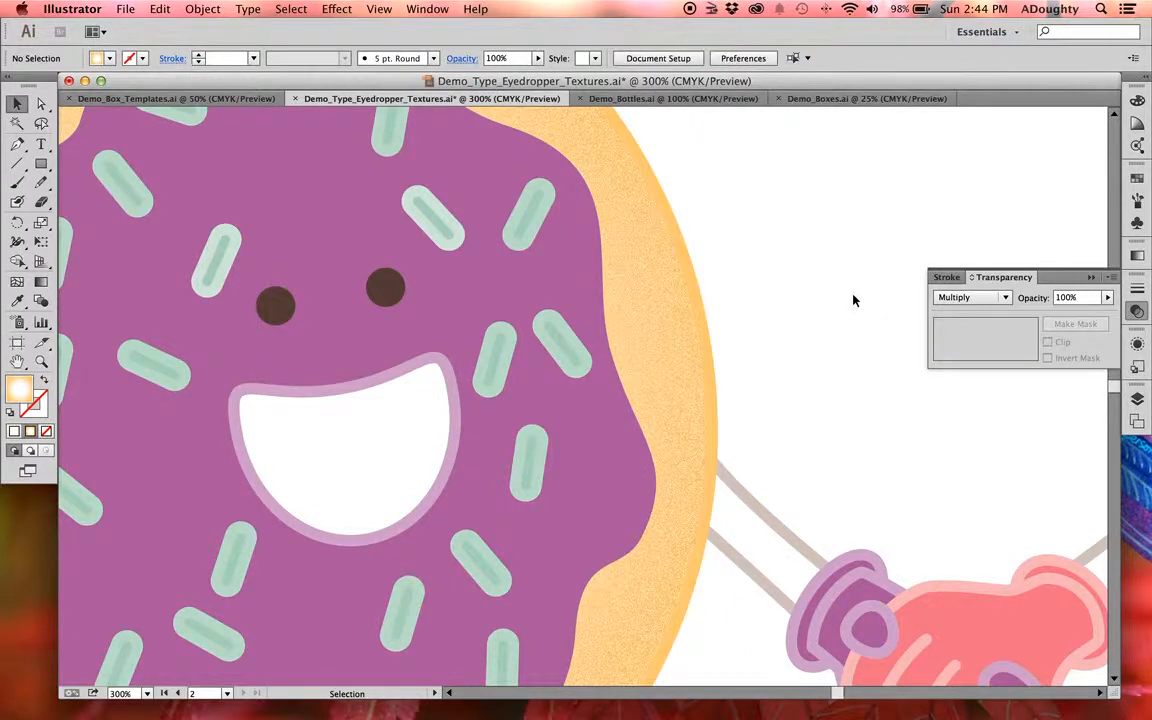
# - Compare the textured donut base at 100% zoom with the finished donut and coffee cup characters
pyautogui.press('super+minus')
pyautogui.press('super+minus')
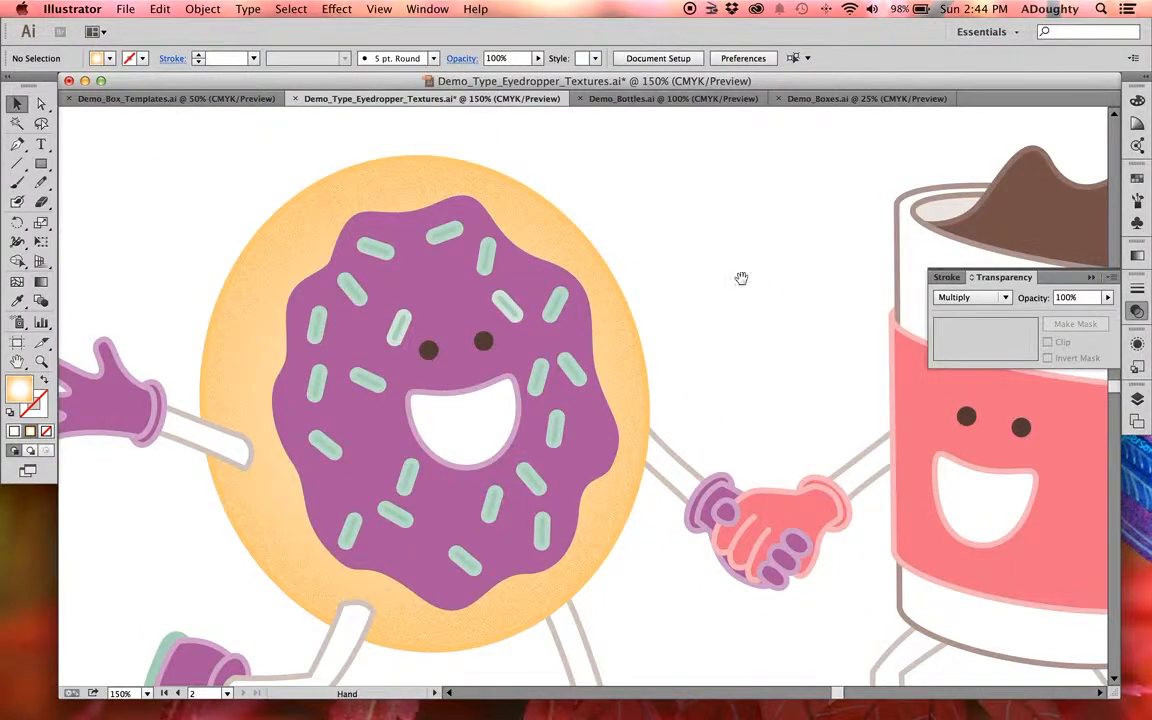
pyautogui.moveTo(740, 278); pyautogui.dragTo(845, 255)
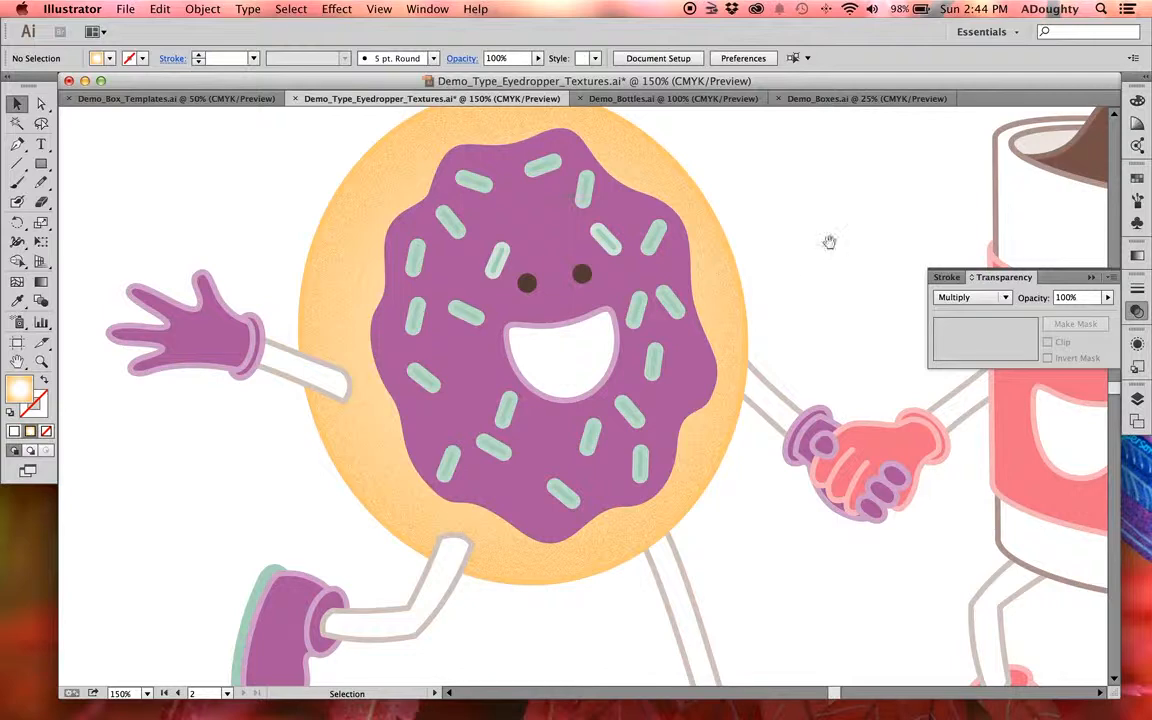
pyautogui.press('super+minus')
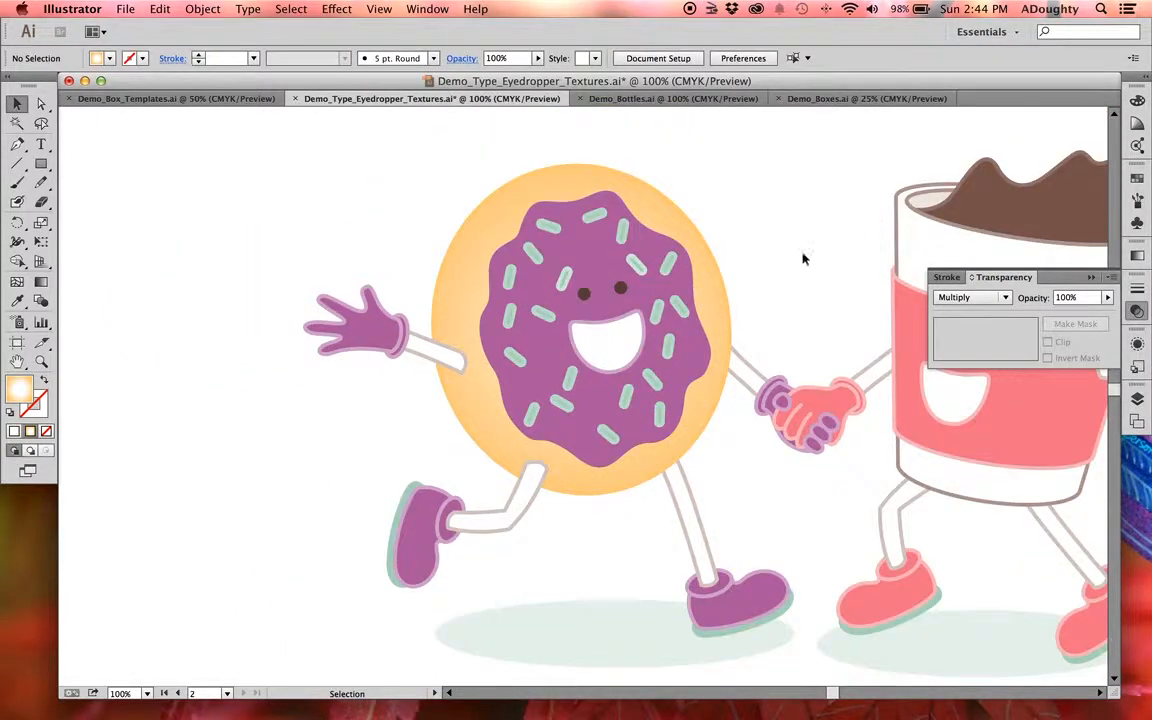
pyautogui.moveTo(802, 258); pyautogui.dragTo(830, 229)
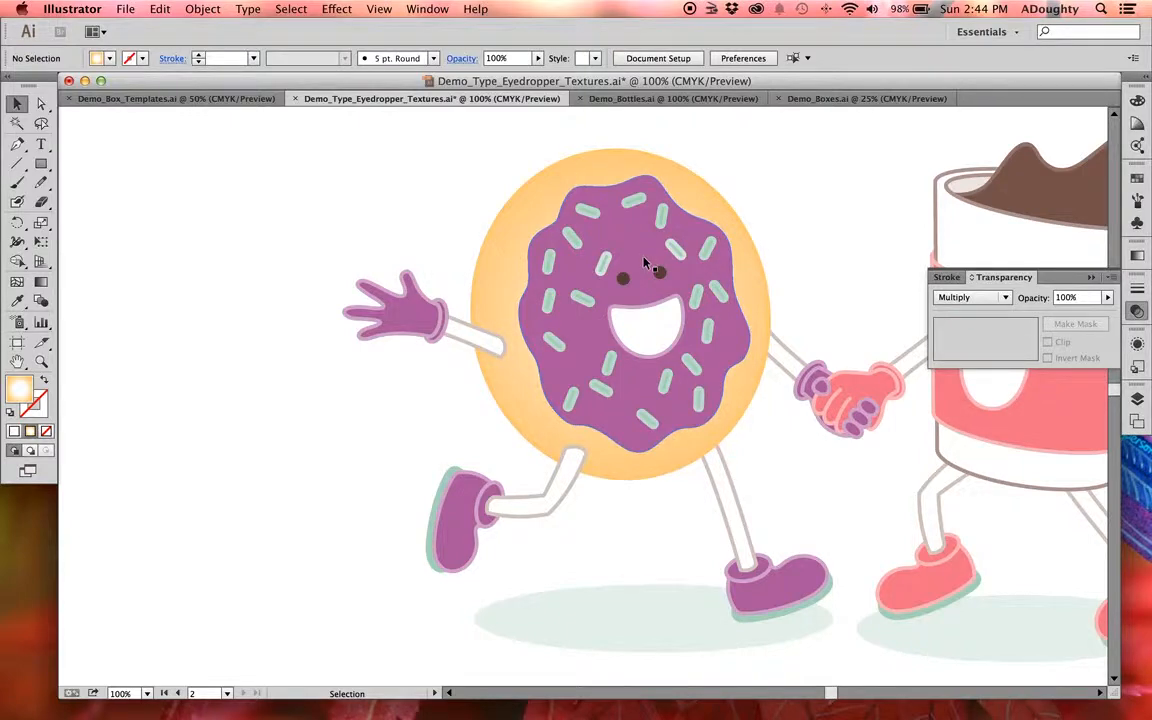
pyautogui.press('space')
pyautogui.moveTo(576, 315); pyautogui.dragTo(1008, 281)
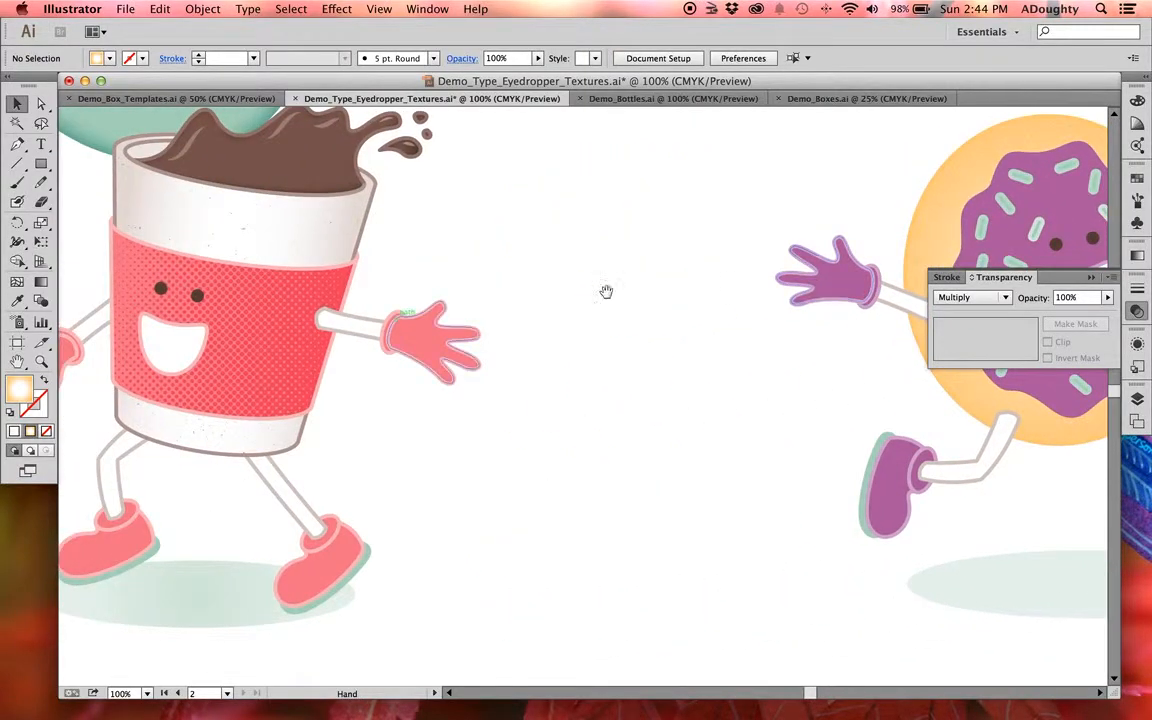
pyautogui.moveTo(606, 291); pyautogui.dragTo(850, 309)
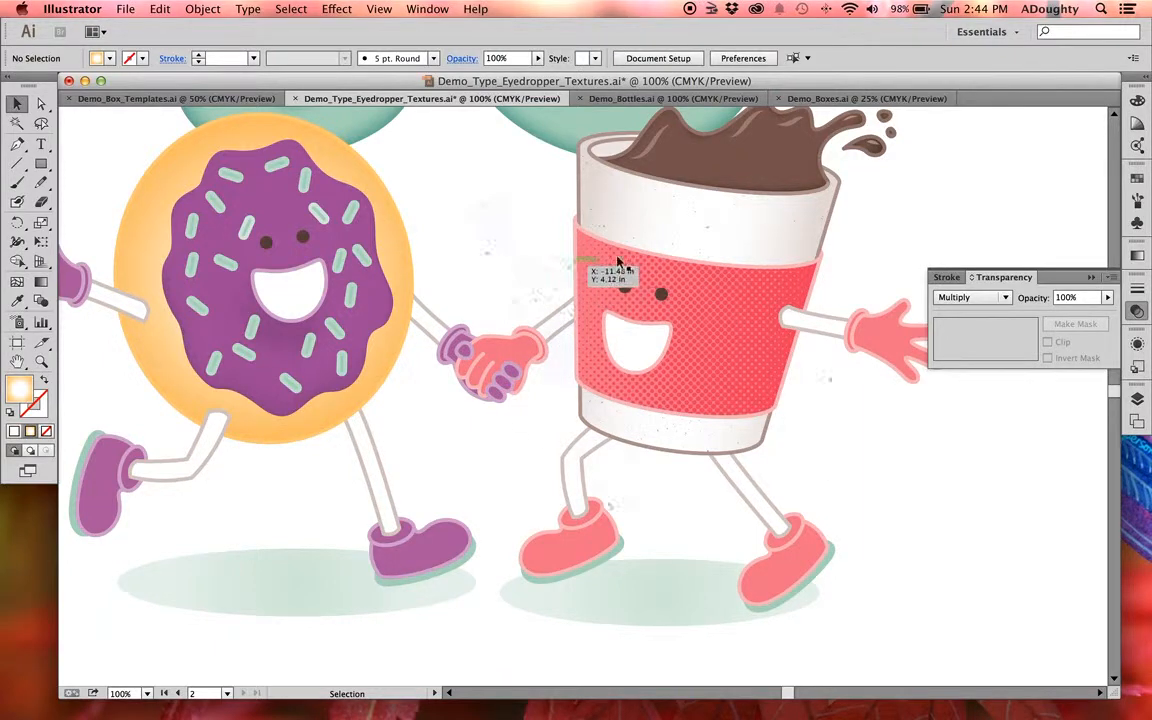
pyautogui.moveTo(946, 200); pyautogui.dragTo(150, 228)
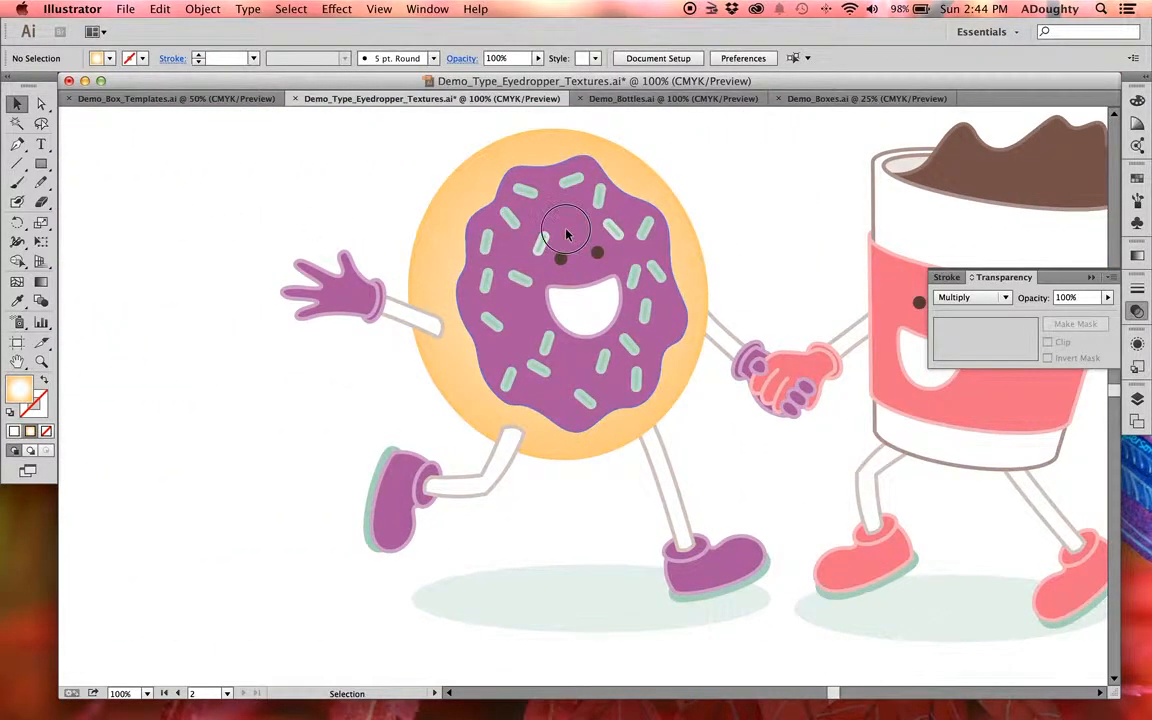
# - Try adding vertical gradient mesh lines through the purple icing from several points along its upper edge
pyautogui.click(566, 234)
pyautogui.moveTo(835, 159); pyautogui.dragTo(712, 194)
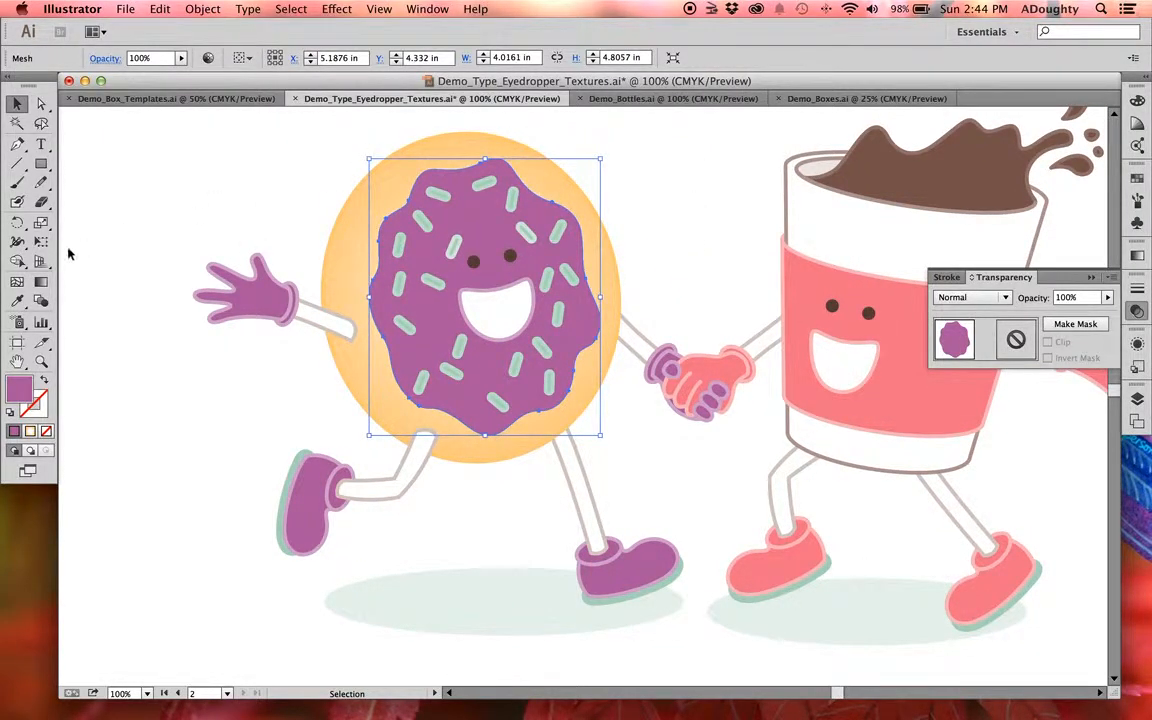
pyautogui.click(17, 284)
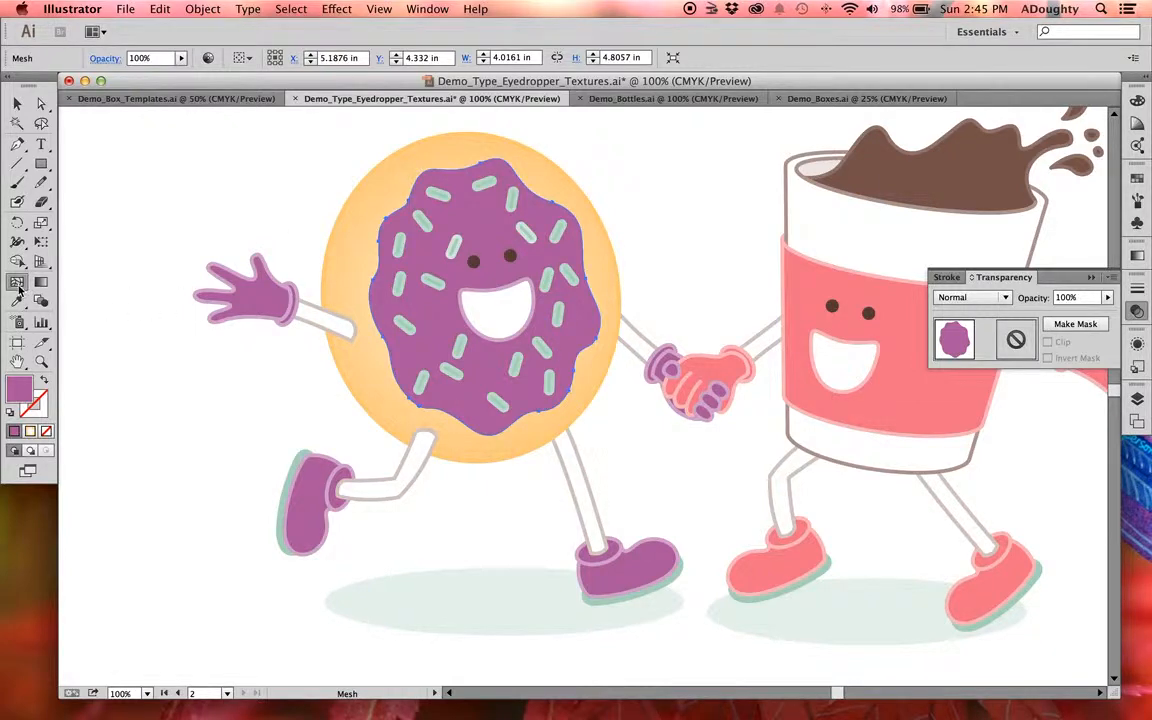
pyautogui.click(440, 174)
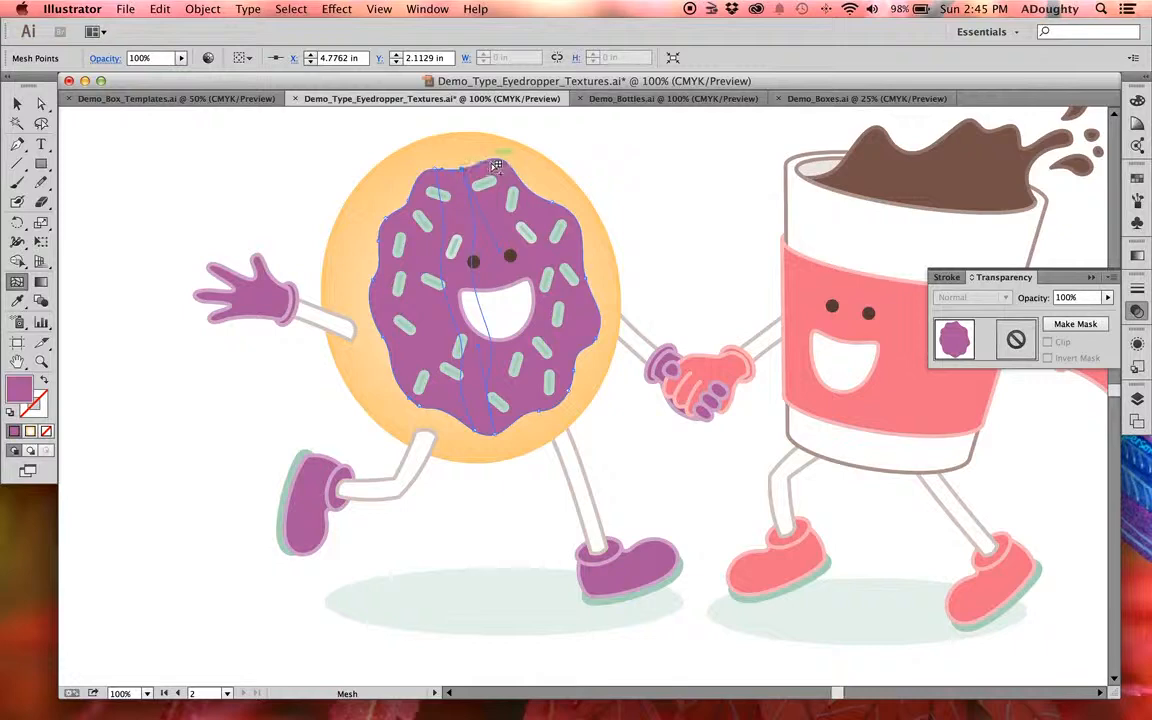
pyautogui.click(489, 159)
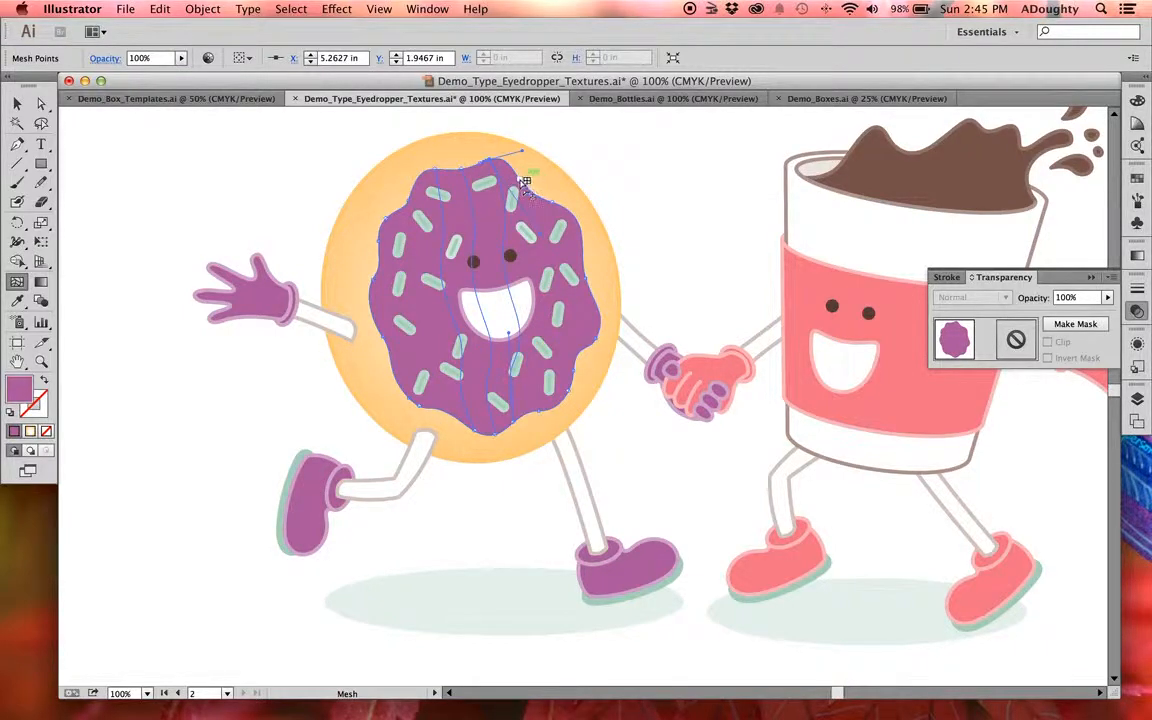
pyautogui.click(530, 186)
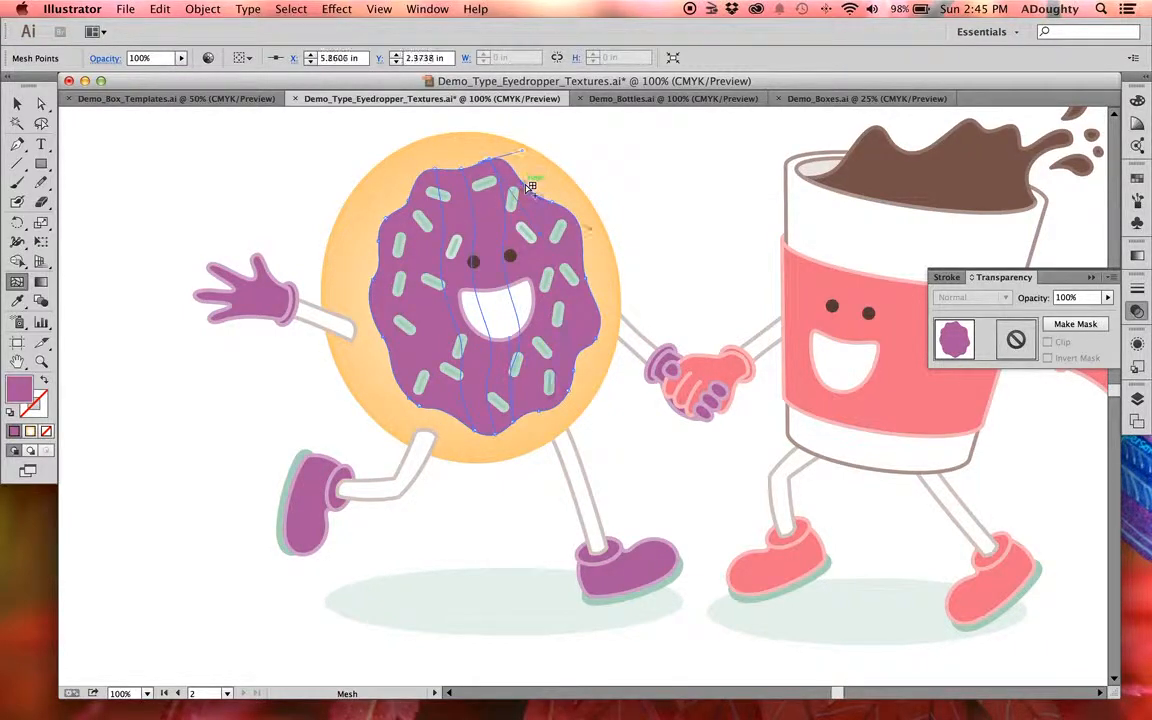
# - Try adding horizontal mesh lines across the purple icing from points along its left edge
pyautogui.click(384, 212)
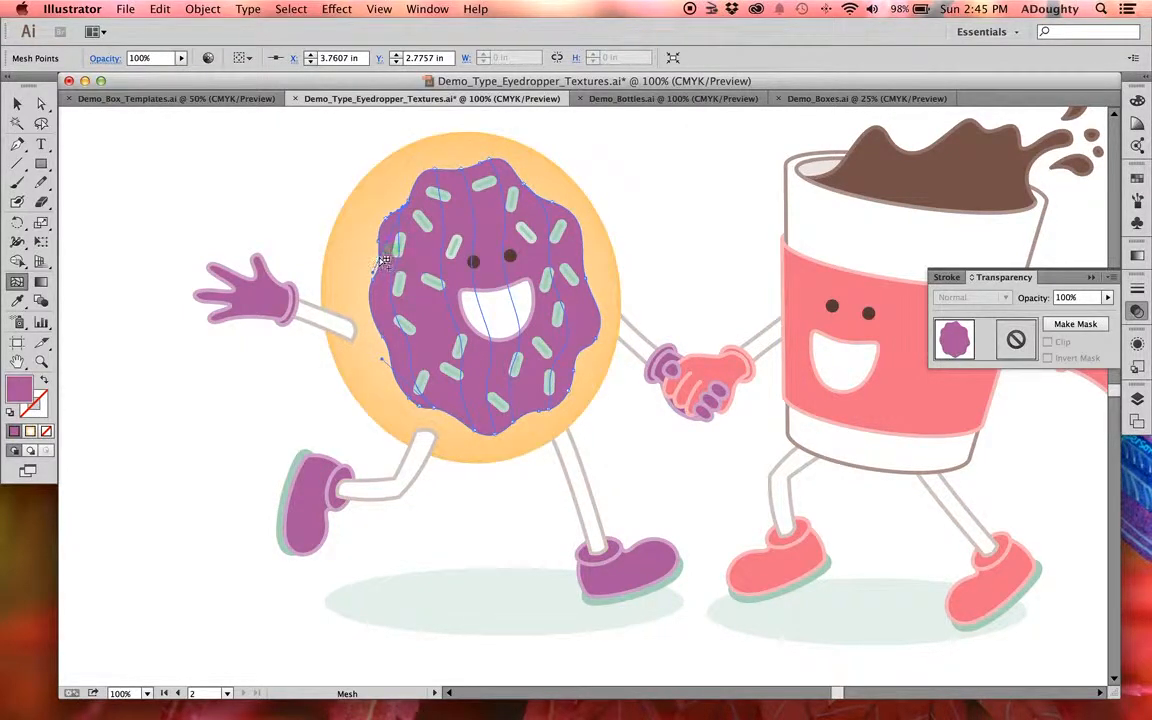
pyautogui.click(379, 256)
pyautogui.click(371, 288)
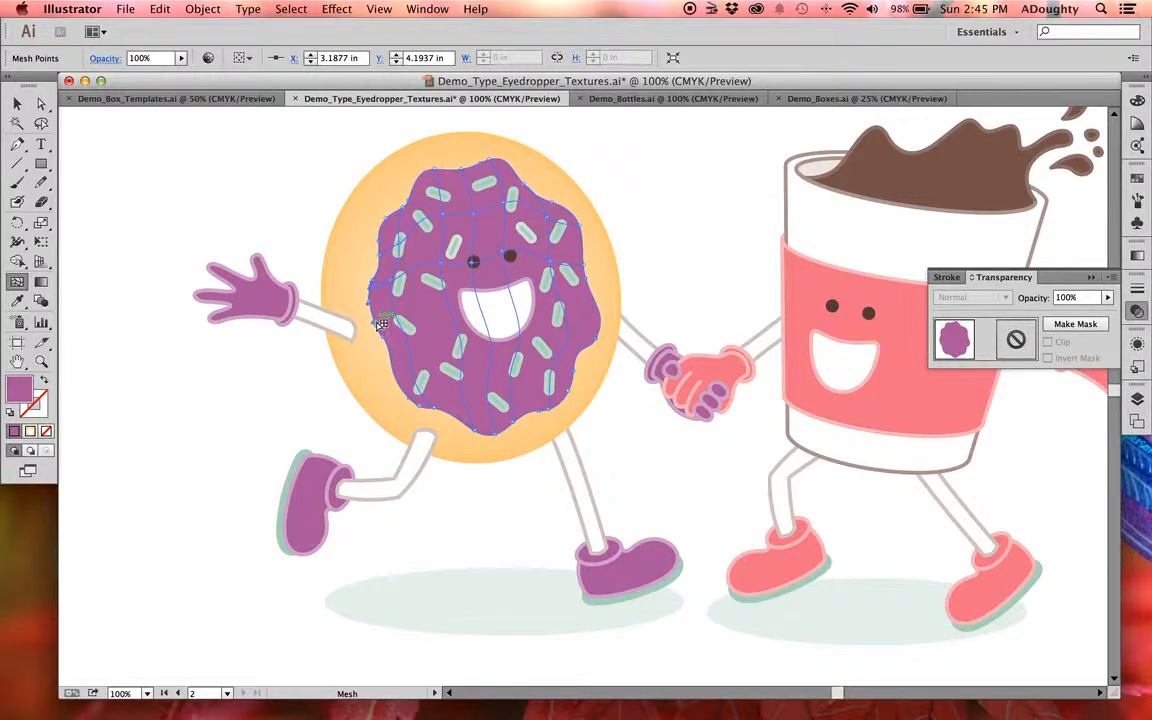
# - Undo the mesh lines added to the purple icing, keeping the gradient circle's blending mode at Multiply
pyautogui.press('super+z')
pyautogui.press('super+z')
pyautogui.press('super+z')
pyautogui.press('super+z')
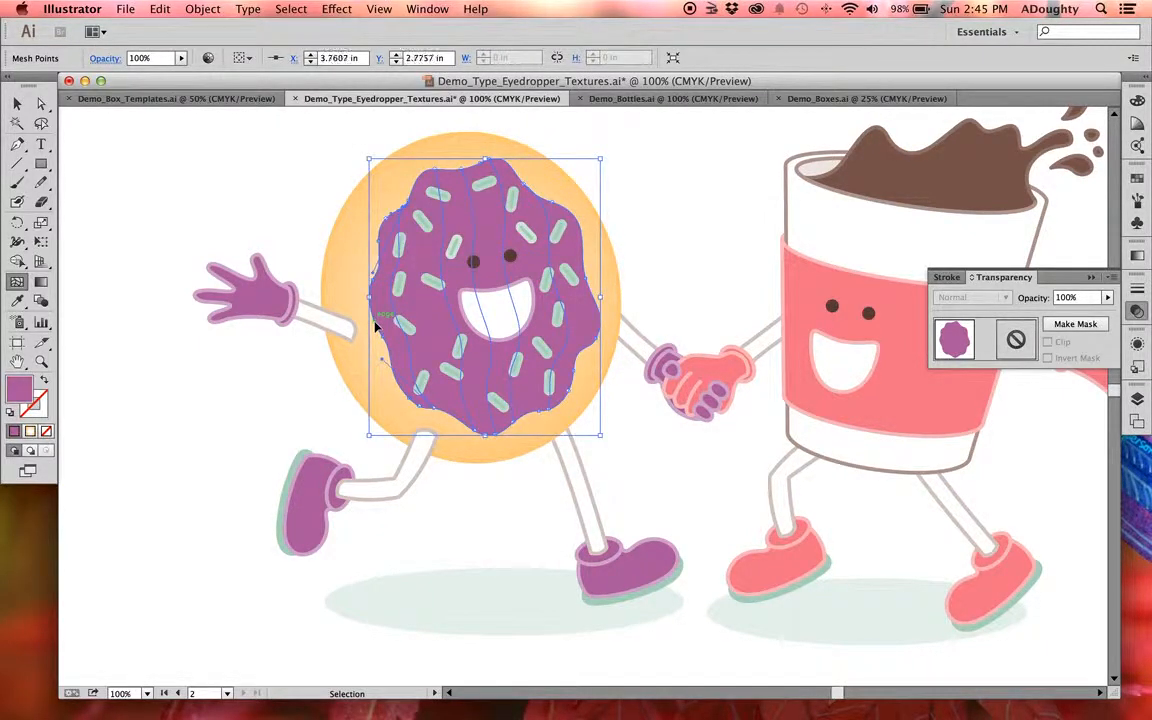
pyautogui.press('super+z')
pyautogui.press('super+z')
pyautogui.press('super+z')
pyautogui.press('super+z')
pyautogui.press('super+z')
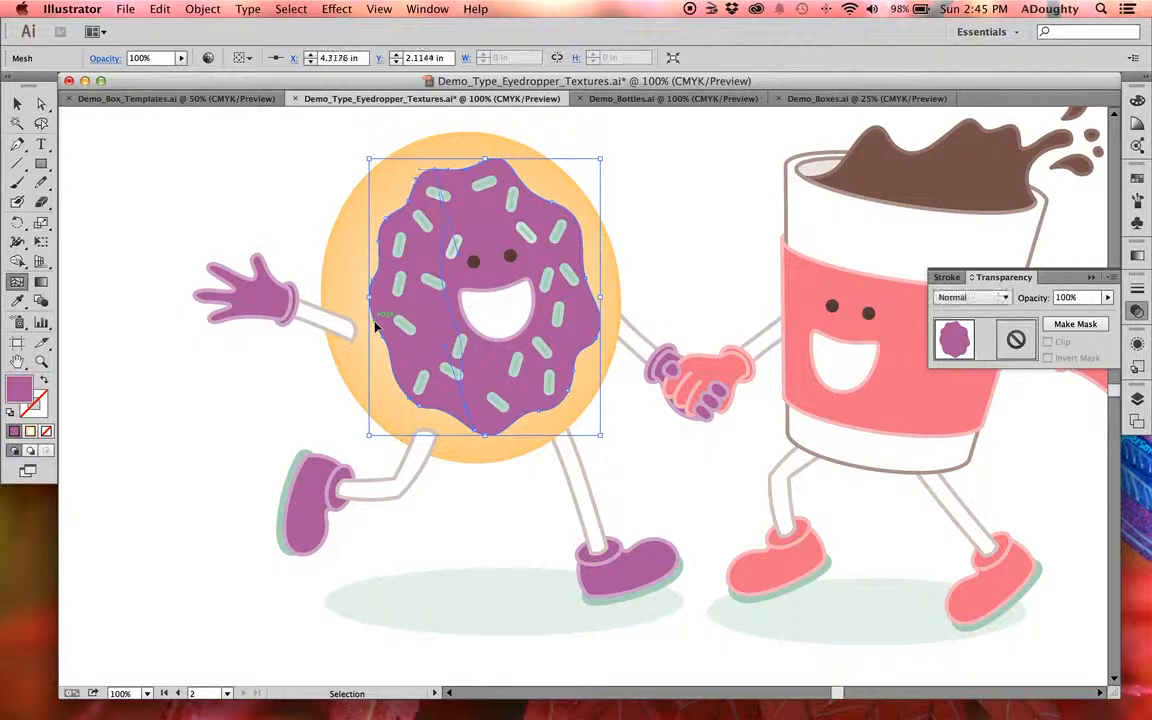
pyautogui.press('v')
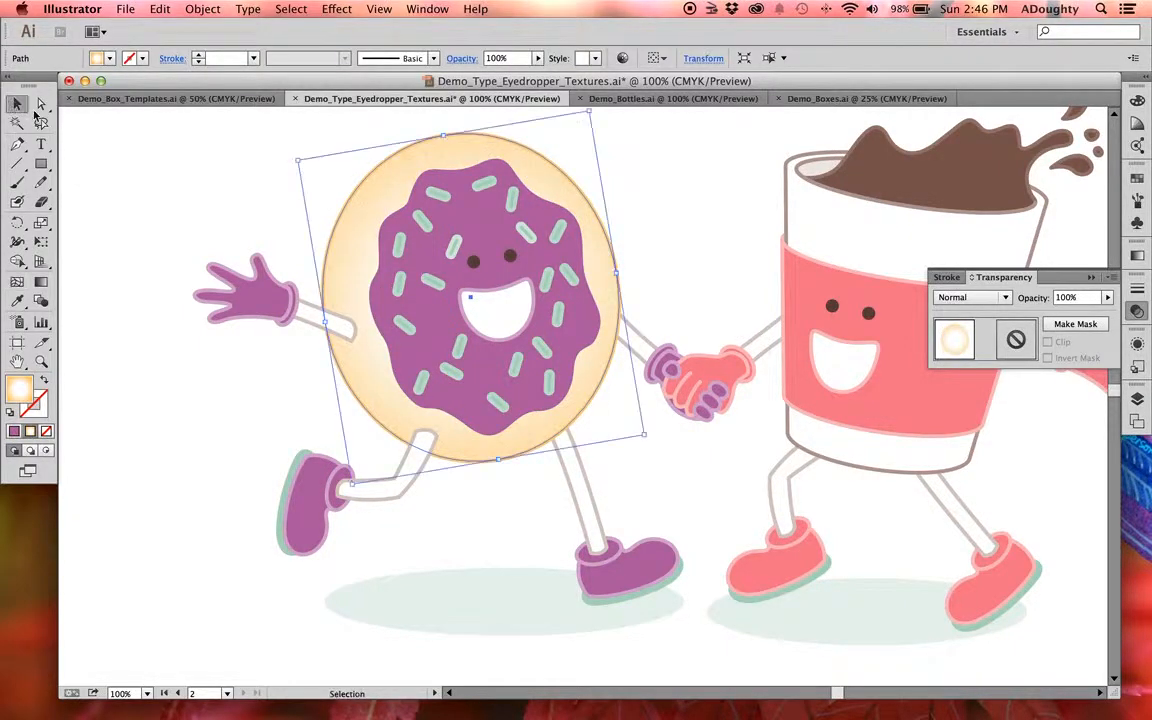
pyautogui.click(244, 175)
pyautogui.press('super+z')
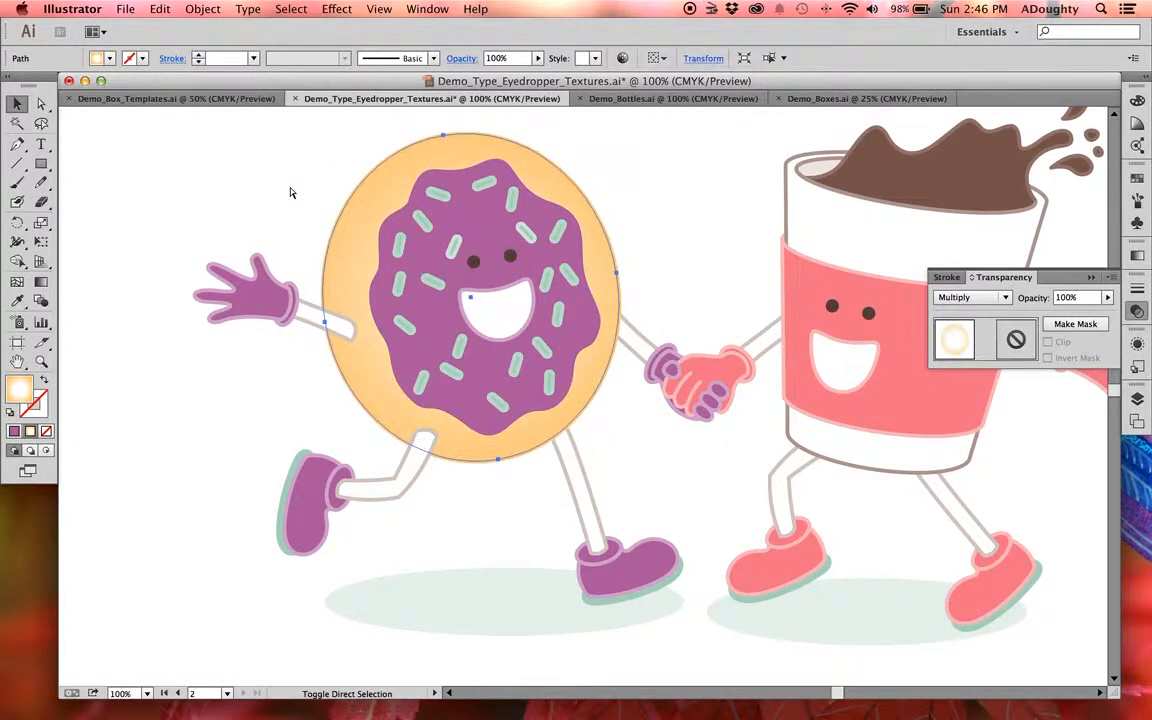
pyautogui.click(650, 164)
# - Try adding a white mesh line from the upper edge of the purple icing, then undo it
pyautogui.click(476, 208)
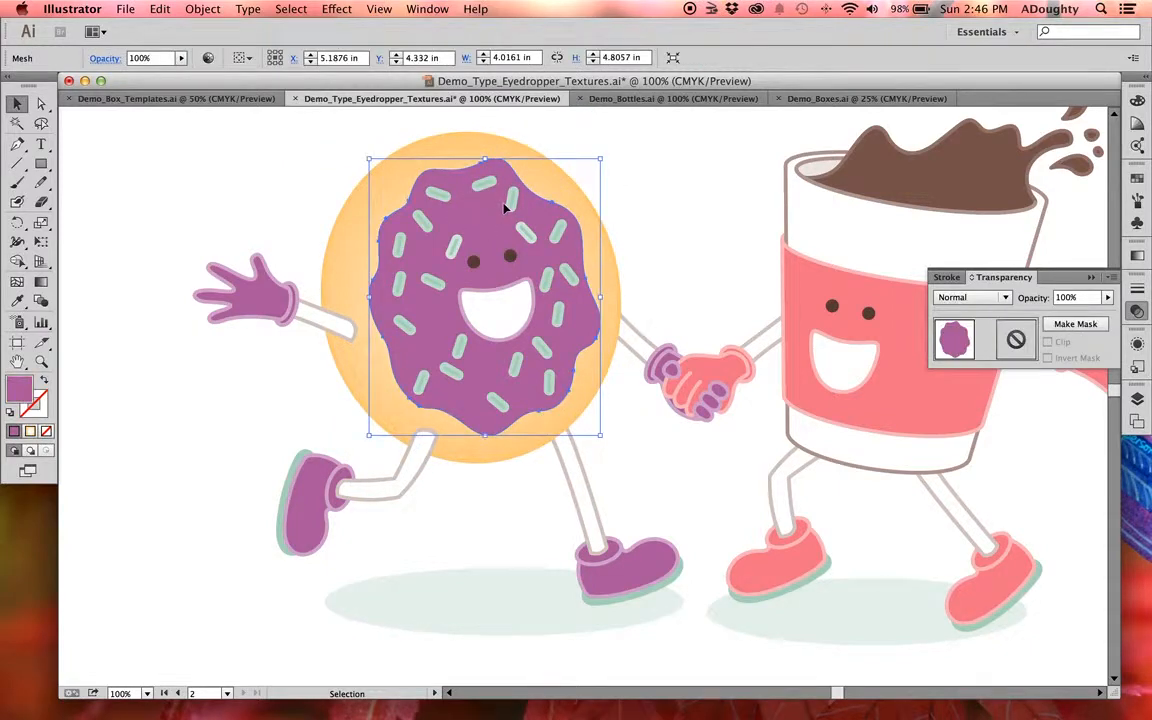
pyautogui.press('super+c')
pyautogui.press('super')
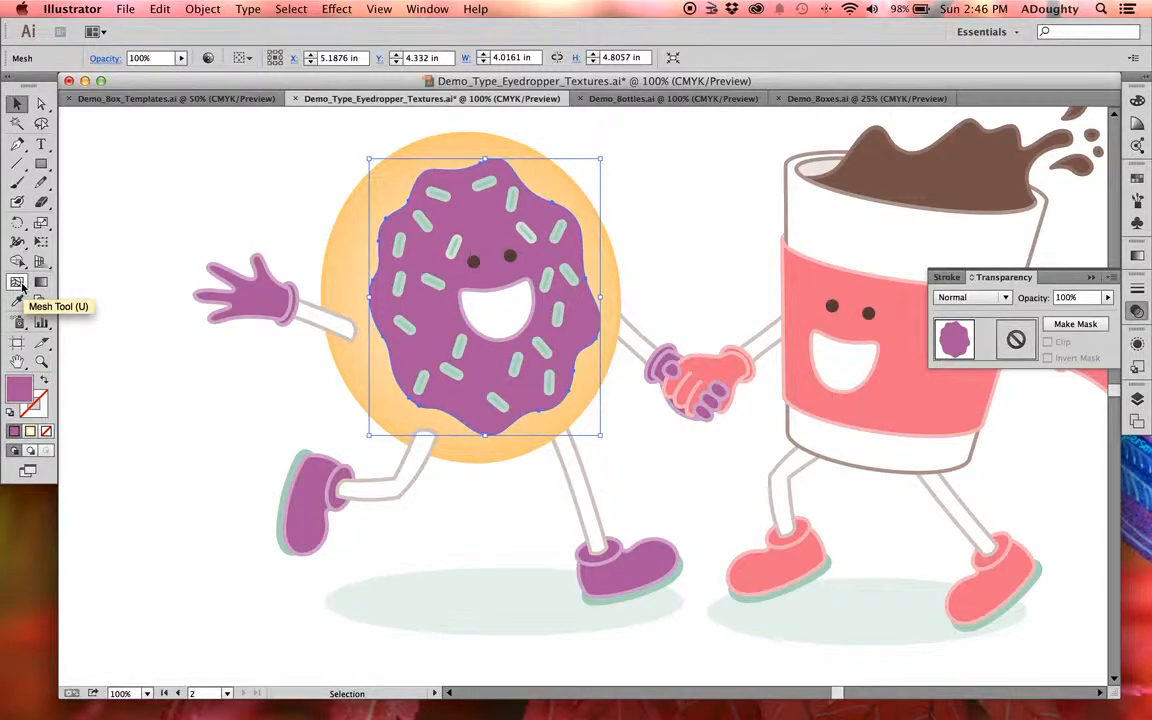
pyautogui.click(17, 284)
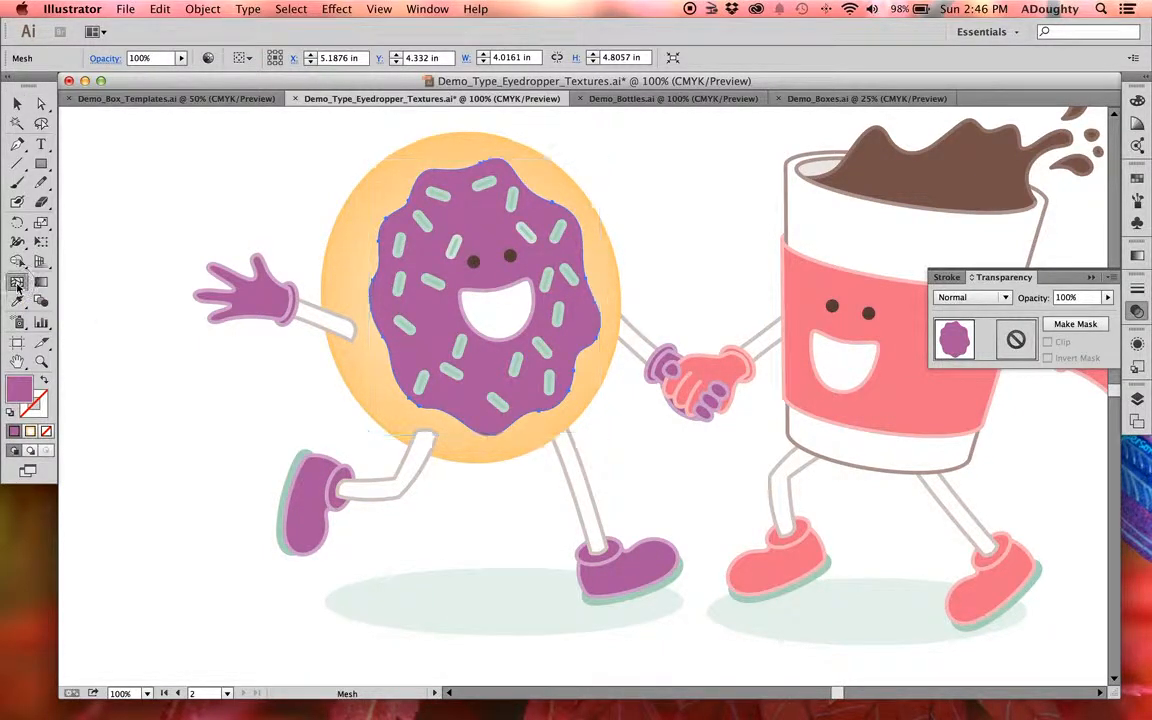
pyautogui.click(458, 174)
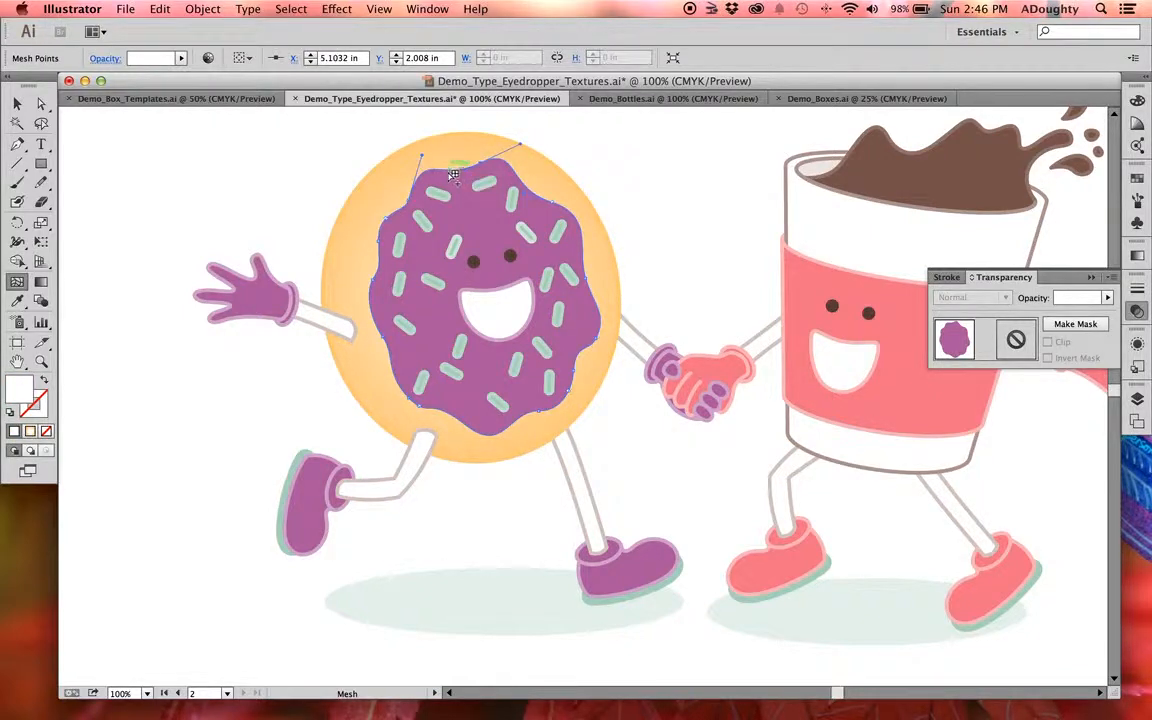
pyautogui.click(455, 173)
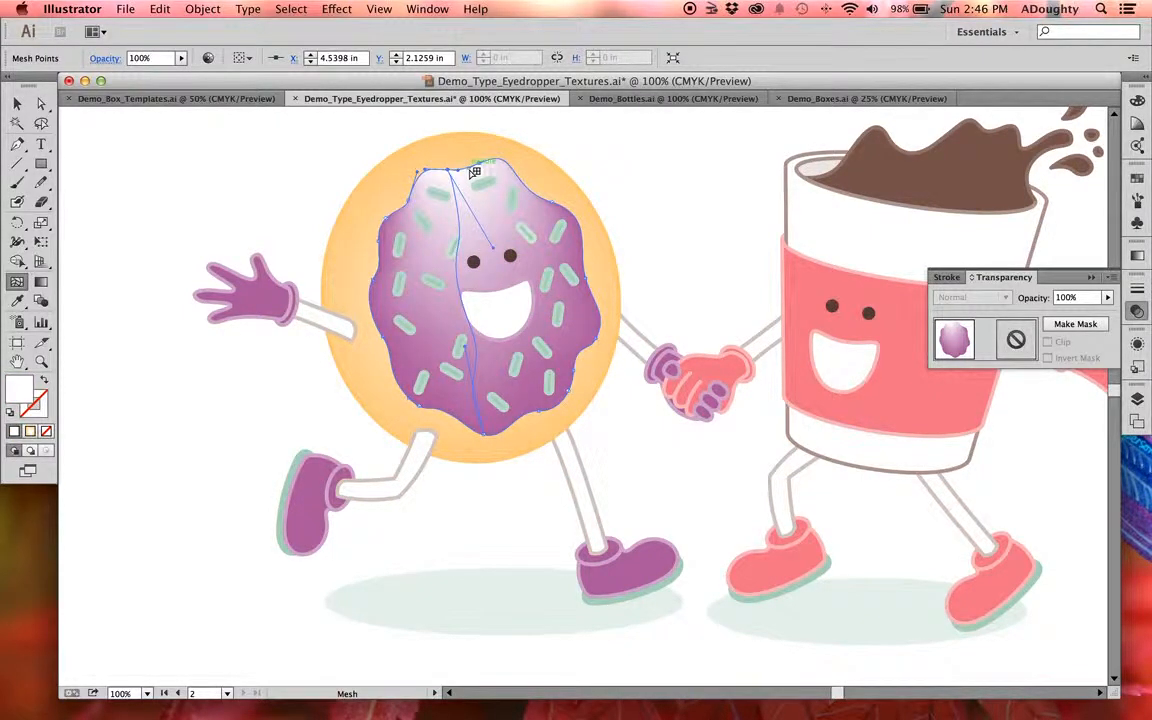
pyautogui.press('super+z')
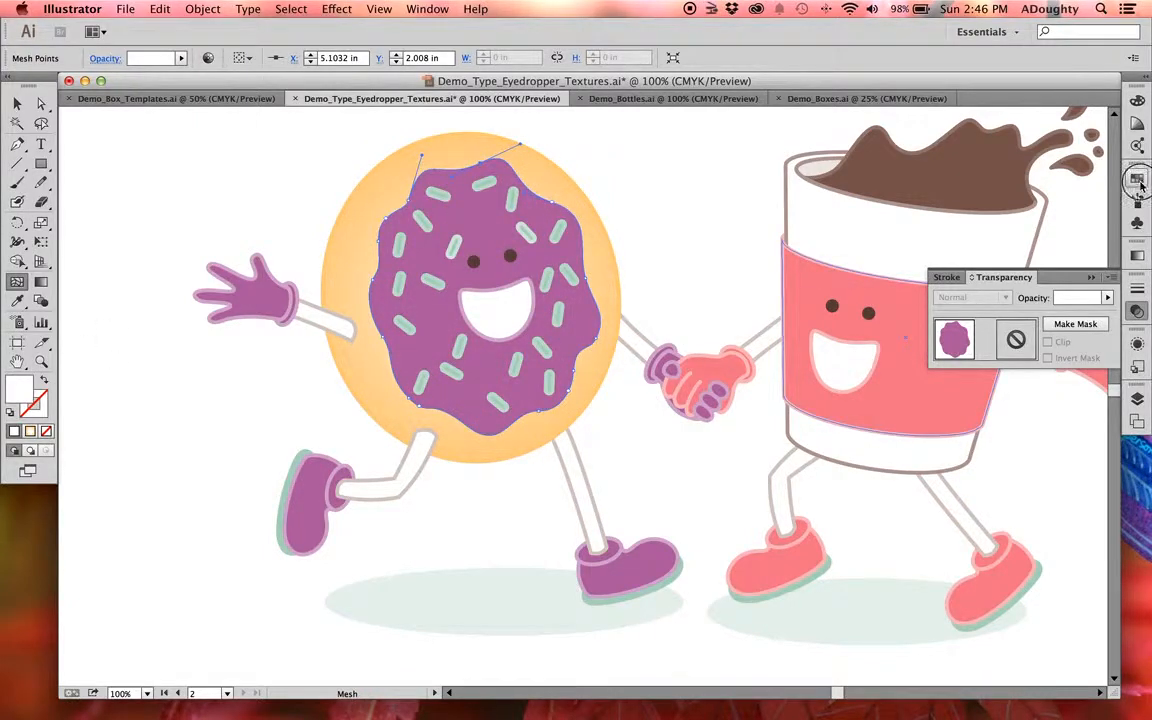
# - Try to set the mesh fill colour to the purple swatch C=30 M=75 Y=0 K=0 in the Color Picker
pyautogui.click(1139, 181)
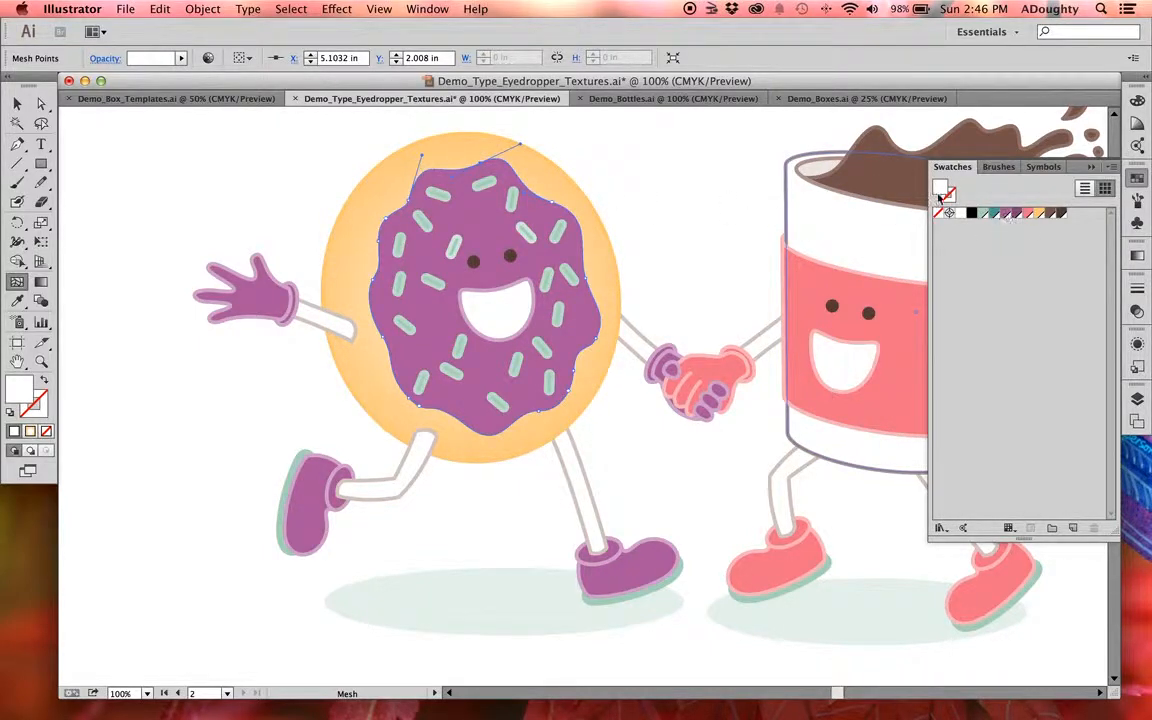
pyautogui.doubleClick(942, 190)
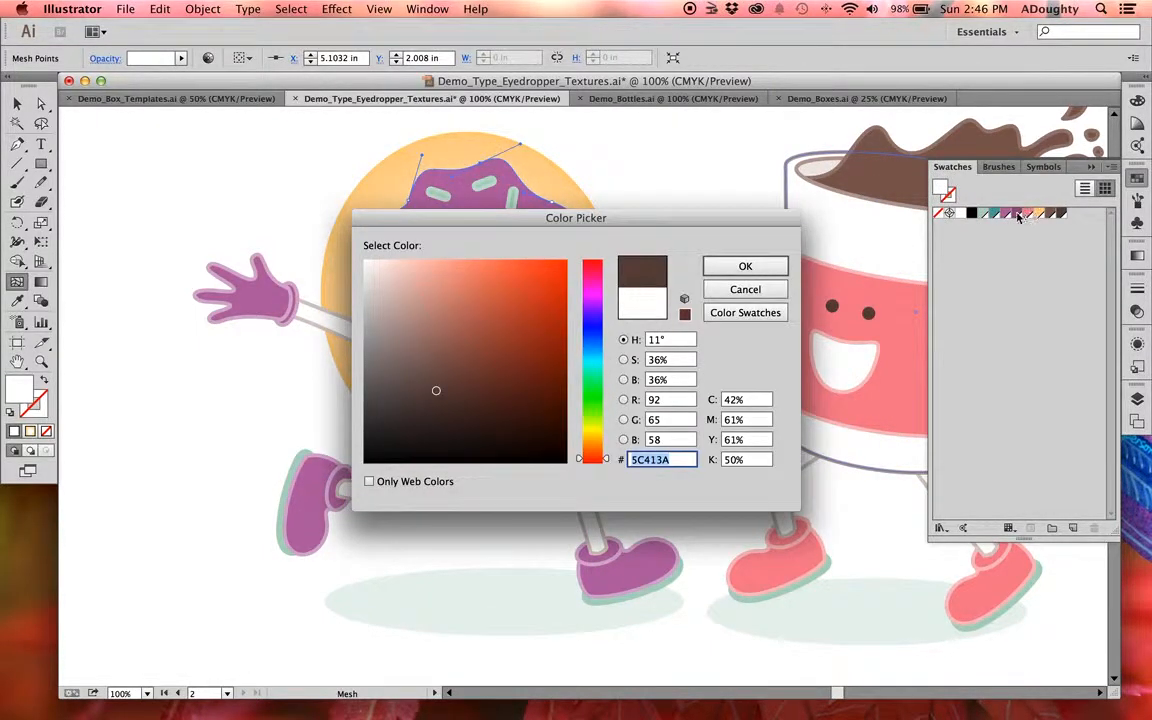
pyautogui.click(766, 291)
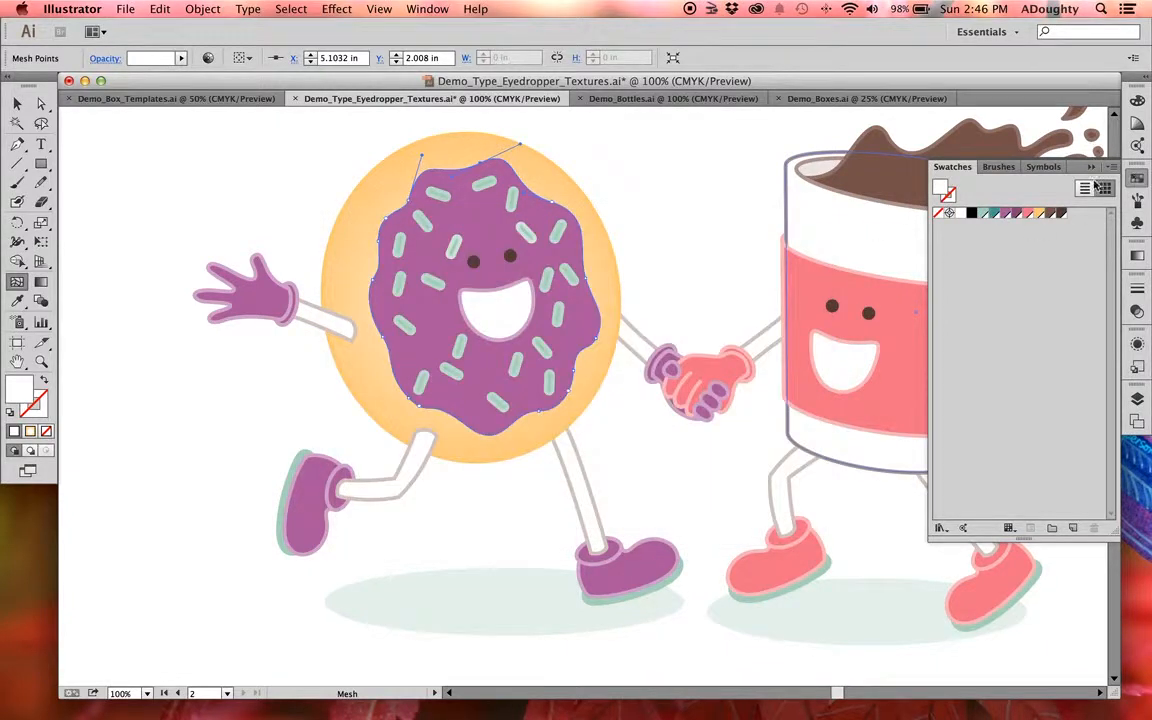
pyautogui.doubleClick(942, 190)
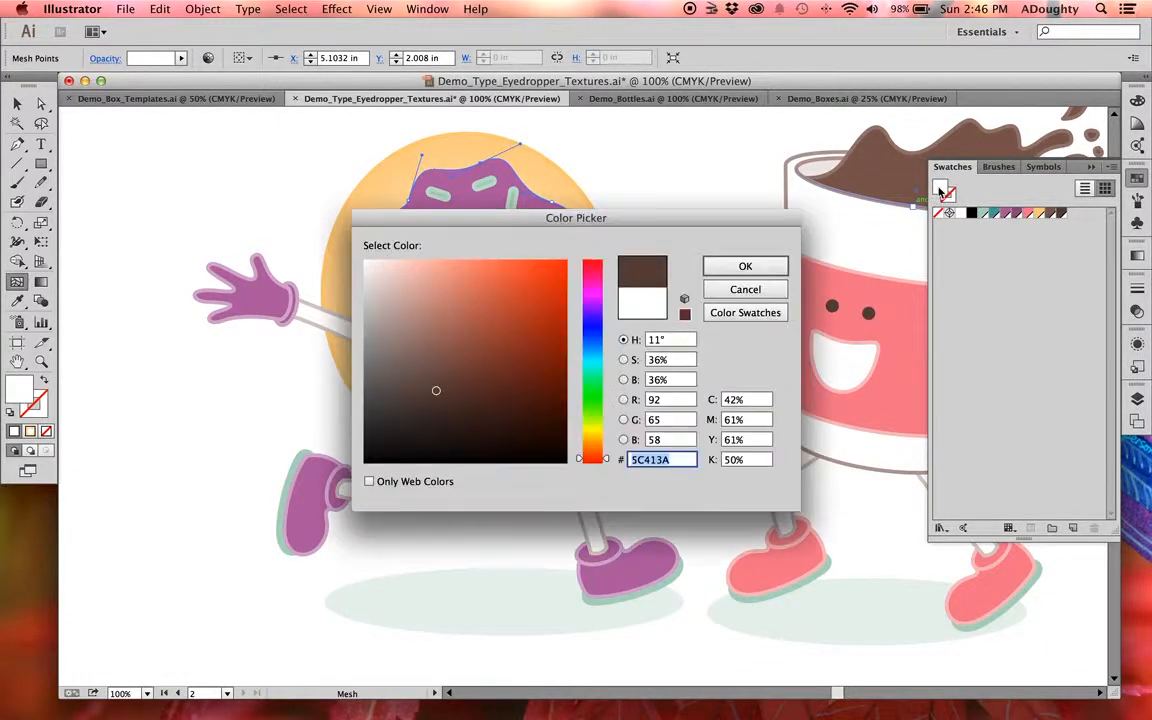
pyautogui.click(745, 312)
pyautogui.click(594, 348)
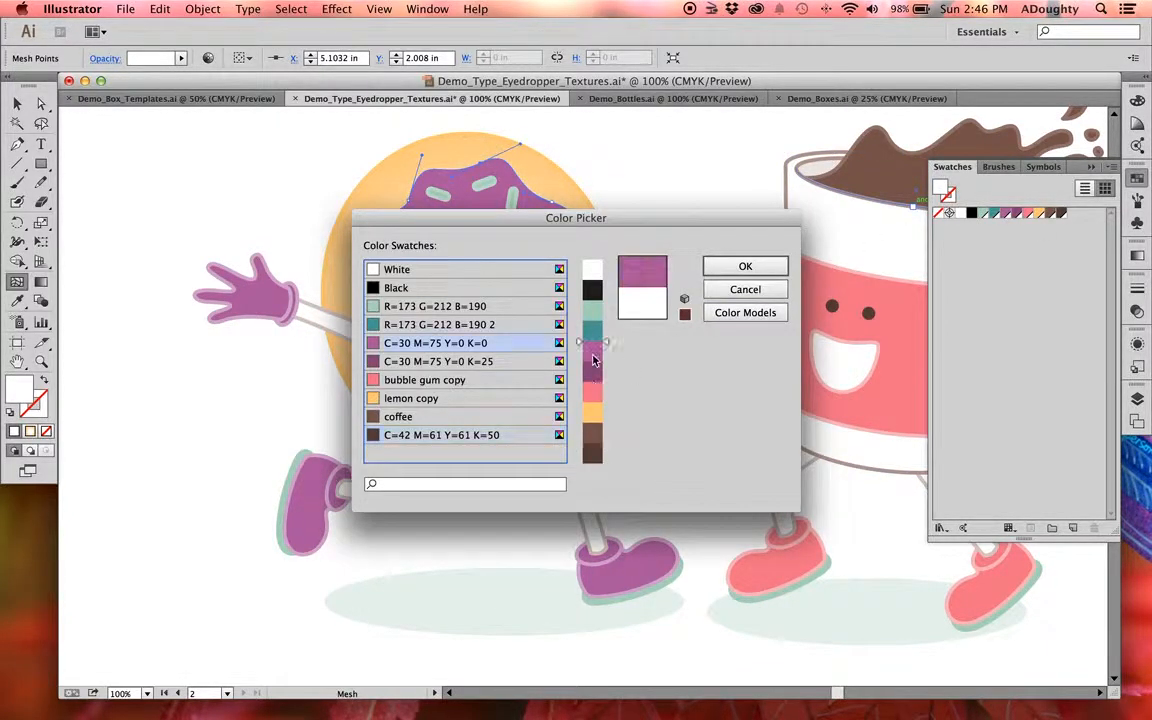
pyautogui.click(745, 267)
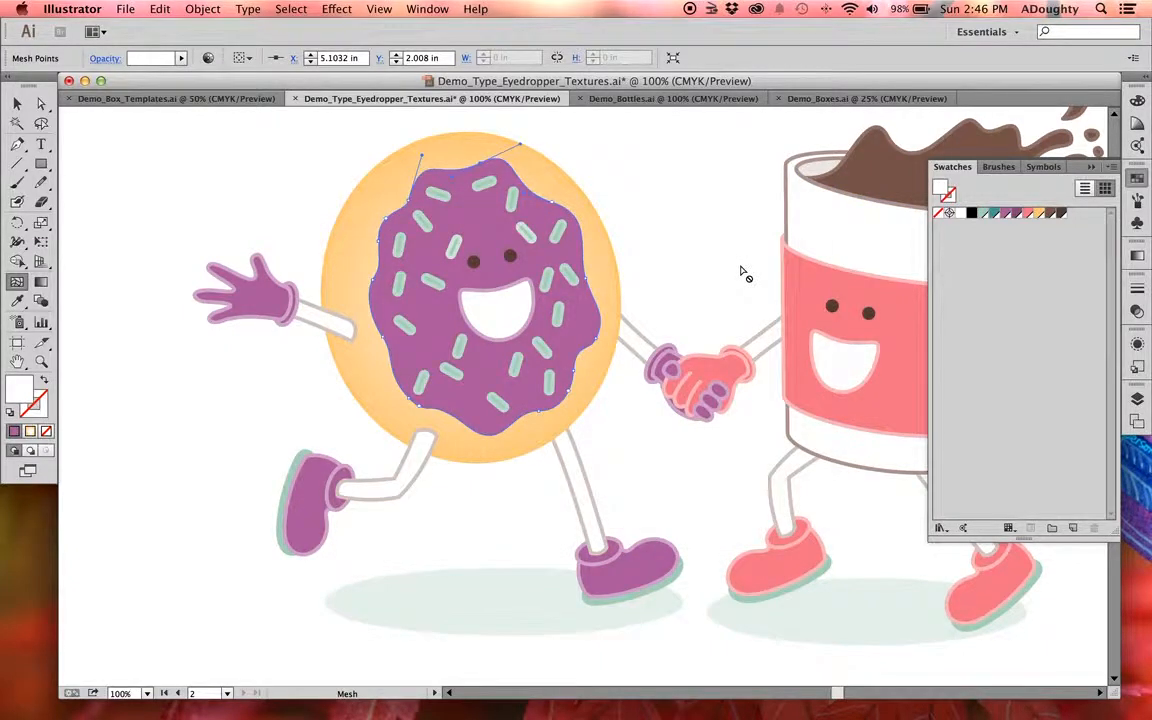
# - Add vertical mesh lines from the icing's upper edge, coloured with the purple swatch C=30 M=75 Y=0 K=0
pyautogui.click(442, 172)
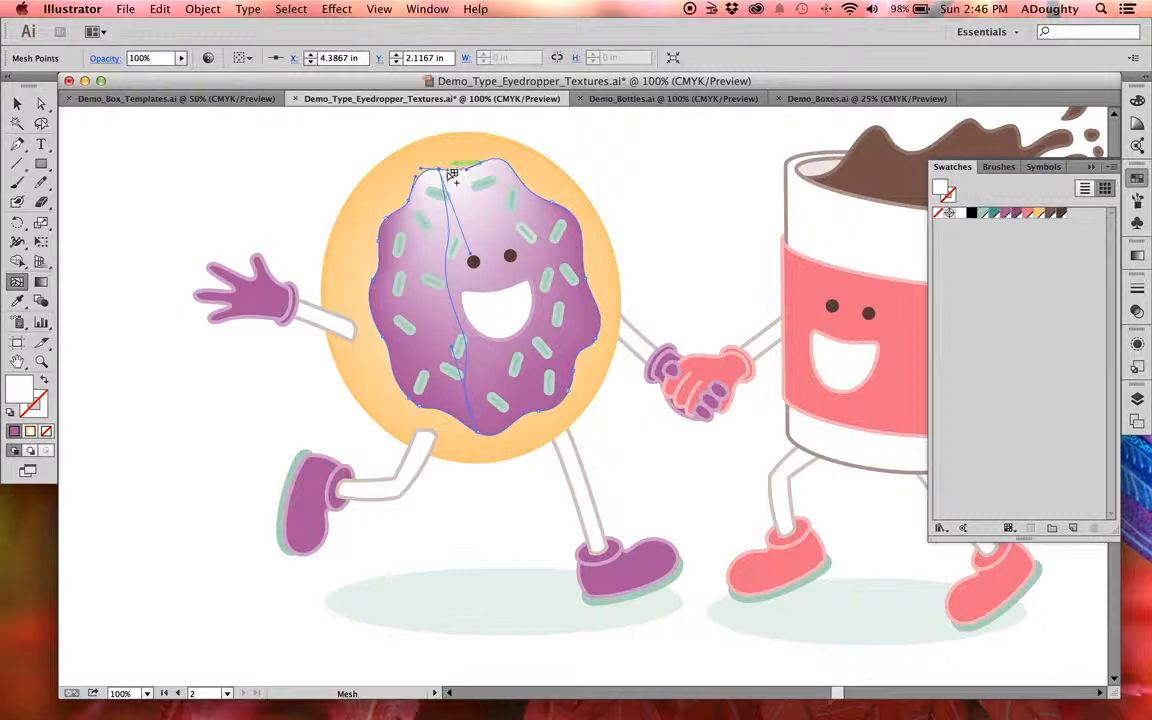
pyautogui.click(1007, 214)
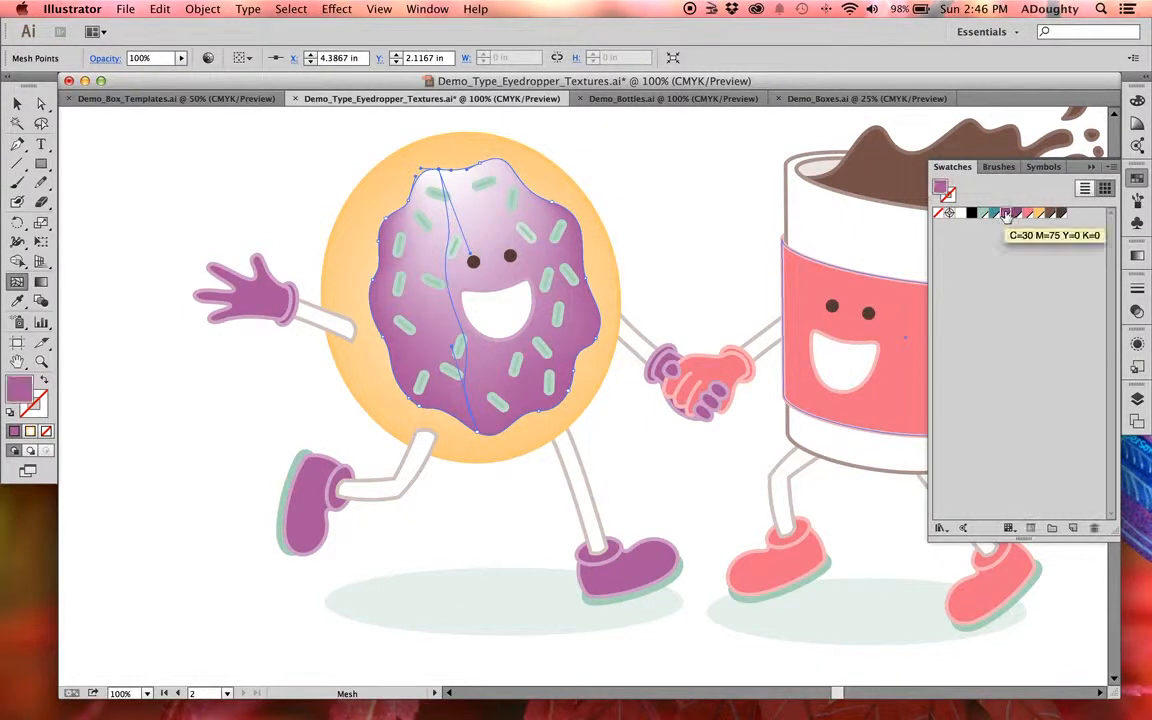
pyautogui.click(492, 164)
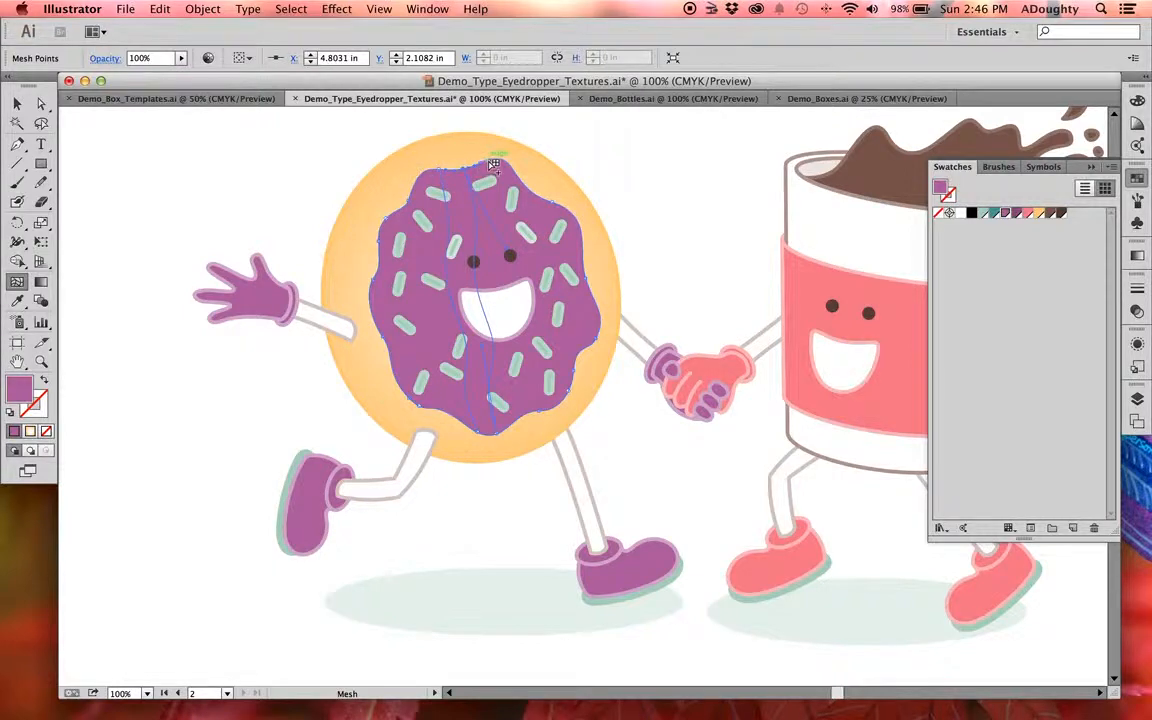
pyautogui.moveTo(492, 164); pyautogui.dragTo(513, 180)
pyautogui.click(517, 176)
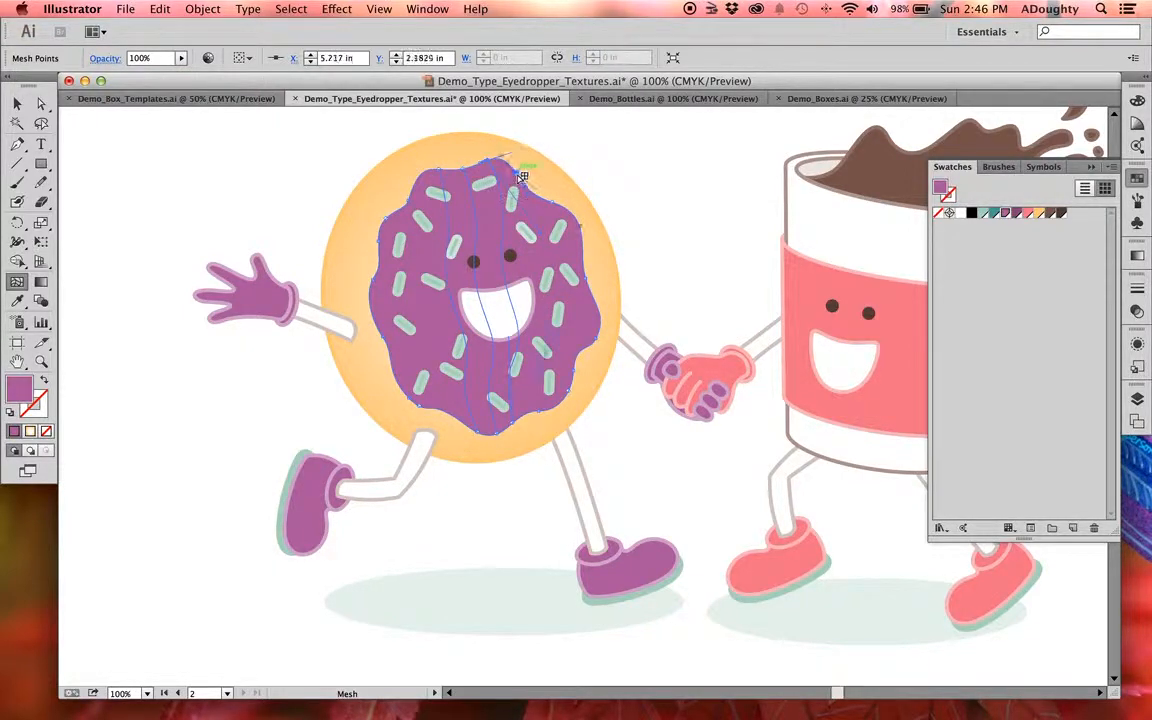
pyautogui.click(412, 189)
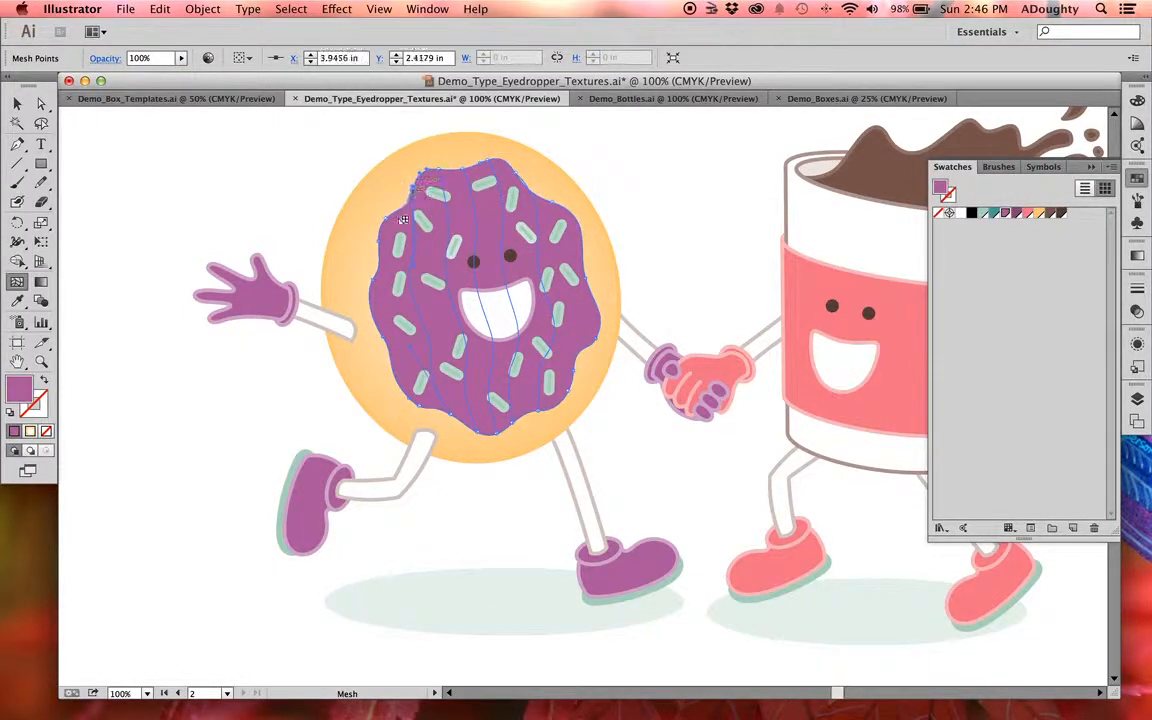
# - Add horizontal mesh lines across the icing from points along its left edge
pyautogui.click(393, 215)
pyautogui.click(380, 262)
pyautogui.click(371, 307)
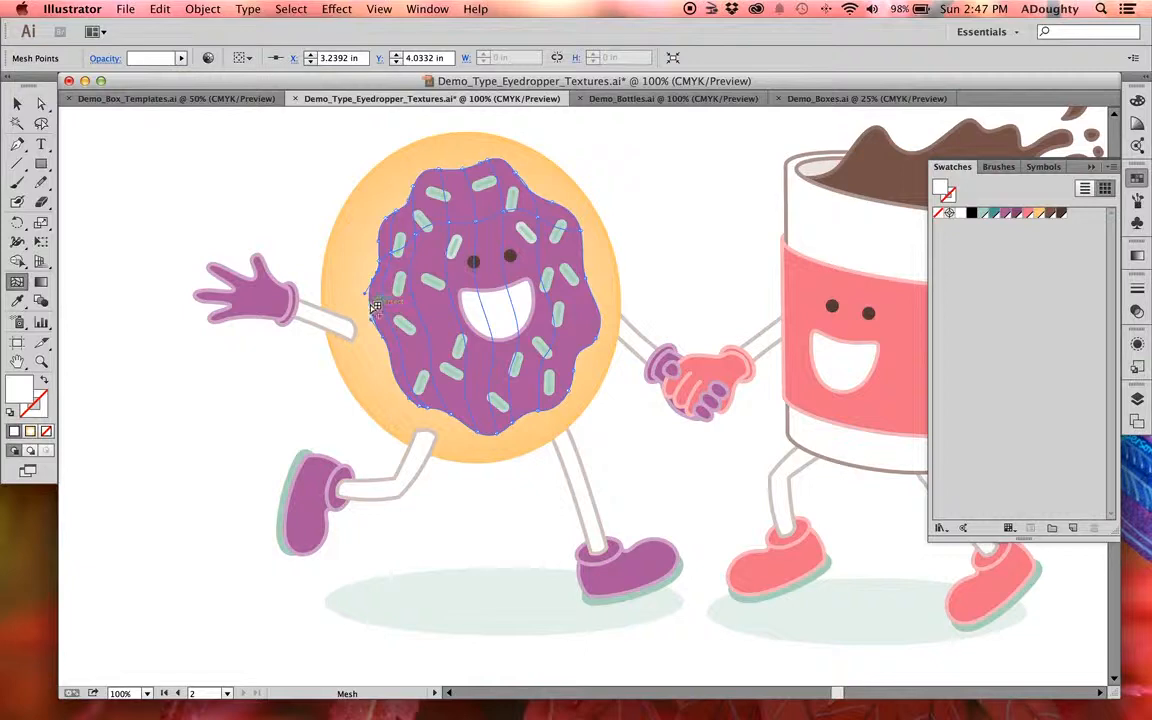
pyautogui.click(369, 330)
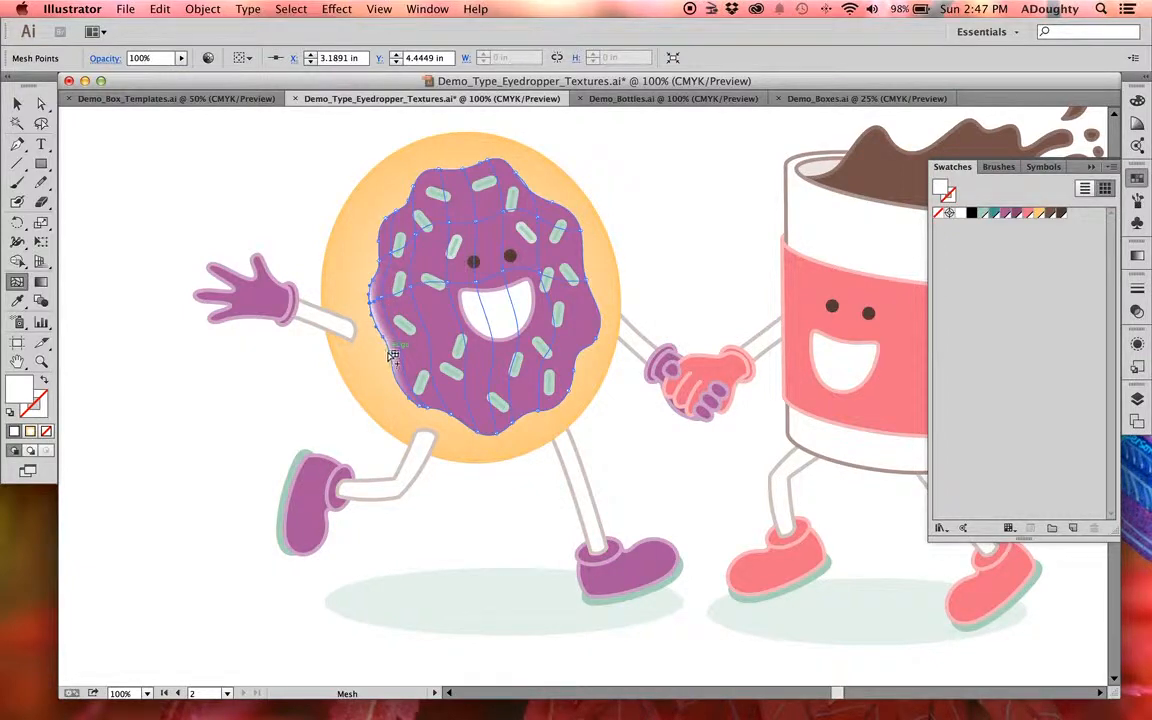
pyautogui.click(382, 311)
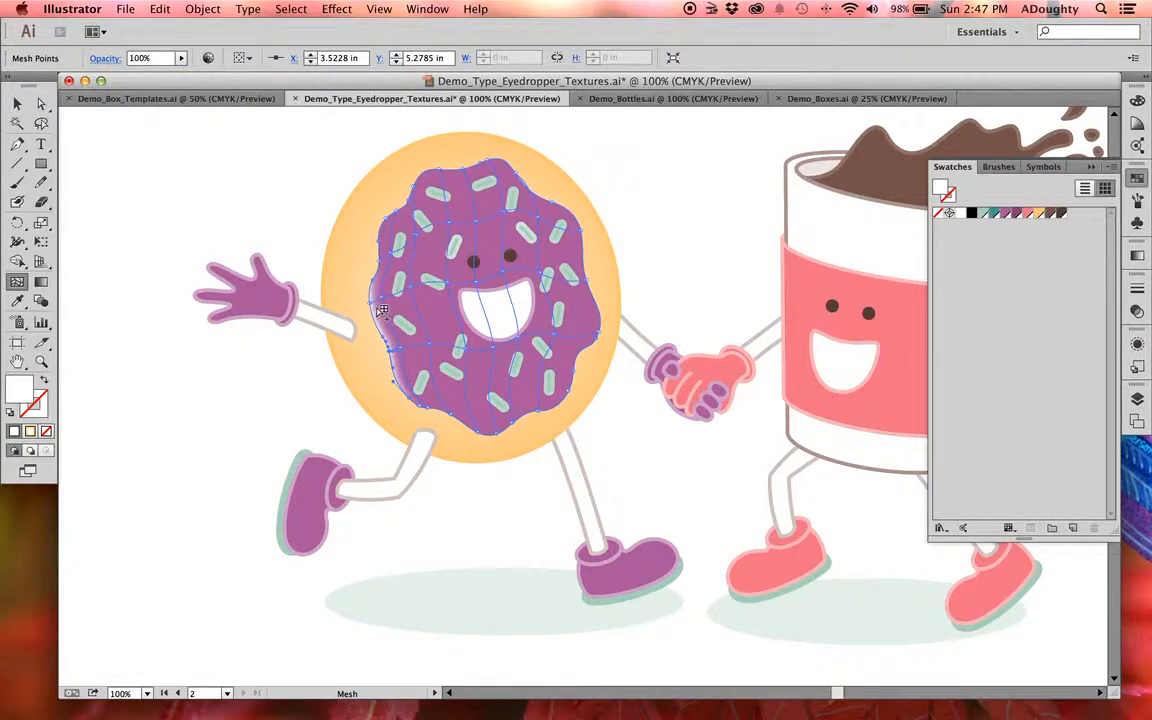
# - Delete the mesh line at the middle of the icing's left edge and recolour the mesh with swatch C=30 M=75 Y=0 K=0
pyautogui.press('super')
pyautogui.keyDown('alt'); pyautogui.click(370, 302); pyautogui.keyUp('alt')
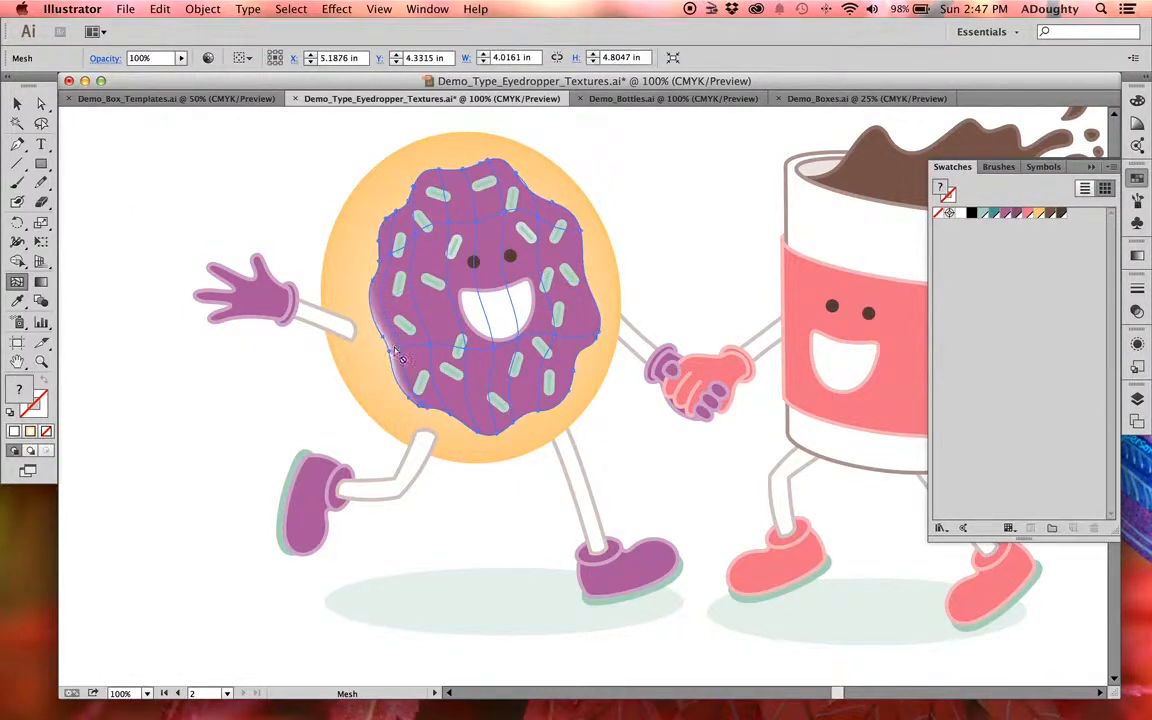
pyautogui.click(1004, 214)
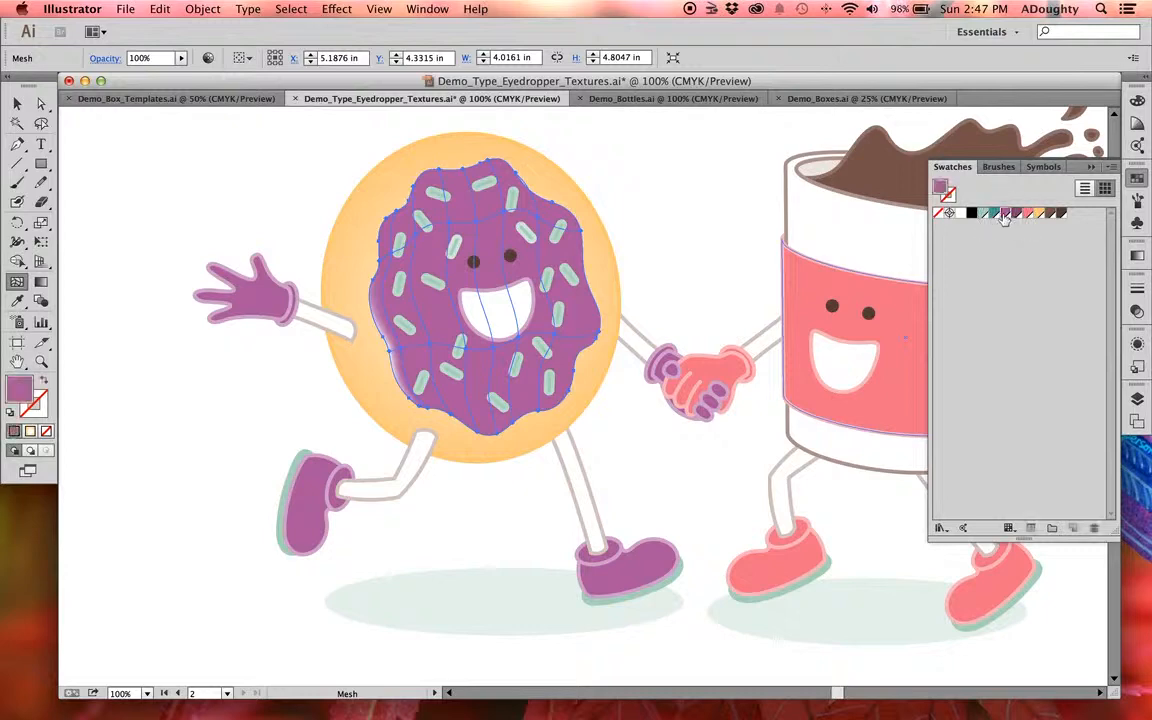
# - Add mesh lines from the icing's left, right and lower-right edges, coloured with the purple swatch C=30 M=75 Y=0 K=0
pyautogui.click(372, 310)
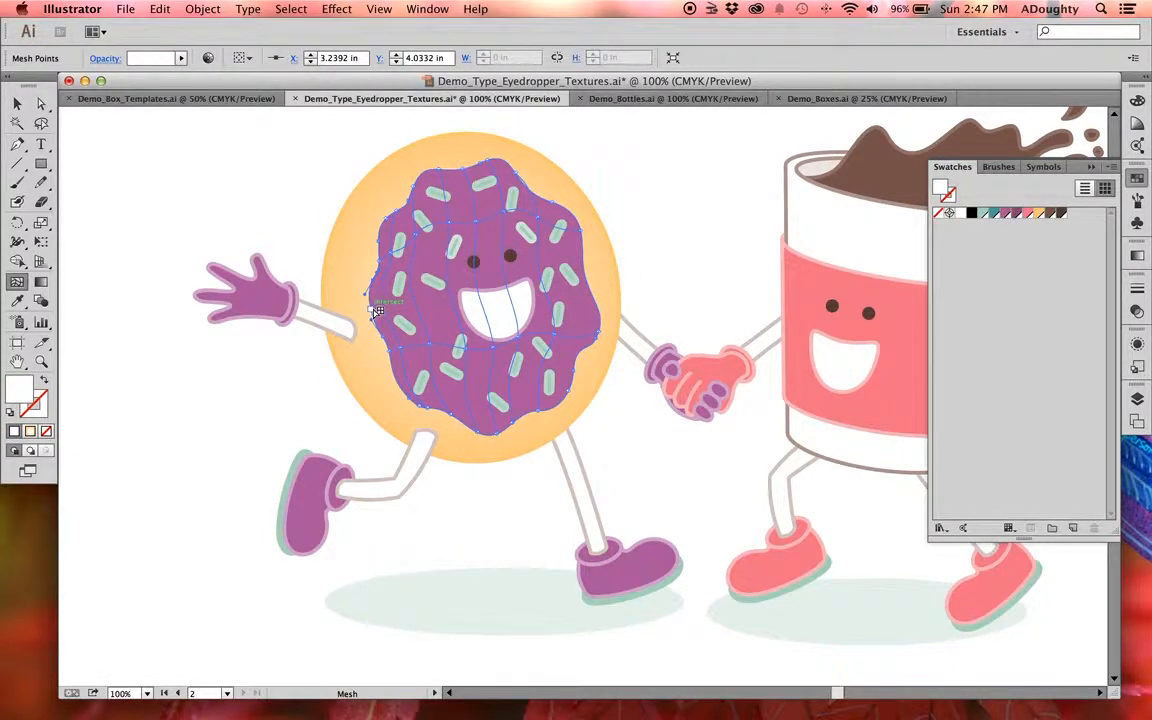
pyautogui.click(588, 281)
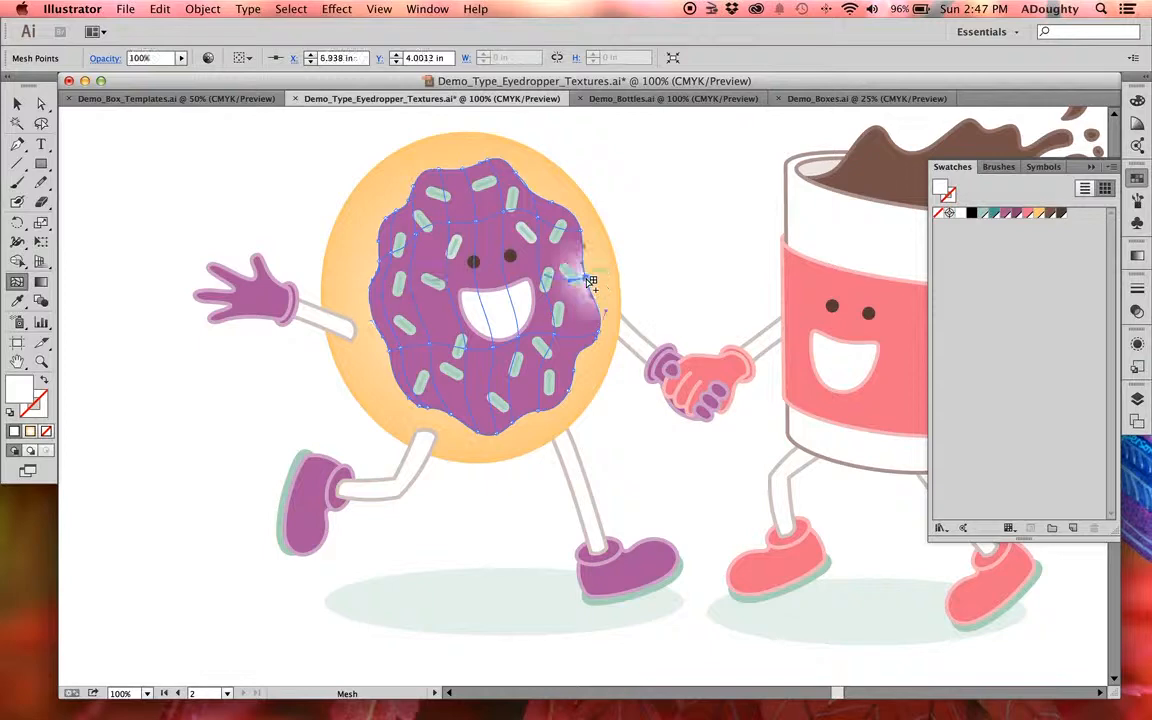
pyautogui.click(1001, 214)
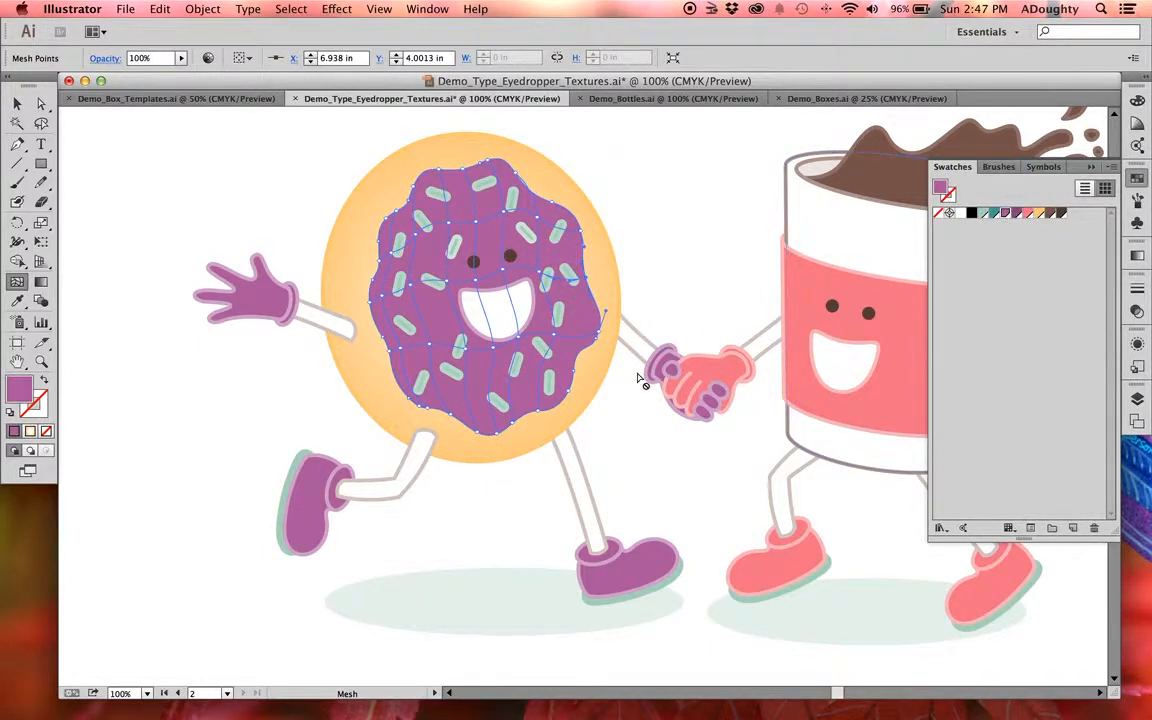
pyautogui.click(579, 366)
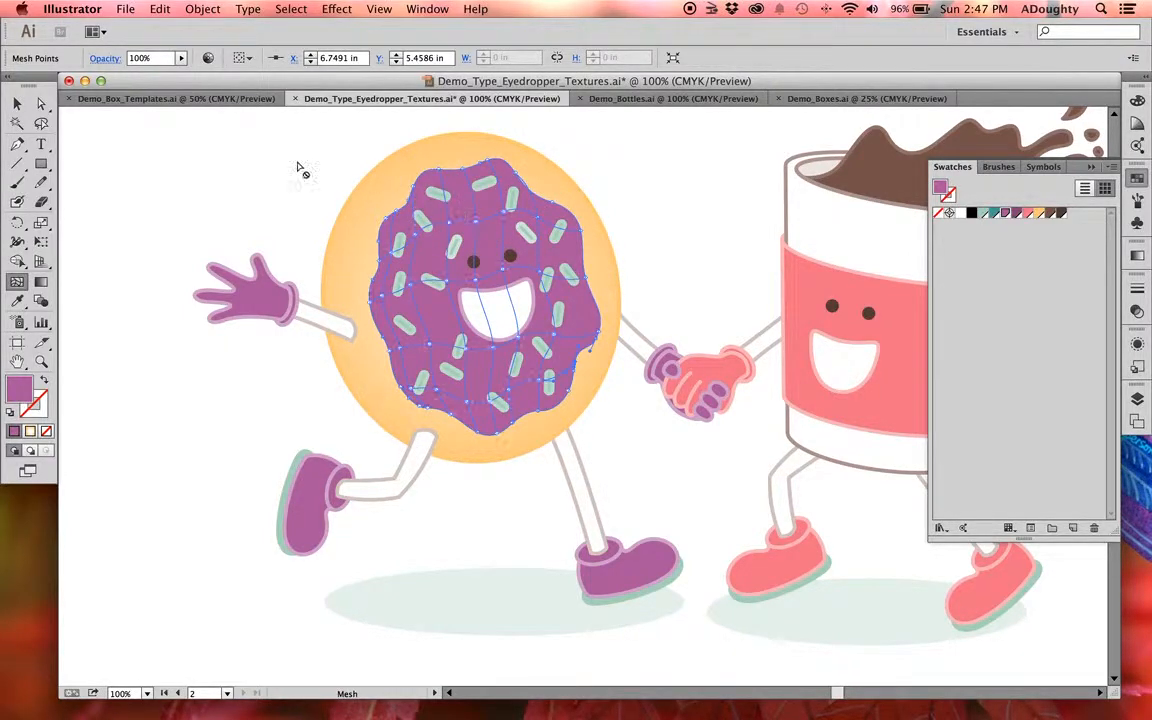
# - Isolate the icing's mesh object and select it
pyautogui.click(21, 107)
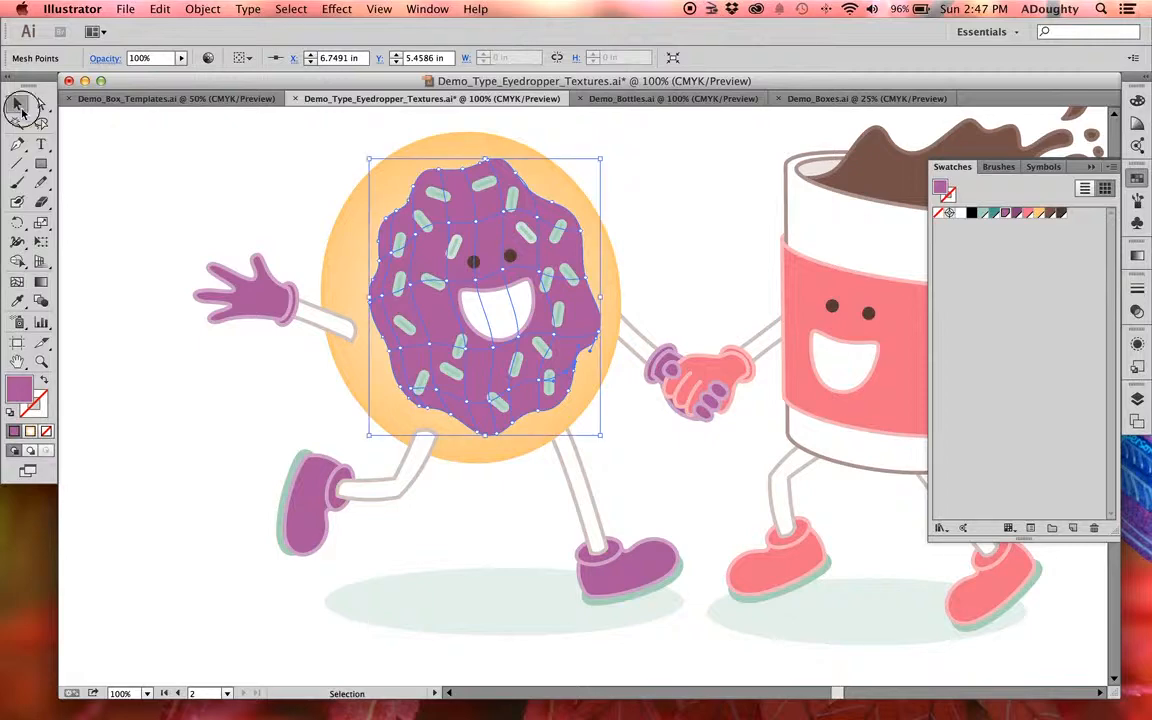
pyautogui.doubleClick(466, 214)
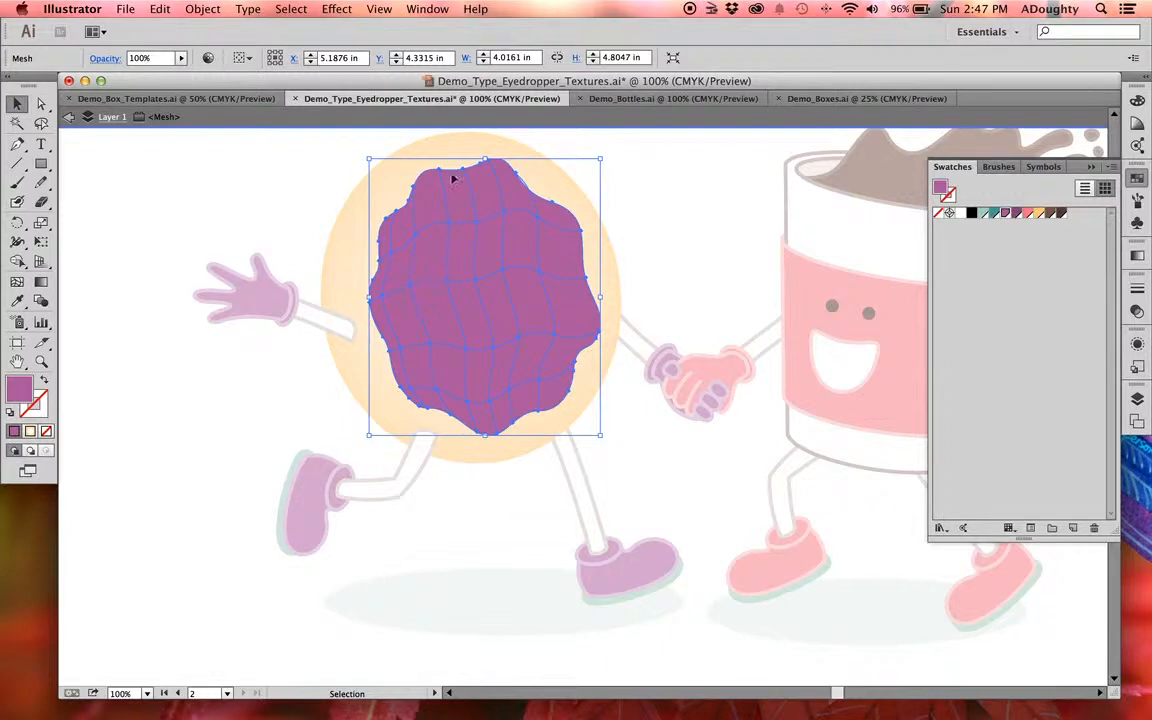
pyautogui.click(690, 217)
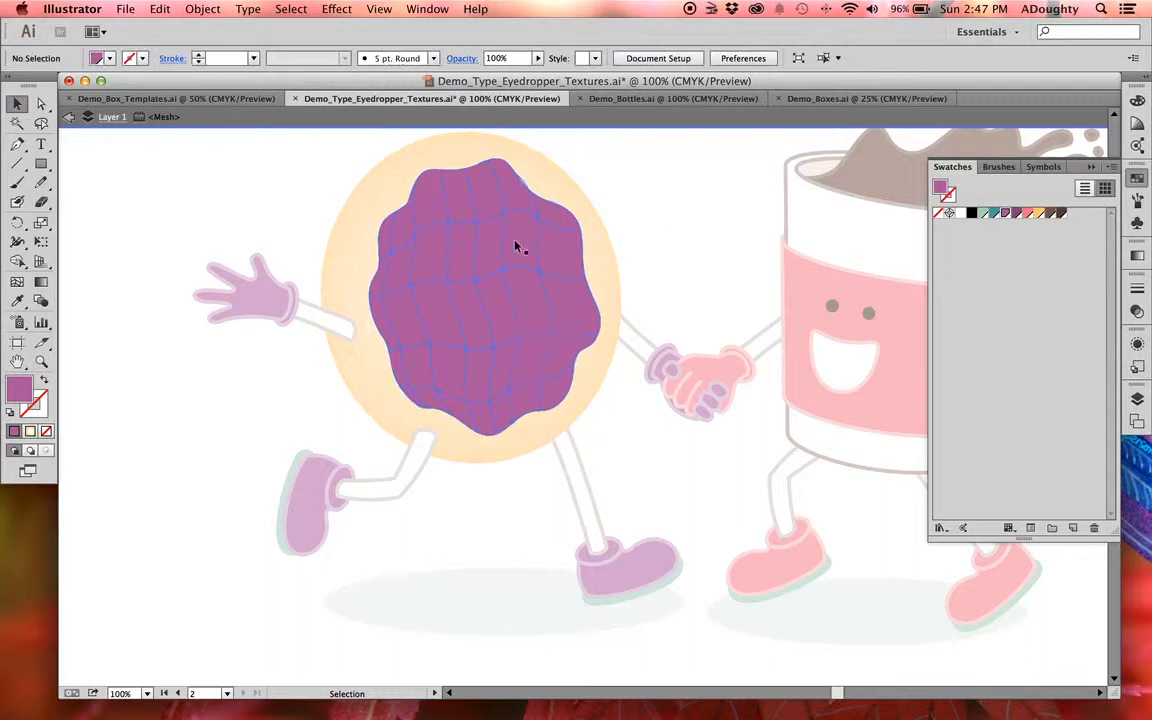
pyautogui.click(42, 124)
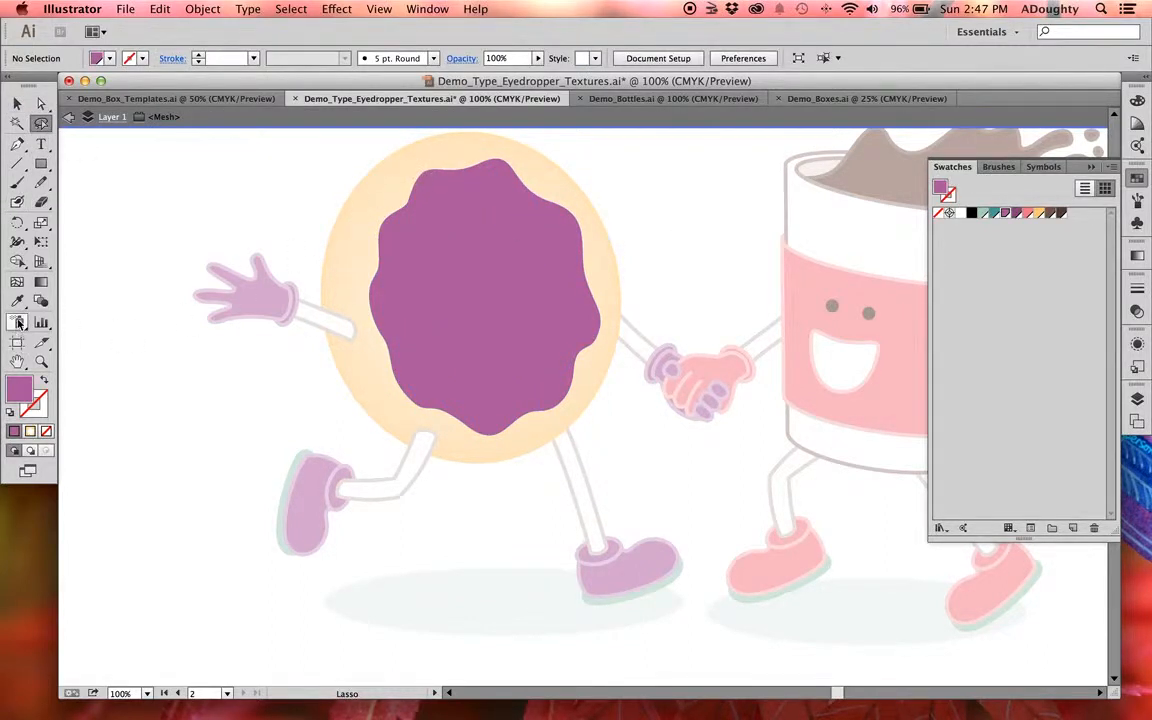
pyautogui.click(17, 282)
pyautogui.click(389, 250)
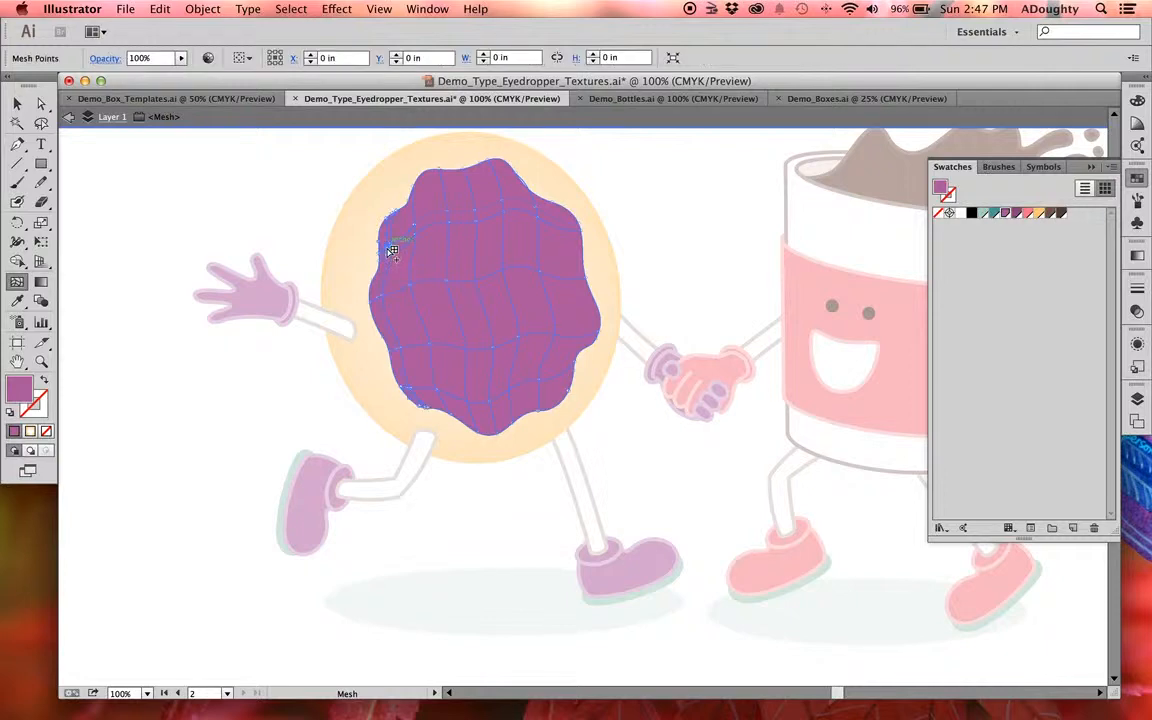
pyautogui.click(75, 178)
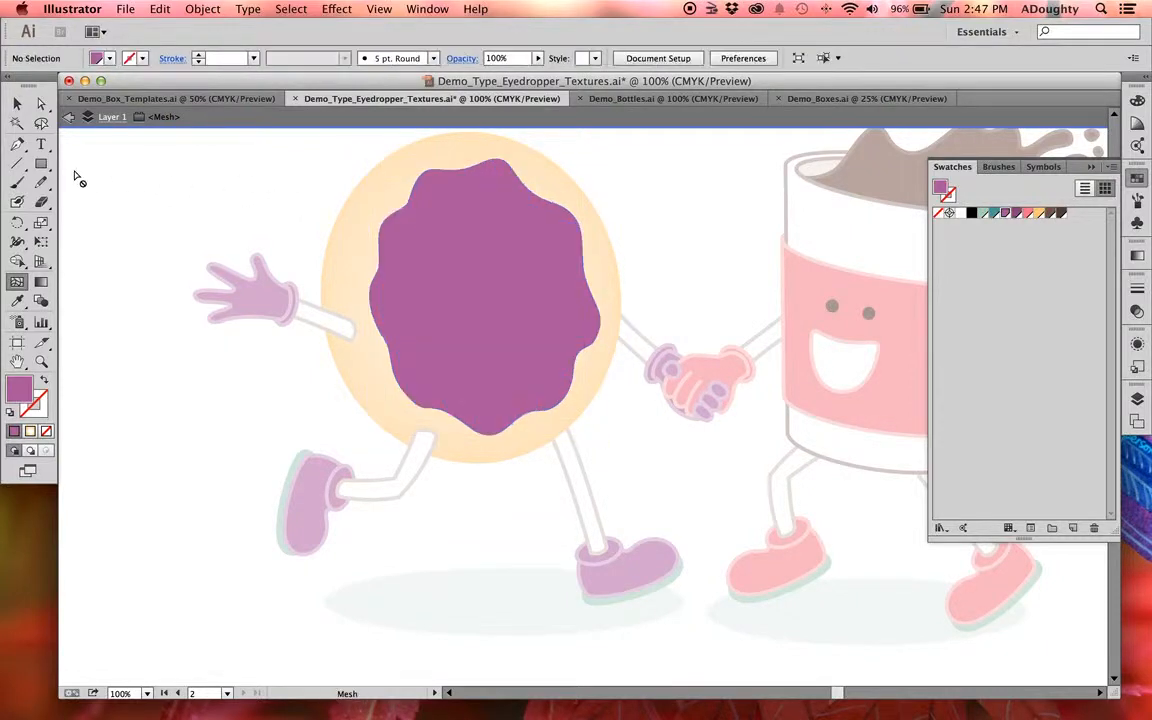
pyautogui.click(405, 192)
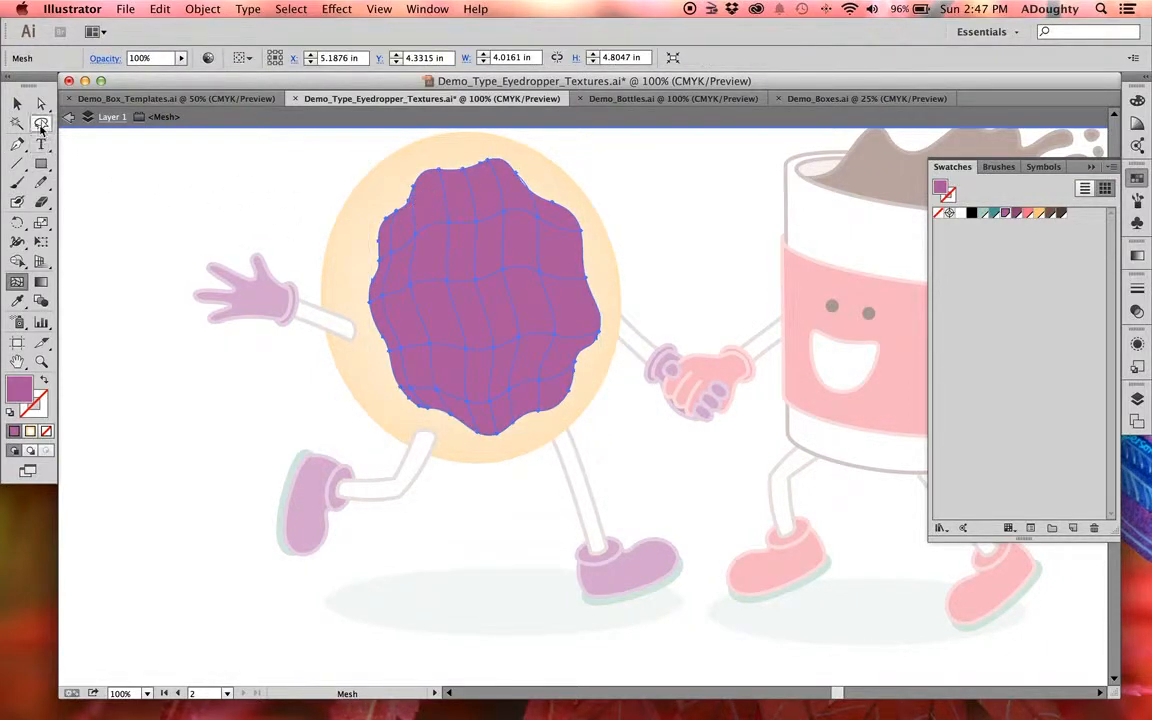
# - Lasso the mesh points along the icing's left, bottom and lower-right edges and fill them with the dark purple swatch
pyautogui.click(42, 124)
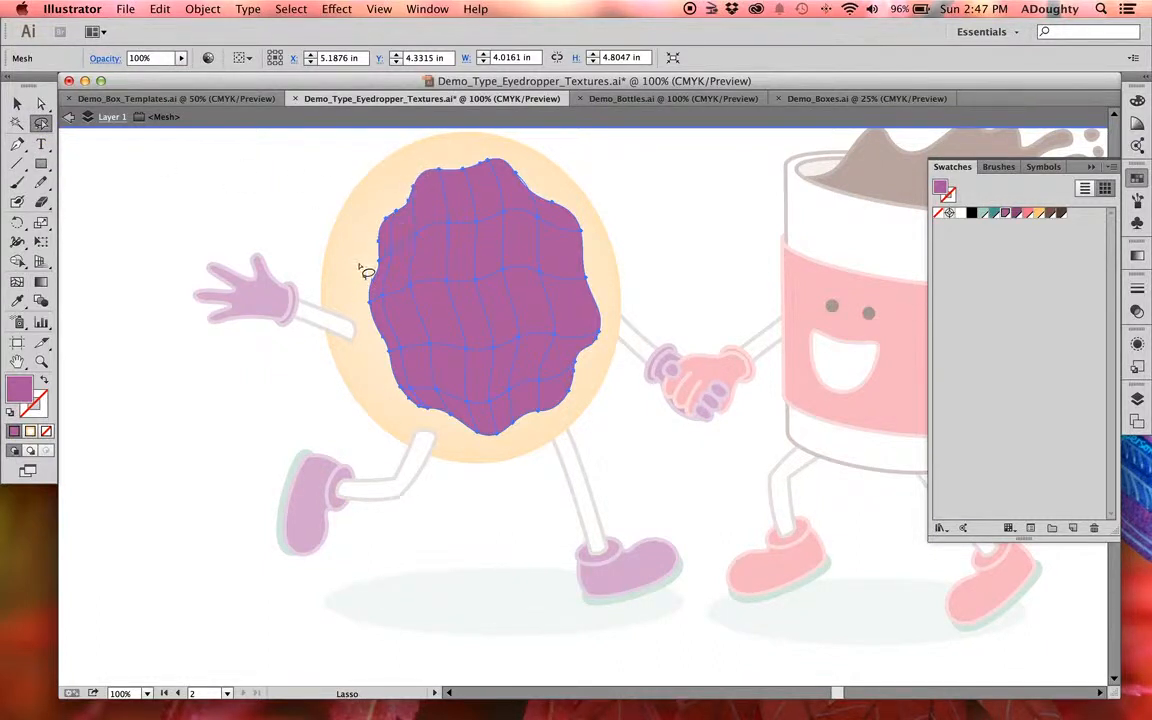
pyautogui.moveTo(359, 266)
pyautogui.mouseDown()
pyautogui.moveTo(352, 314)
pyautogui.moveTo(375, 390)
pyautogui.moveTo(453, 436)
pyautogui.moveTo(456, 413)
pyautogui.moveTo(427, 410)
pyautogui.moveTo(398, 366)
pyautogui.moveTo(380, 265)
pyautogui.moveTo(362, 267)
pyautogui.mouseUp()
pyautogui.click(1015, 214)
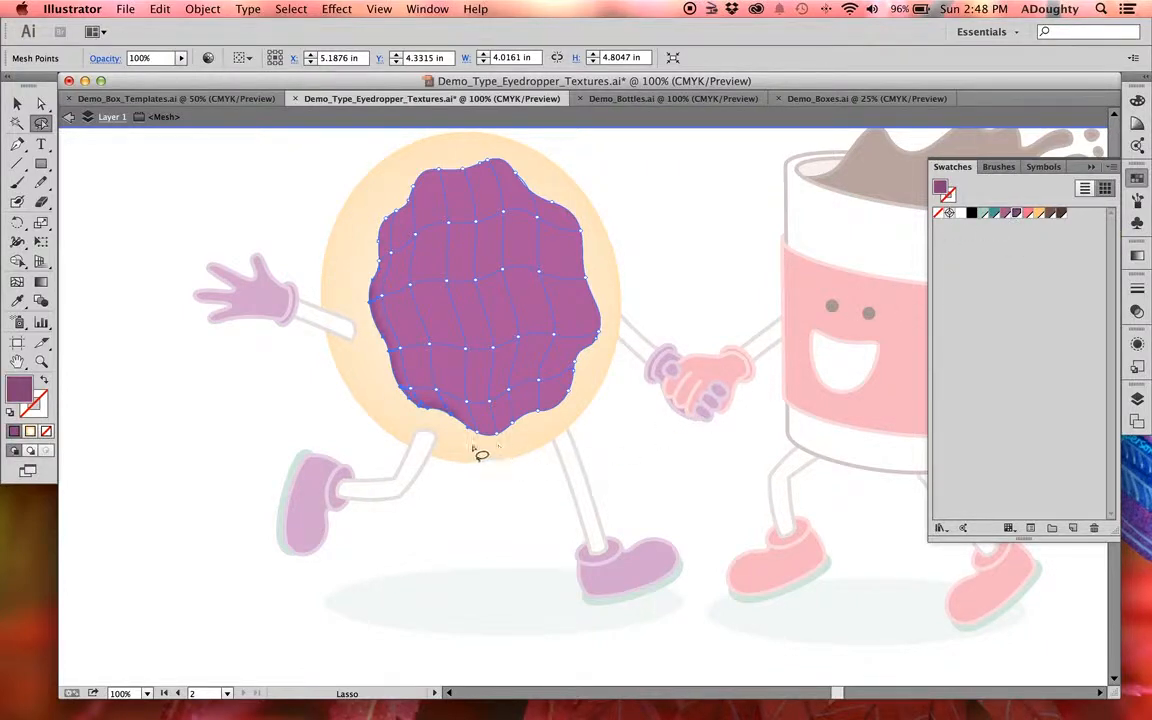
pyautogui.moveTo(467, 443)
pyautogui.mouseDown()
pyautogui.moveTo(476, 424)
pyautogui.moveTo(522, 411)
pyautogui.moveTo(514, 442)
pyautogui.moveTo(467, 444)
pyautogui.mouseUp()
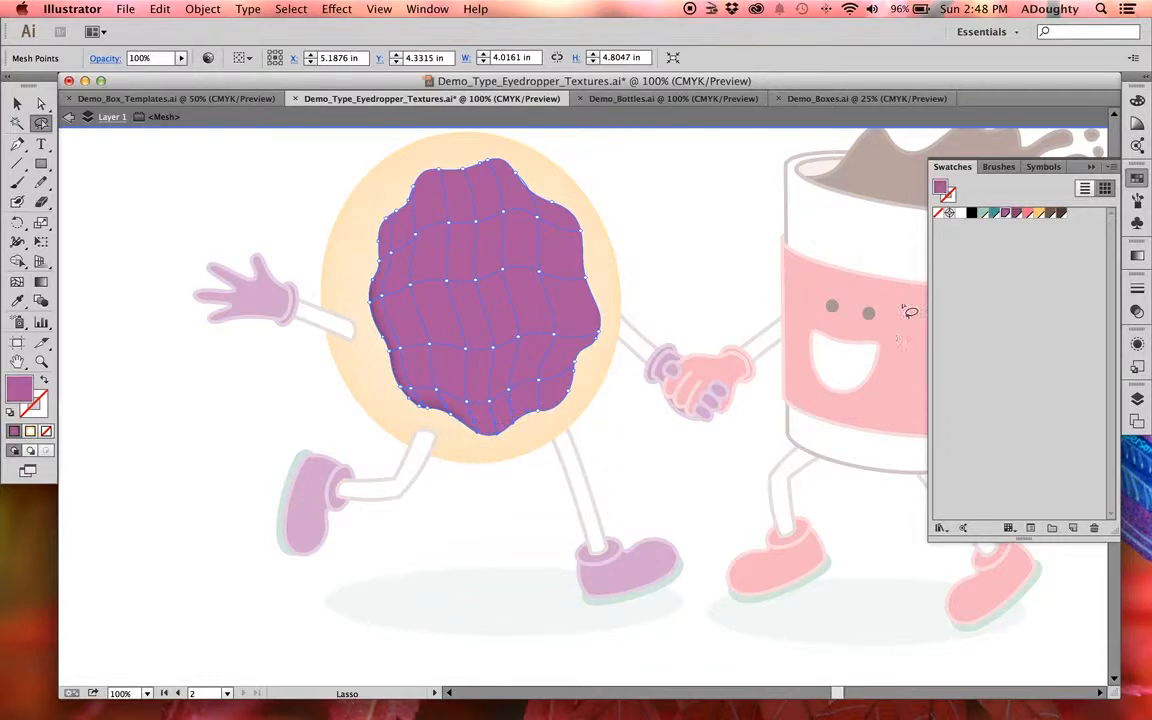
pyautogui.click(1018, 214)
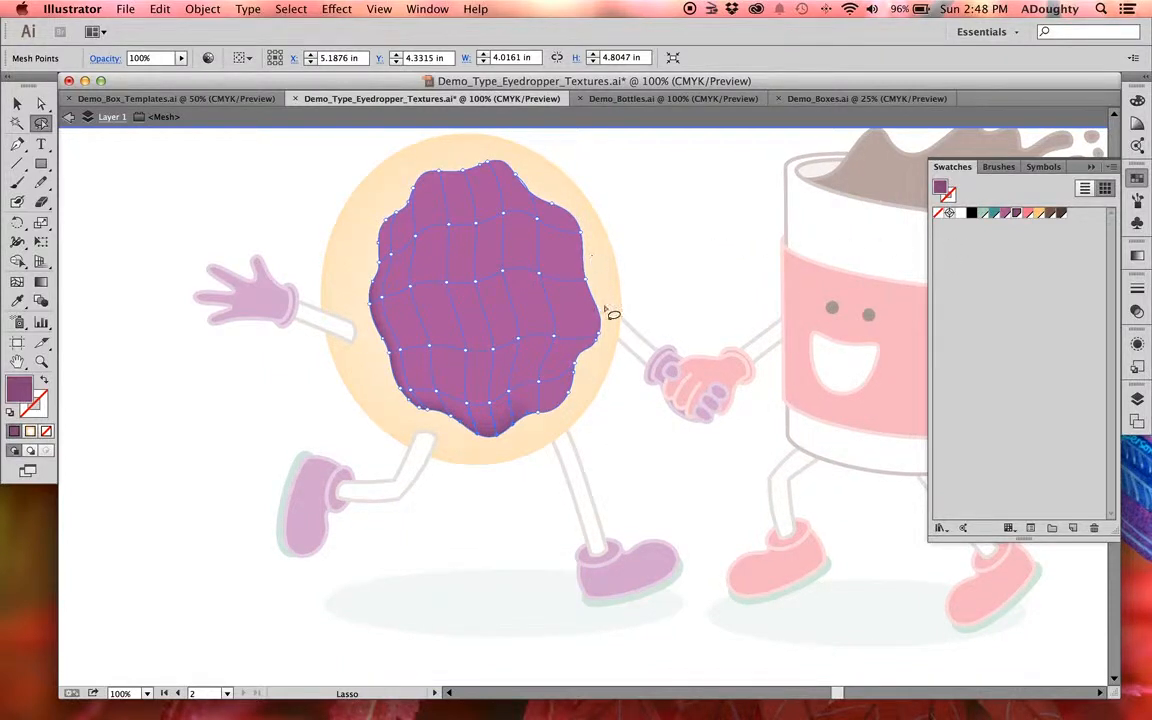
pyautogui.moveTo(620, 330)
pyautogui.mouseDown()
pyautogui.moveTo(568, 342)
pyautogui.moveTo(557, 394)
pyautogui.moveTo(571, 411)
pyautogui.moveTo(611, 387)
pyautogui.moveTo(622, 345)
pyautogui.mouseUp()
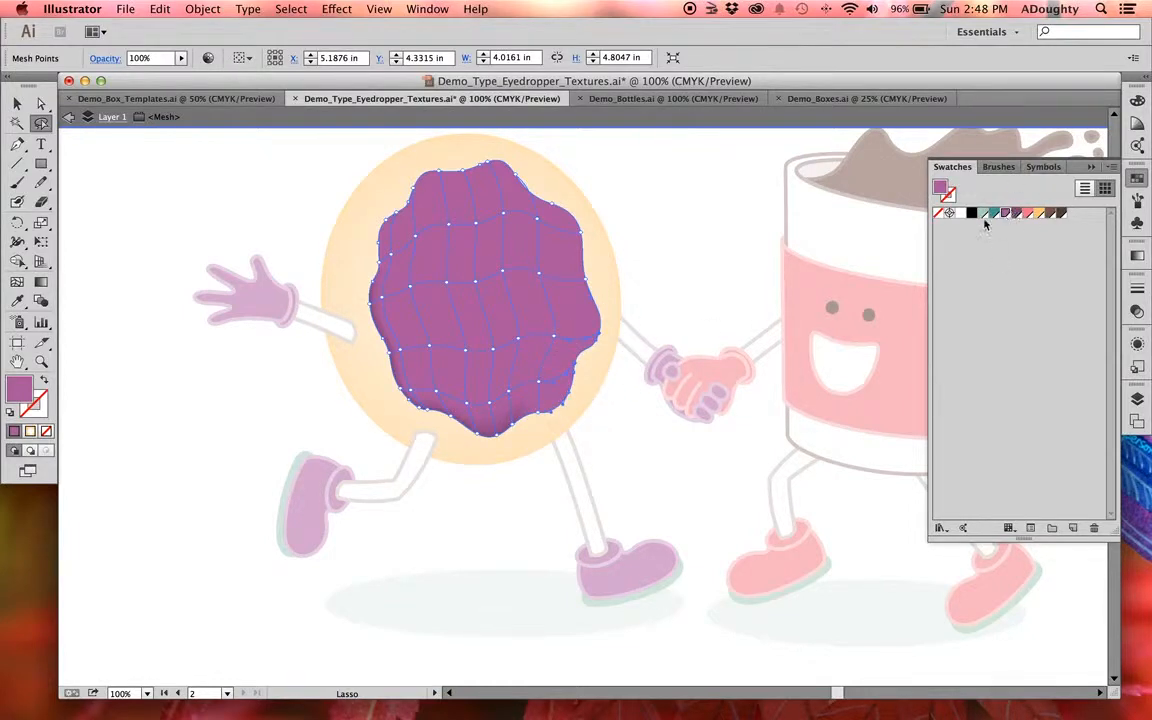
pyautogui.click(1016, 213)
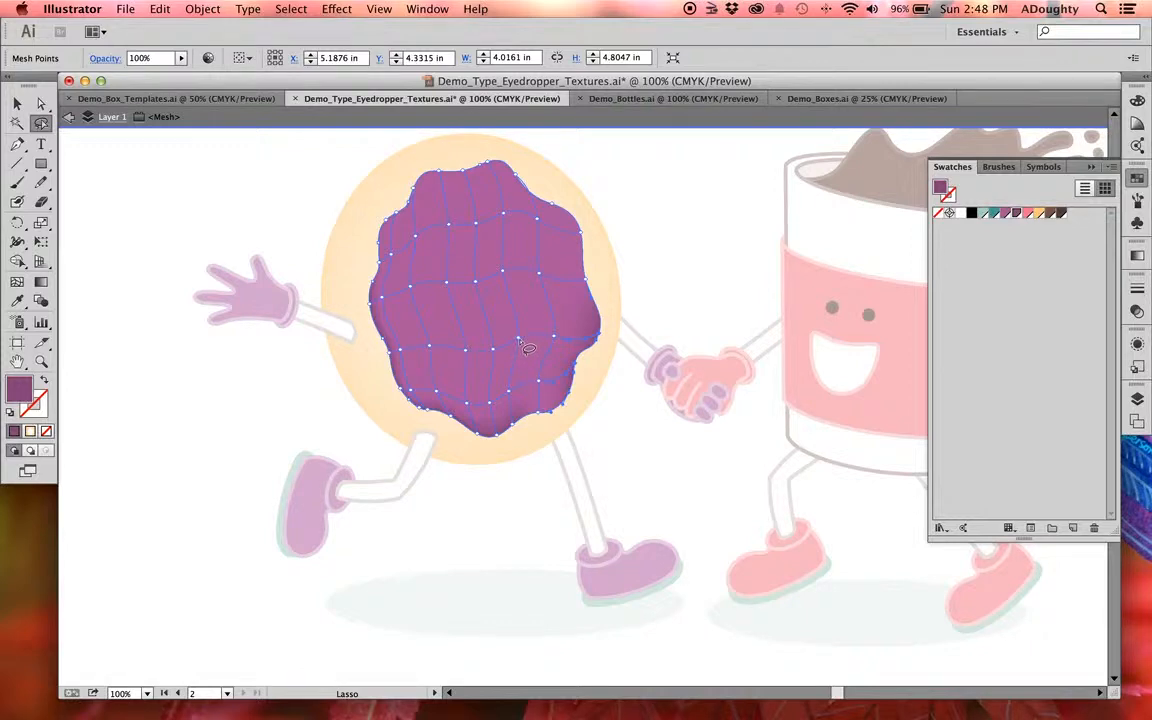
# - Lasso the central mesh points of the icing and fill them with the dark purple swatch to shade the middle
pyautogui.press('super')
pyautogui.moveTo(535, 352)
pyautogui.mouseDown()
pyautogui.moveTo(504, 366)
pyautogui.moveTo(458, 368)
pyautogui.moveTo(453, 330)
pyautogui.moveTo(541, 352)
pyautogui.mouseUp()
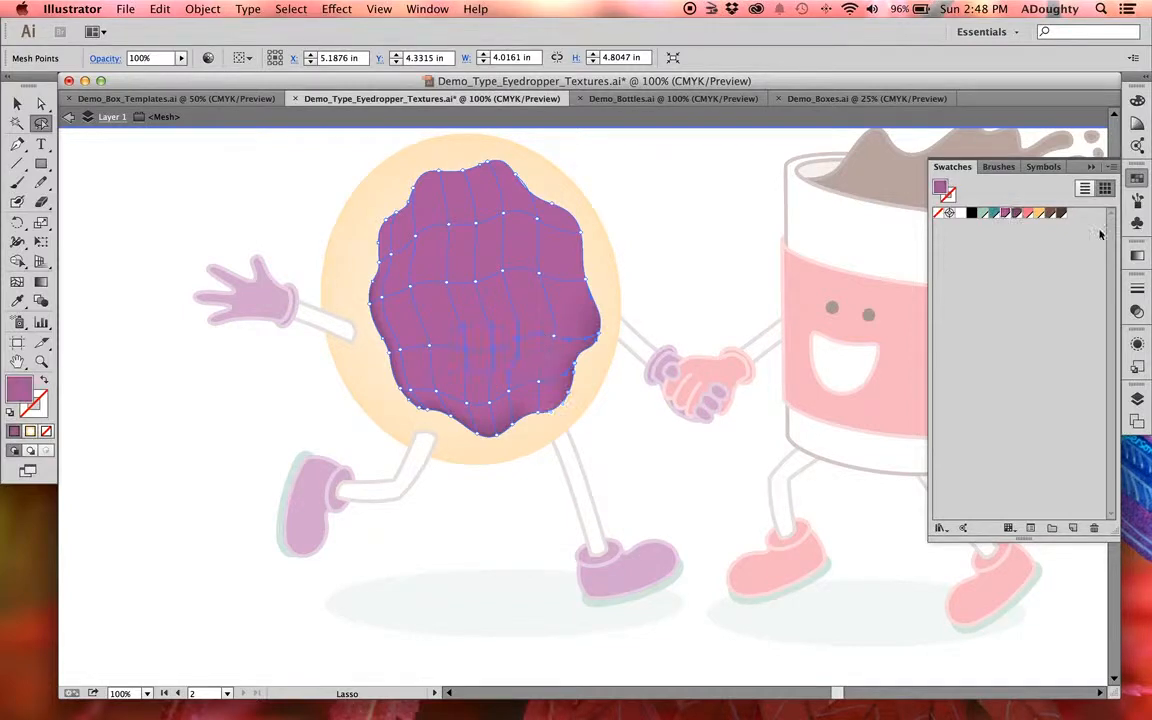
pyautogui.click(1016, 212)
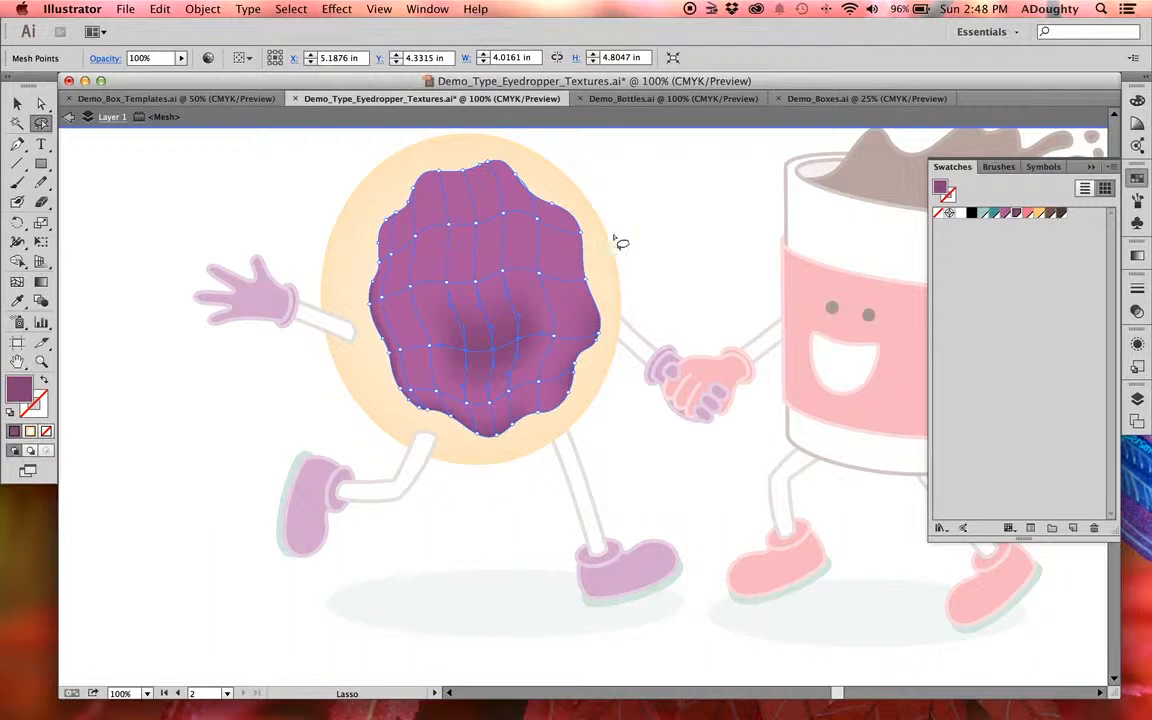
pyautogui.moveTo(442, 276)
pyautogui.mouseDown()
pyautogui.moveTo(493, 298)
pyautogui.moveTo(518, 277)
pyautogui.moveTo(512, 261)
pyautogui.moveTo(445, 276)
pyautogui.mouseUp()
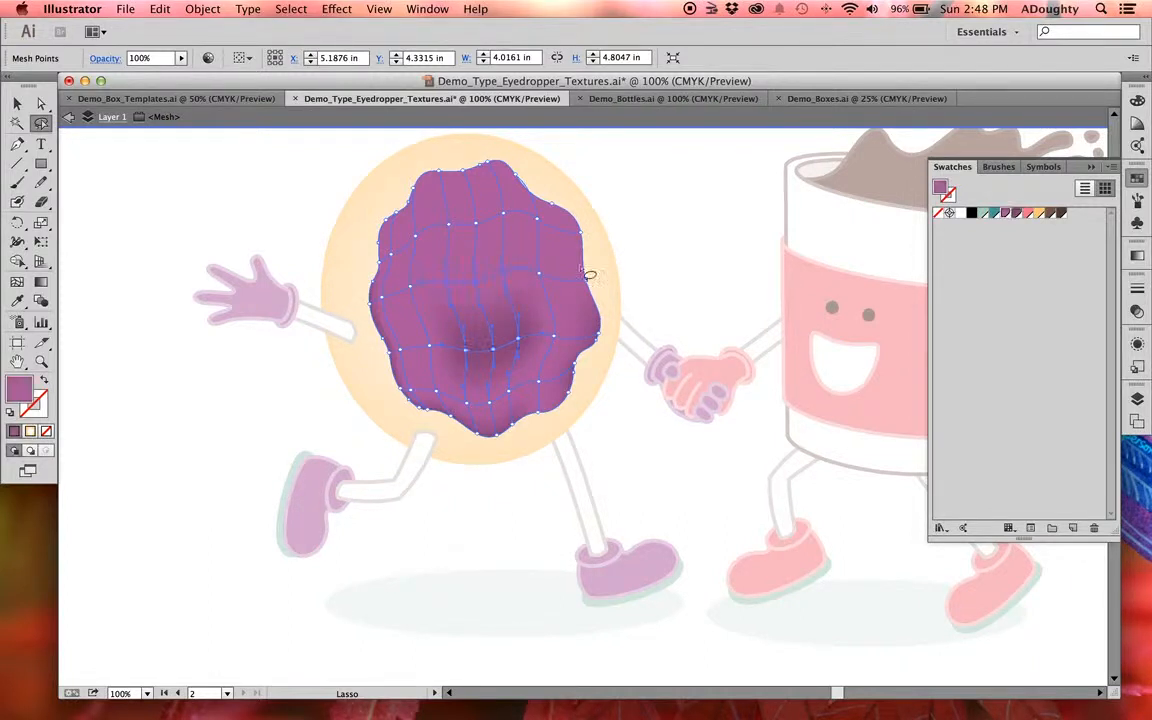
pyautogui.click(1017, 215)
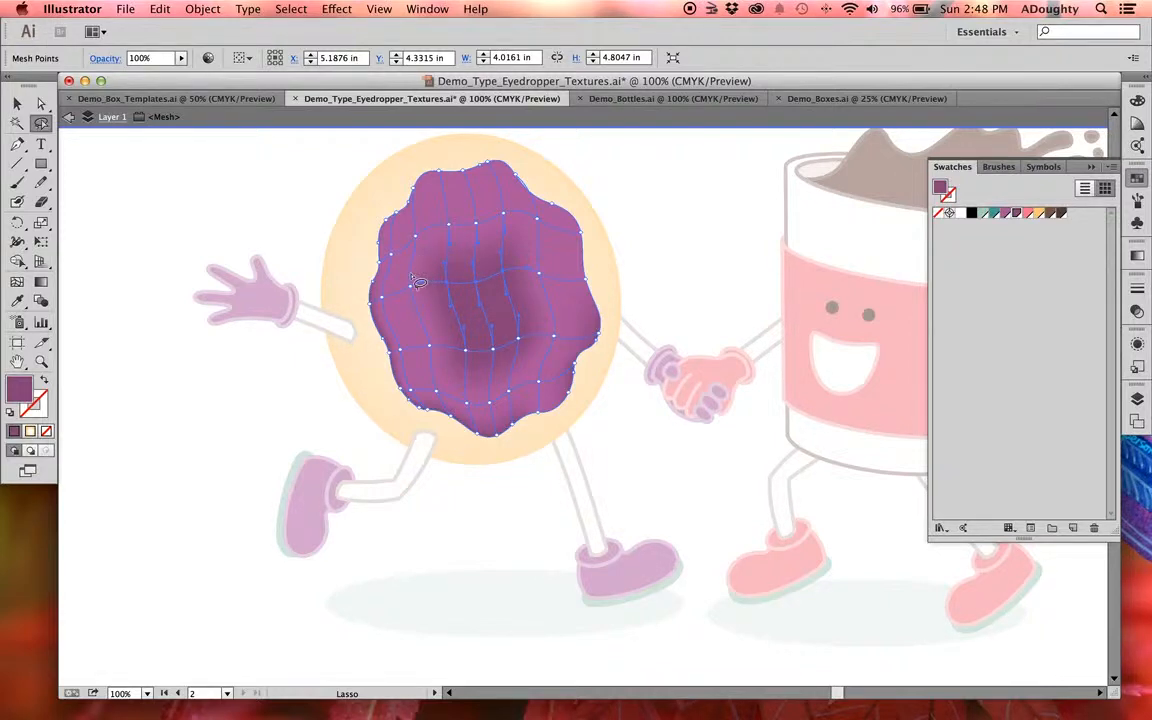
# - Lasso the mesh points between the icing's left edge and dark centre and set their purple tint to 85%
pyautogui.moveTo(431, 230)
pyautogui.mouseDown()
pyautogui.moveTo(406, 324)
pyautogui.moveTo(420, 357)
pyautogui.moveTo(436, 362)
pyautogui.moveTo(429, 237)
pyautogui.mouseUp()
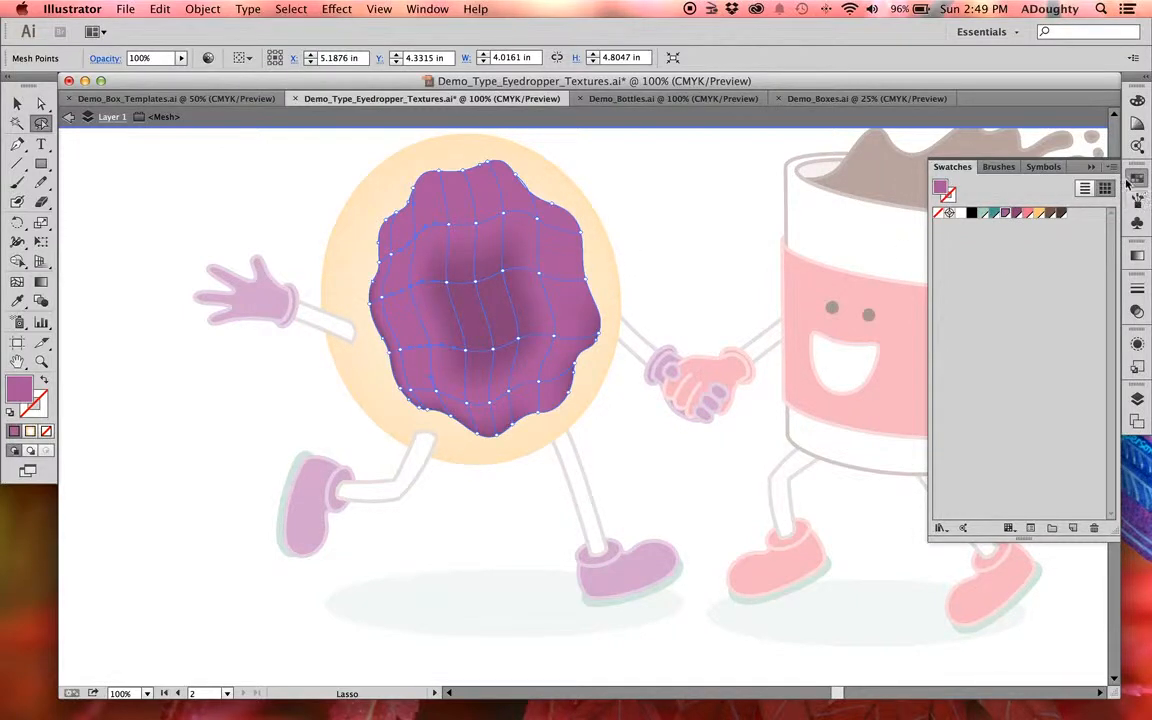
pyautogui.click(1137, 101)
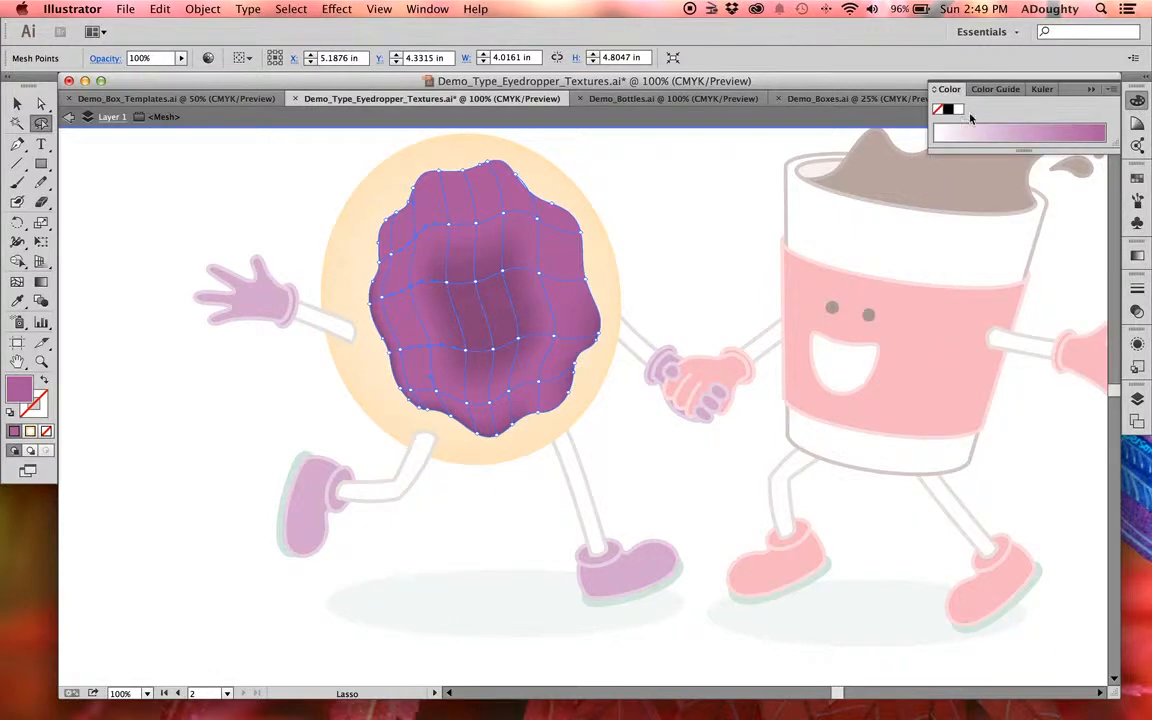
pyautogui.moveTo(1022, 152); pyautogui.dragTo(1024, 201)
pyautogui.click(1113, 96)
pyautogui.click(1004, 90)
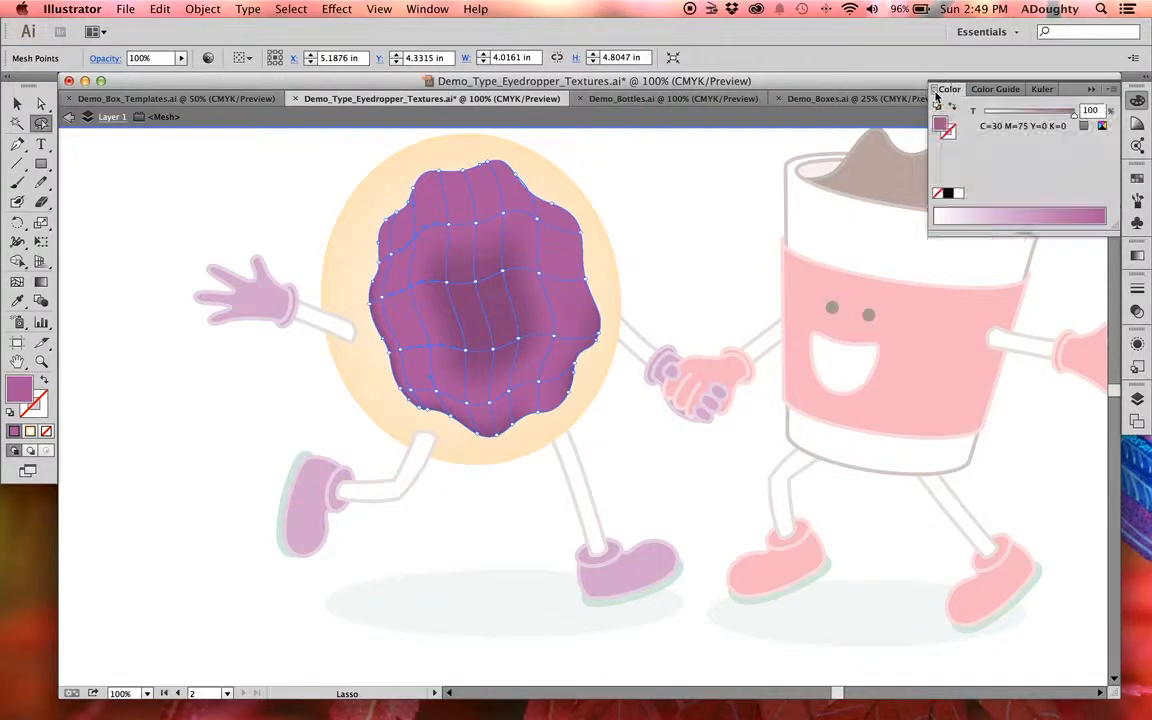
pyautogui.moveTo(1075, 119)
pyautogui.mouseDown()
pyautogui.moveTo(1023, 116)
pyautogui.moveTo(1064, 119)
pyautogui.mouseUp()
pyautogui.click(1063, 119)
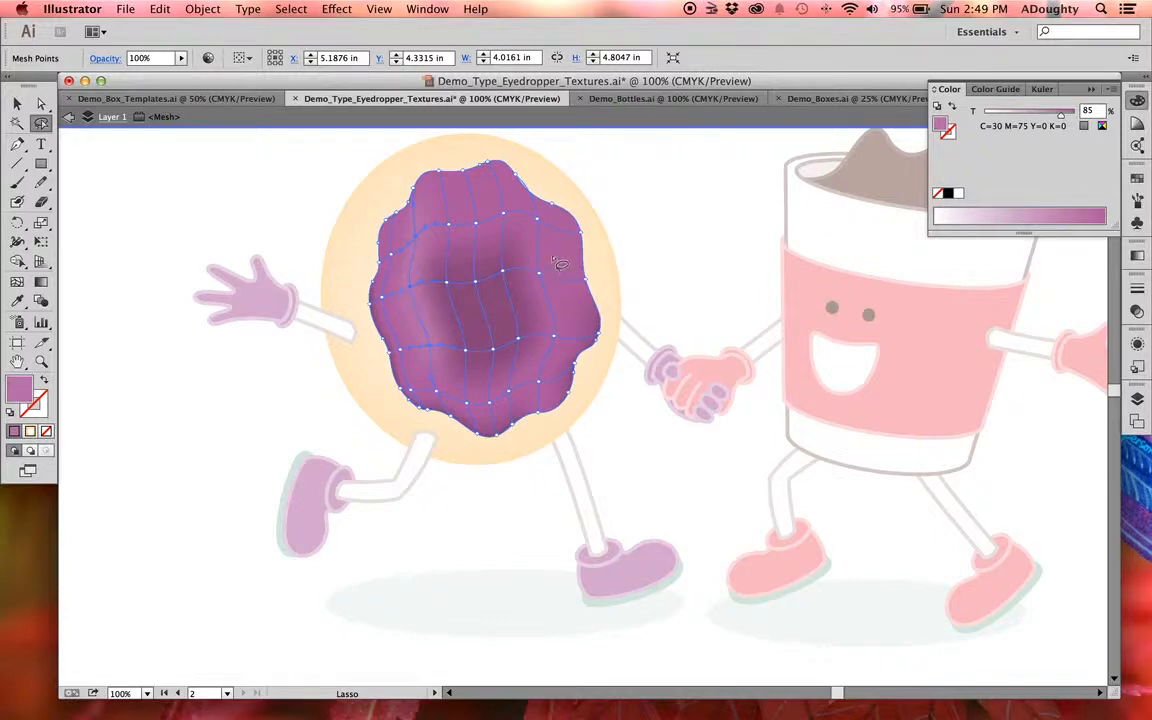
# - Set the mesh points between the icing's dark centre and right edge to an 85% purple tint, and exit isolation mode
pyautogui.moveTo(558, 262)
pyautogui.mouseDown()
pyautogui.moveTo(568, 318)
pyautogui.moveTo(548, 345)
pyautogui.moveTo(530, 240)
pyautogui.moveTo(540, 250)
pyautogui.mouseUp()
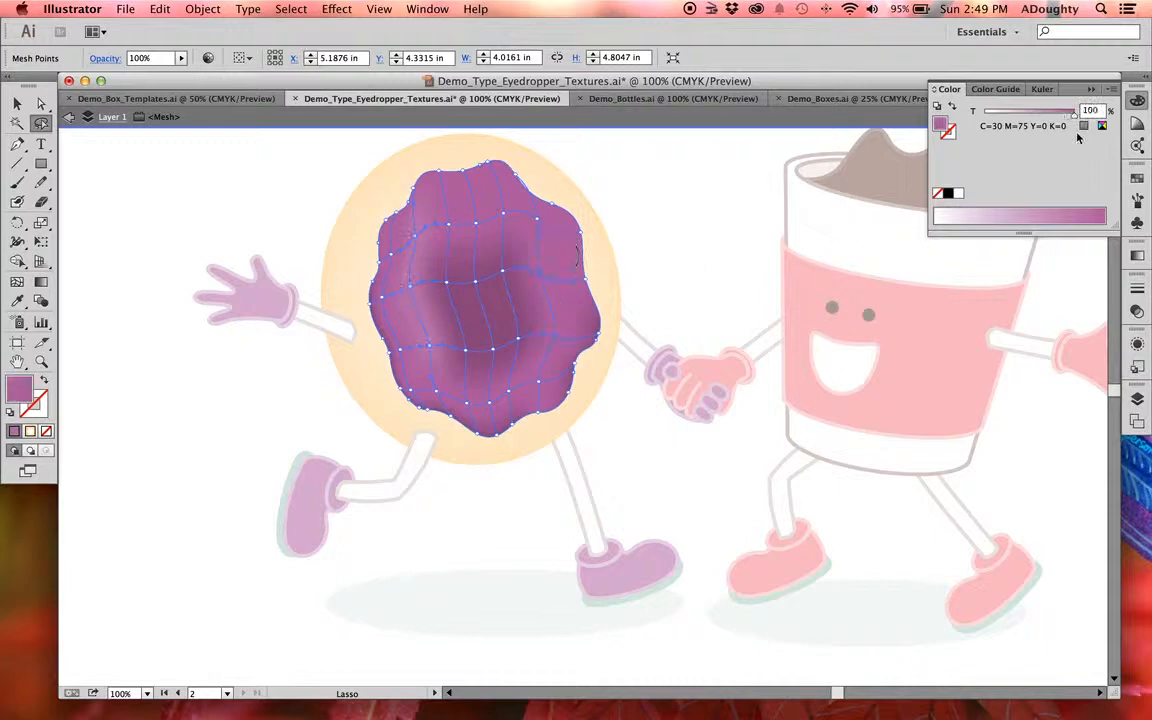
pyautogui.moveTo(1075, 118); pyautogui.dragTo(1062, 121)
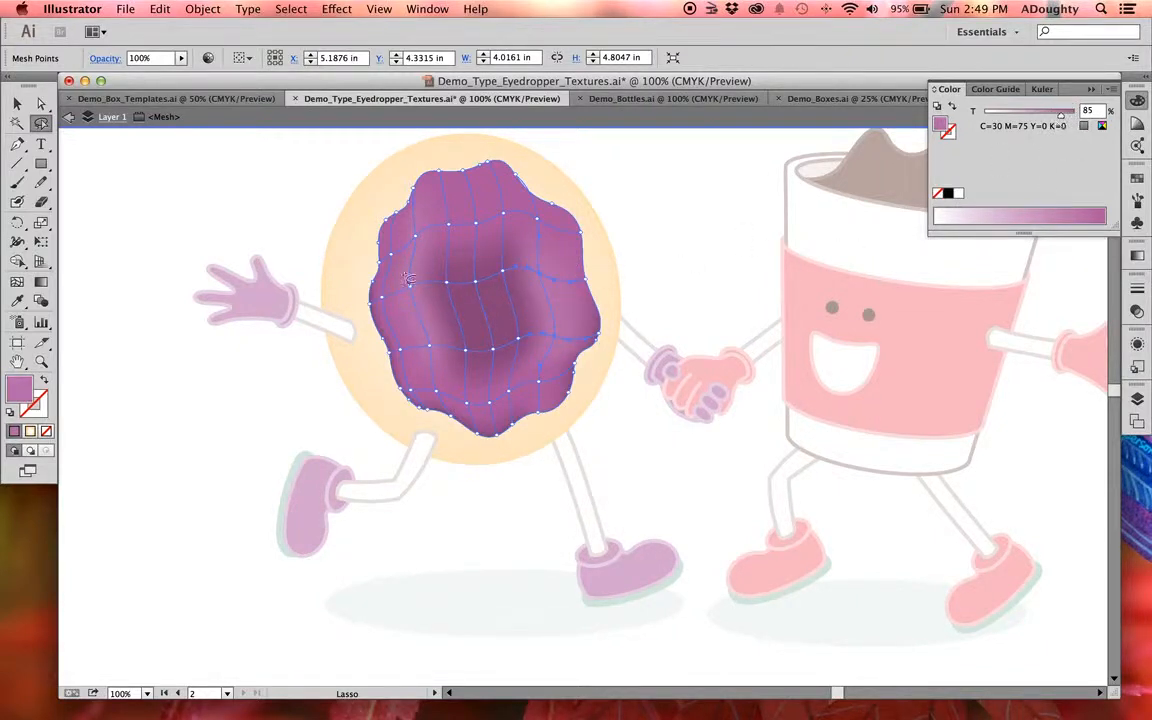
pyautogui.click(17, 103)
pyautogui.click(183, 189)
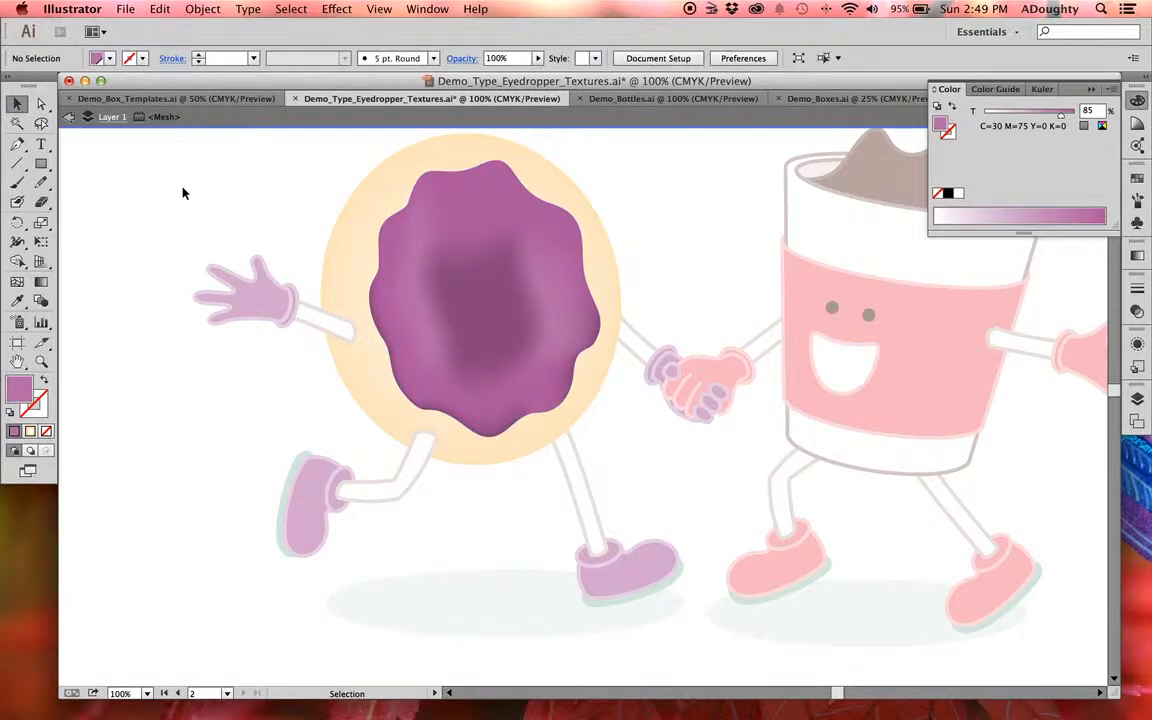
pyautogui.click(1137, 102)
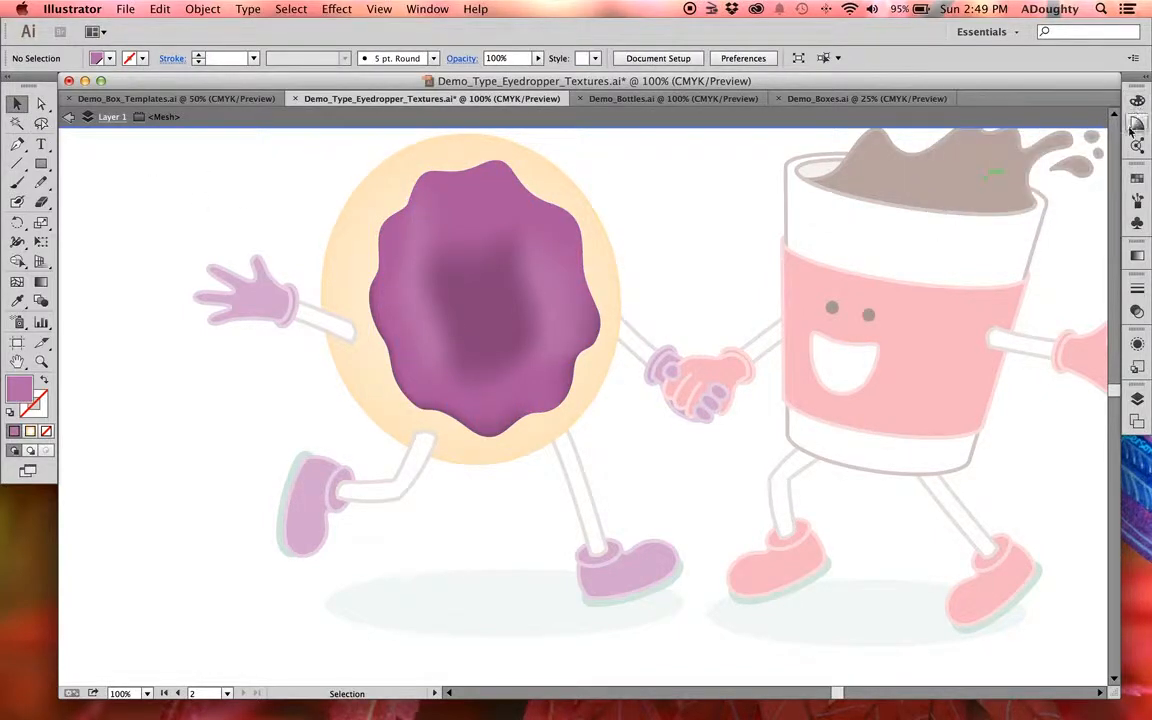
pyautogui.doubleClick(673, 205)
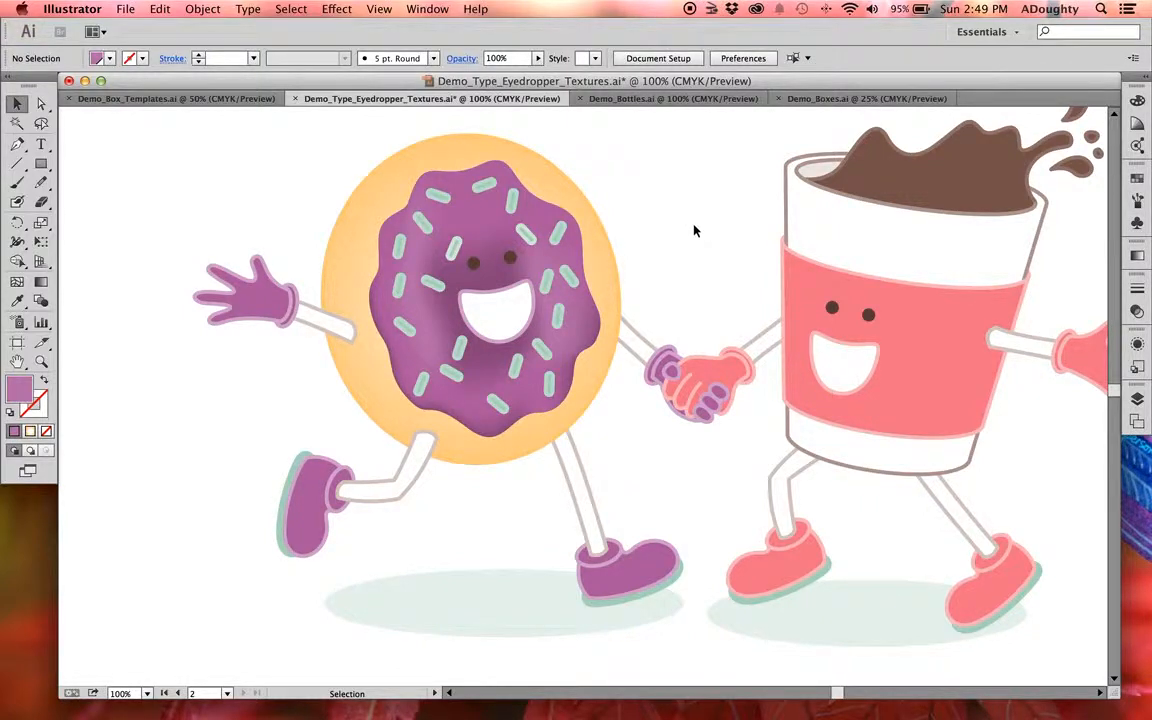
# - Set the icing mesh's opacity to 50% and deselect it
pyautogui.click(478, 222)
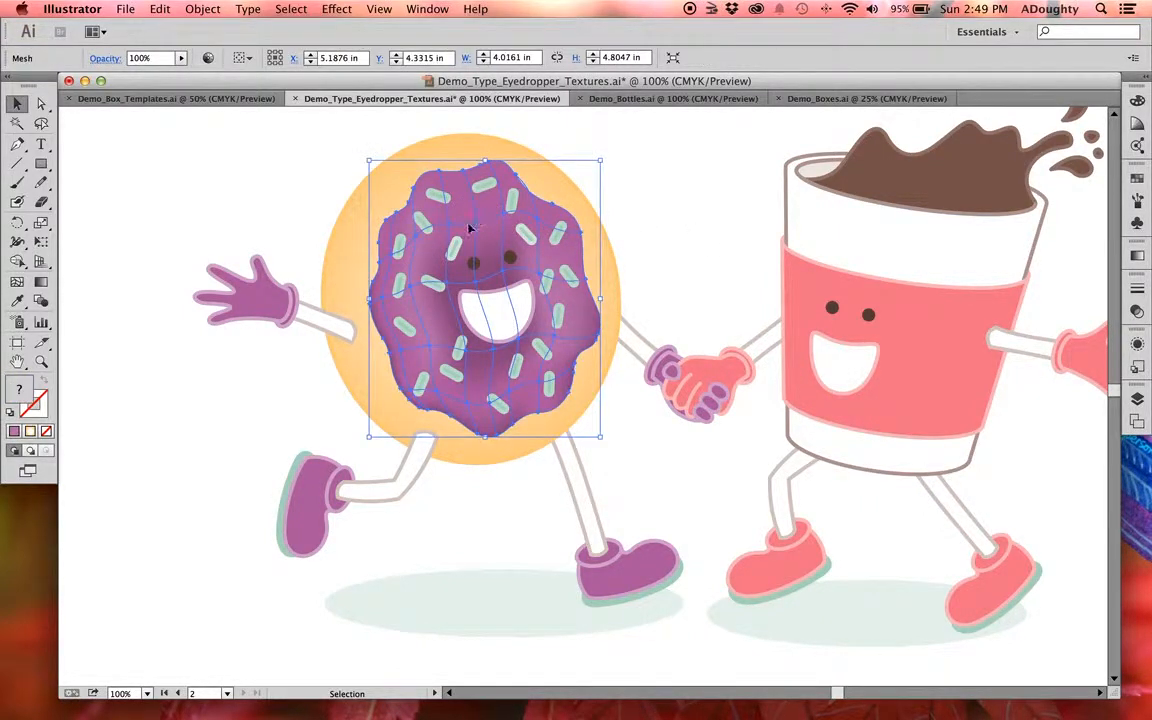
pyautogui.click(1137, 310)
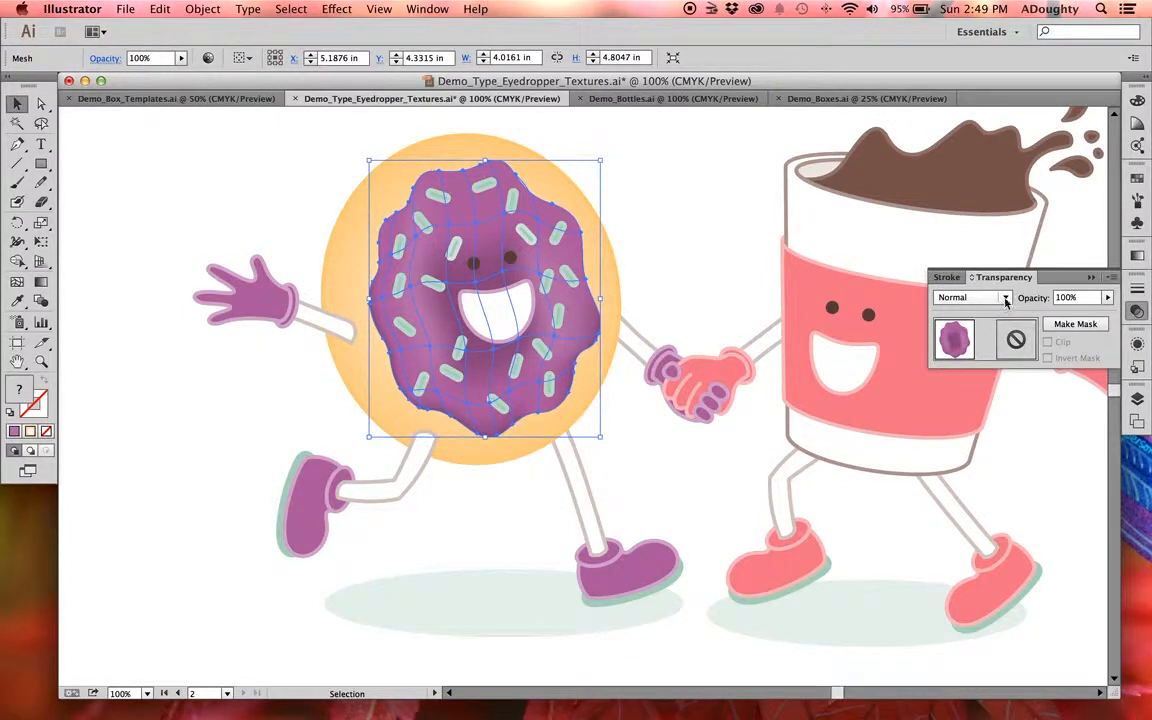
pyautogui.click(1107, 299)
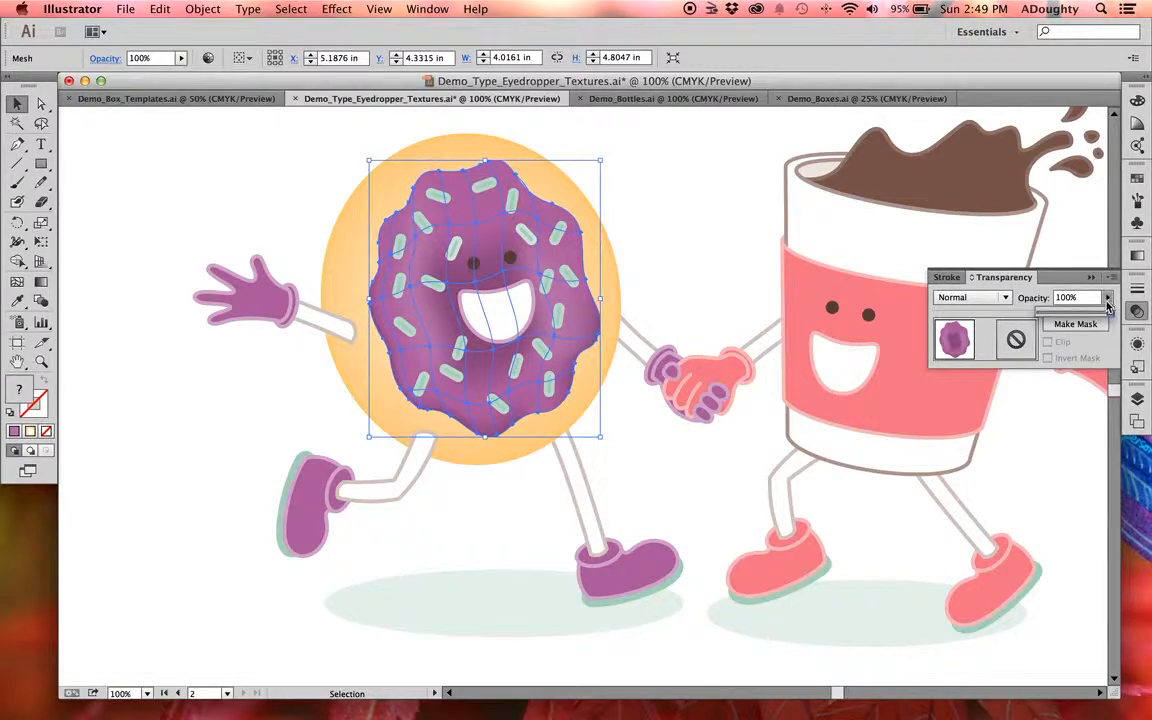
pyautogui.moveTo(1108, 313); pyautogui.dragTo(1073, 316)
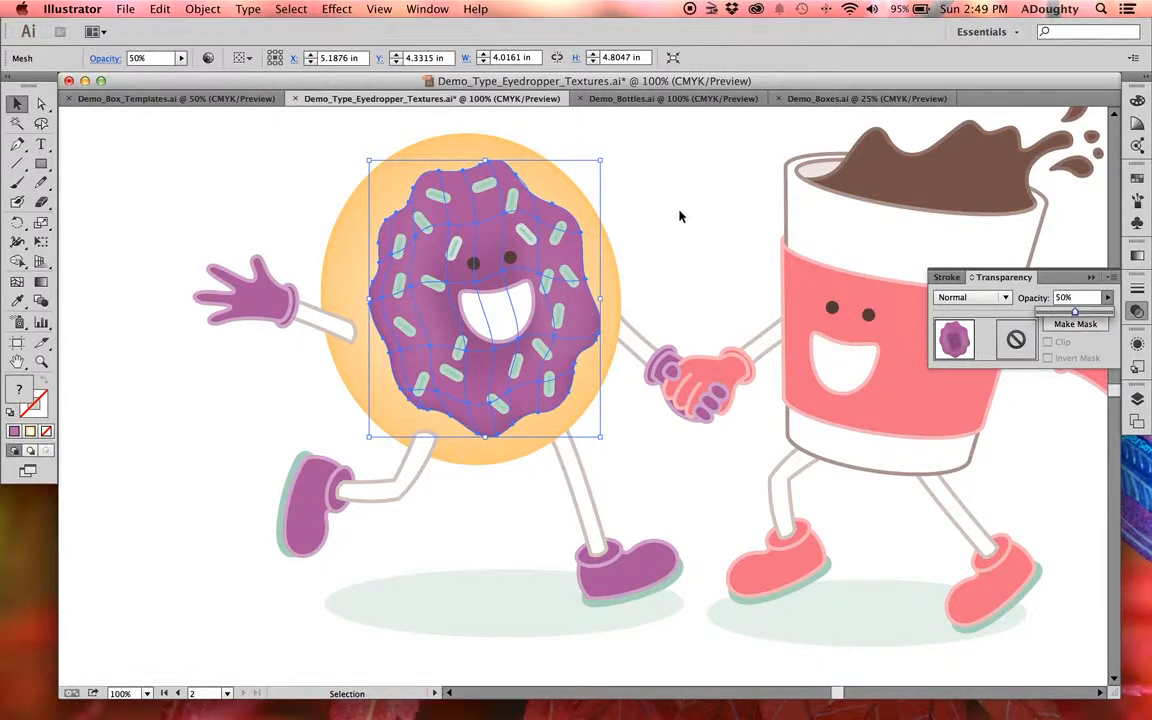
pyautogui.click(669, 217)
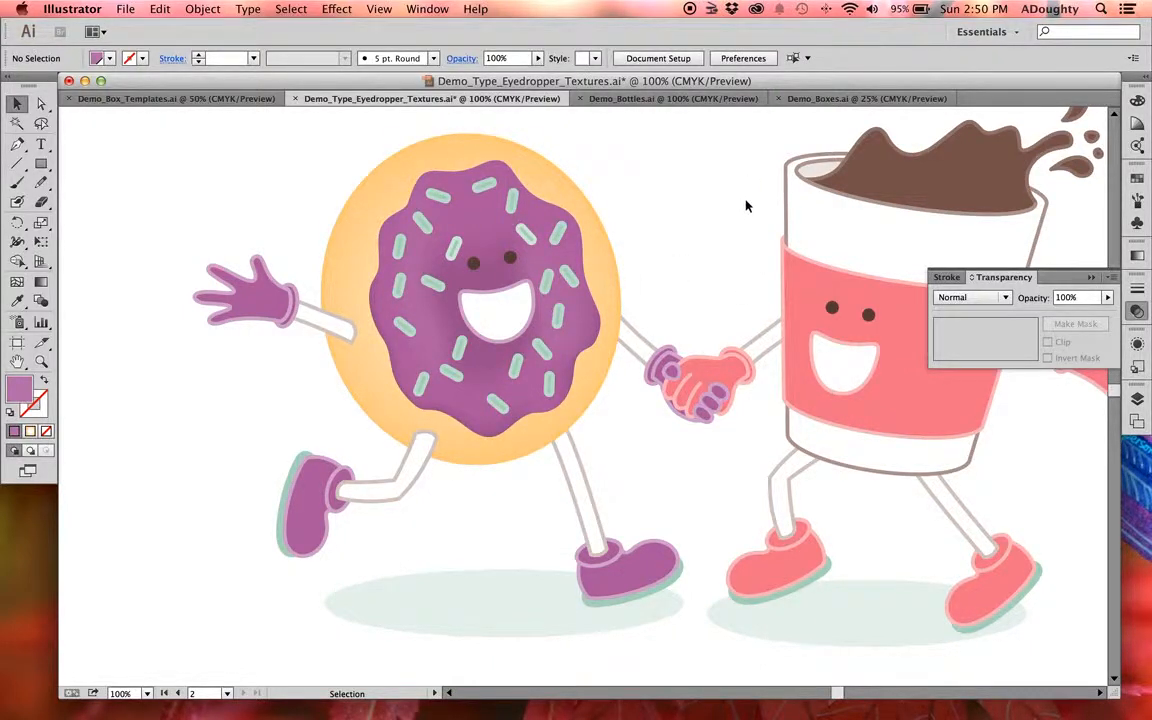
# - Compare with the finished cup artwork, select the brown coffee splash on the untextured cup, and display the swatches
pyautogui.moveTo(759, 200); pyautogui.dragTo(514, 265)
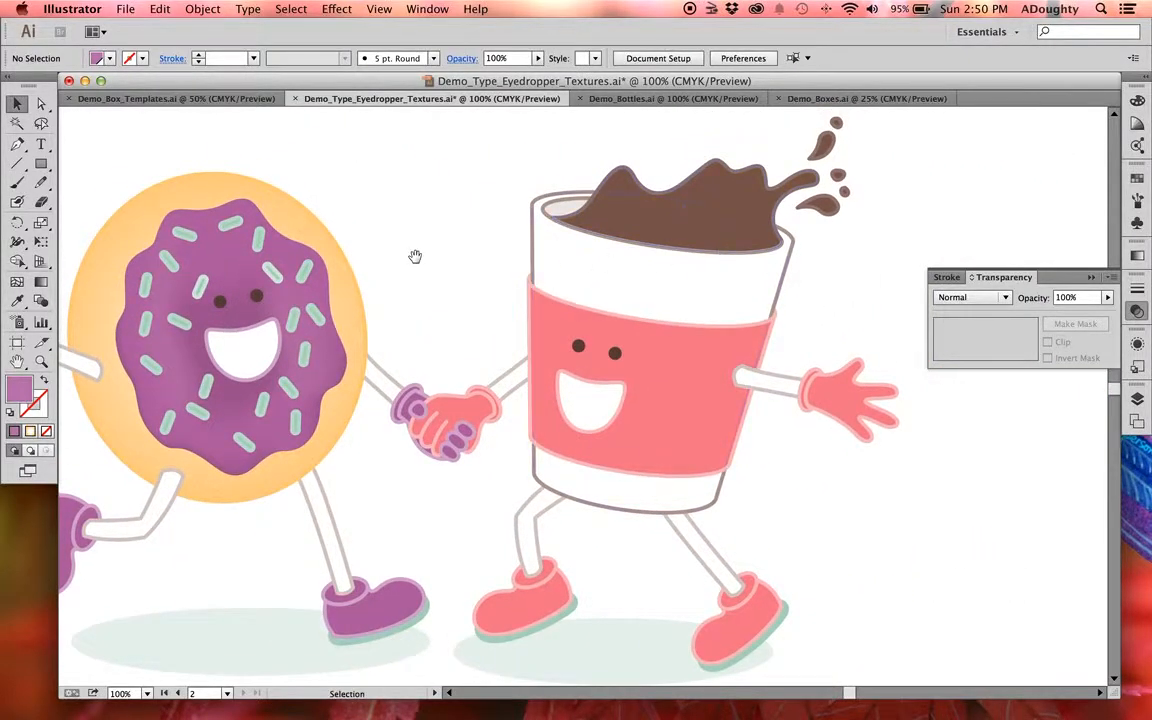
pyautogui.moveTo(416, 254); pyautogui.dragTo(826, 360)
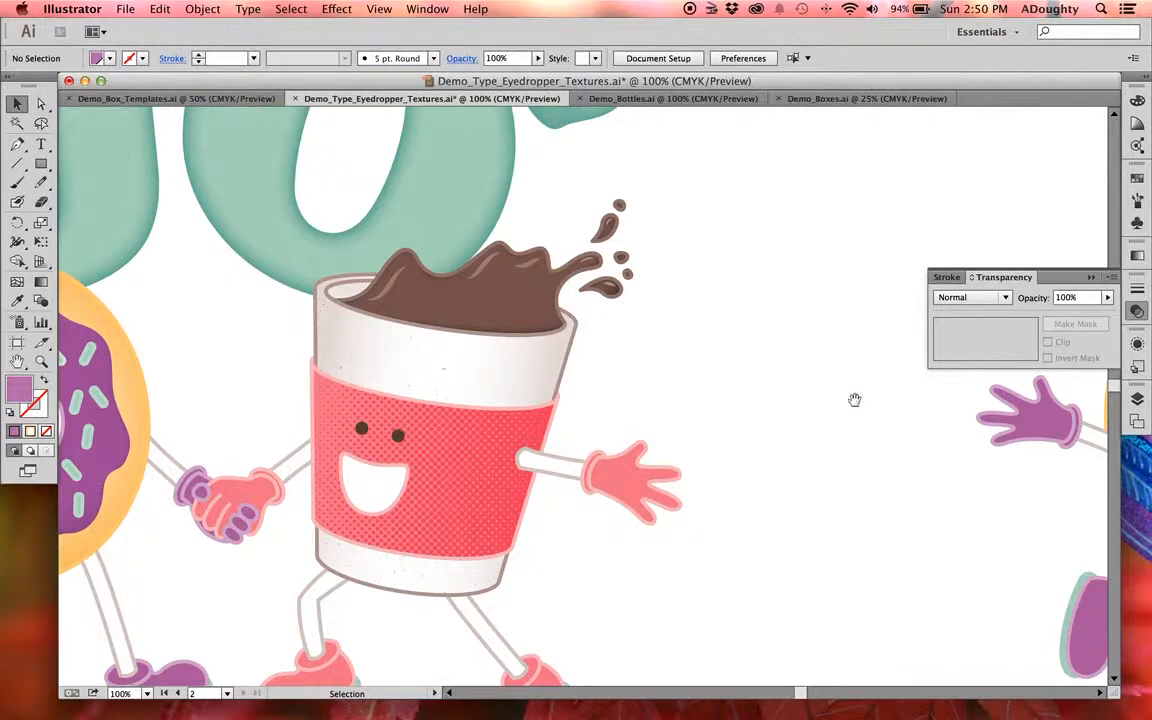
pyautogui.moveTo(854, 400); pyautogui.dragTo(447, 311)
pyautogui.moveTo(712, 236); pyautogui.dragTo(398, 254)
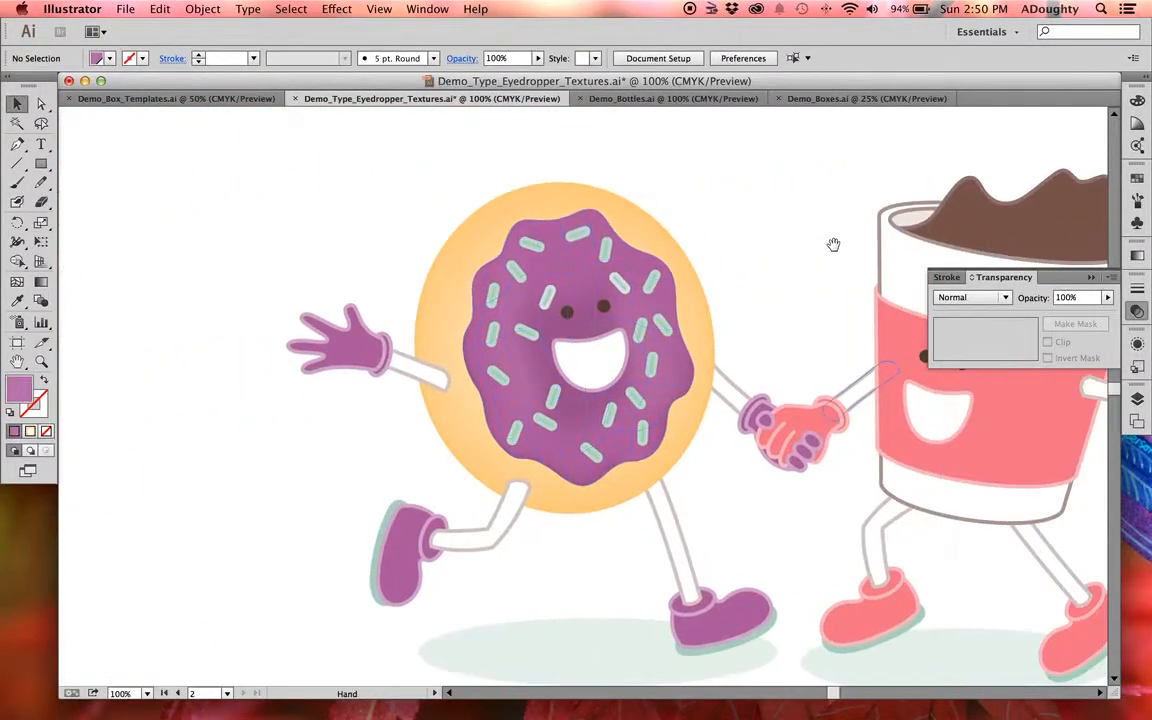
pyautogui.moveTo(833, 244); pyautogui.dragTo(527, 250)
pyautogui.click(785, 253)
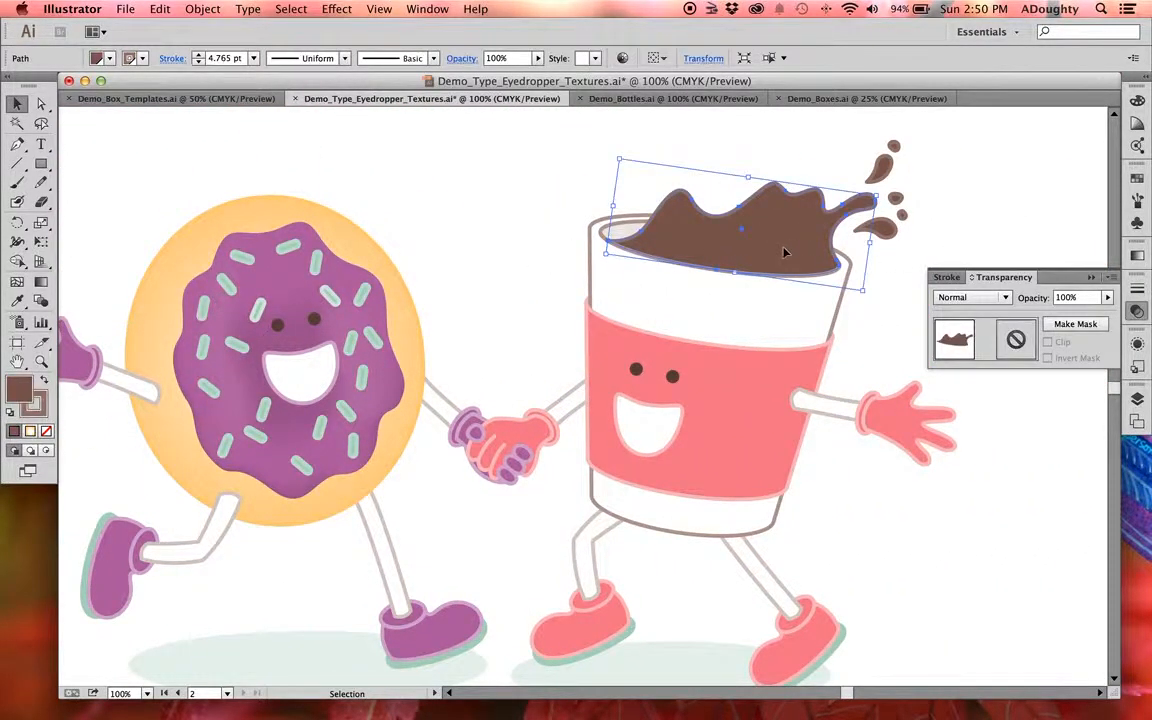
pyautogui.moveTo(980, 221); pyautogui.dragTo(905, 227)
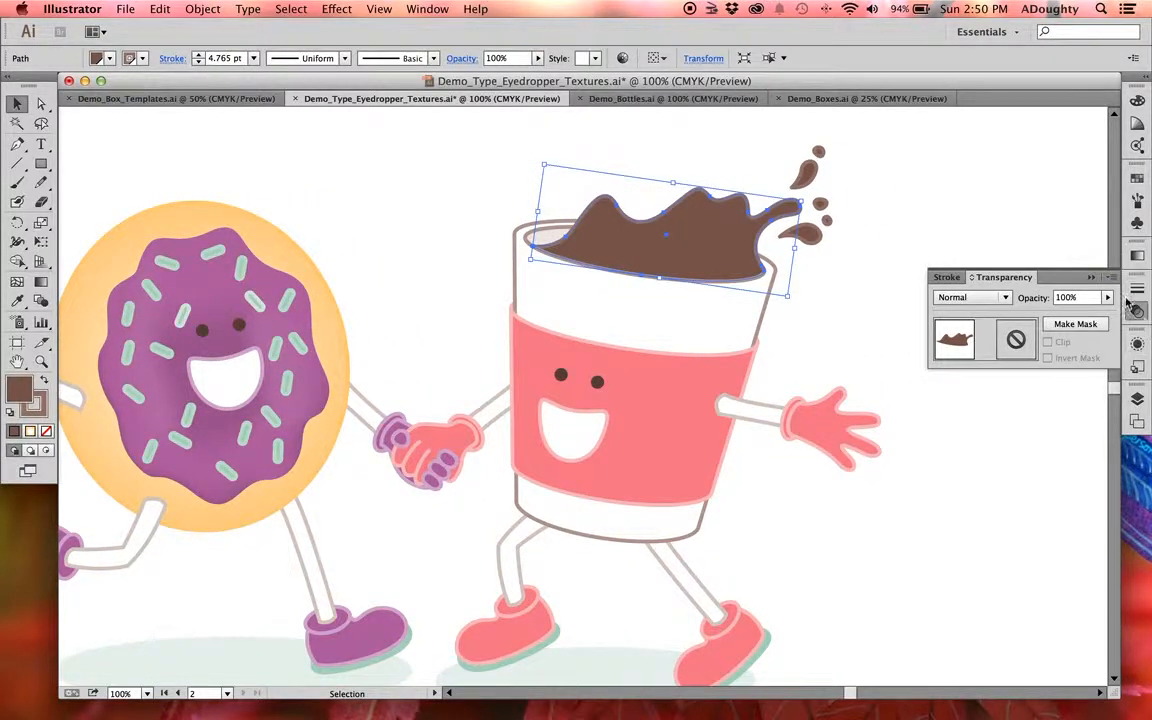
pyautogui.click(1089, 279)
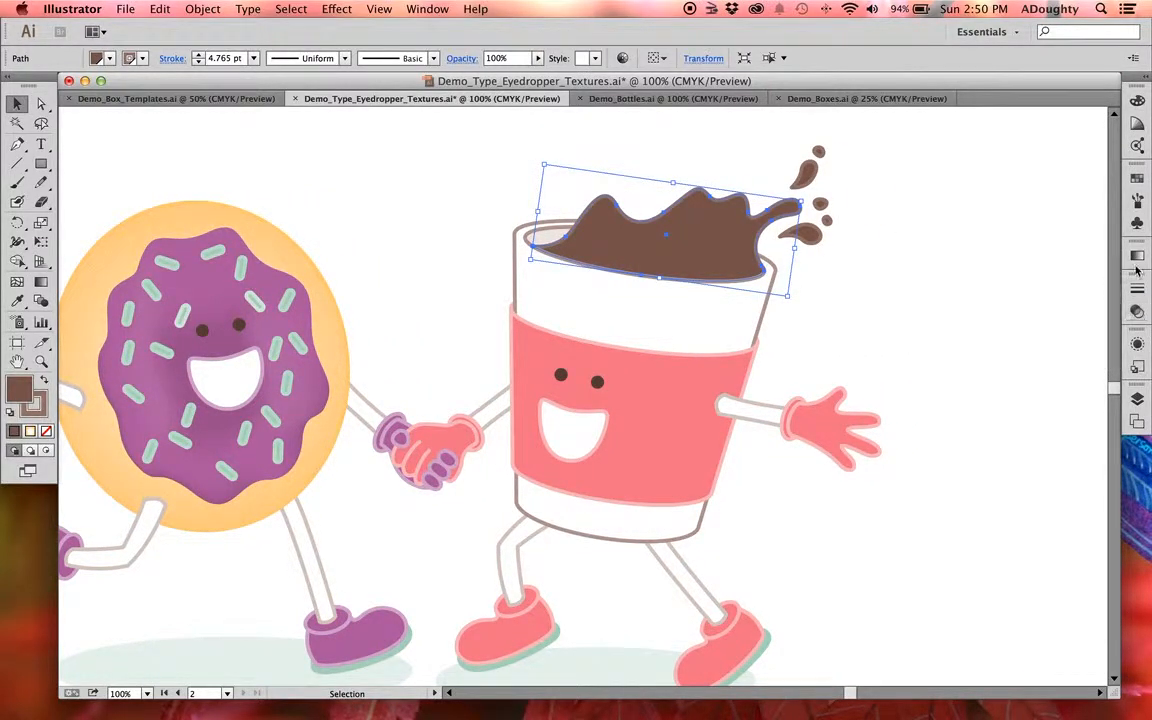
pyautogui.click(1137, 177)
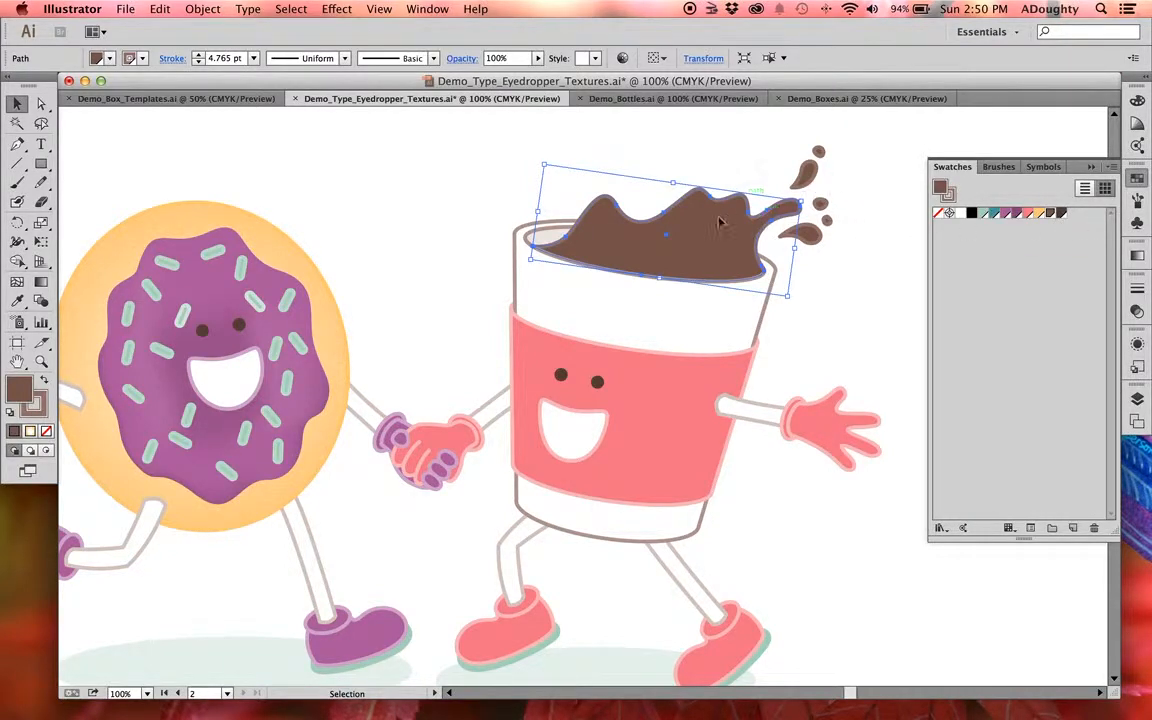
# - Isolate the coffee splash shape for editing and select its path
pyautogui.click(726, 175)
pyautogui.click(701, 250)
pyautogui.press('super')
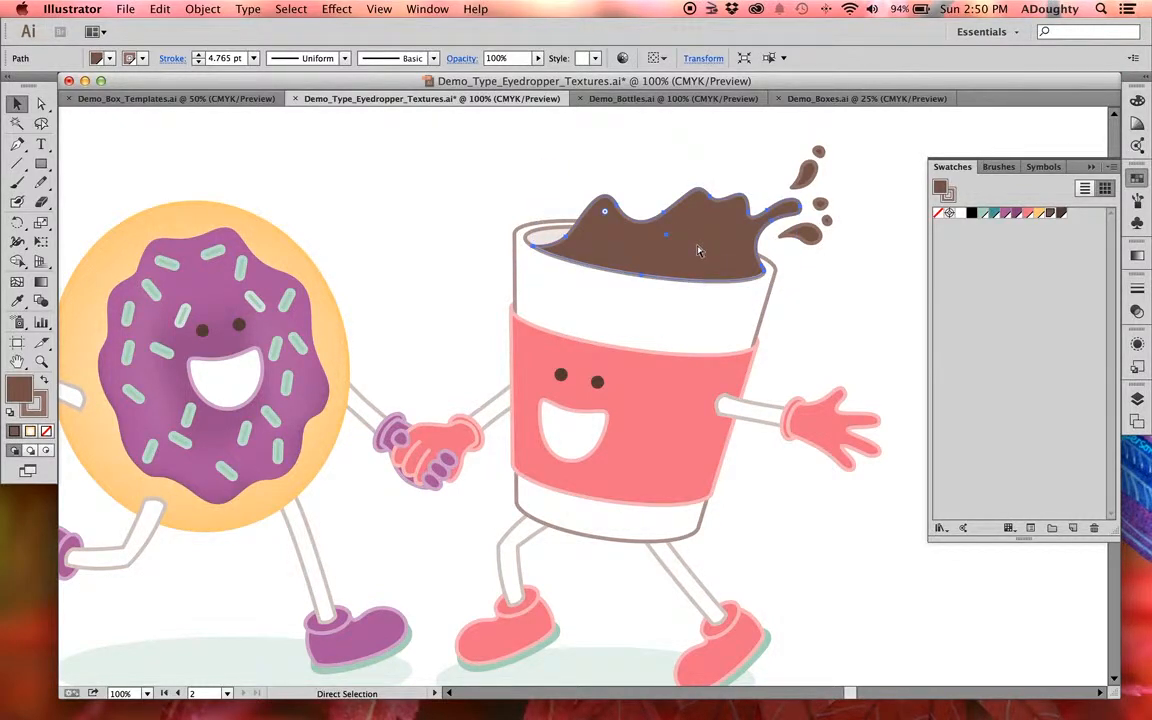
pyautogui.press('super')
pyautogui.doubleClick(705, 250)
pyautogui.click(478, 230)
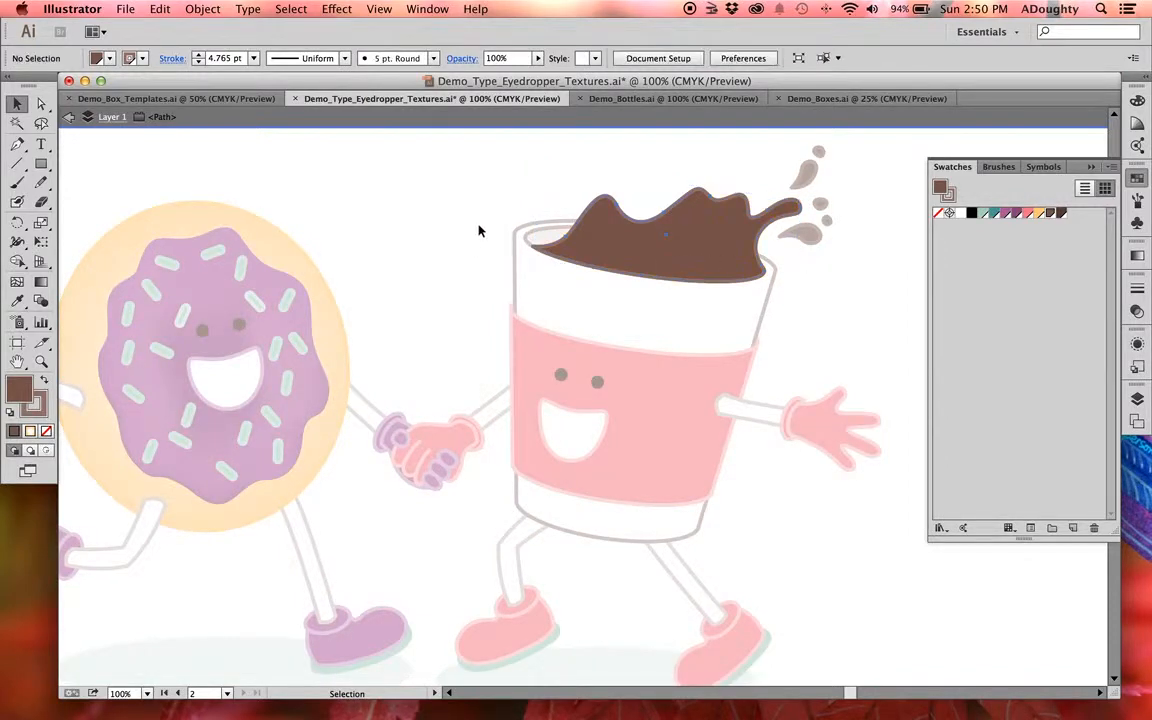
pyautogui.click(673, 238)
# - Build a gradient mesh of columns and rows across the coffee splash, and fill a new point at its leftmost peak with the darkest brown swatch
pyautogui.click(17, 281)
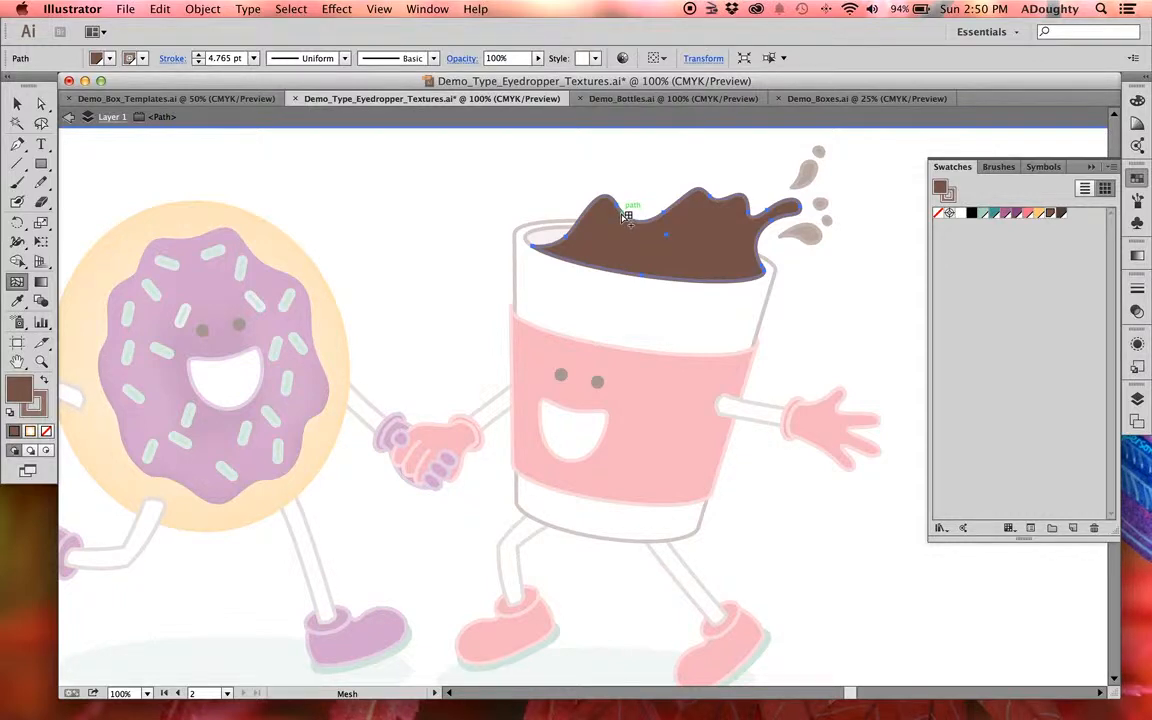
pyautogui.click(626, 217)
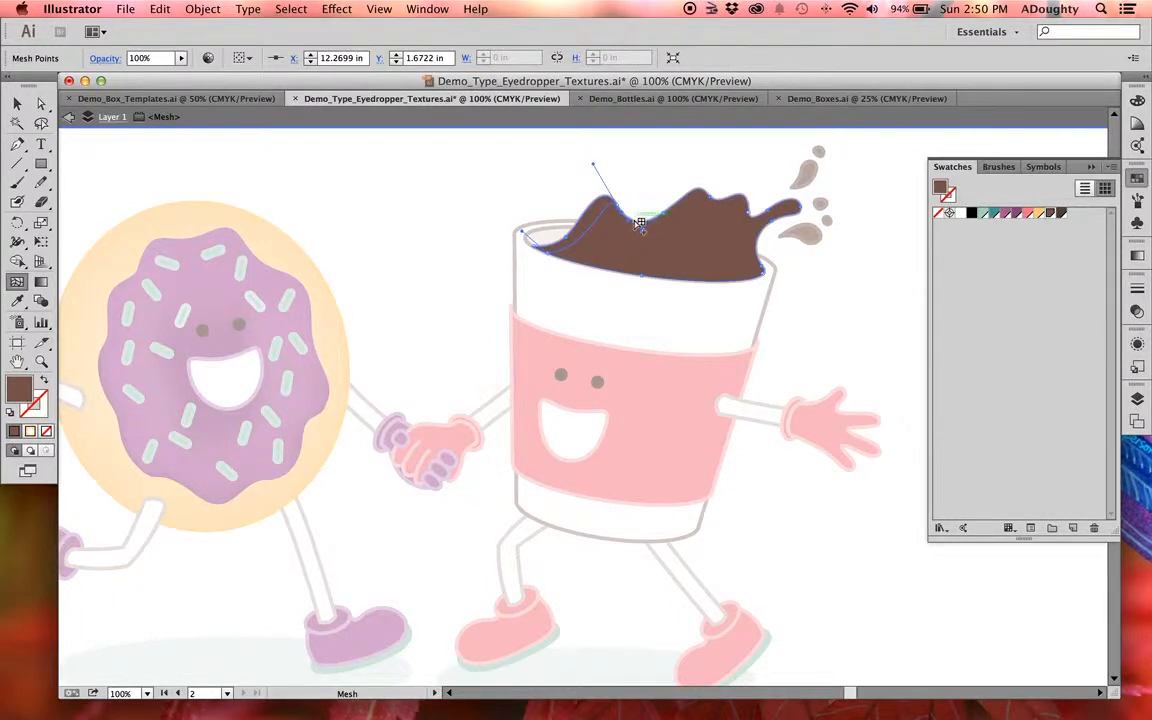
pyautogui.moveTo(638, 224); pyautogui.dragTo(796, 214)
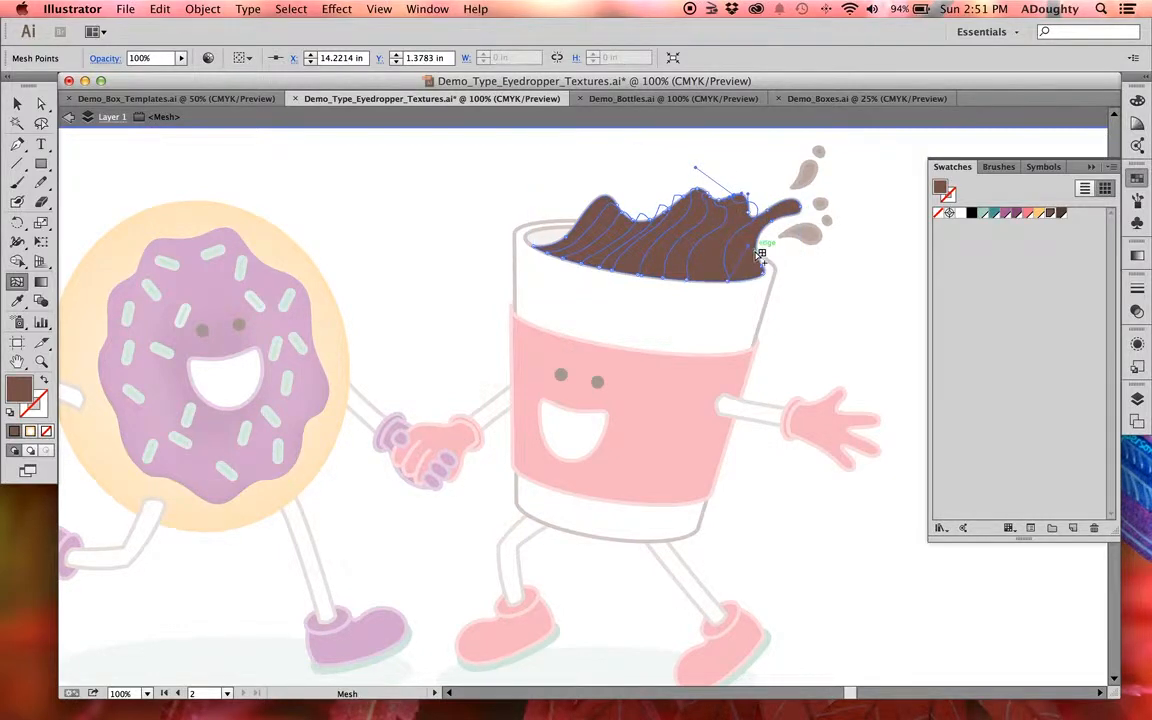
pyautogui.click(765, 242)
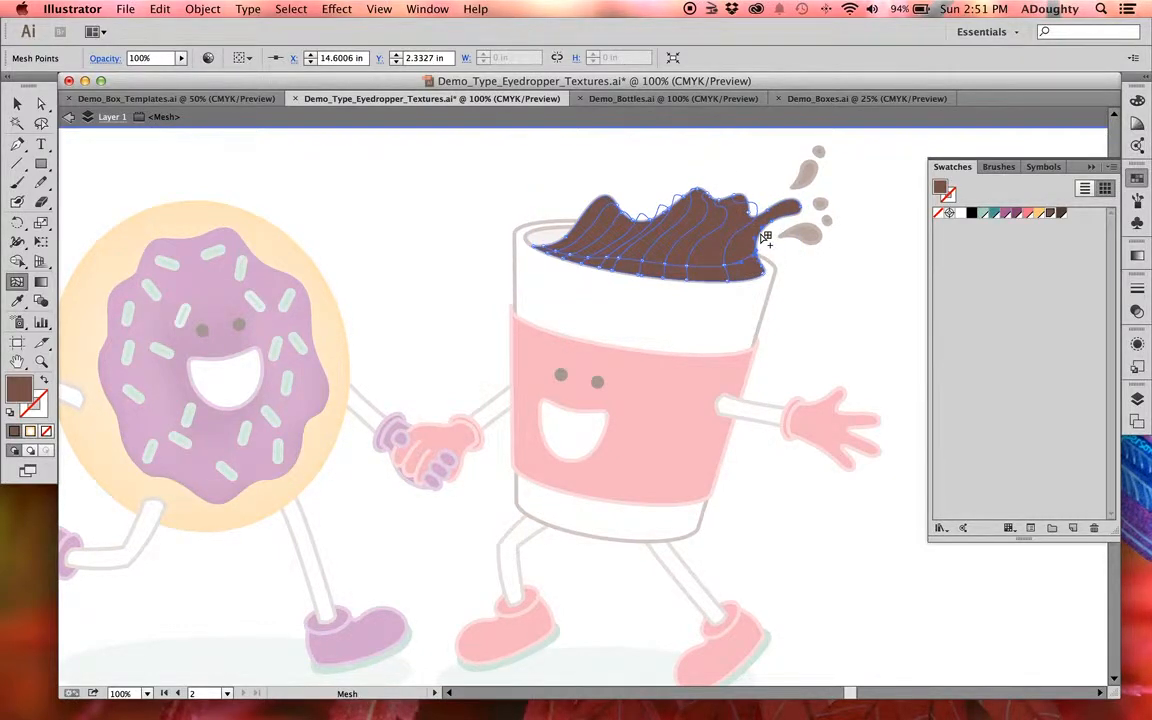
pyautogui.moveTo(765, 238); pyautogui.dragTo(804, 208)
pyautogui.click(801, 206)
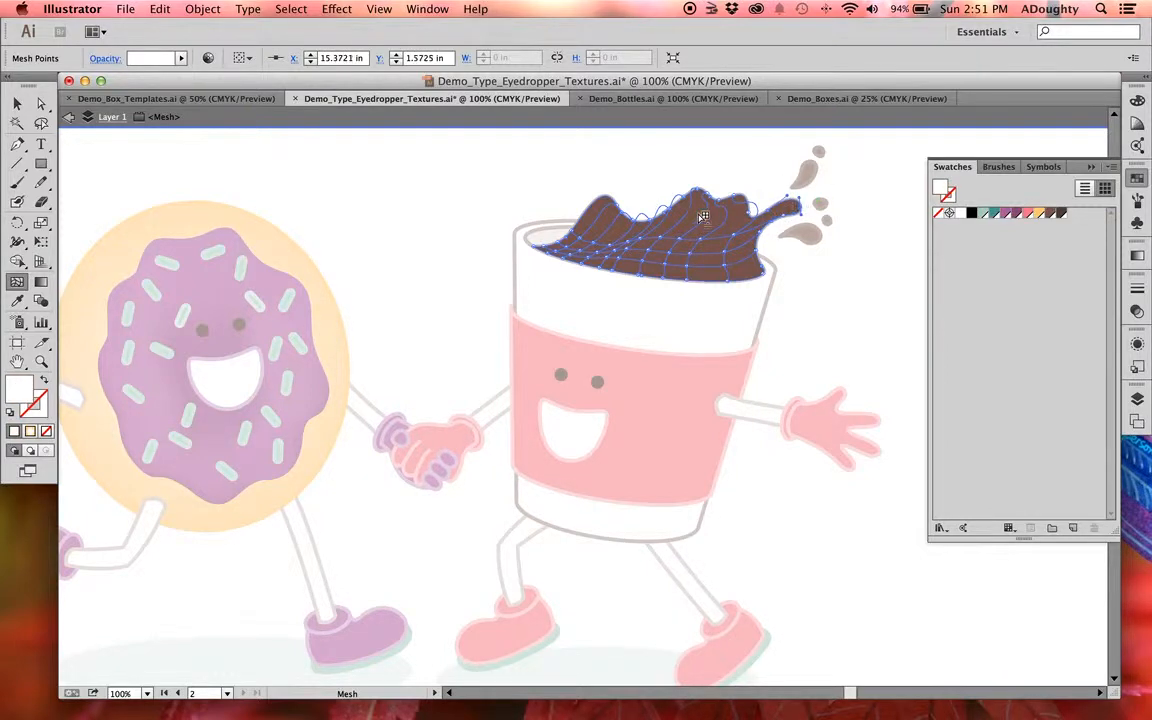
pyautogui.click(594, 204)
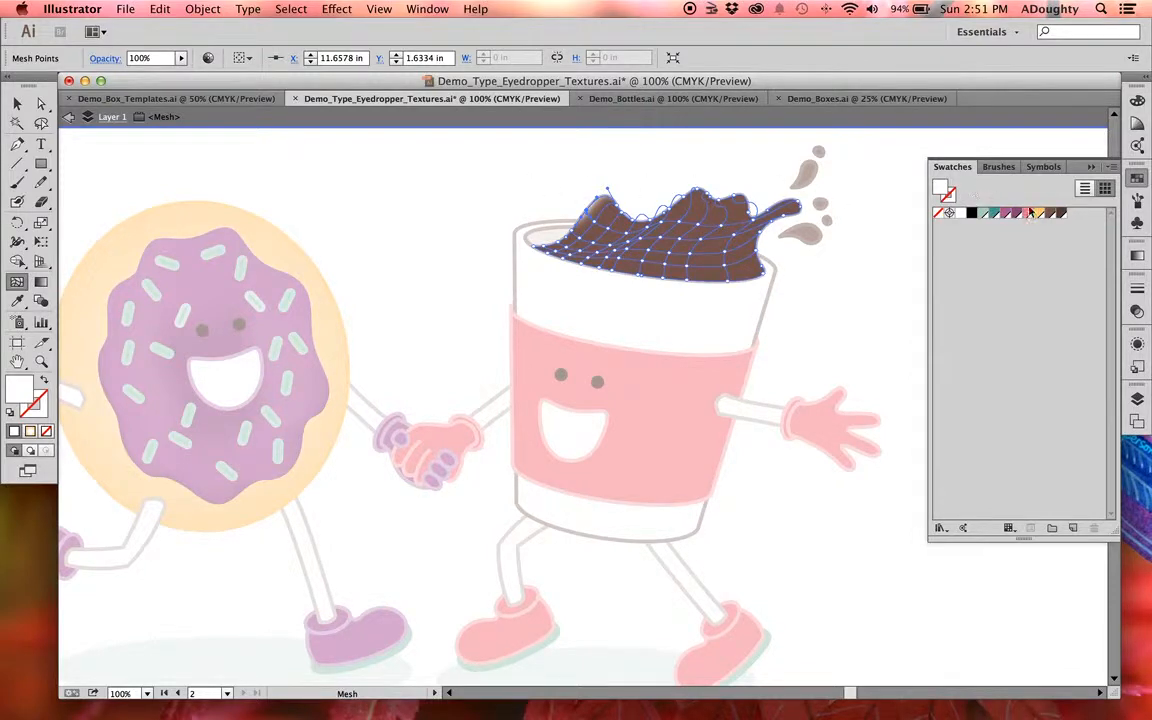
pyautogui.click(1060, 214)
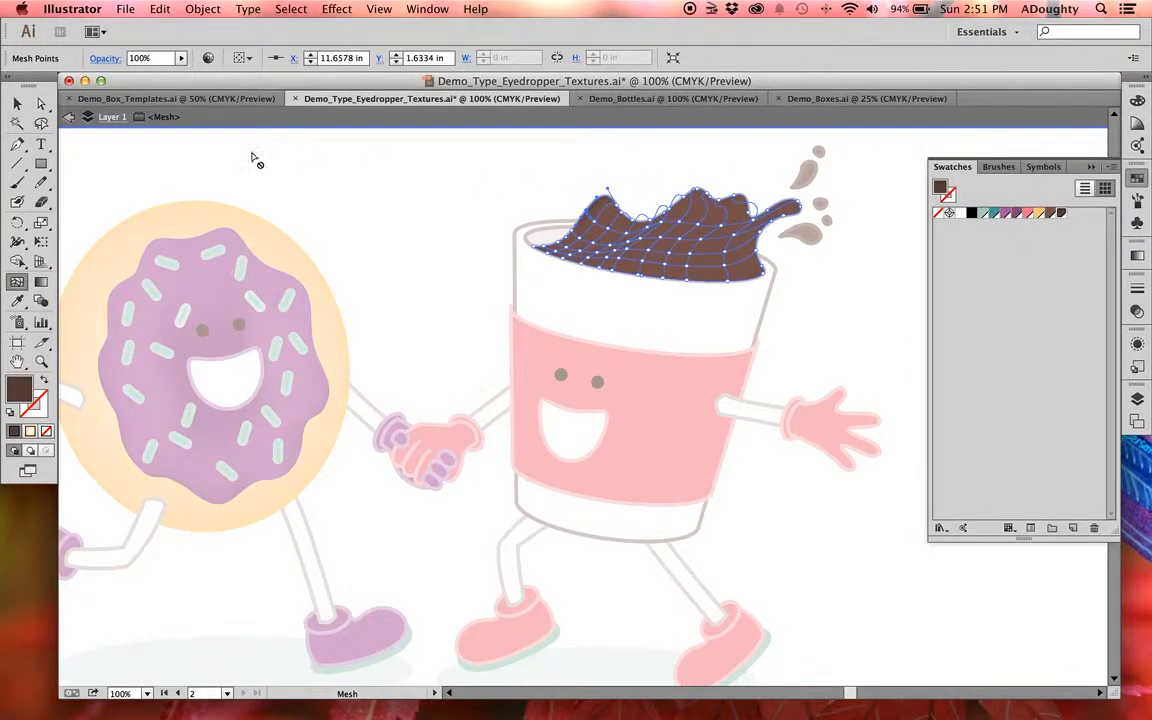
# - Lasso the mesh points along the coffee's lower edge where it meets the cup rim and fill them with the darkest brown swatch
pyautogui.click(41, 123)
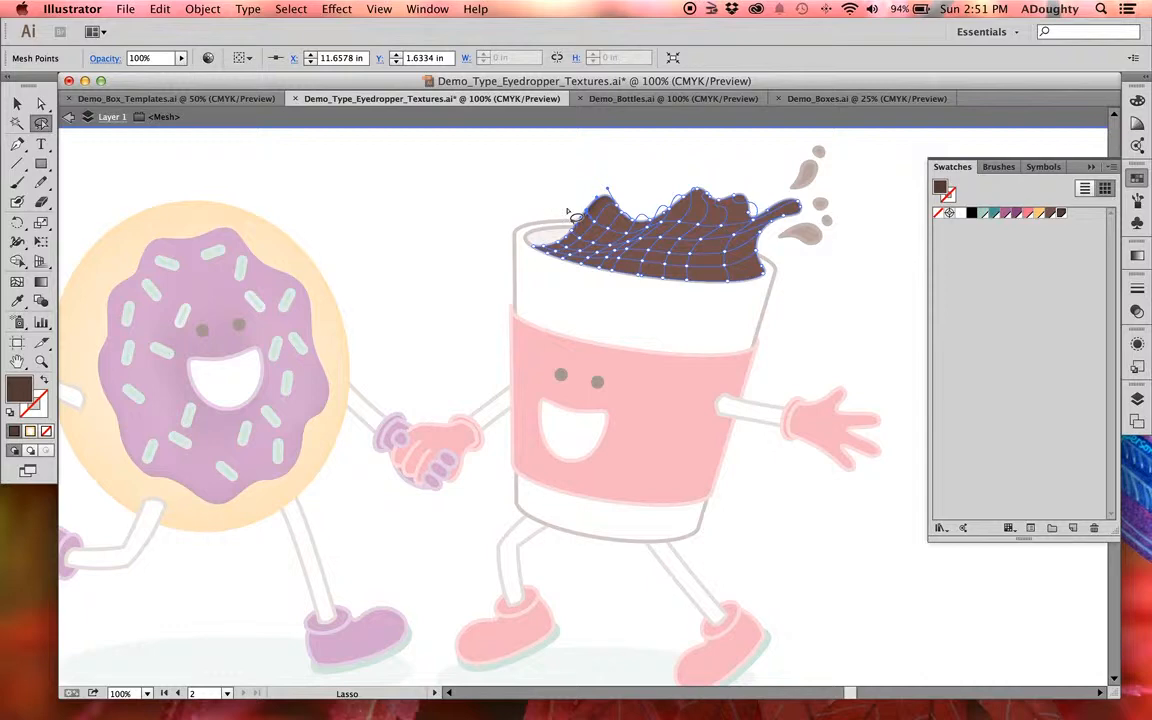
pyautogui.hotkey('ctrl', '=')
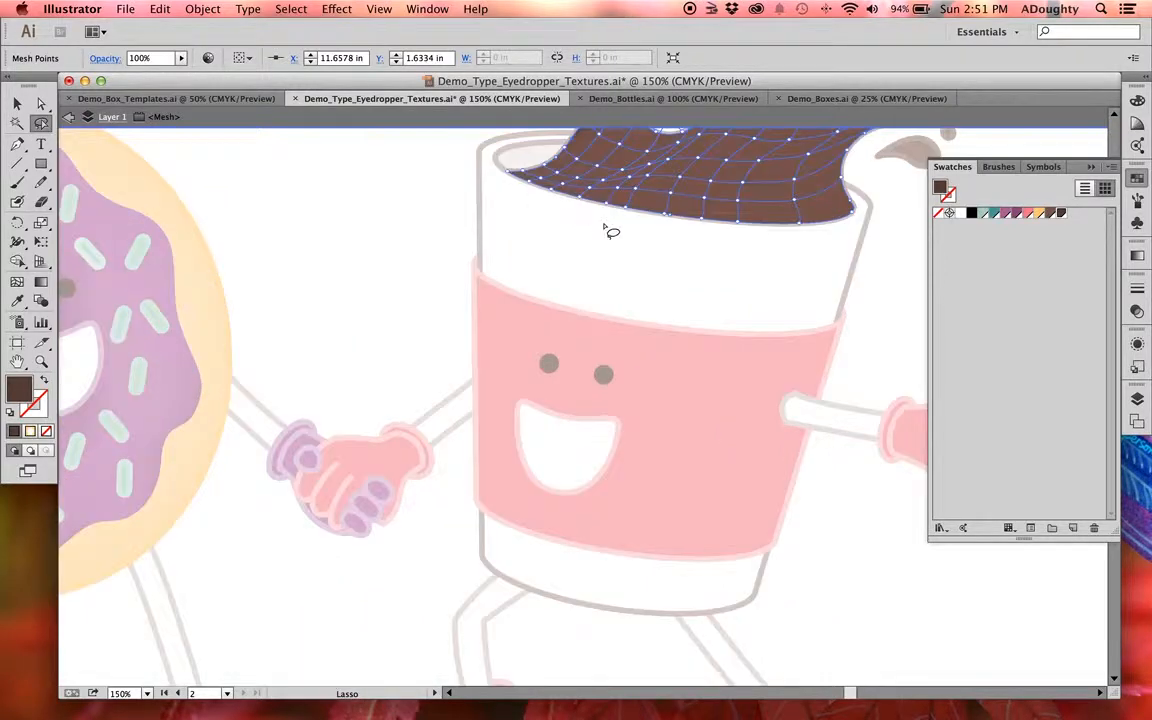
pyautogui.moveTo(609, 226)
pyautogui.mouseDown()
pyautogui.moveTo(505, 343)
pyautogui.moveTo(445, 373)
pyautogui.mouseUp()
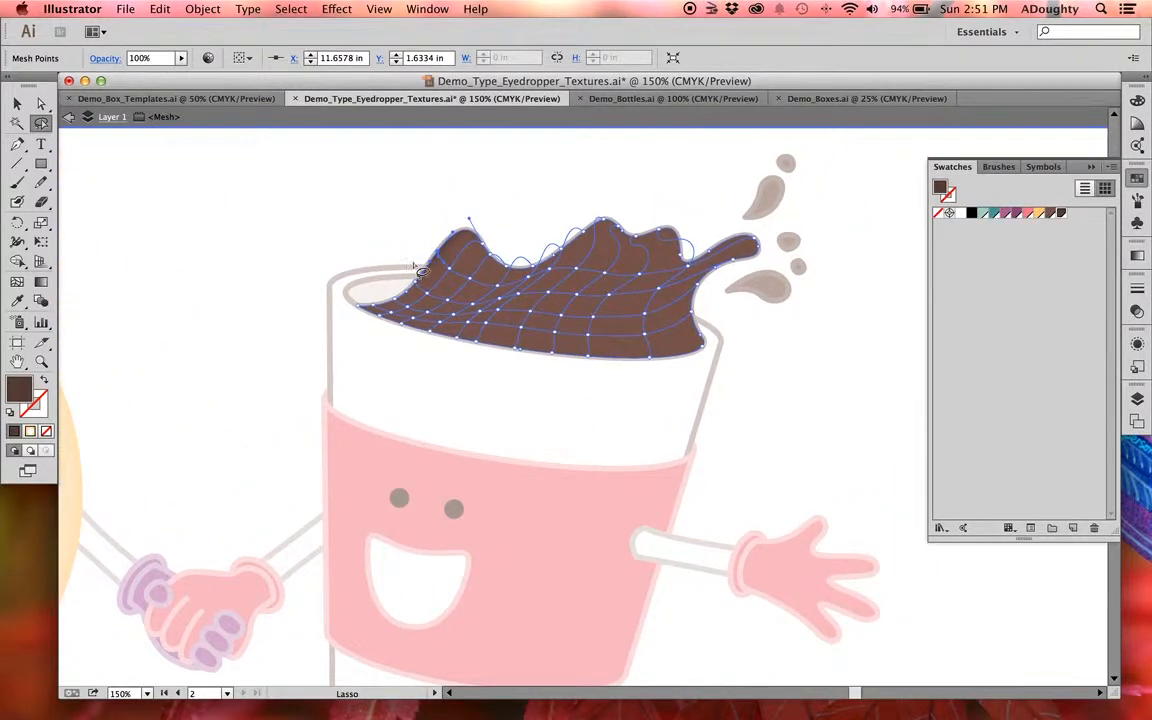
pyautogui.moveTo(420, 268)
pyautogui.mouseDown()
pyautogui.moveTo(375, 255)
pyautogui.moveTo(350, 280)
pyautogui.moveTo(432, 322)
pyautogui.moveTo(590, 326)
pyautogui.mouseUp()
pyautogui.moveTo(720, 338)
pyautogui.mouseDown()
pyautogui.moveTo(685, 370)
pyautogui.moveTo(548, 406)
pyautogui.moveTo(393, 380)
pyautogui.moveTo(344, 308)
pyautogui.moveTo(359, 297)
pyautogui.moveTo(376, 315)
pyautogui.moveTo(450, 333)
pyautogui.moveTo(563, 345)
pyautogui.moveTo(686, 344)
pyautogui.moveTo(730, 347)
pyautogui.mouseUp()
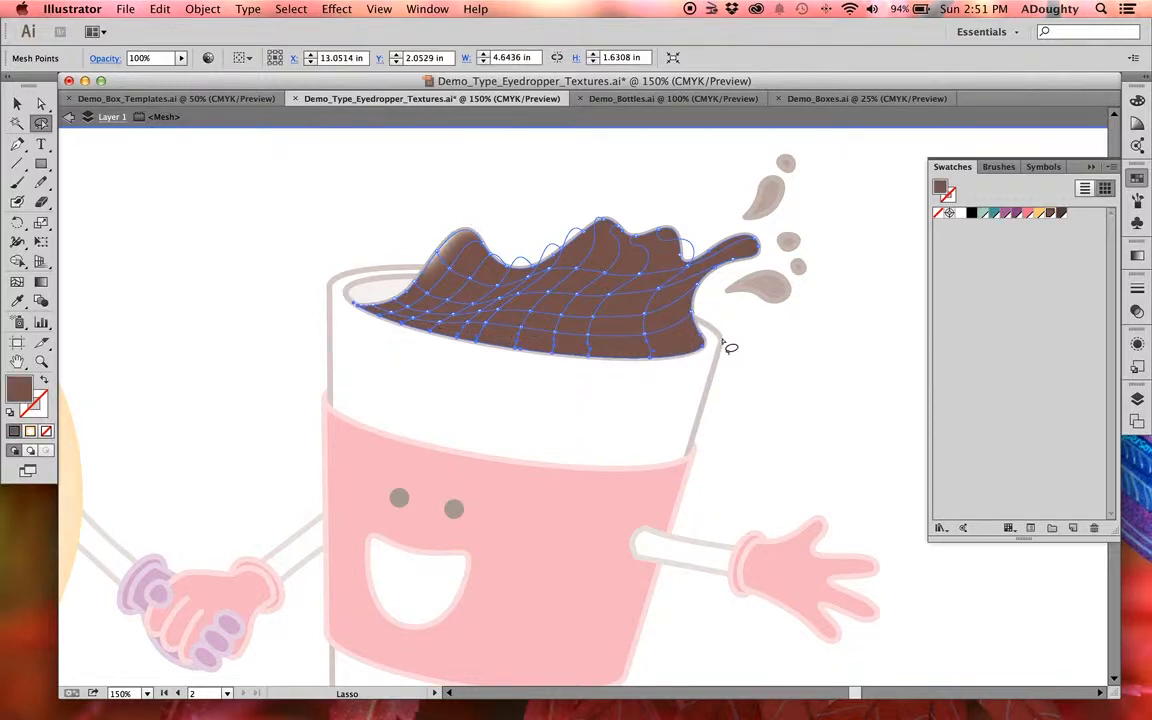
pyautogui.click(1062, 216)
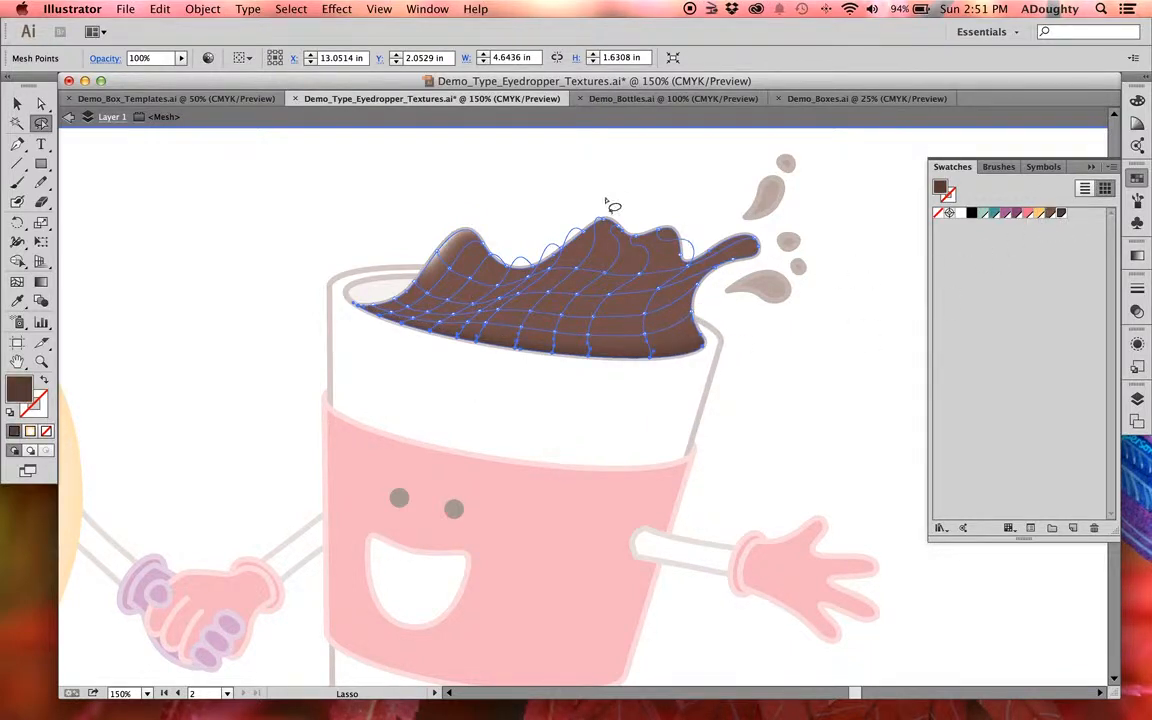
# - Lasso the mesh points at the coffee's leftmost peak and in the dip beside it, filling each group with the darkest brown swatch
pyautogui.moveTo(435, 238)
pyautogui.mouseDown()
pyautogui.moveTo(425, 288)
pyautogui.moveTo(371, 301)
pyautogui.moveTo(419, 249)
pyautogui.moveTo(485, 244)
pyautogui.mouseUp()
pyautogui.click(1063, 213)
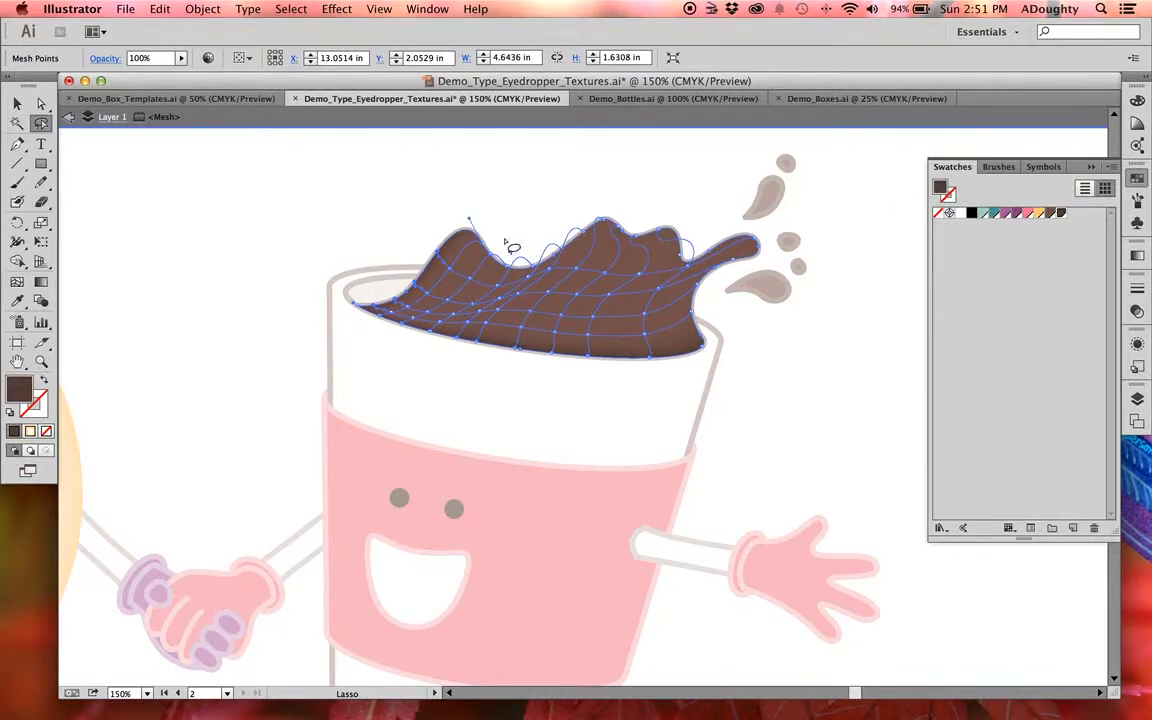
pyautogui.moveTo(507, 245)
pyautogui.mouseDown()
pyautogui.moveTo(497, 266)
pyautogui.moveTo(470, 255)
pyautogui.moveTo(525, 232)
pyautogui.moveTo(540, 238)
pyautogui.mouseUp()
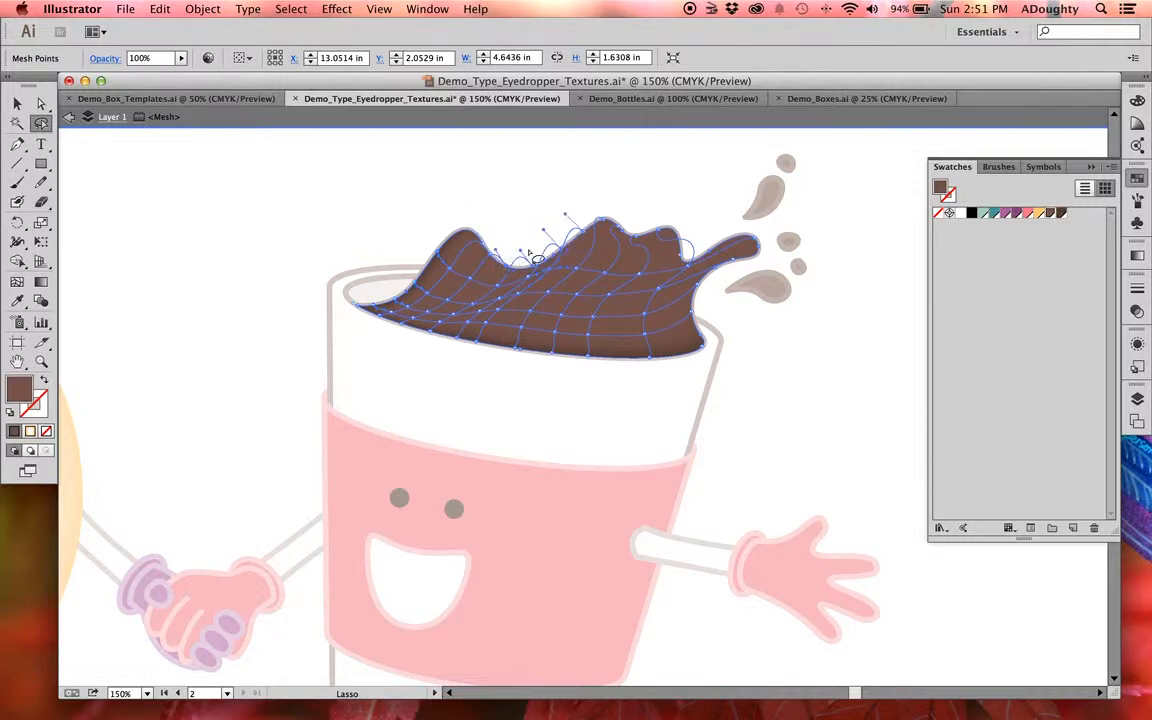
pyautogui.click(1060, 214)
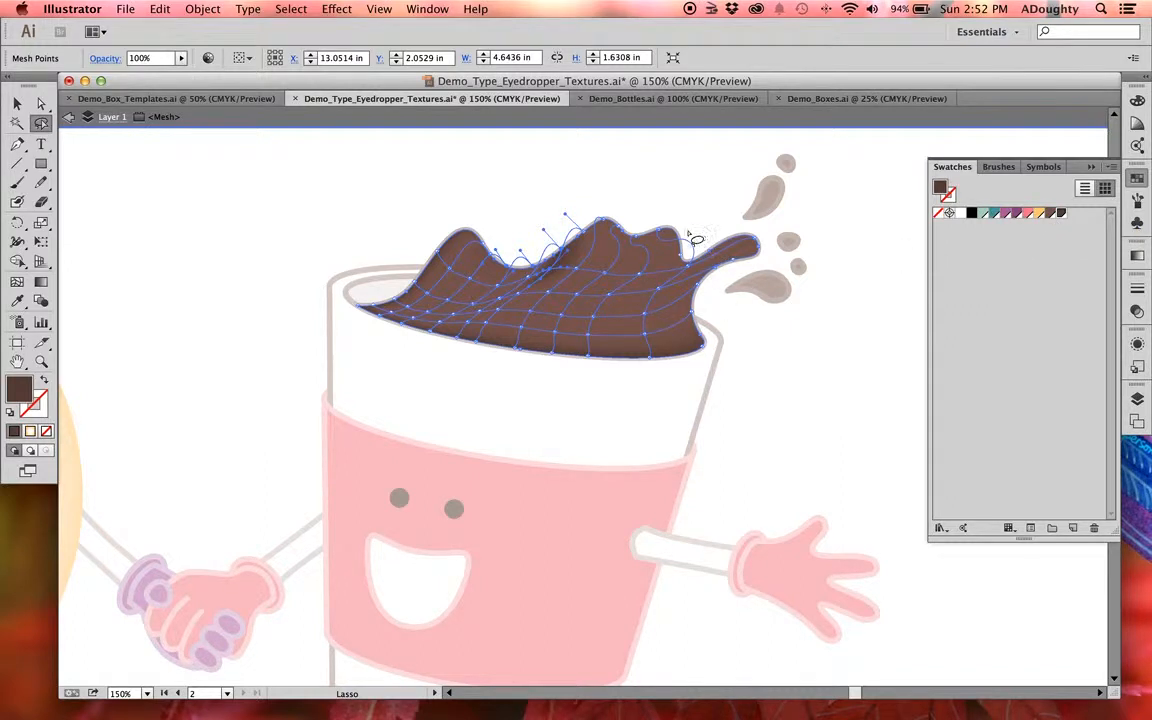
# - Fill the mesh points in the small dip, the notch and beneath the splash arm with the darkest brown swatch, and deselect the mesh
pyautogui.moveTo(630, 222)
pyautogui.mouseDown()
pyautogui.moveTo(631, 241)
pyautogui.moveTo(575, 205)
pyautogui.moveTo(615, 225)
pyautogui.mouseUp()
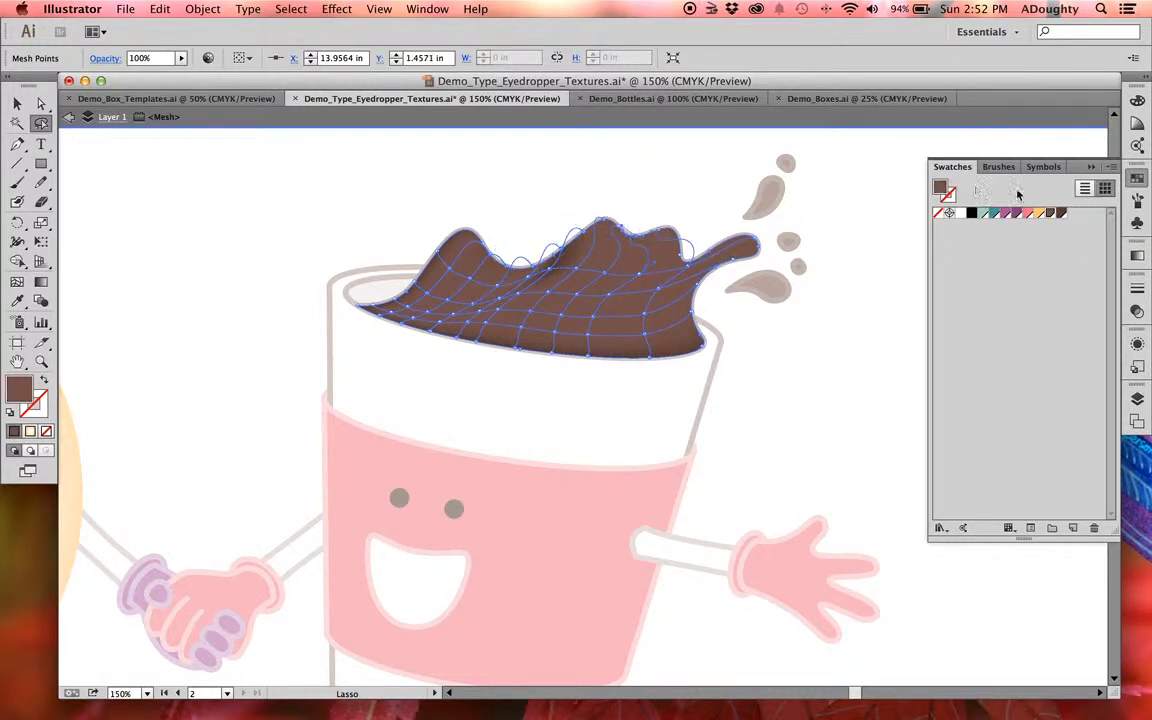
pyautogui.click(1060, 214)
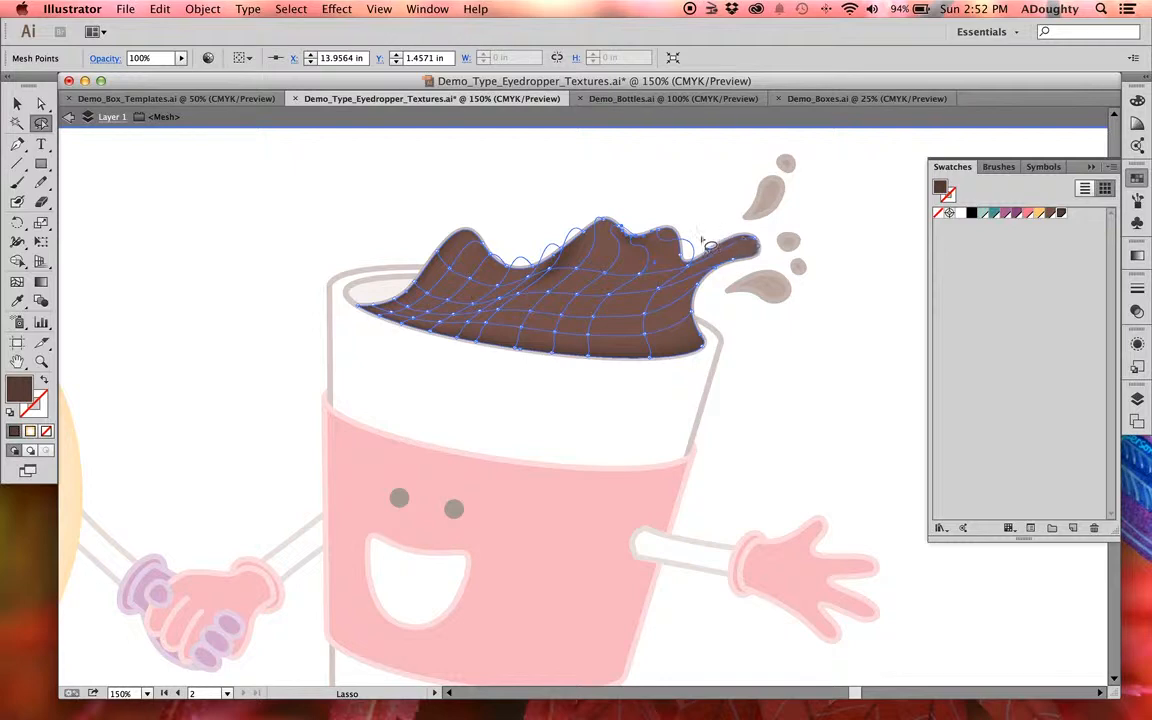
pyautogui.moveTo(700, 239)
pyautogui.mouseDown()
pyautogui.moveTo(677, 259)
pyautogui.moveTo(718, 251)
pyautogui.moveTo(700, 239)
pyautogui.mouseUp()
pyautogui.click(1064, 213)
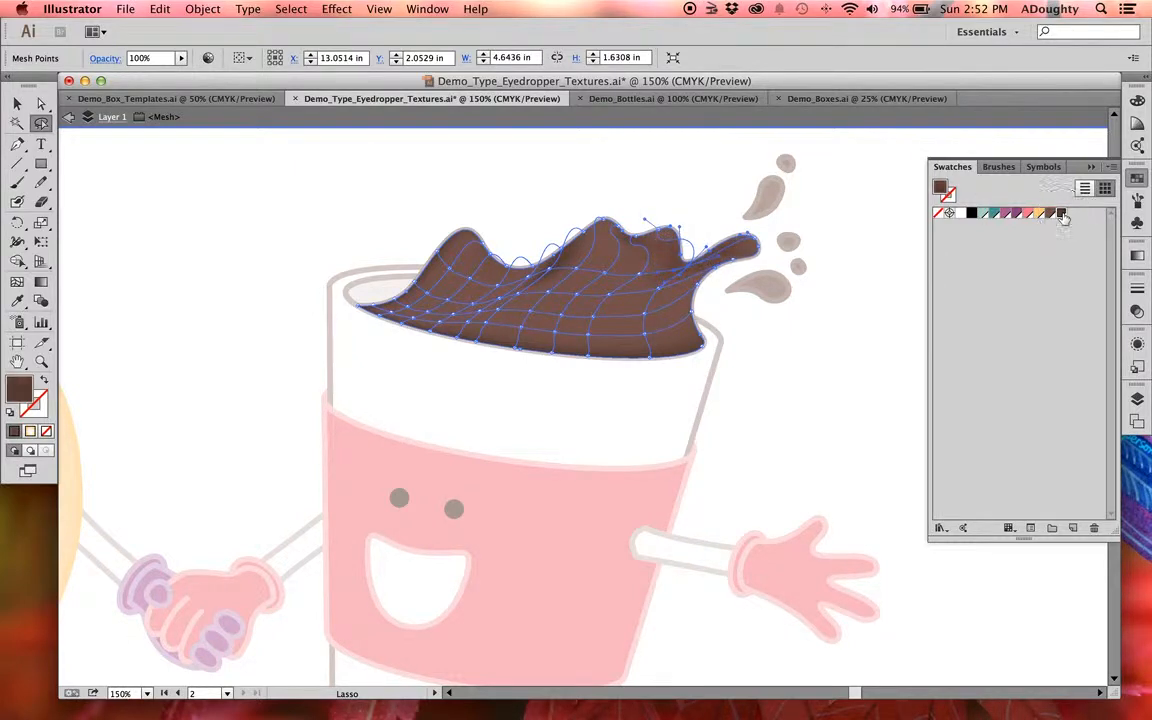
pyautogui.moveTo(750, 276)
pyautogui.mouseDown()
pyautogui.moveTo(712, 258)
pyautogui.moveTo(688, 287)
pyautogui.moveTo(695, 296)
pyautogui.moveTo(748, 279)
pyautogui.mouseUp()
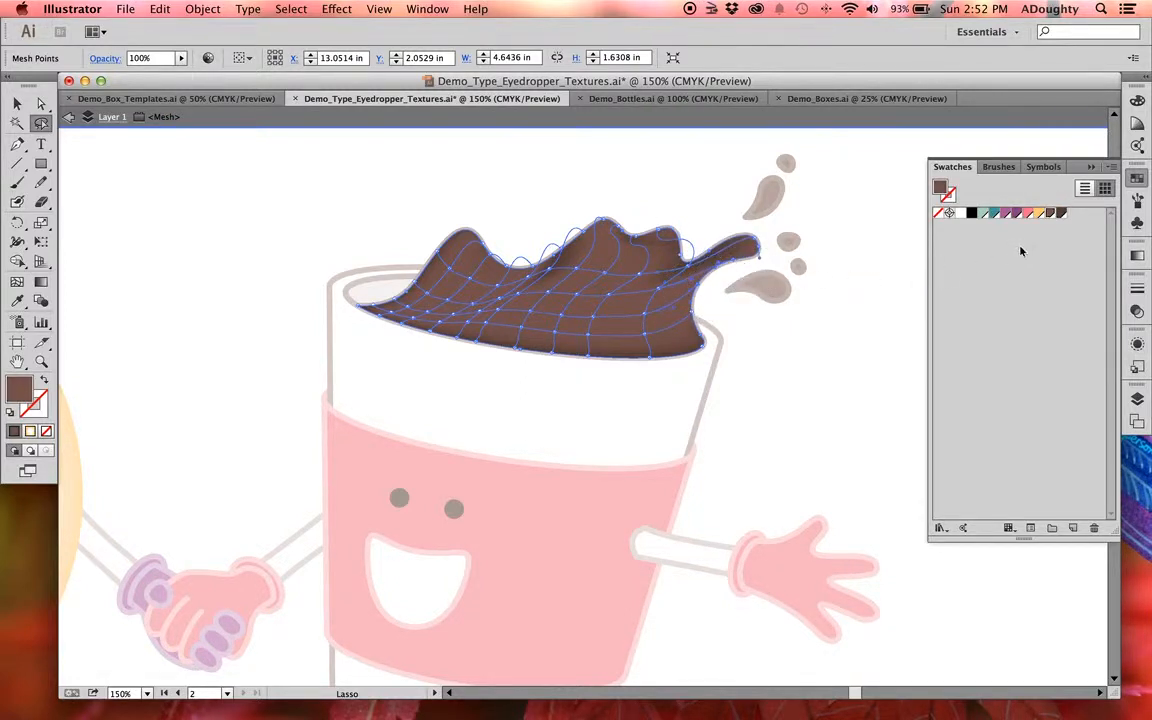
pyautogui.click(1062, 214)
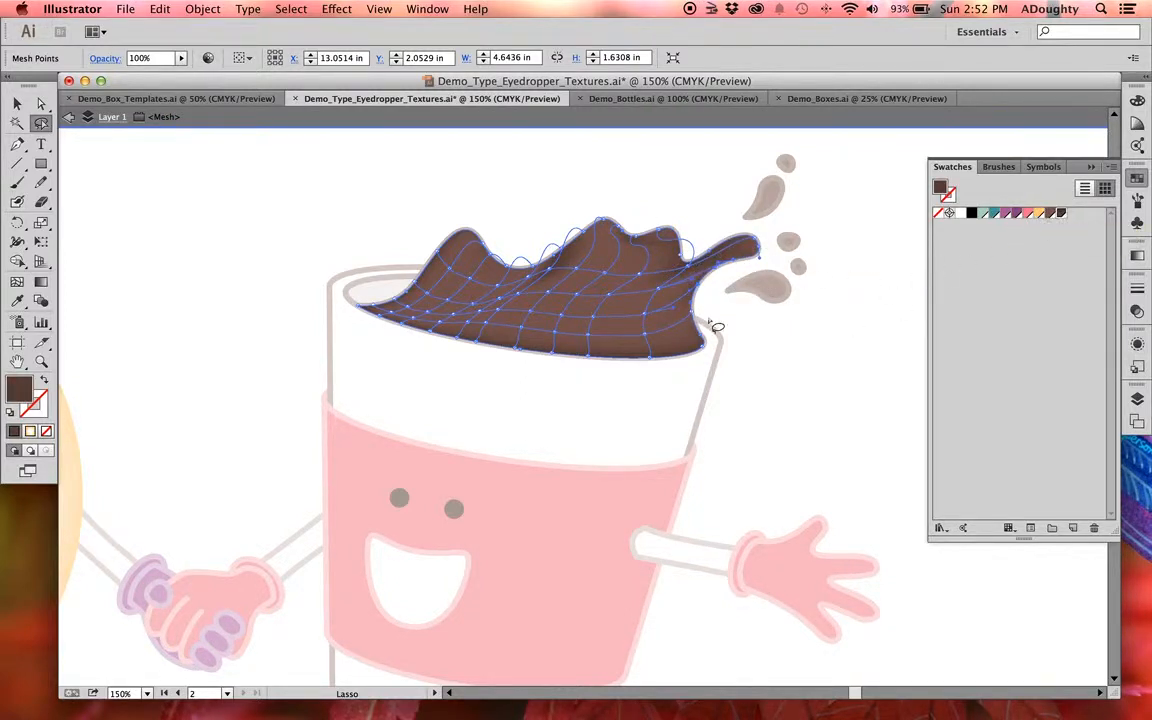
pyautogui.press('a')
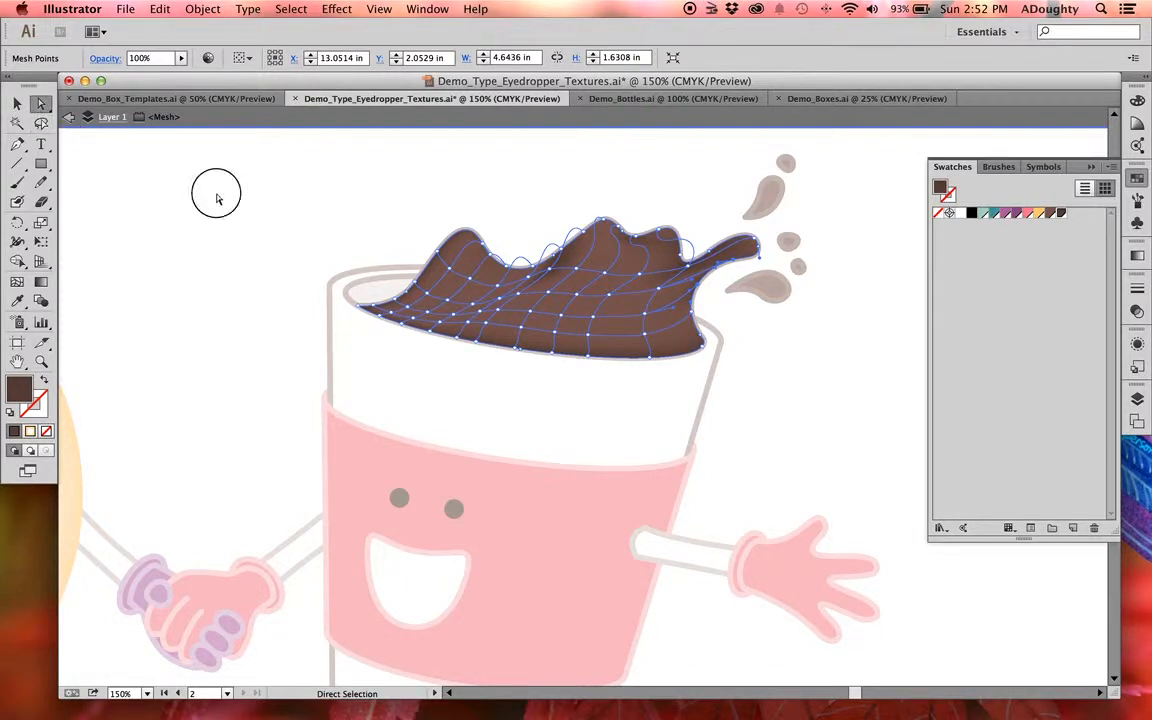
pyautogui.click(229, 222)
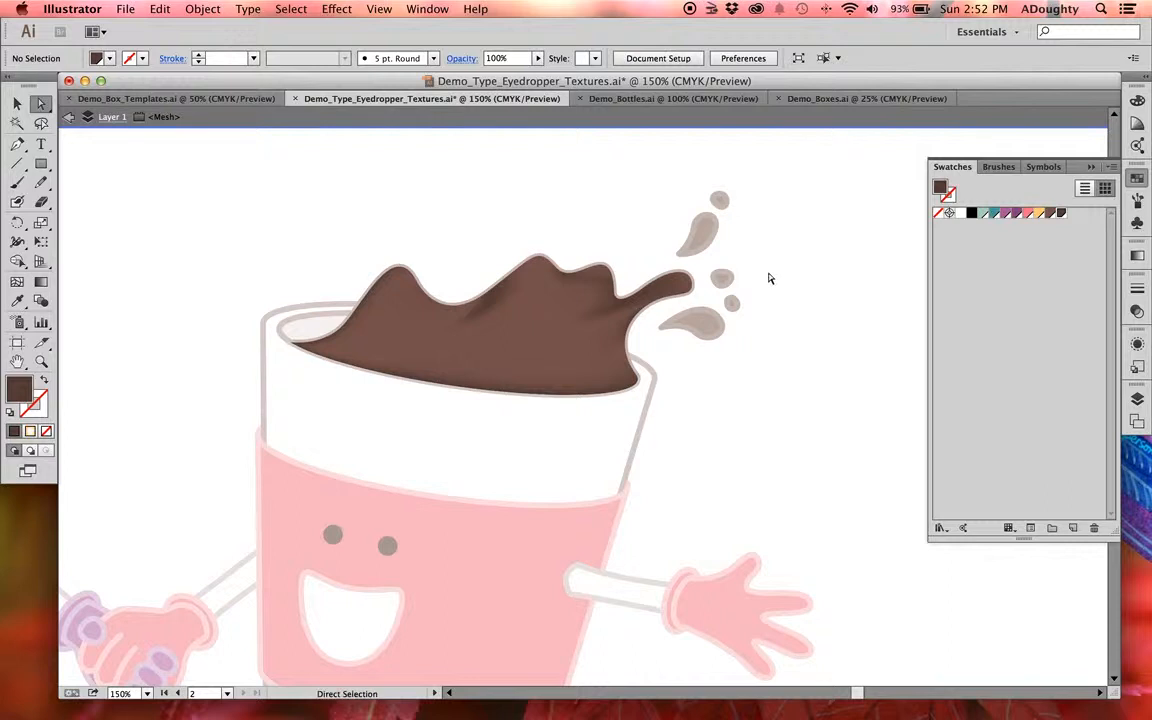
# - Directly select and adjust the mesh points in the dark fold between the coffee's left dip and central peak to refine its shading
pyautogui.press('super+equal')
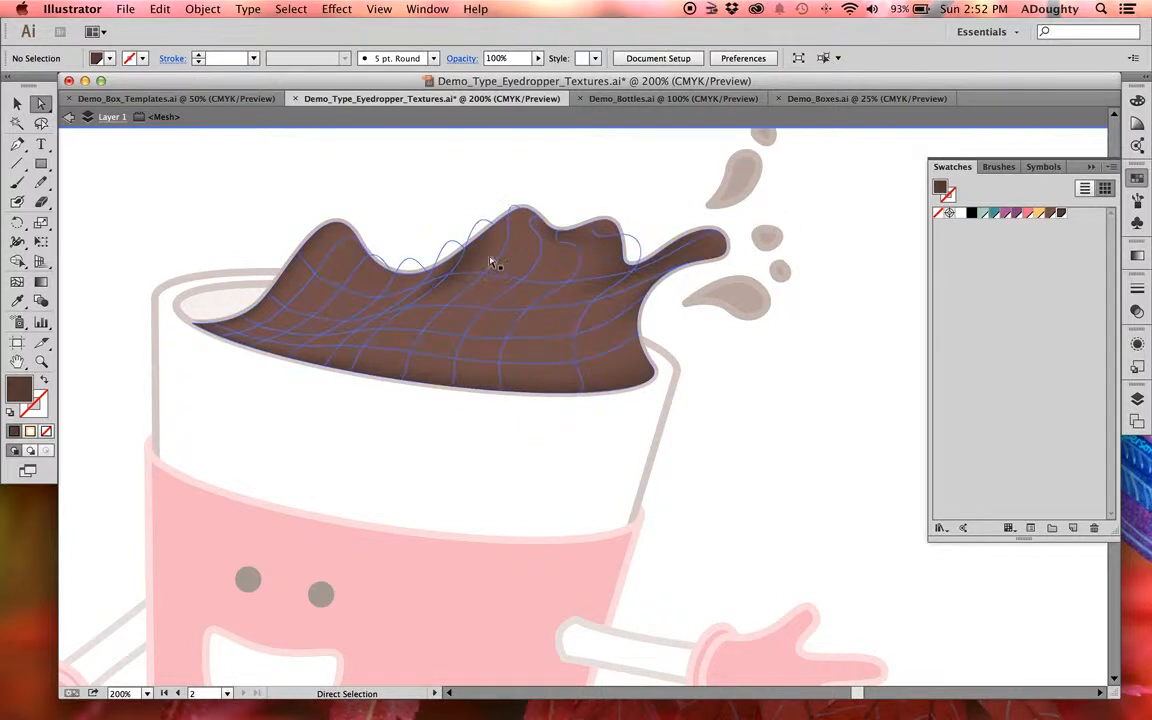
pyautogui.moveTo(471, 281); pyautogui.dragTo(472, 234)
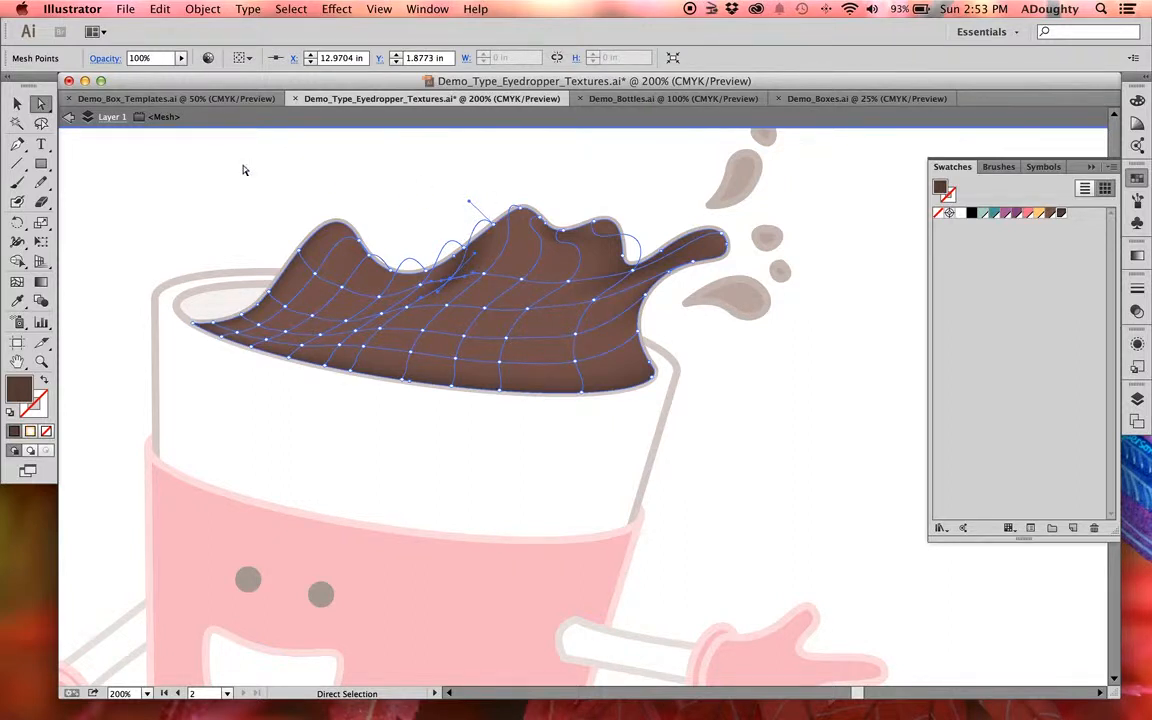
pyautogui.moveTo(466, 251); pyautogui.dragTo(457, 265)
pyautogui.keyDown('shift'); pyautogui.click(457, 259); pyautogui.keyUp('shift')
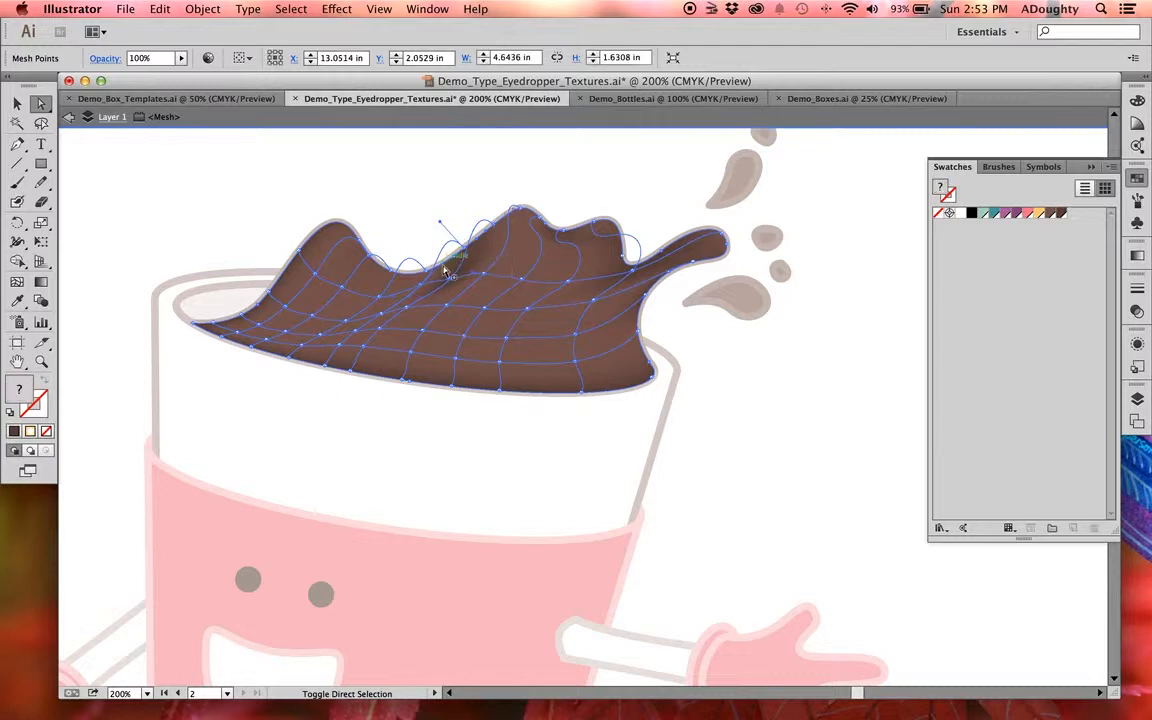
pyautogui.keyDown('shift'); pyautogui.click(458, 258); pyautogui.keyUp('shift')
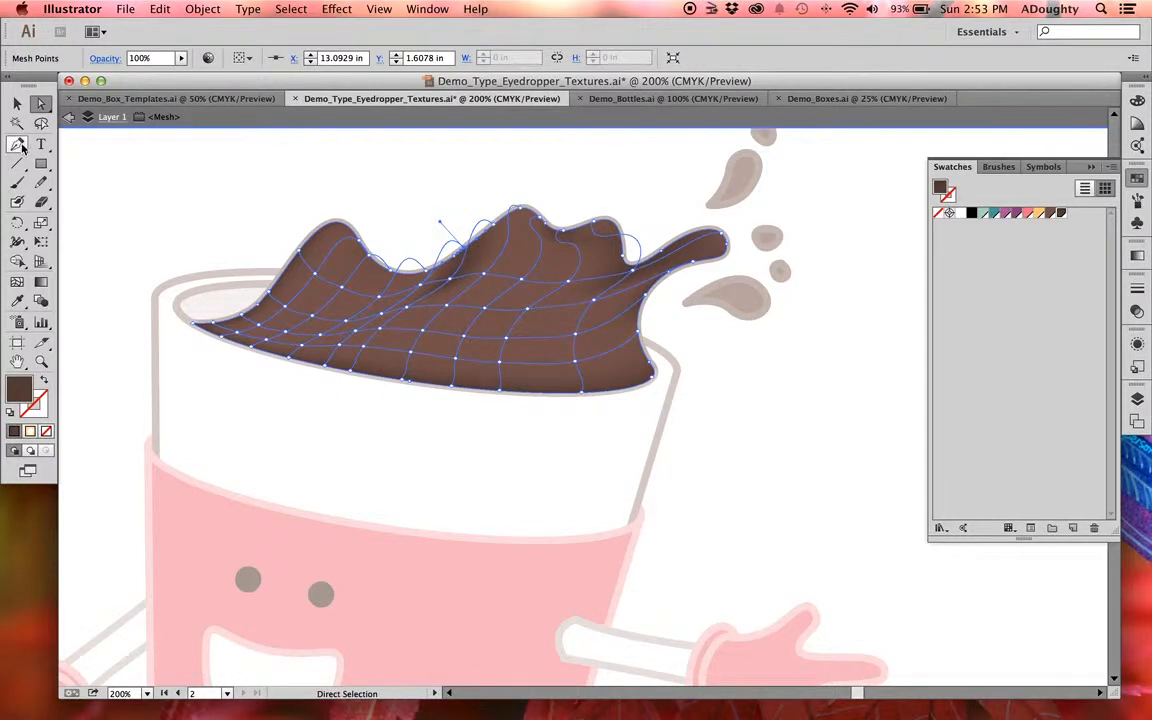
# - Fill the mesh points in the fold running from the coffee's left dip to its central peak with the darkest brown swatch
pyautogui.click(41, 122)
pyautogui.moveTo(464, 232)
pyautogui.mouseDown()
pyautogui.moveTo(422, 226)
pyautogui.moveTo(397, 252)
pyautogui.moveTo(345, 245)
pyautogui.moveTo(418, 276)
pyautogui.moveTo(466, 236)
pyautogui.mouseUp()
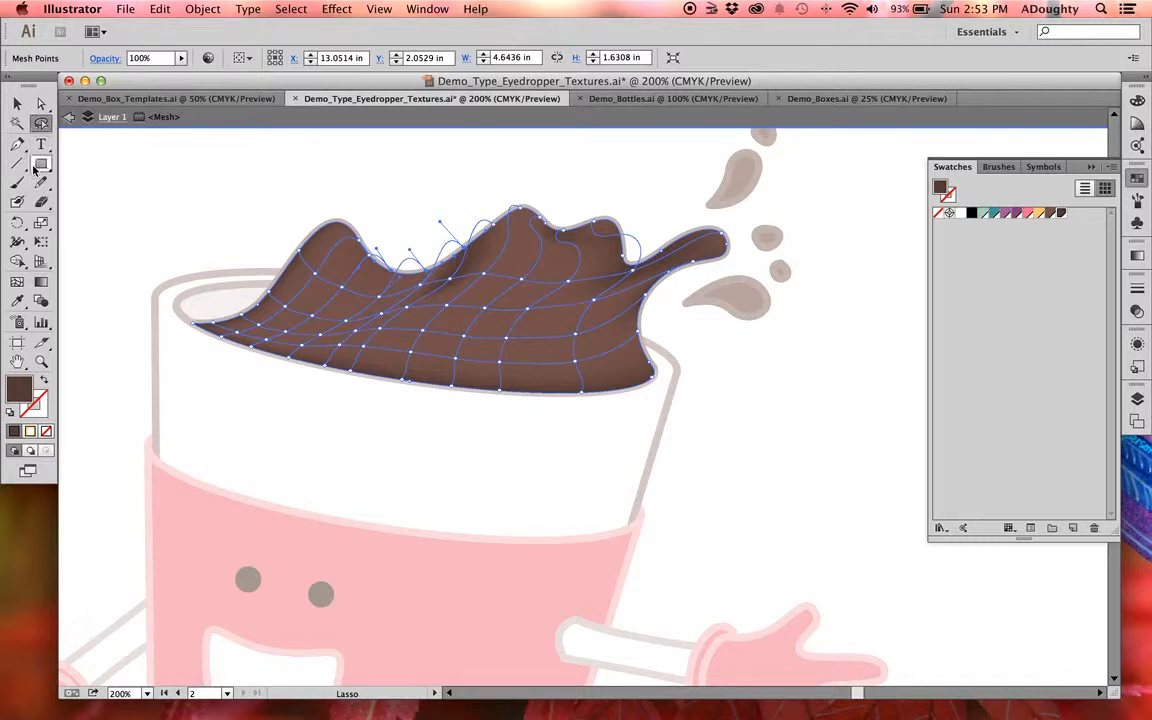
pyautogui.click(41, 103)
pyautogui.click(420, 207)
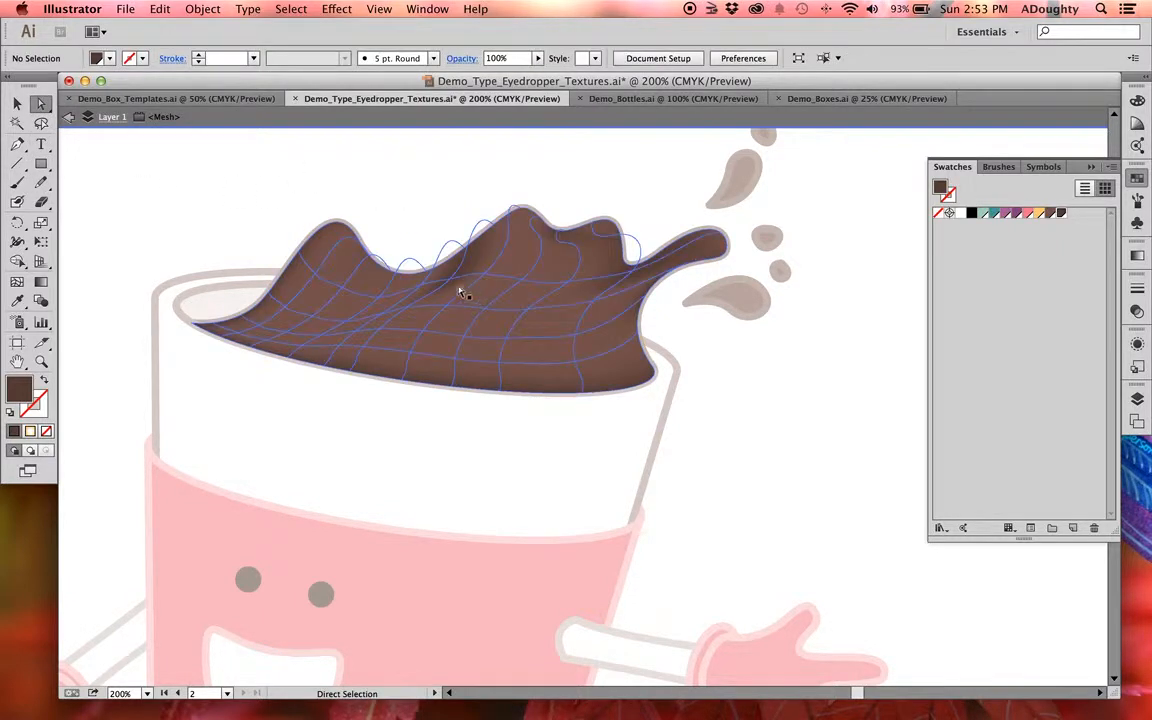
pyautogui.click(456, 278)
pyautogui.click(427, 284)
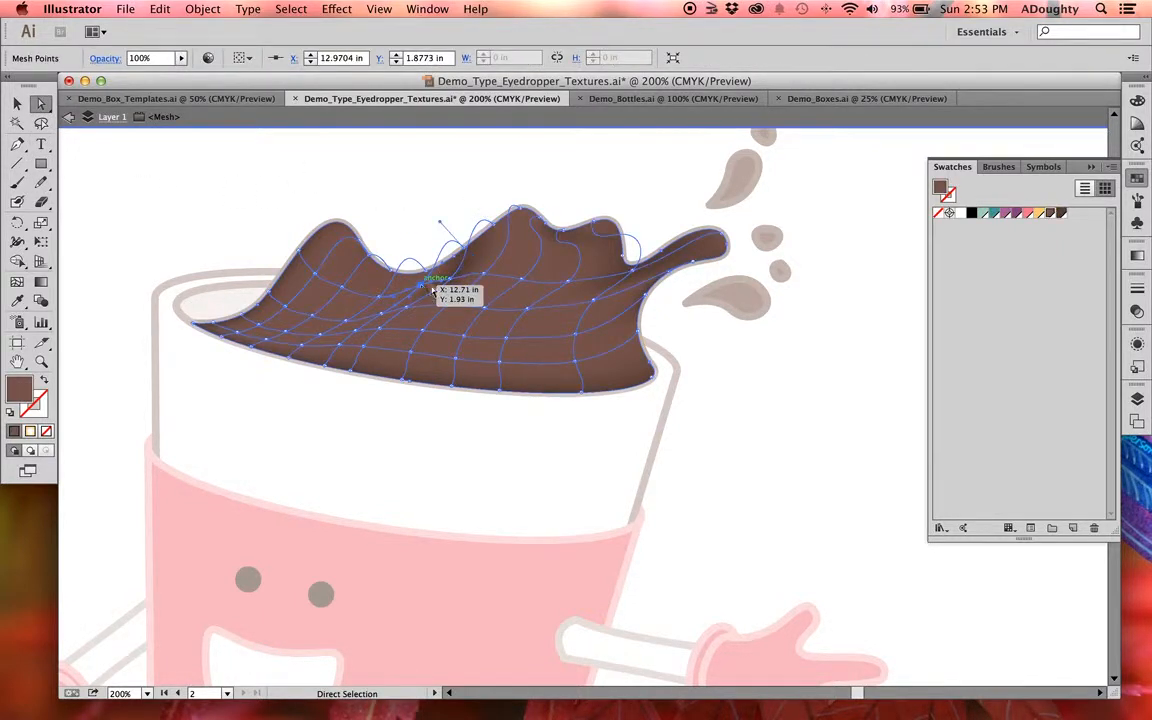
pyautogui.click(1066, 220)
pyautogui.click(419, 231)
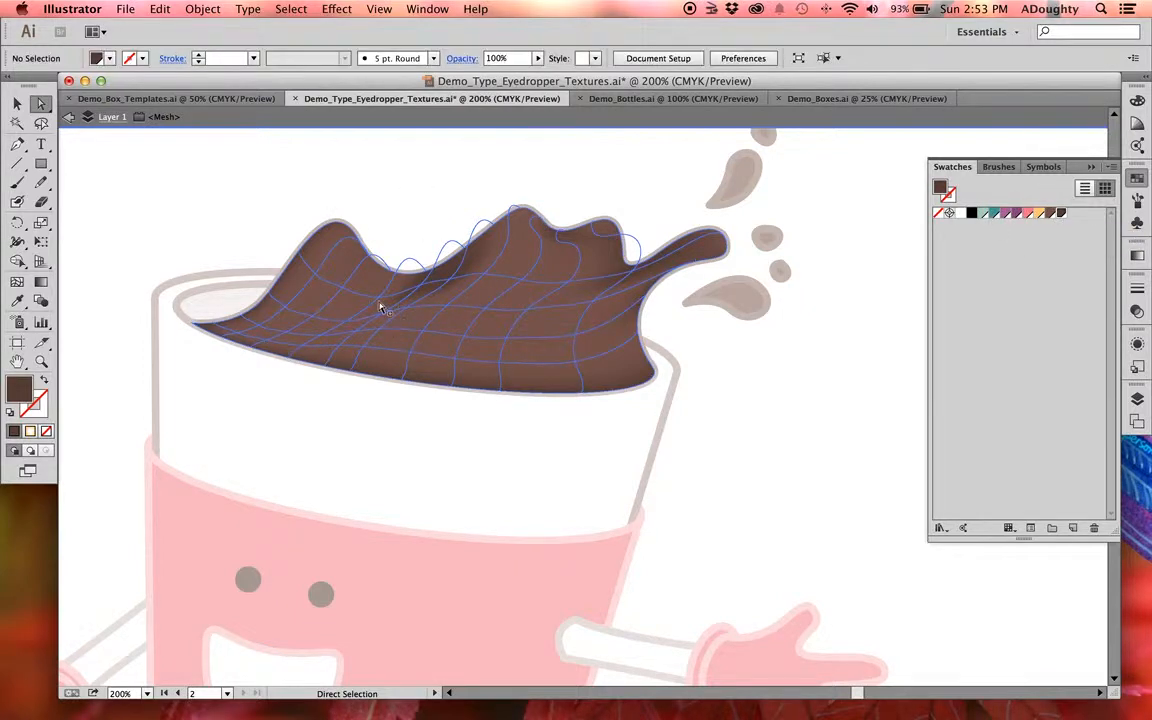
# - Fill the interior mesh point just below the coffee's left dip with the darkest brown swatch, and deselect the mesh
pyautogui.click(380, 306)
pyautogui.click(1062, 215)
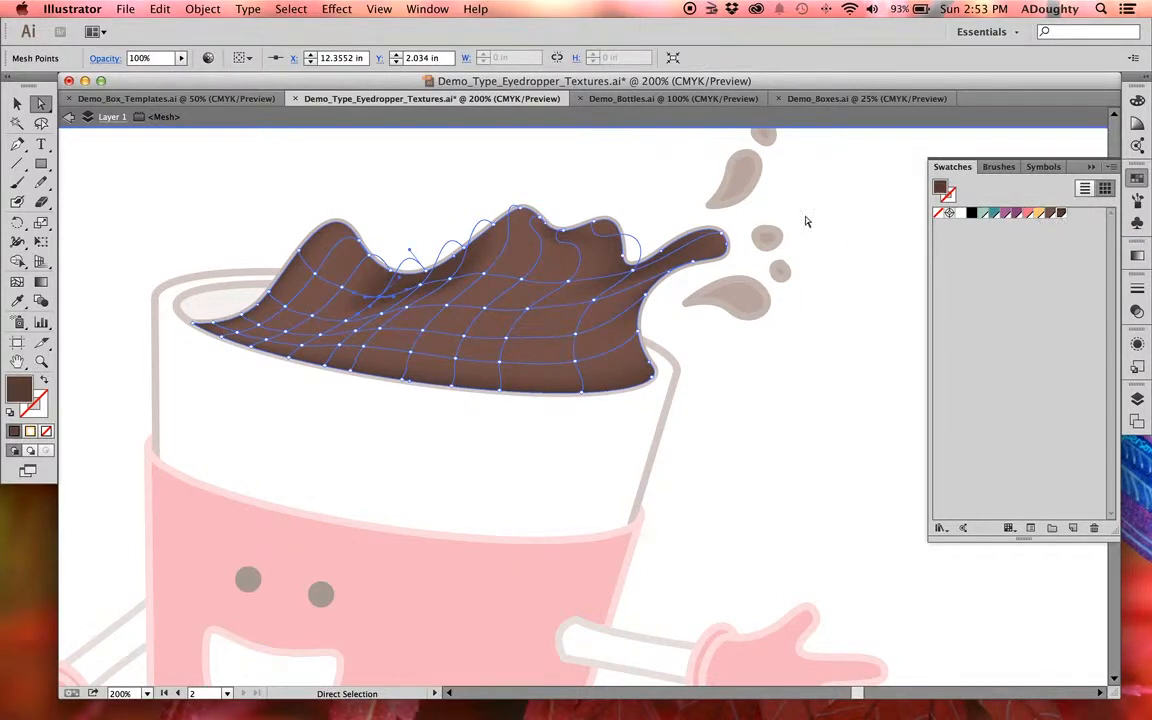
pyautogui.click(447, 201)
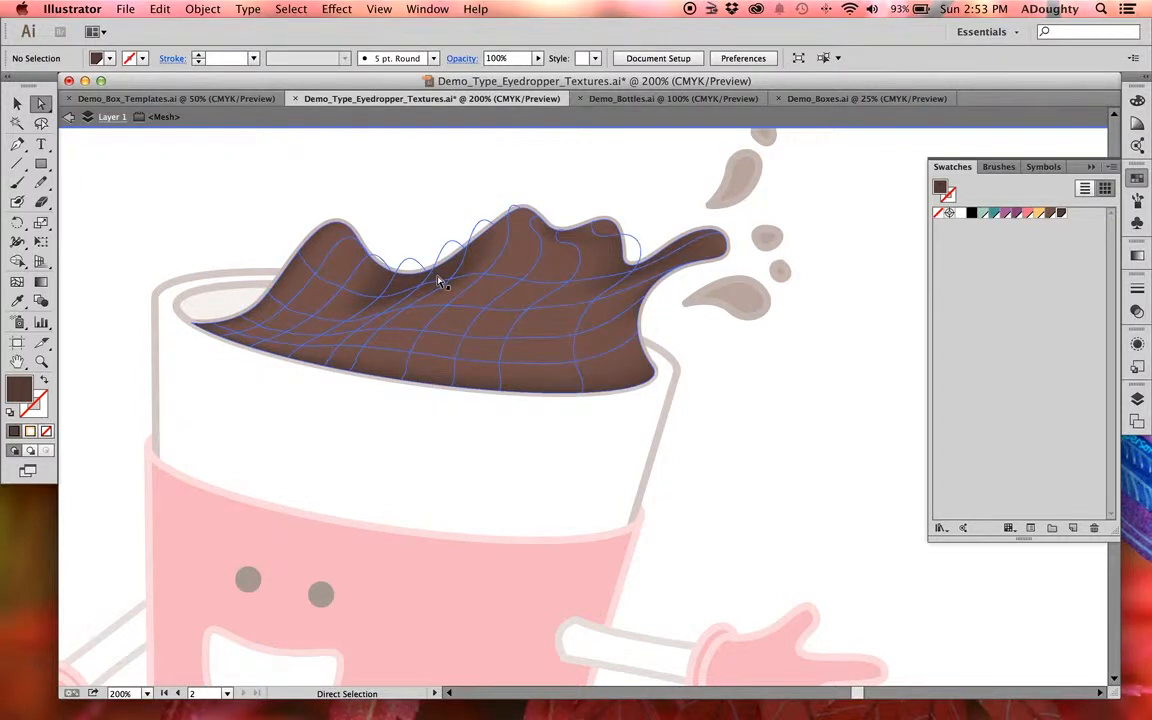
pyautogui.click(382, 305)
pyautogui.click(381, 298)
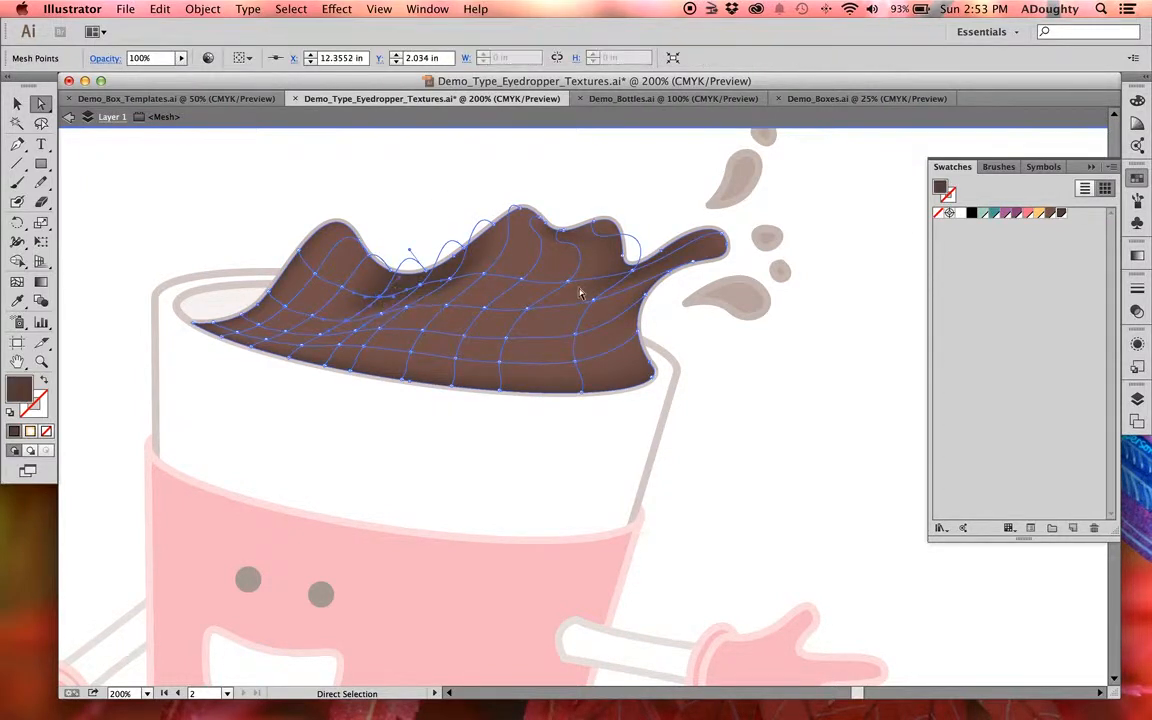
pyautogui.click(1051, 213)
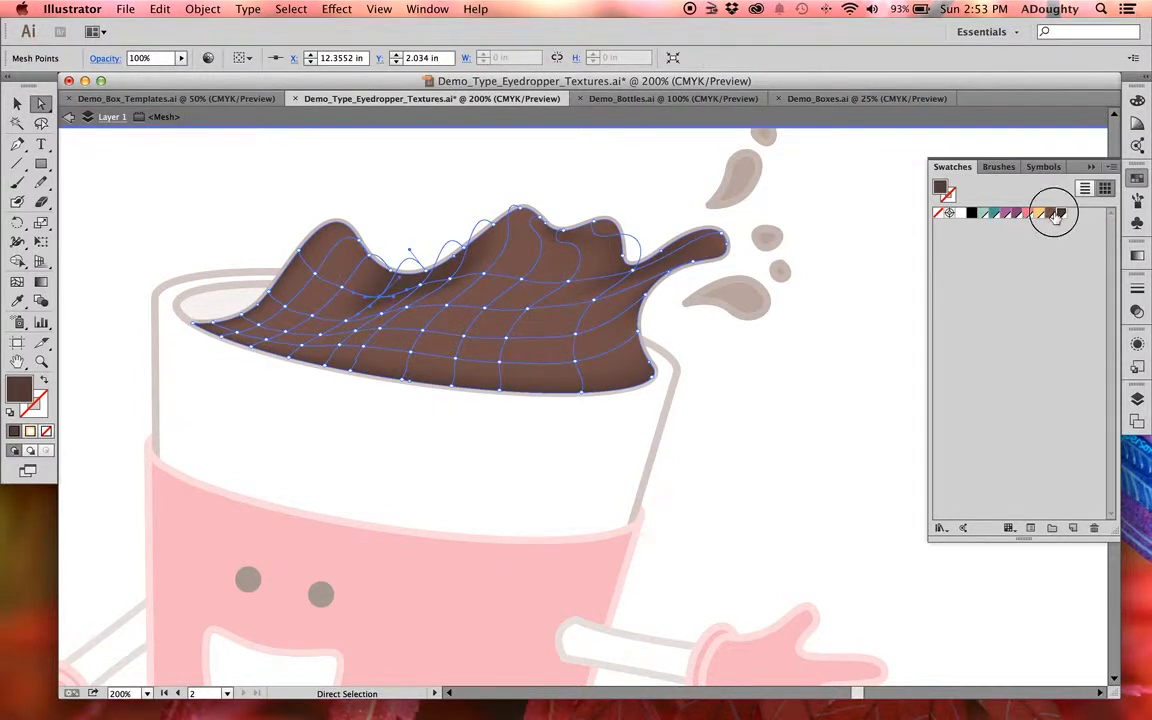
pyautogui.click(419, 219)
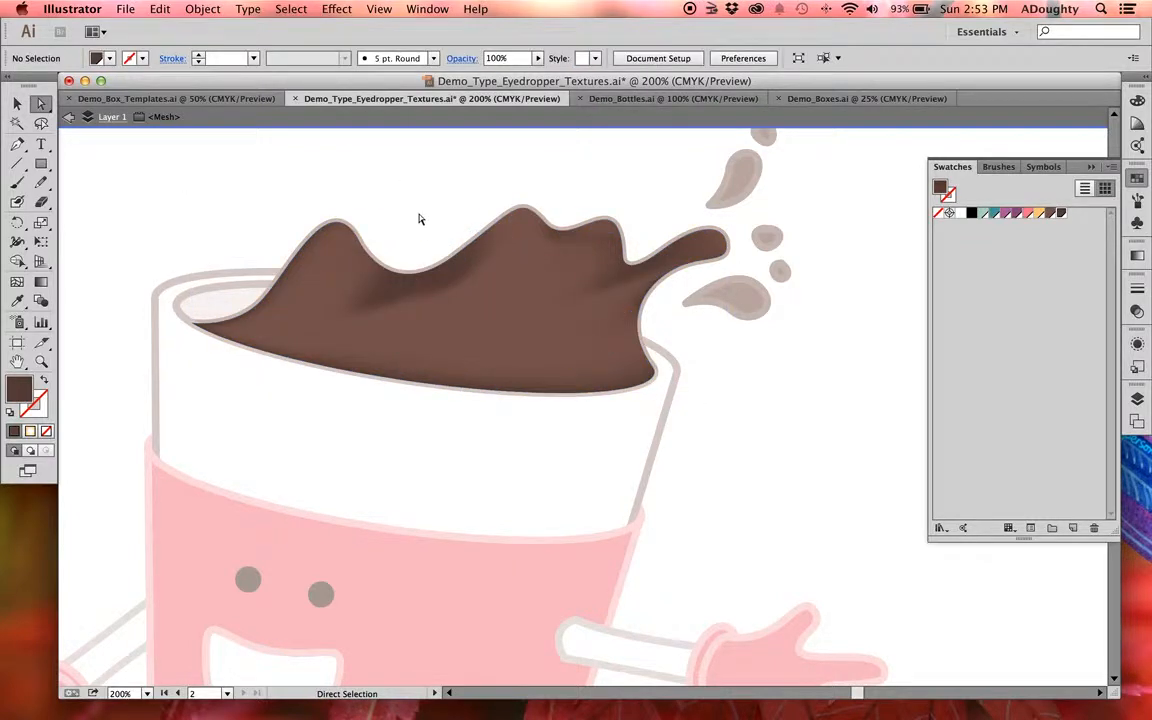
# - Reposition the mesh points and handles below the small dip beside the central peak, undoing the last move
pyautogui.click(558, 234)
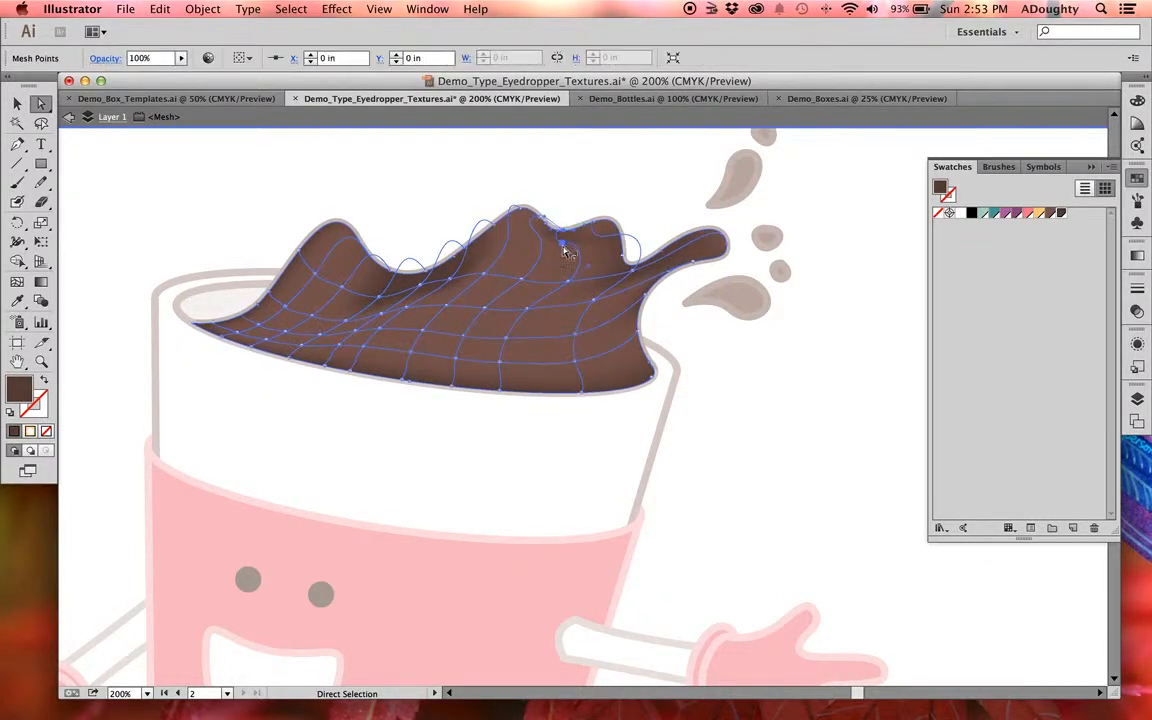
pyautogui.moveTo(566, 301)
pyautogui.mouseDown()
pyautogui.moveTo(560, 237)
pyautogui.moveTo(576, 241)
pyautogui.moveTo(565, 286)
pyautogui.mouseUp()
pyautogui.moveTo(571, 240); pyautogui.dragTo(565, 232)
pyautogui.moveTo(561, 283); pyautogui.dragTo(568, 283)
pyautogui.press('super+z')
# - Move interior mesh points in the left peak, centre and beneath the splash arm to reshape the coffee's shading folds
pyautogui.click(567, 288)
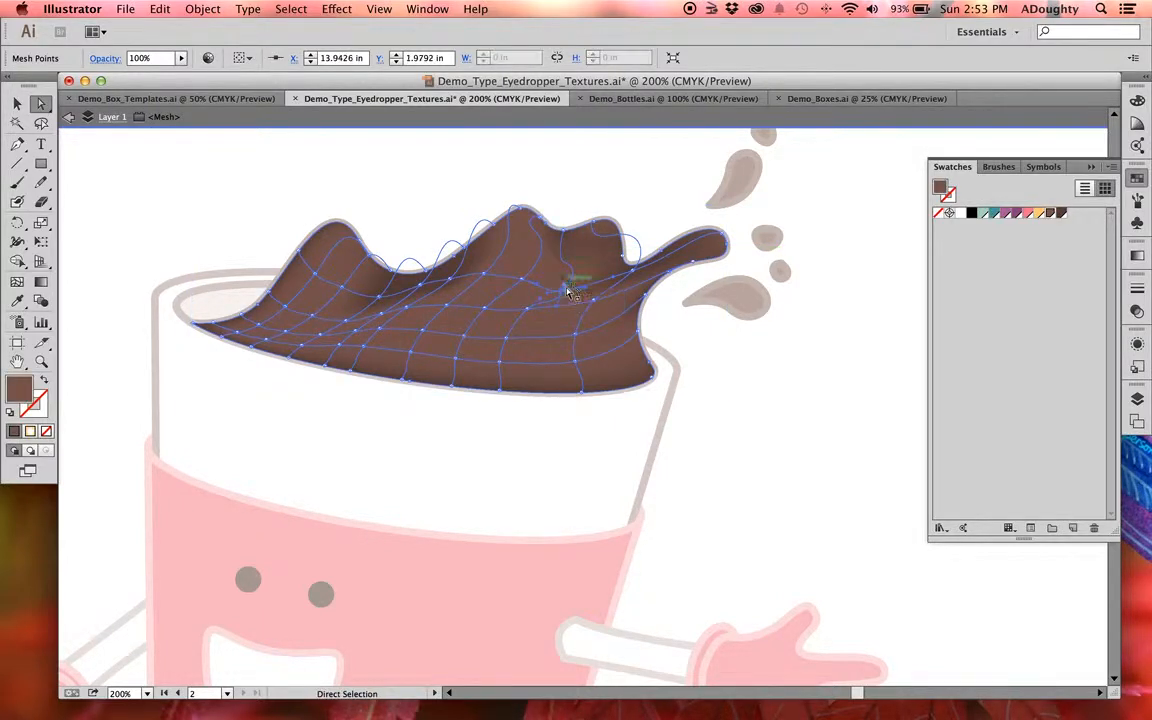
pyautogui.moveTo(567, 288); pyautogui.dragTo(332, 290)
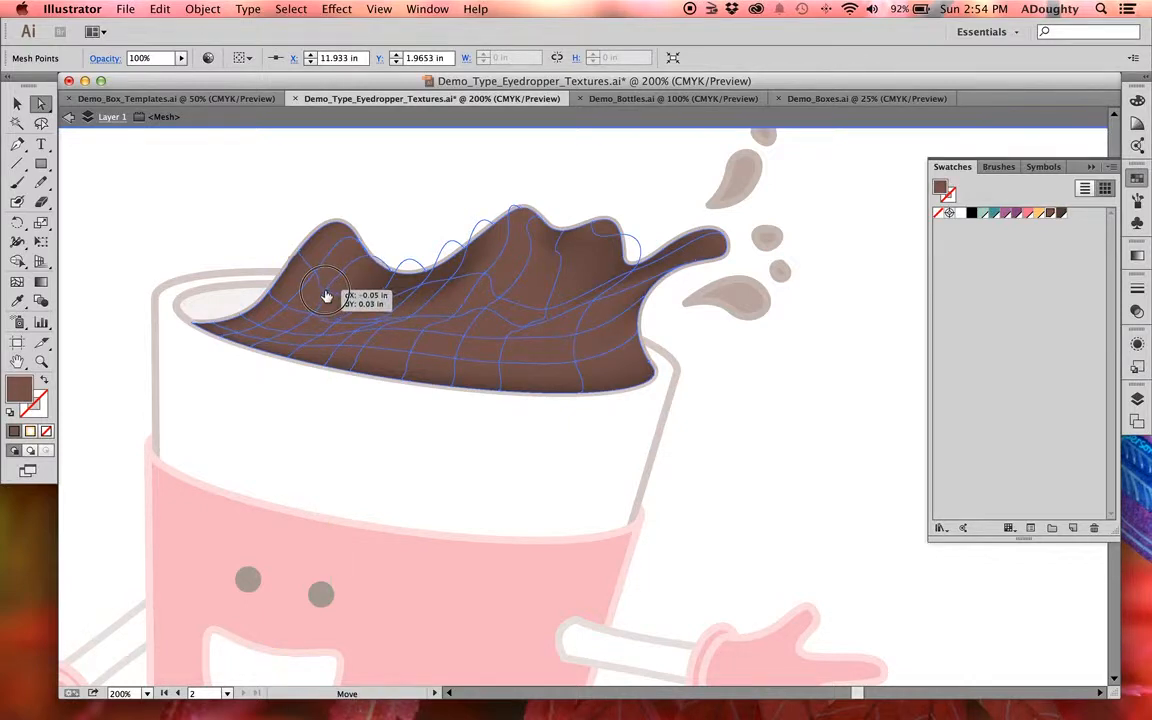
pyautogui.moveTo(422, 296); pyautogui.dragTo(504, 306)
pyautogui.click(593, 192)
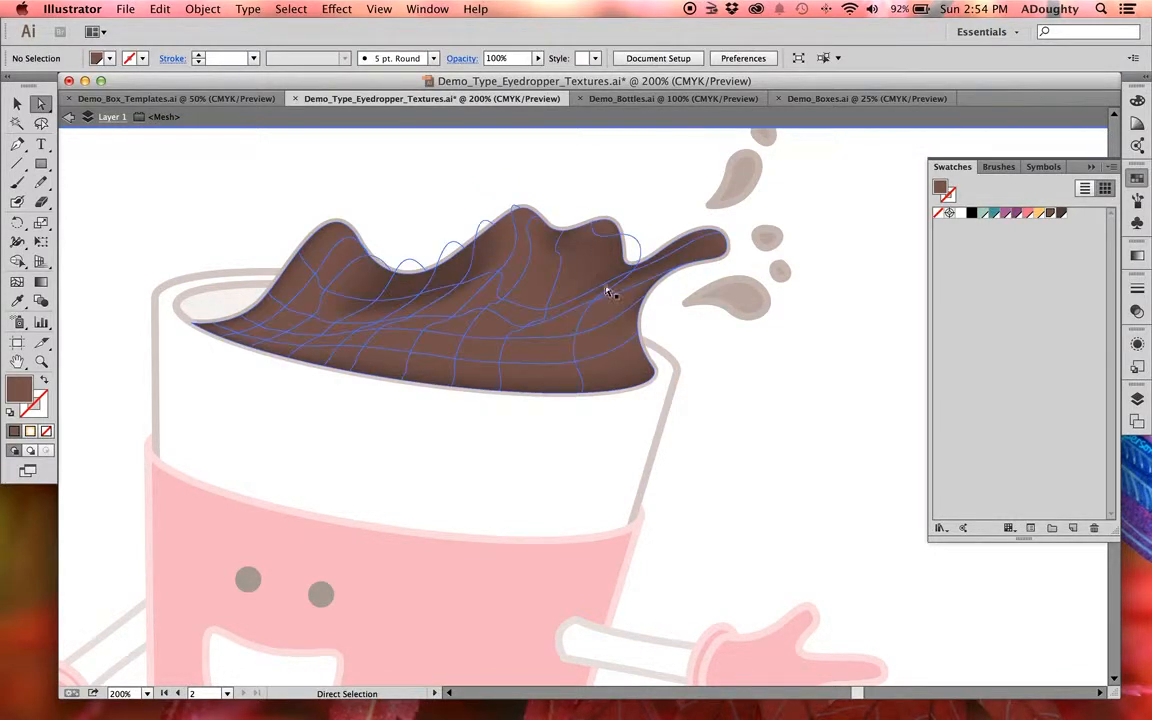
pyautogui.moveTo(597, 300); pyautogui.dragTo(590, 322)
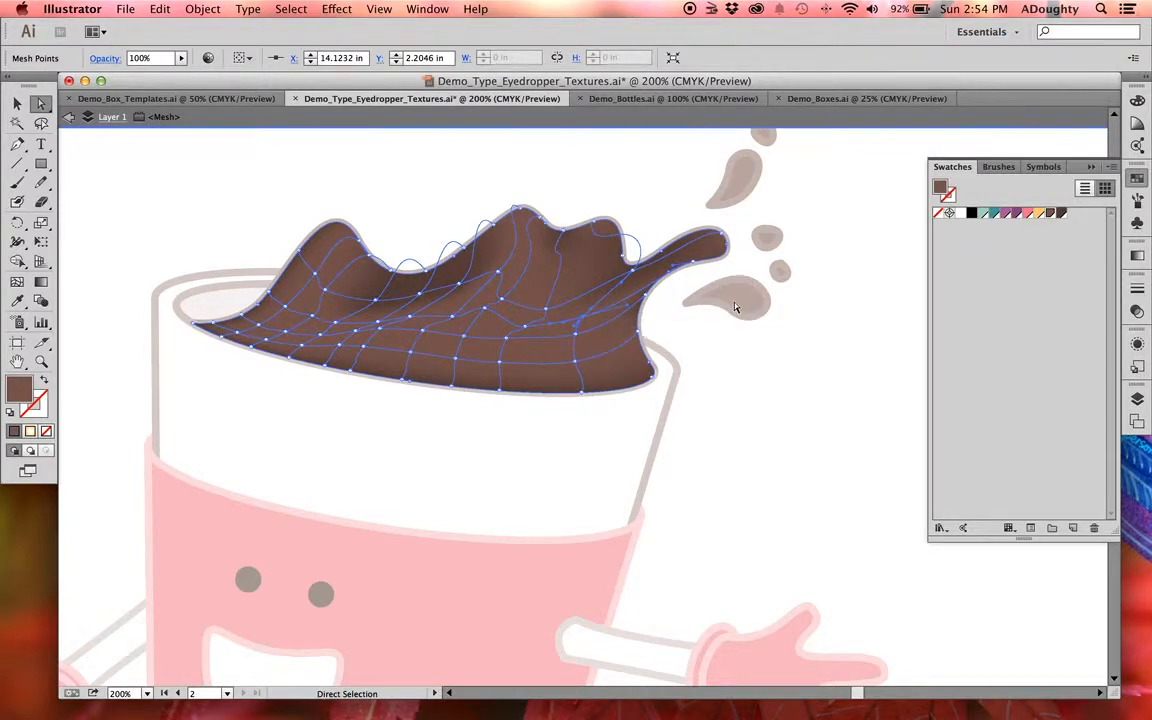
pyautogui.click(856, 291)
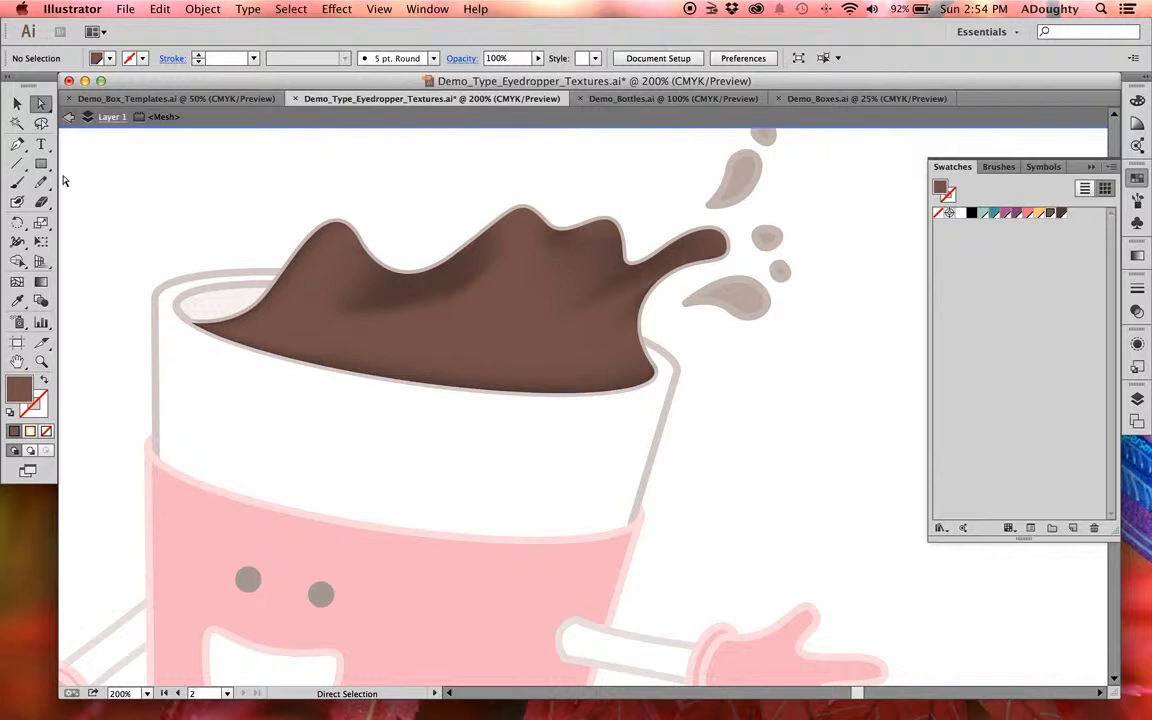
# - Exit the coffee mesh's isolation mode and leave the mesh deselected
pyautogui.click(17, 103)
pyautogui.doubleClick(152, 245)
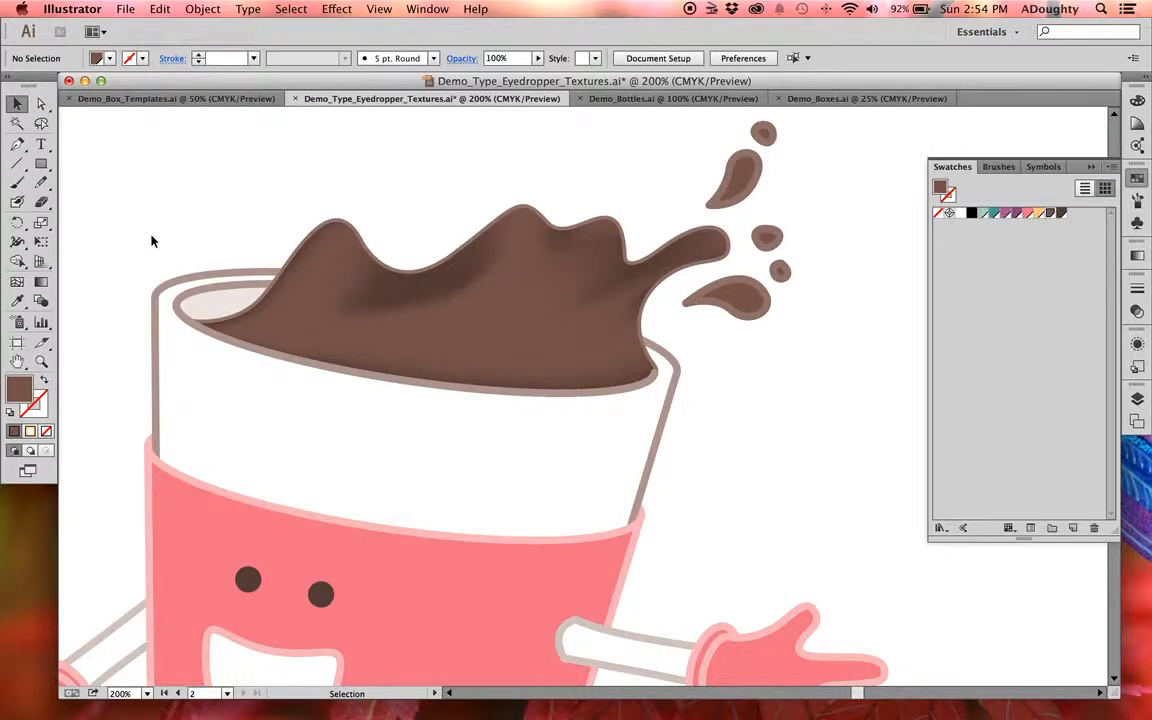
pyautogui.click(336, 241)
pyautogui.click(391, 179)
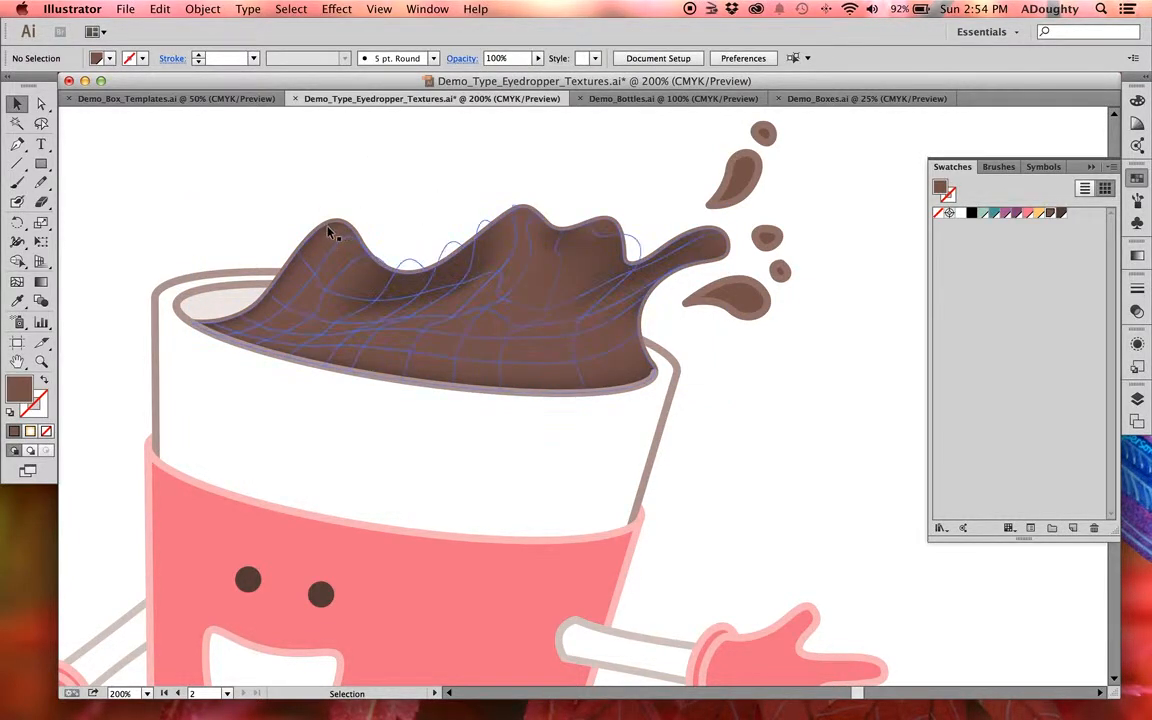
pyautogui.click(357, 266)
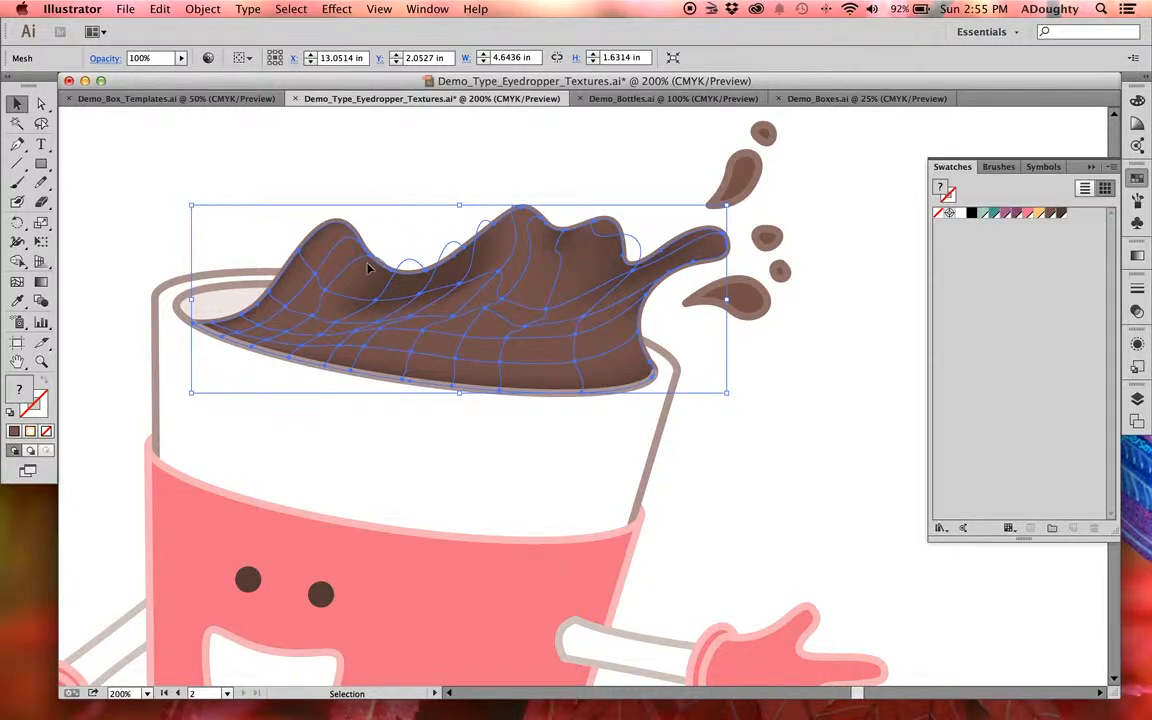
pyautogui.click(355, 195)
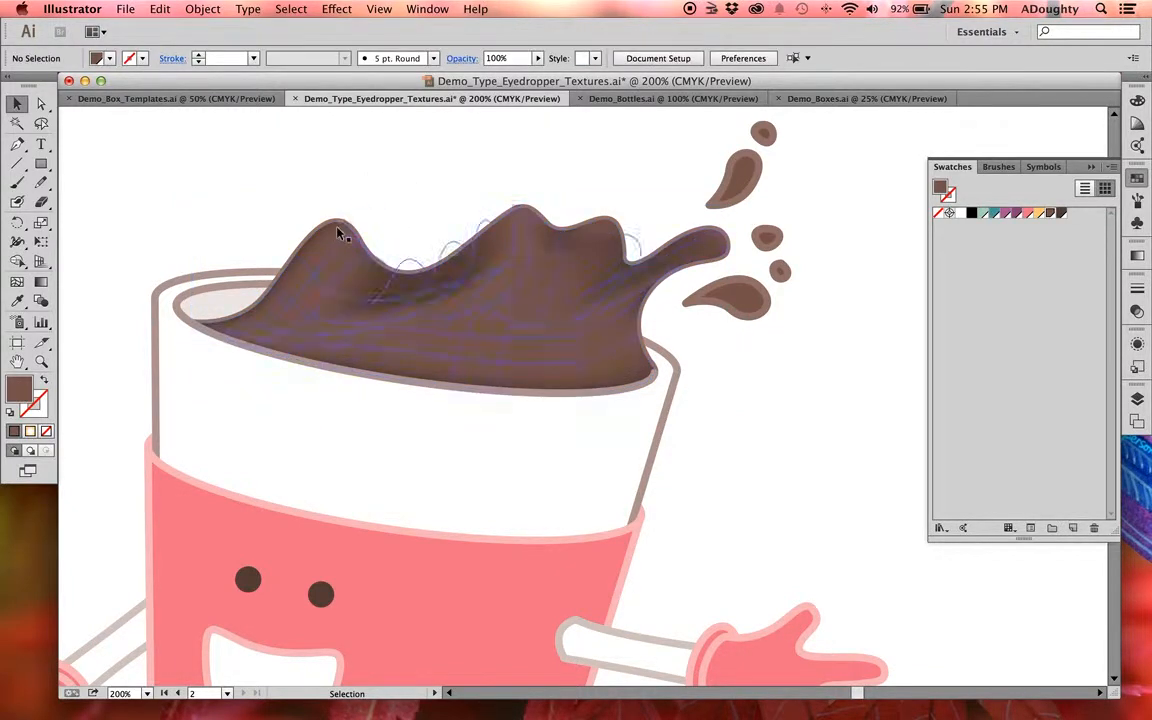
# - Select only the coffee's outlined path lying behind the mesh, excluding the mesh from the selection
pyautogui.moveTo(357, 203); pyautogui.dragTo(333, 245)
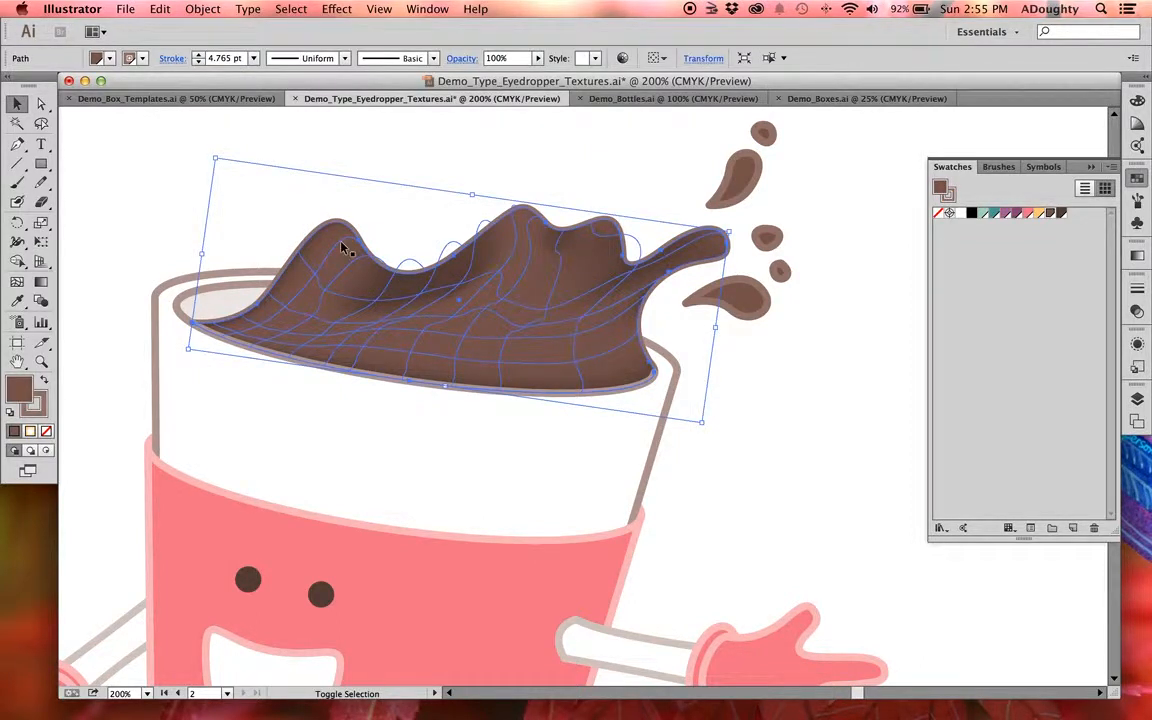
pyautogui.click(341, 248)
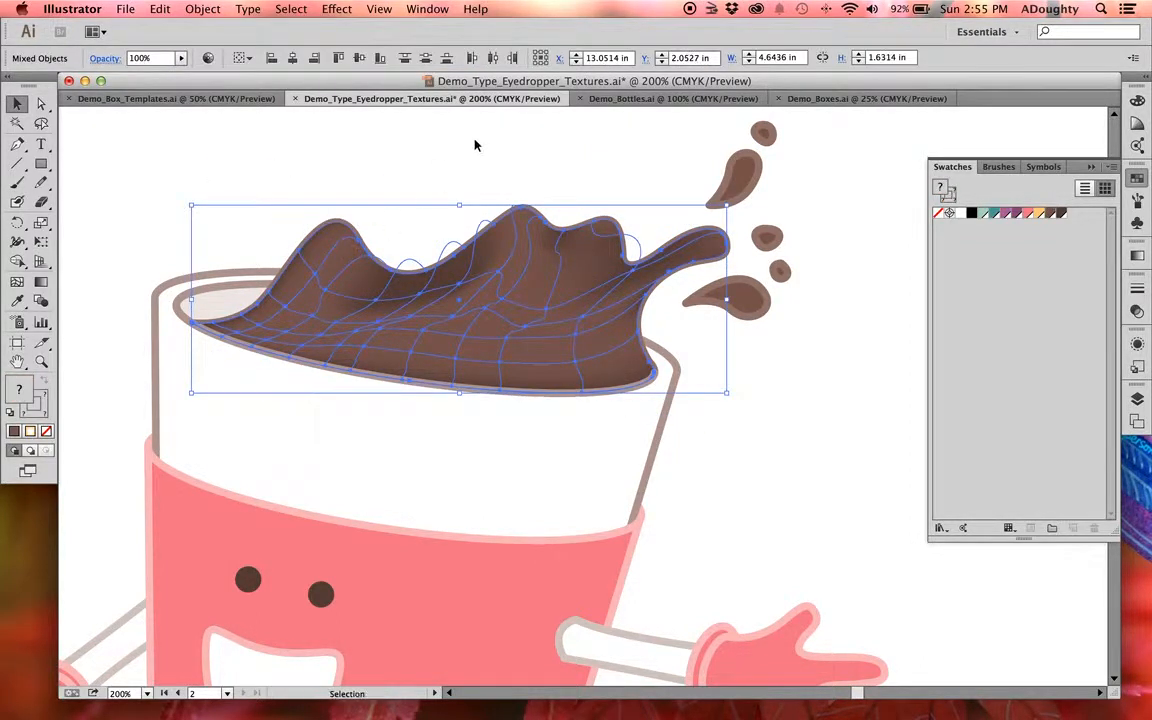
pyautogui.click(440, 149)
pyautogui.click(331, 246)
pyautogui.moveTo(370, 186); pyautogui.dragTo(300, 260)
pyautogui.keyDown('shift'); pyautogui.click(336, 227); pyautogui.keyUp('shift')
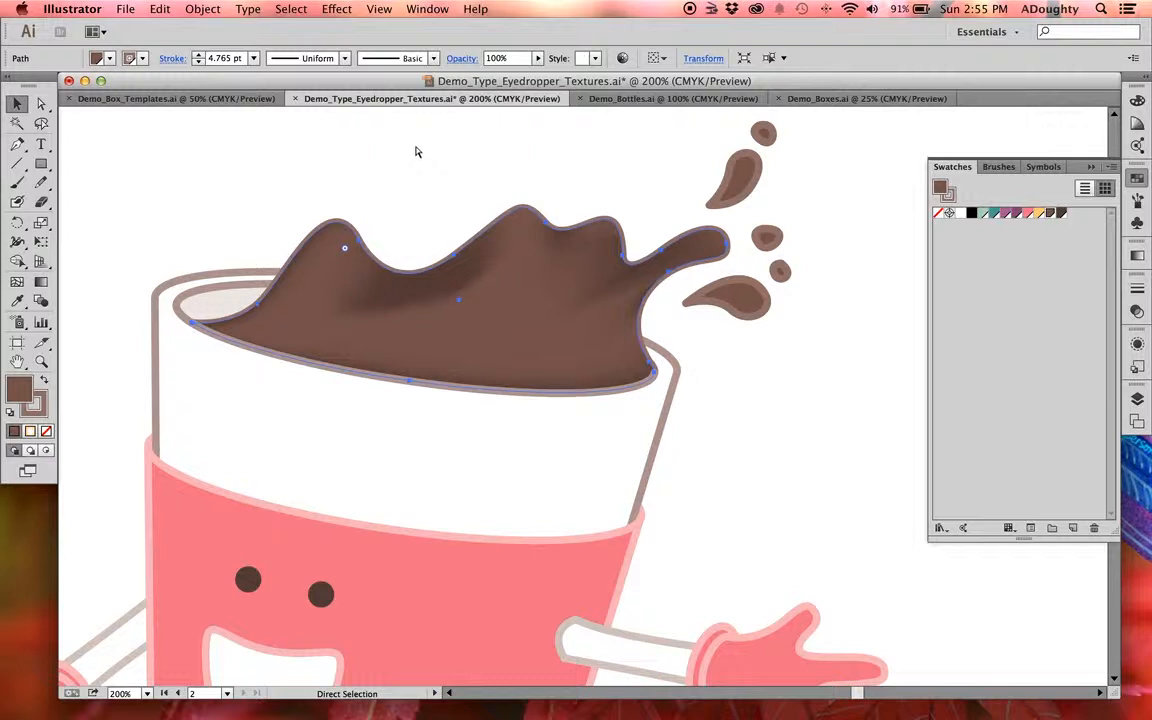
# - Cut the coffee's outlined path, paste it in front of the mesh, and remove its fill so only the stroke remains
pyautogui.press('v')
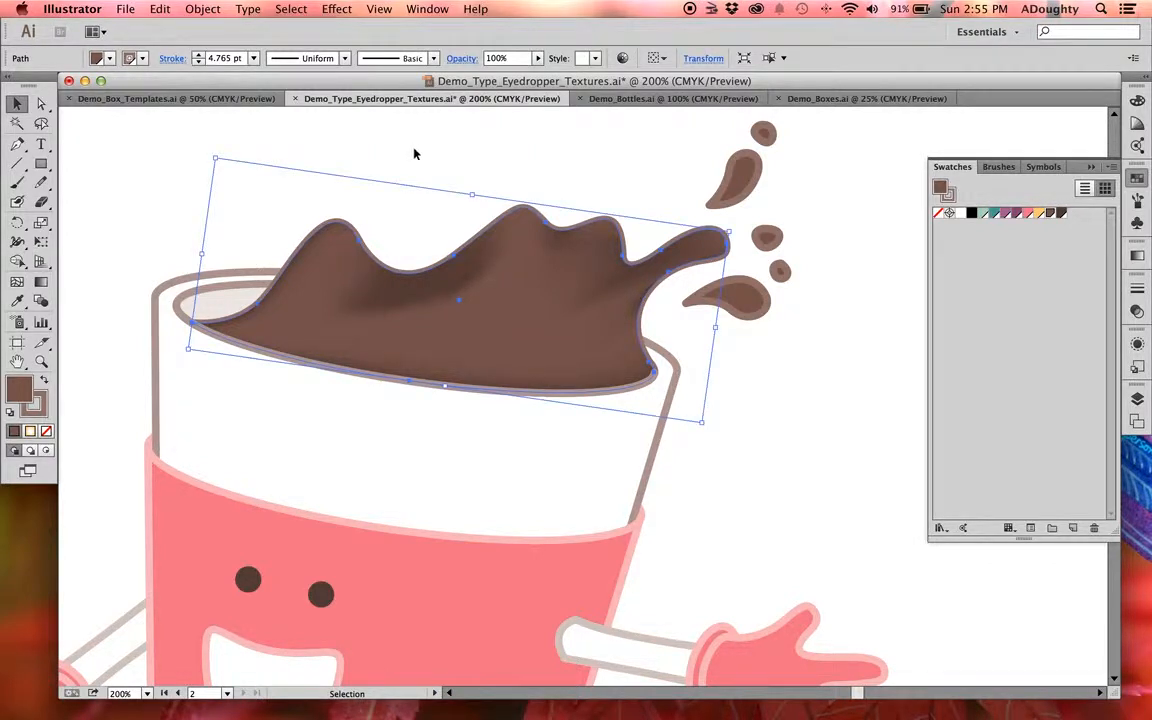
pyautogui.press('Delete')
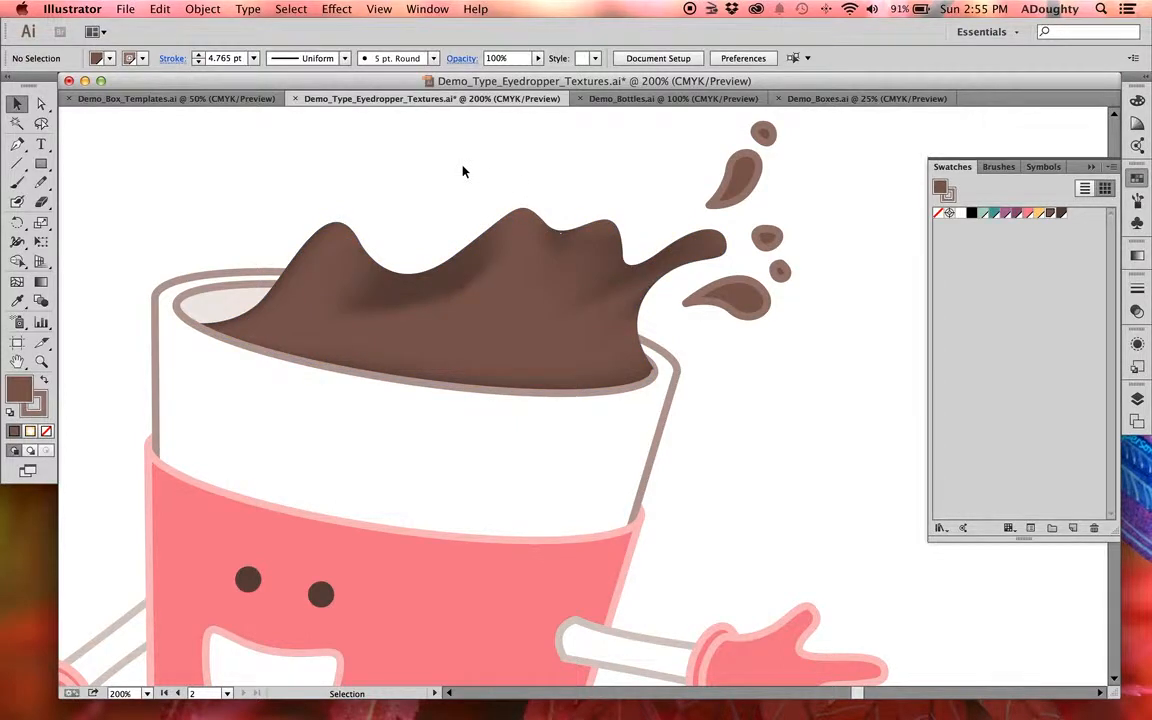
pyautogui.press('super+z')
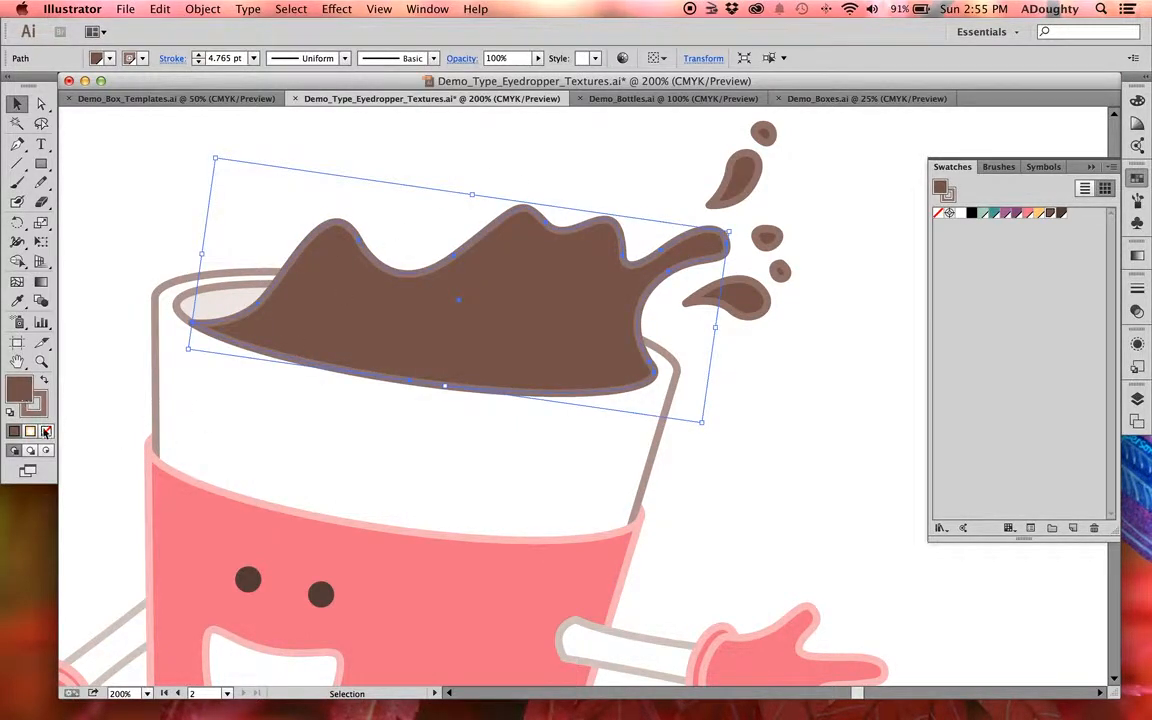
pyautogui.click(48, 433)
pyautogui.click(117, 200)
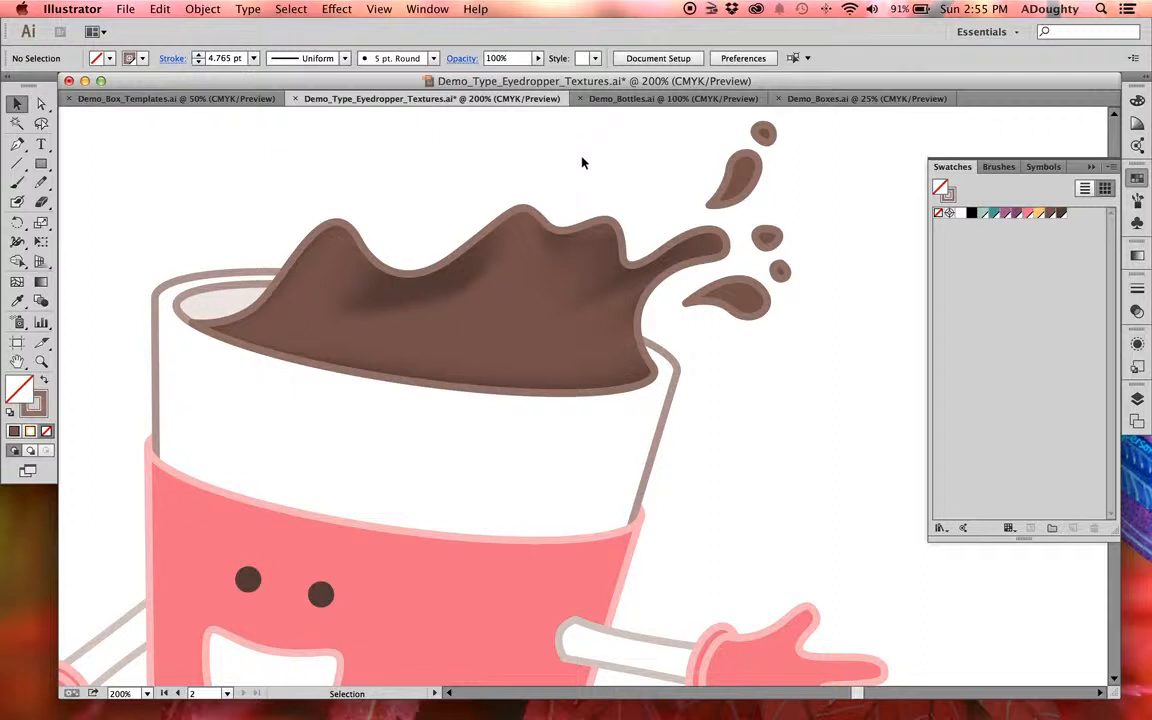
# - Cut the coffee mesh together with its outline and paste them in place behind the cup's front inner rim line
pyautogui.moveTo(580, 159); pyautogui.dragTo(470, 140)
pyautogui.moveTo(568, 176); pyautogui.dragTo(480, 232)
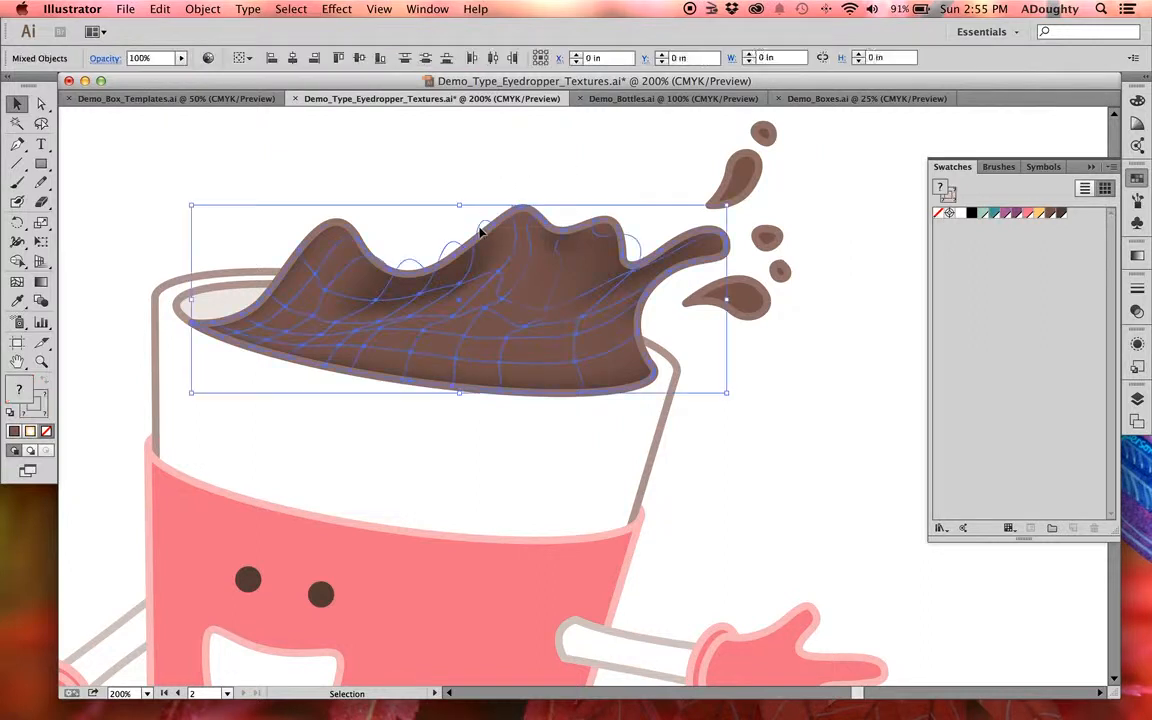
pyautogui.press('a')
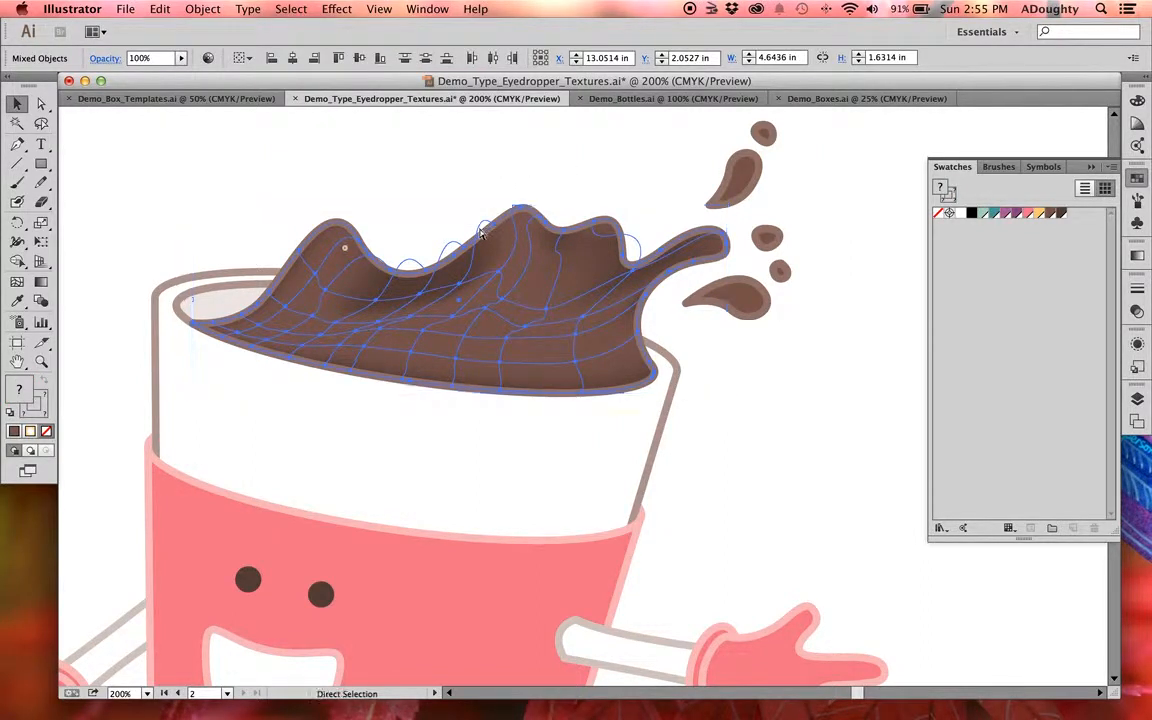
pyautogui.press('Delete')
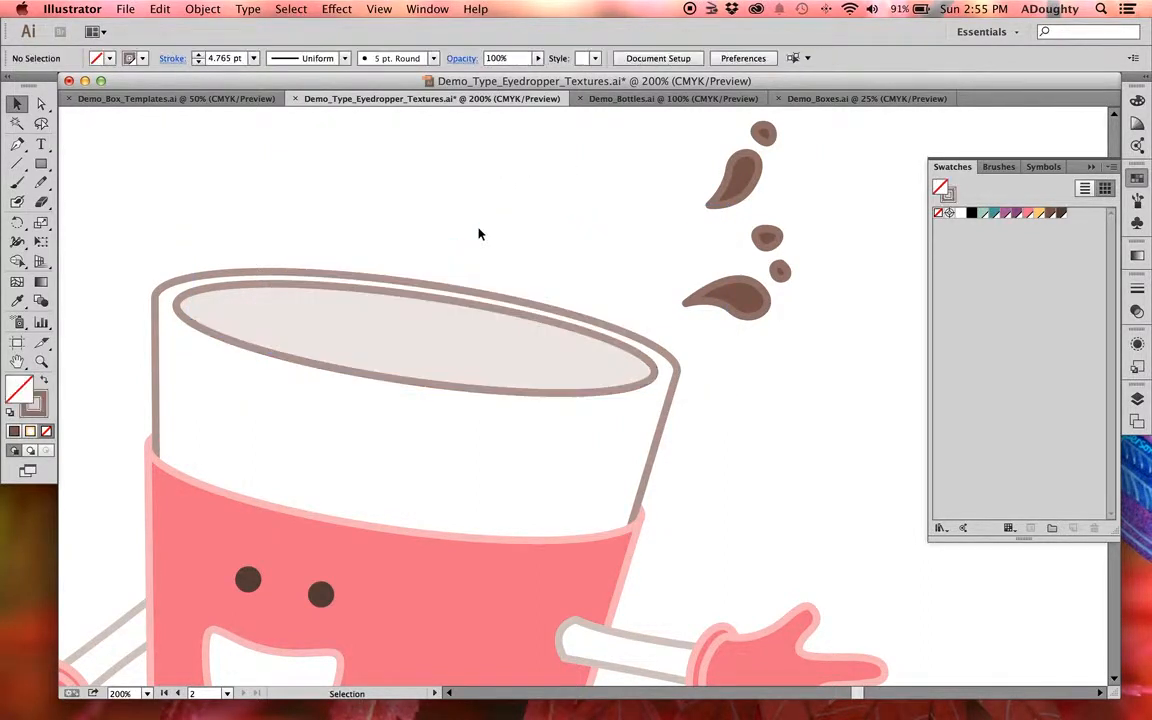
pyautogui.click(419, 386)
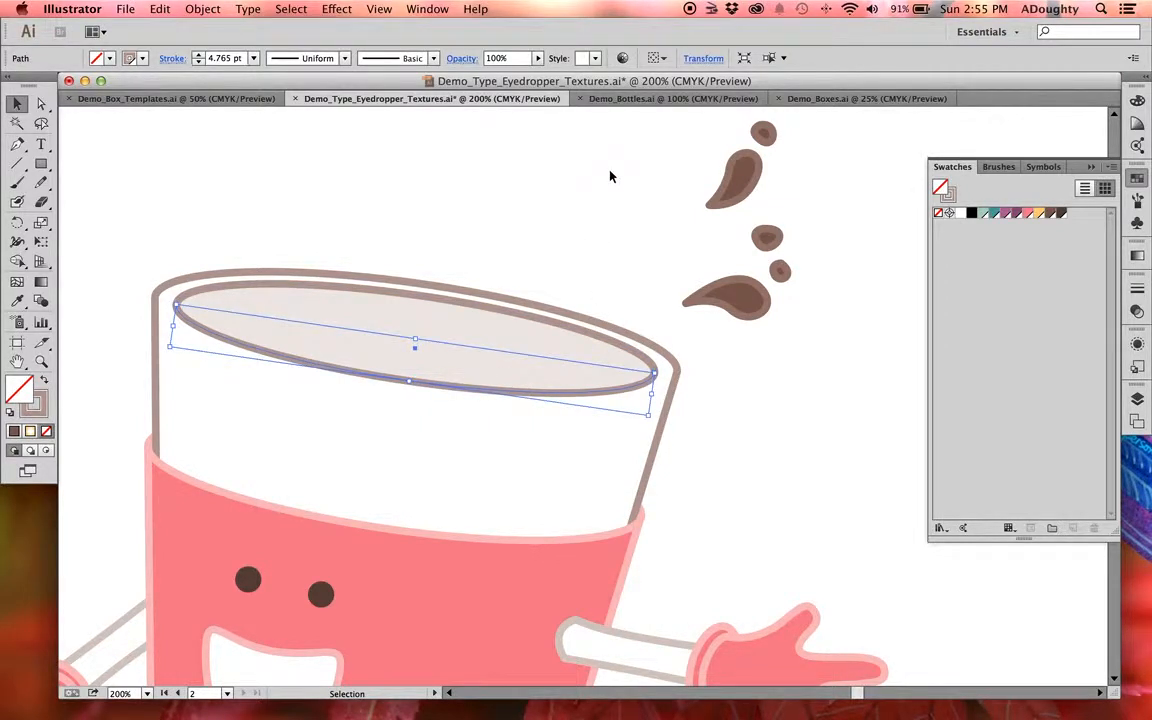
pyautogui.hotkey('ctrl', 'z')
pyautogui.hotkey('ctrl', 'z')
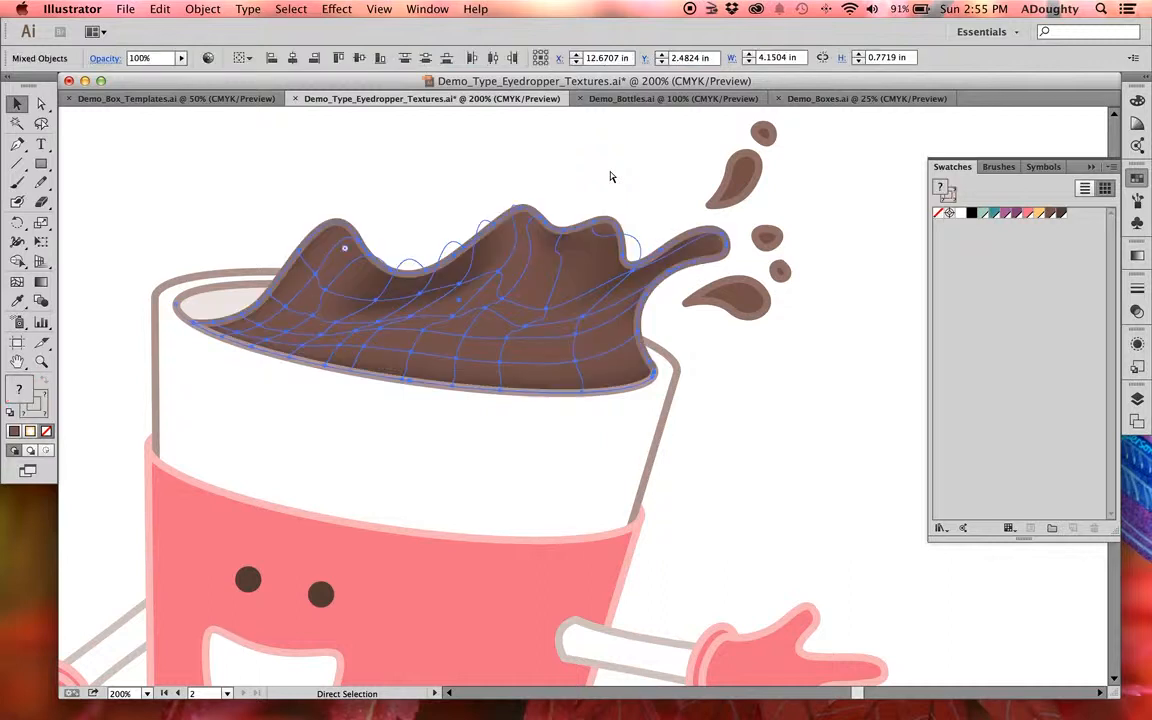
pyautogui.click(619, 158)
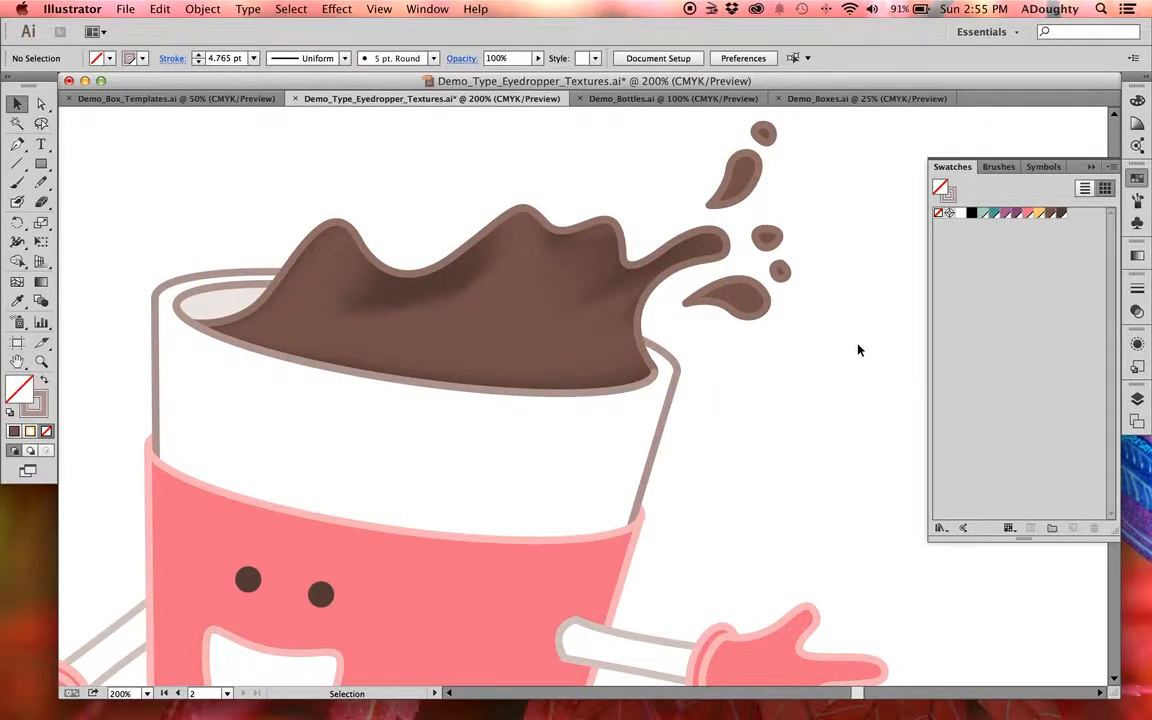
# - Review the shaded coffee splash on the cup and the donut character at 150% zoom
pyautogui.press('super+minus')
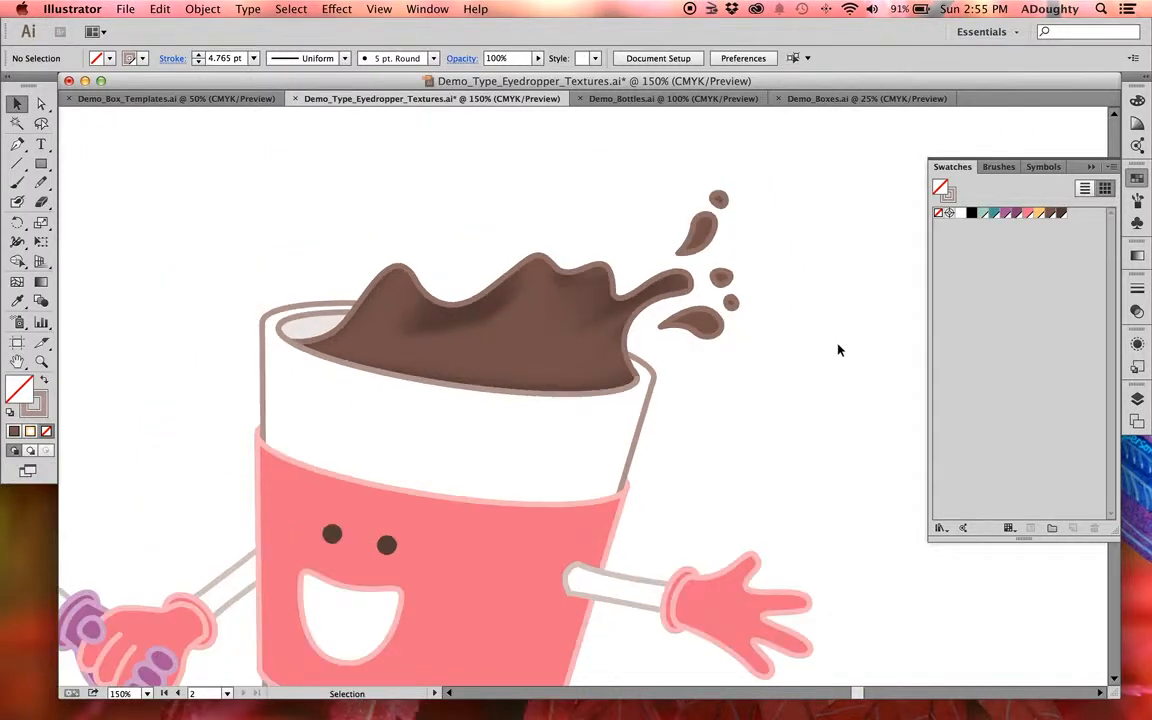
pyautogui.hscroll(3, 790, 300)
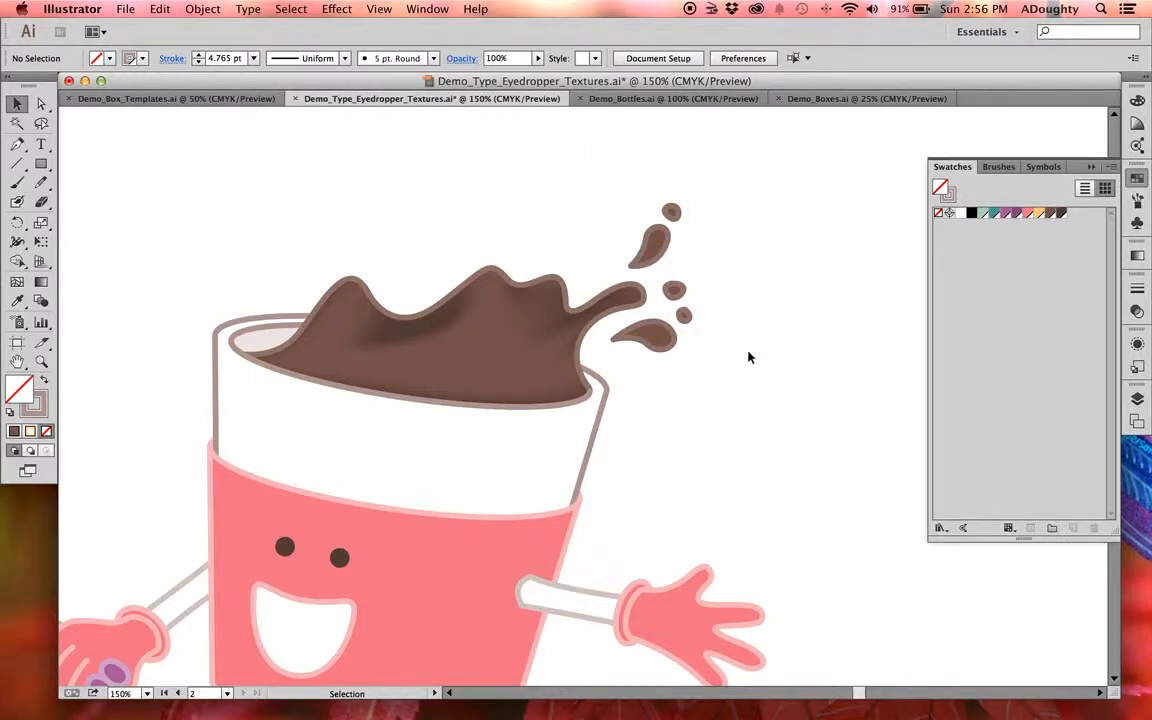
pyautogui.moveTo(257, 307); pyautogui.dragTo(782, 329)
pyautogui.moveTo(478, 323); pyautogui.dragTo(799, 280)
pyautogui.moveTo(573, 296); pyautogui.dragTo(940, 290)
pyautogui.moveTo(745, 289); pyautogui.dragTo(584, 293)
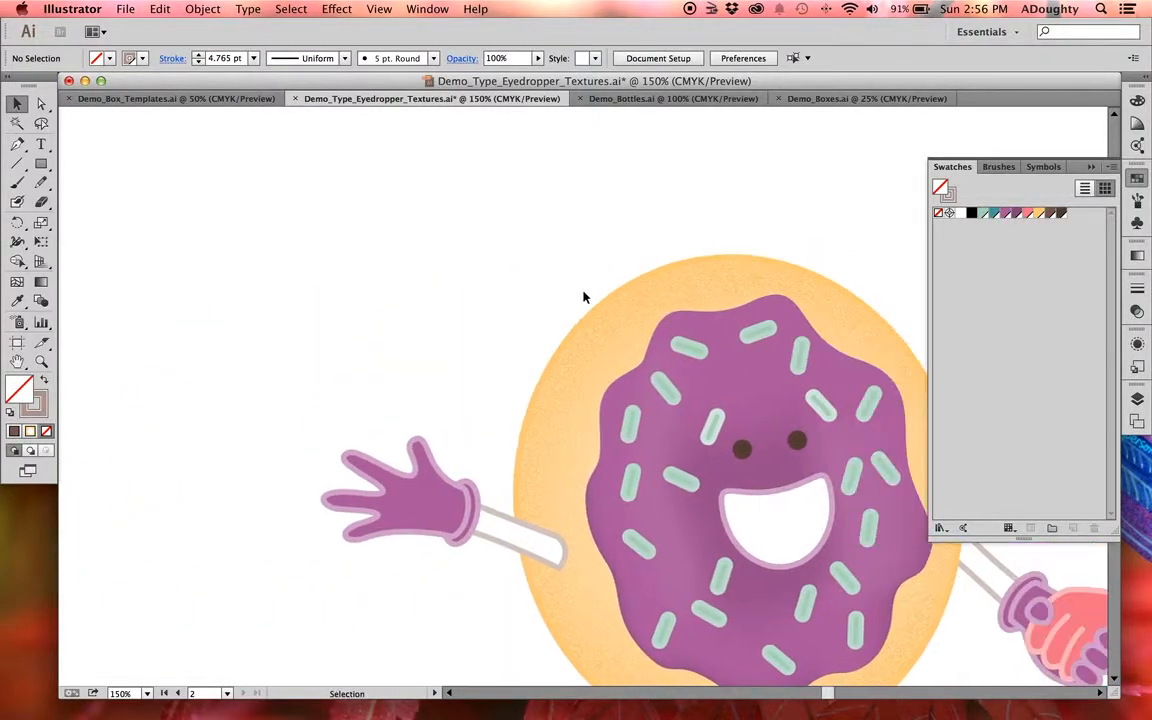
# - Examine the shading and highlights on the finished logo's coffee droplets at 200% zoom
pyautogui.press('super+minus')
pyautogui.press('super+minus')
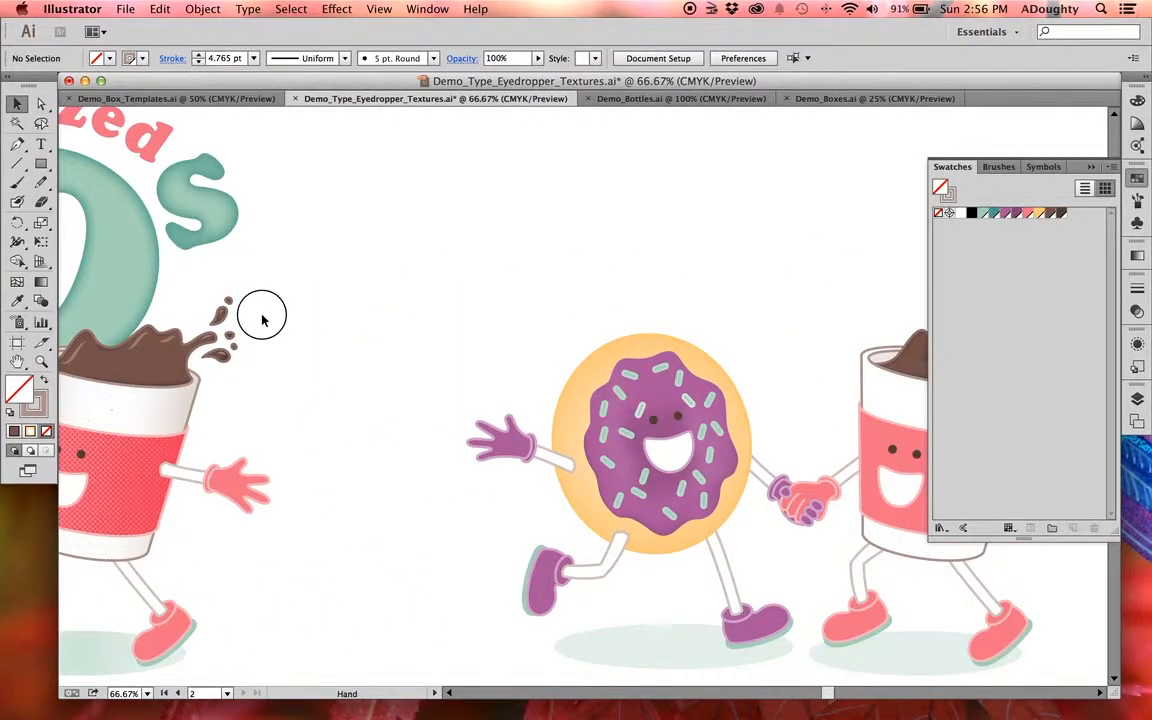
pyautogui.moveTo(262, 318); pyautogui.dragTo(486, 319)
pyautogui.press('super+equal')
pyautogui.press('super+equal')
pyautogui.press('super+equal')
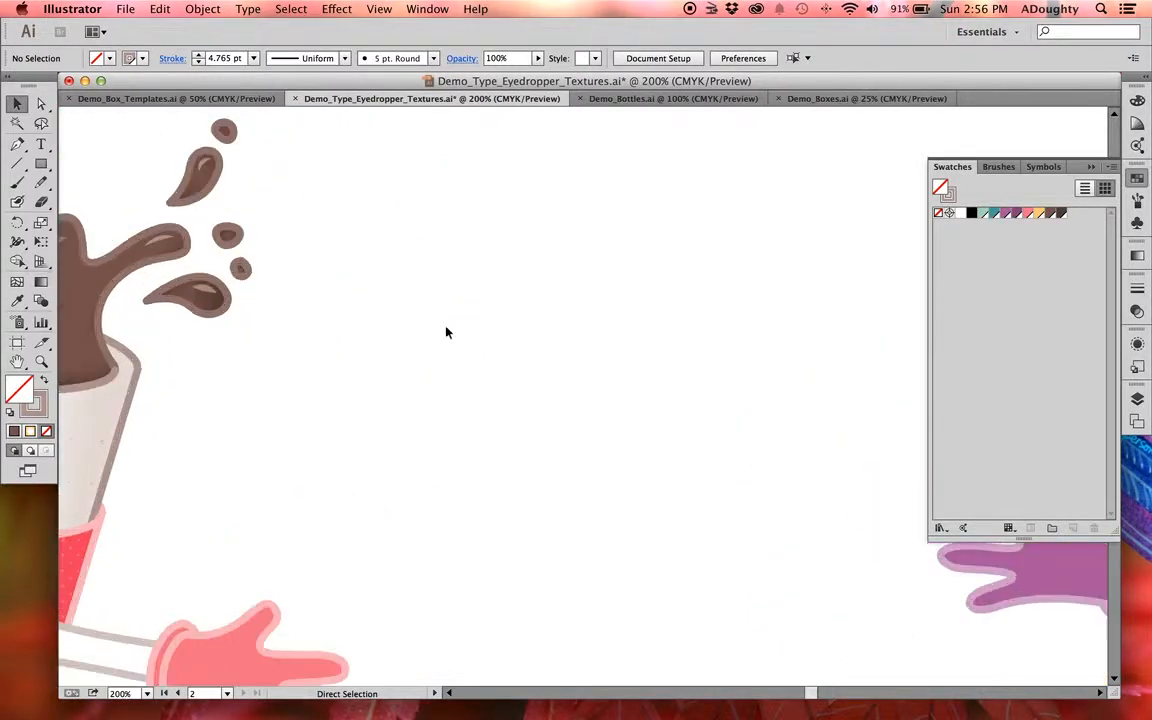
pyautogui.moveTo(316, 324); pyautogui.dragTo(408, 316)
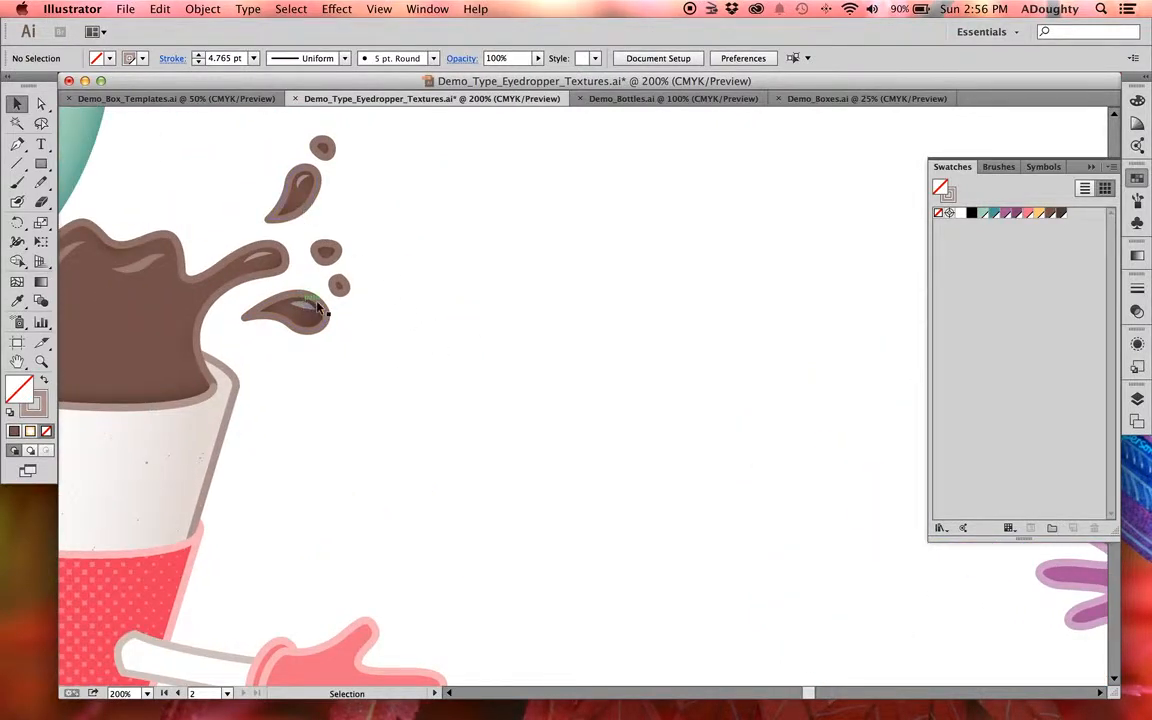
pyautogui.moveTo(711, 276); pyautogui.dragTo(622, 283)
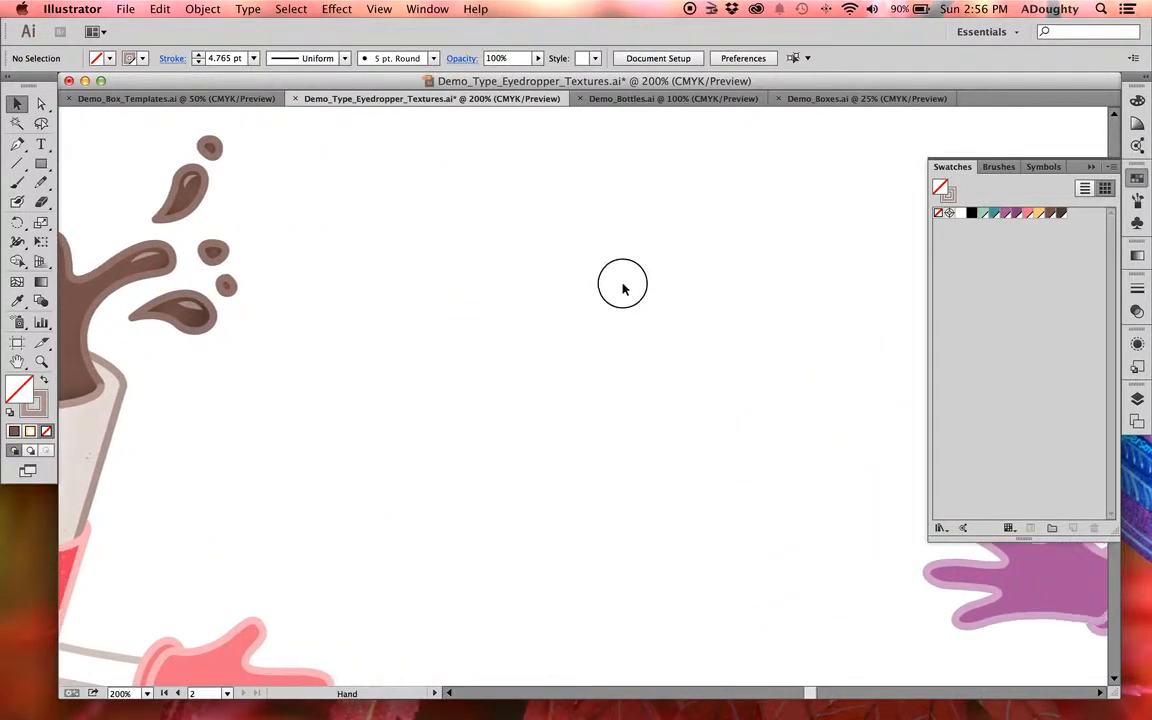
pyautogui.moveTo(712, 290); pyautogui.dragTo(366, 307)
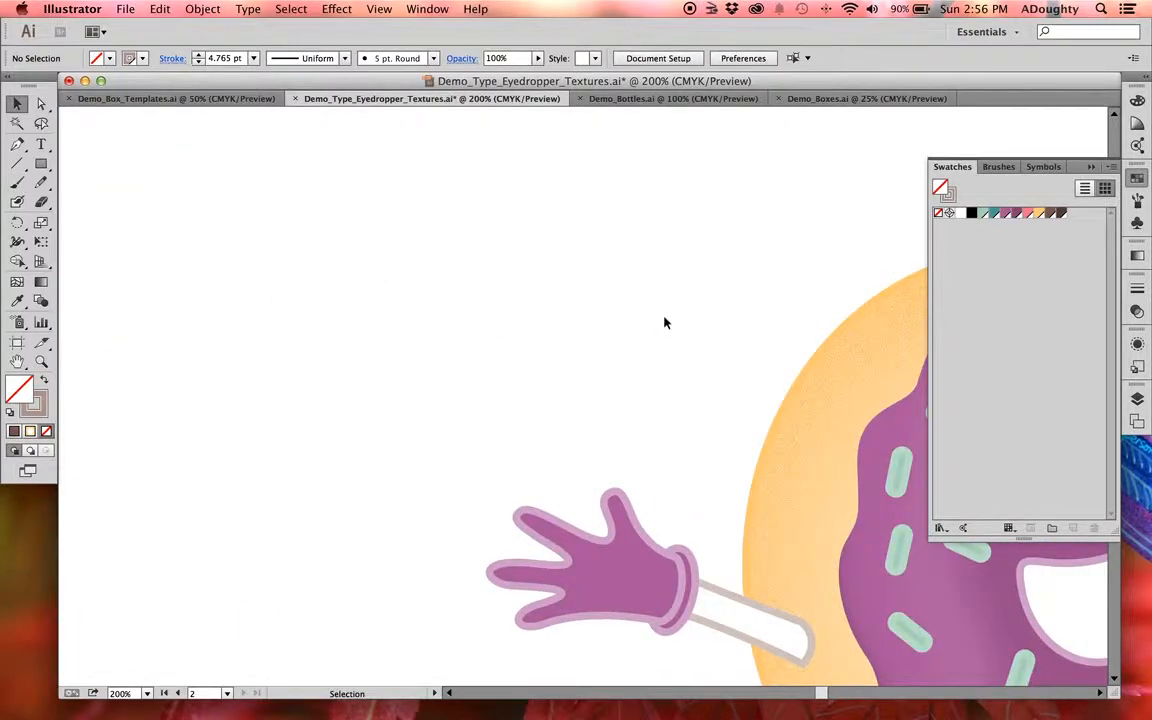
# - Select the large upper teardrop of the coffee splash on the unfinished cup beside the donut
pyautogui.press('super+minus')
pyautogui.press('super+minus')
pyautogui.press('super+minus')
pyautogui.moveTo(562, 331); pyautogui.dragTo(311, 301)
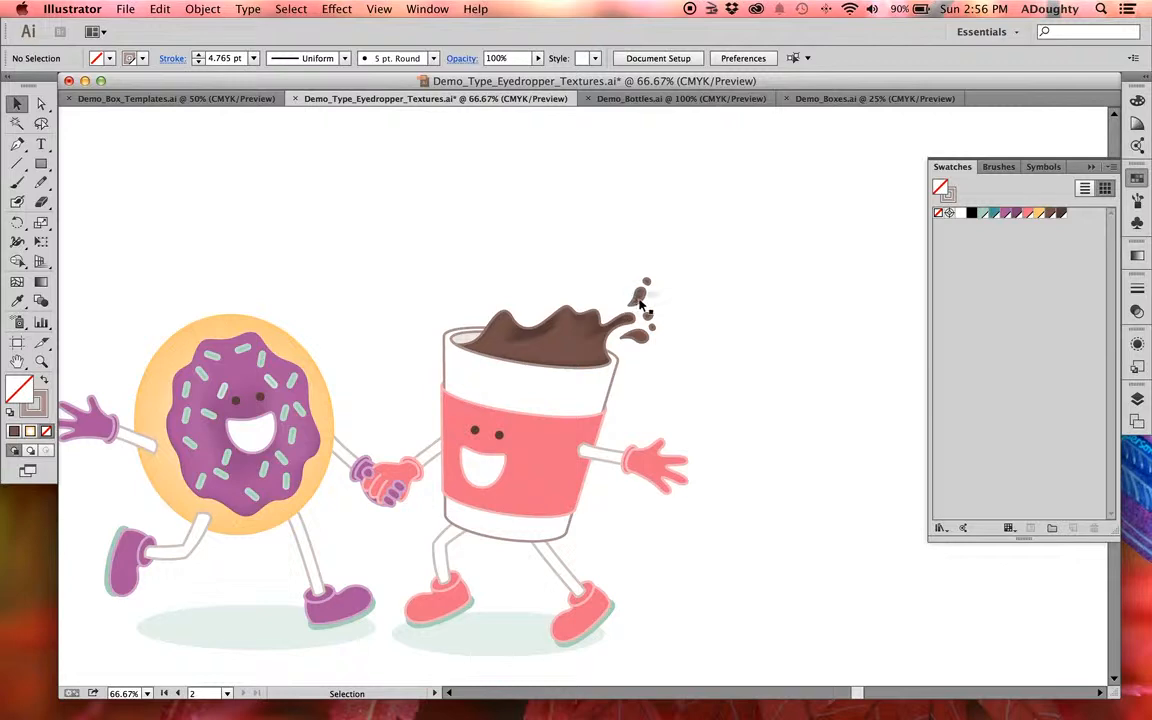
pyautogui.press('super+equal')
pyautogui.press('super+equal')
pyautogui.press('super+equal')
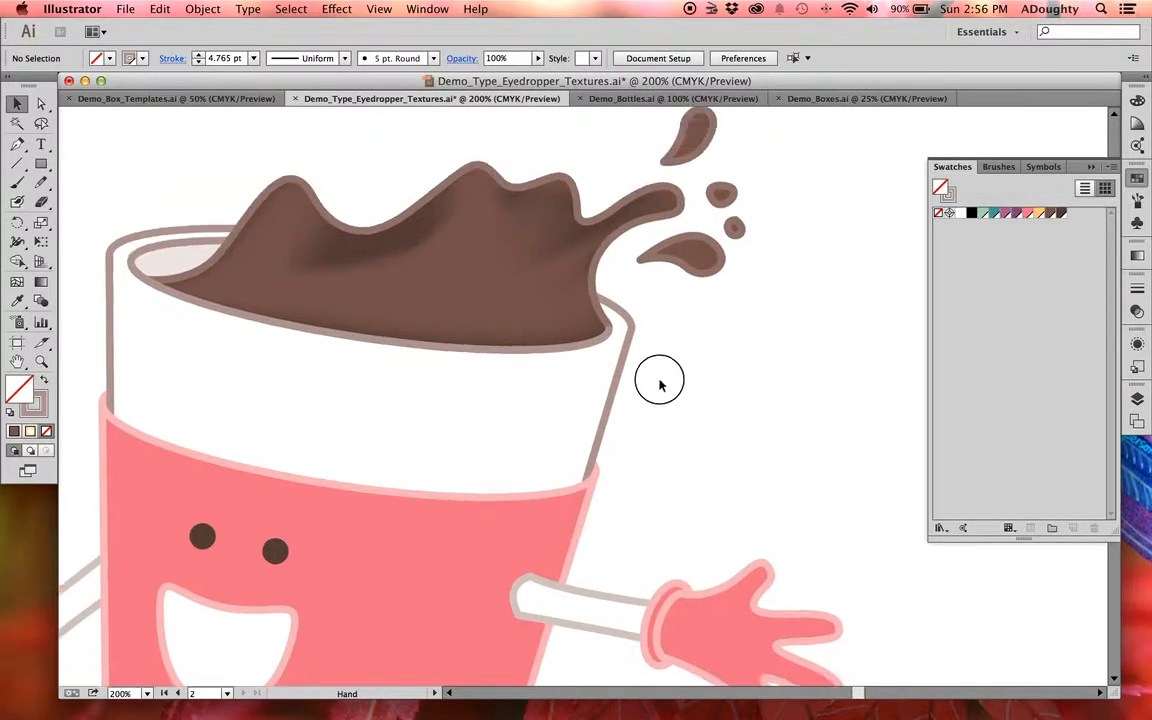
pyautogui.moveTo(659, 384); pyautogui.dragTo(625, 396)
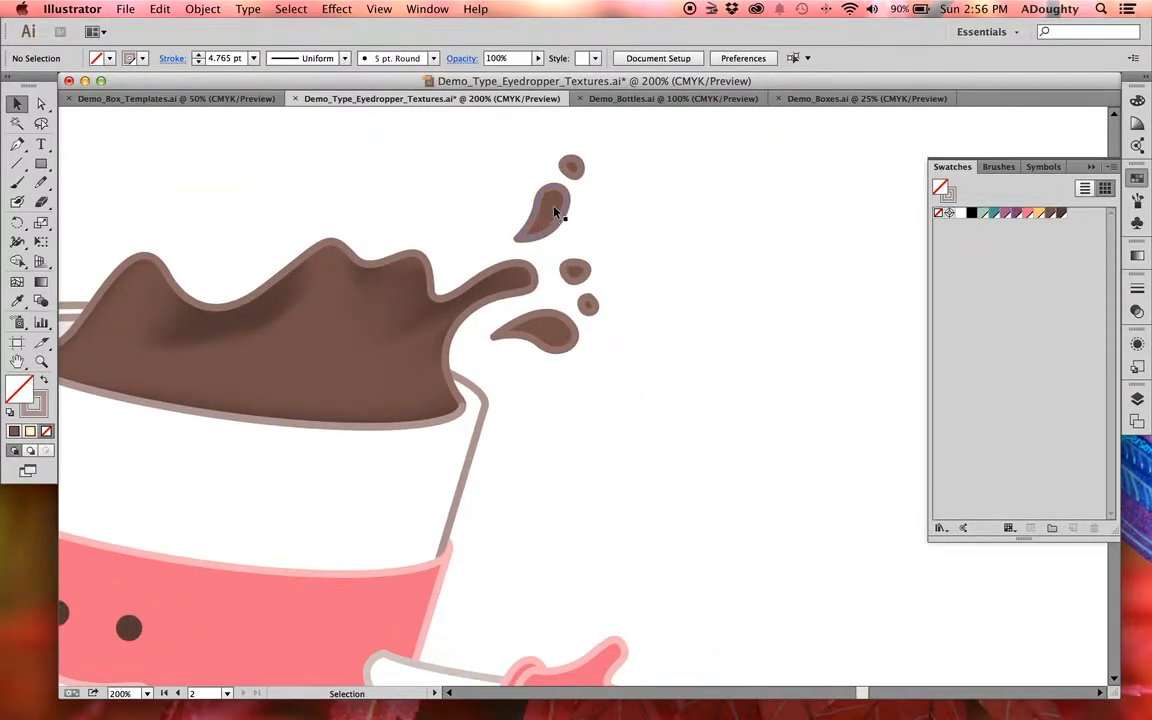
pyautogui.click(549, 214)
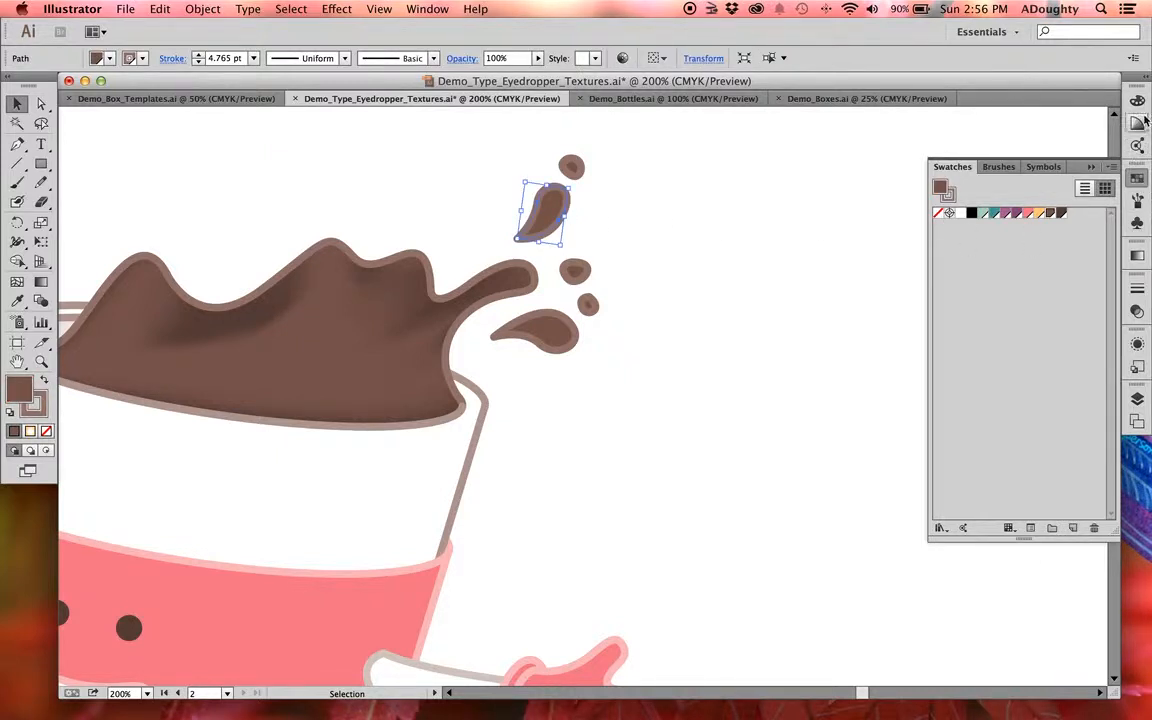
# - Open the gradient settings as a floating palette near the selected coffee droplet, with the color swatches open alongside
pyautogui.click(1137, 257)
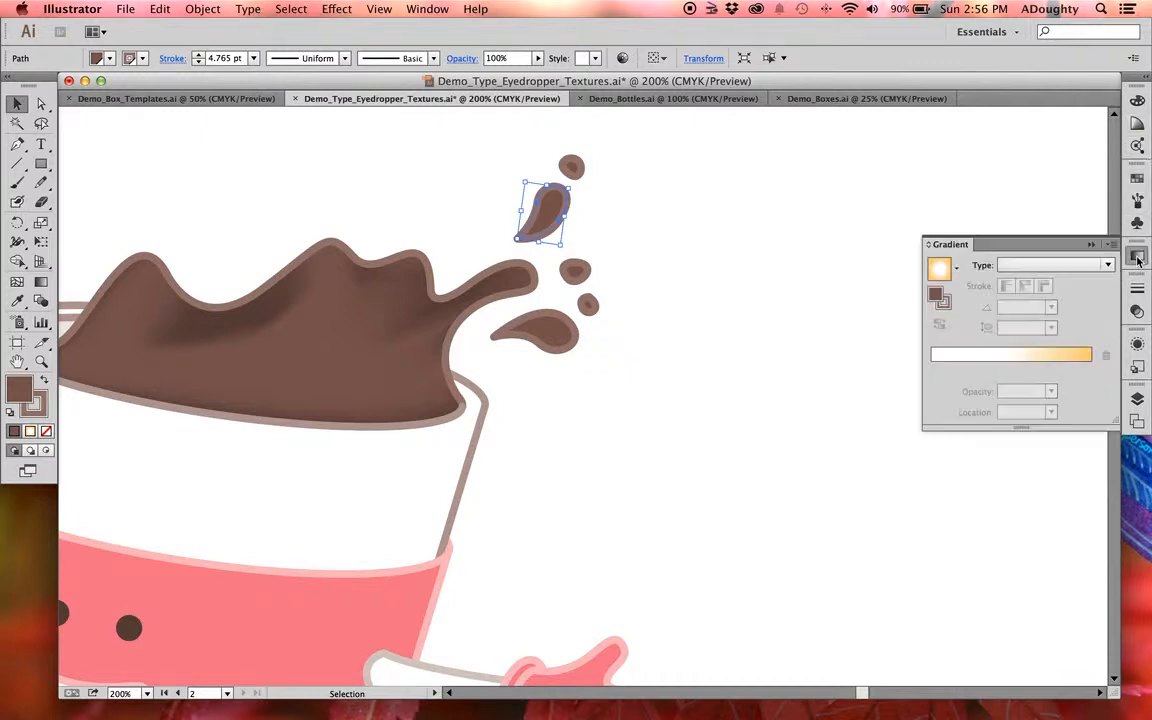
pyautogui.moveTo(960, 244); pyautogui.dragTo(738, 321)
pyautogui.click(1137, 176)
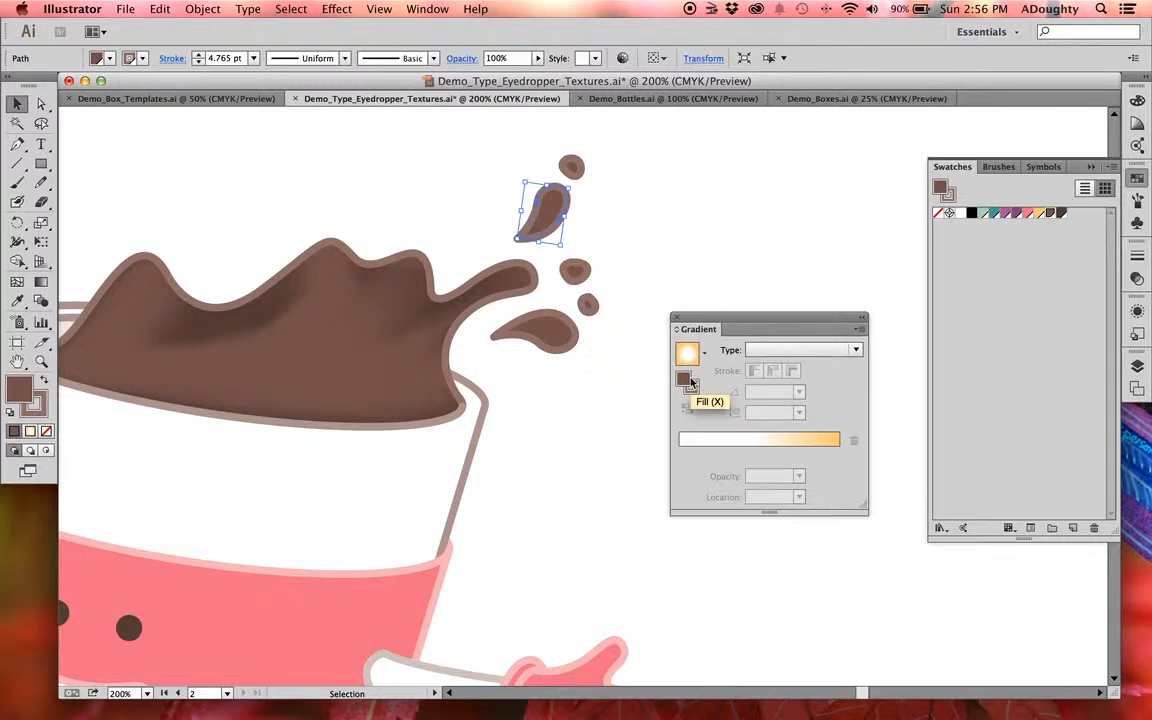
# - Fill the selected upper teardrop splash with a radial gradient, using medium brown at the centre and dark brown at the edge
pyautogui.click(803, 350)
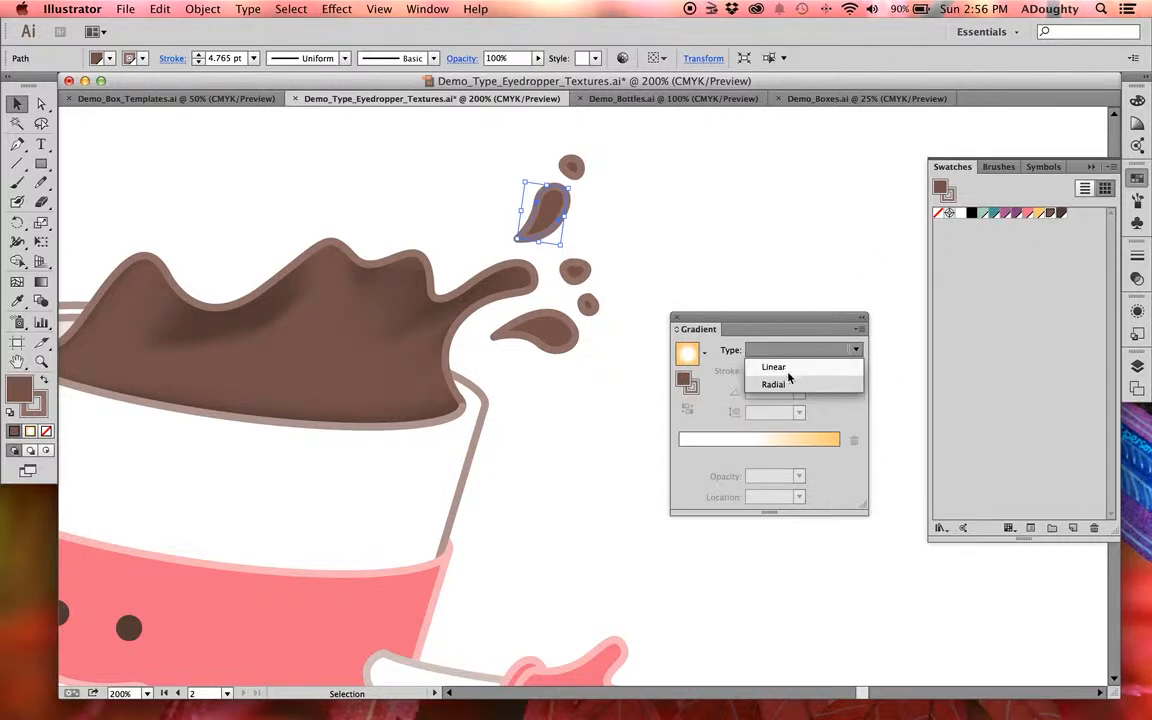
pyautogui.click(789, 383)
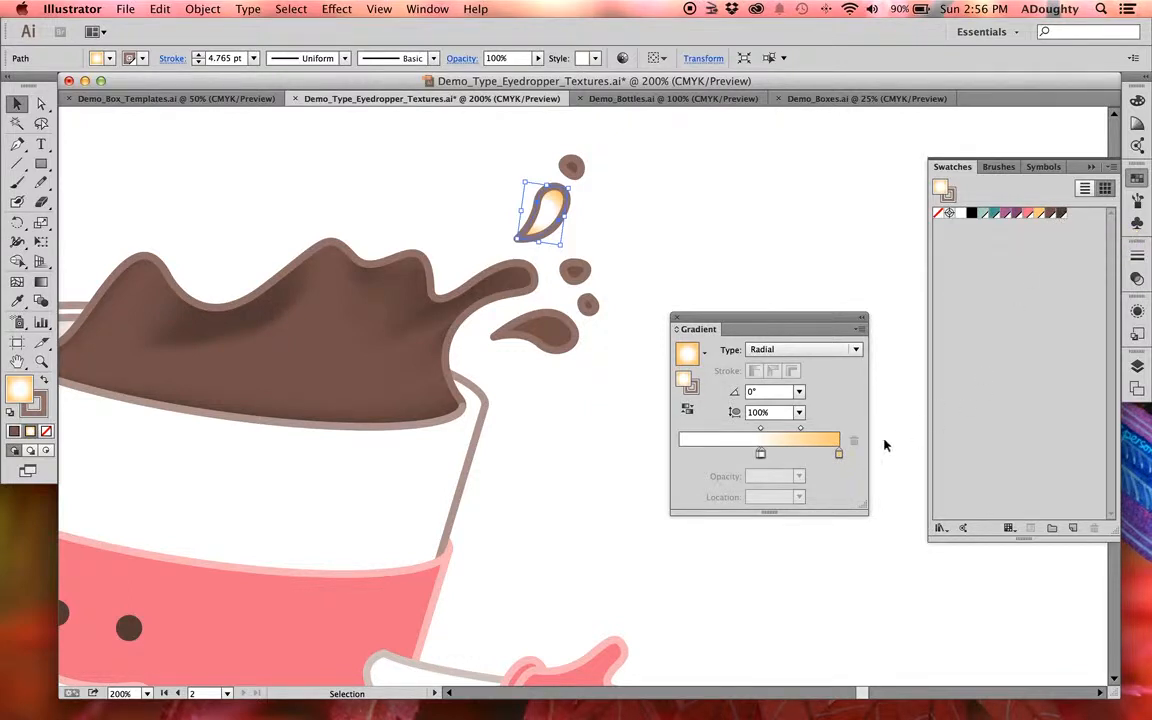
pyautogui.moveTo(760, 455); pyautogui.dragTo(743, 491)
pyautogui.moveTo(1065, 213); pyautogui.dragTo(859, 455)
pyautogui.moveTo(759, 455); pyautogui.dragTo(737, 455)
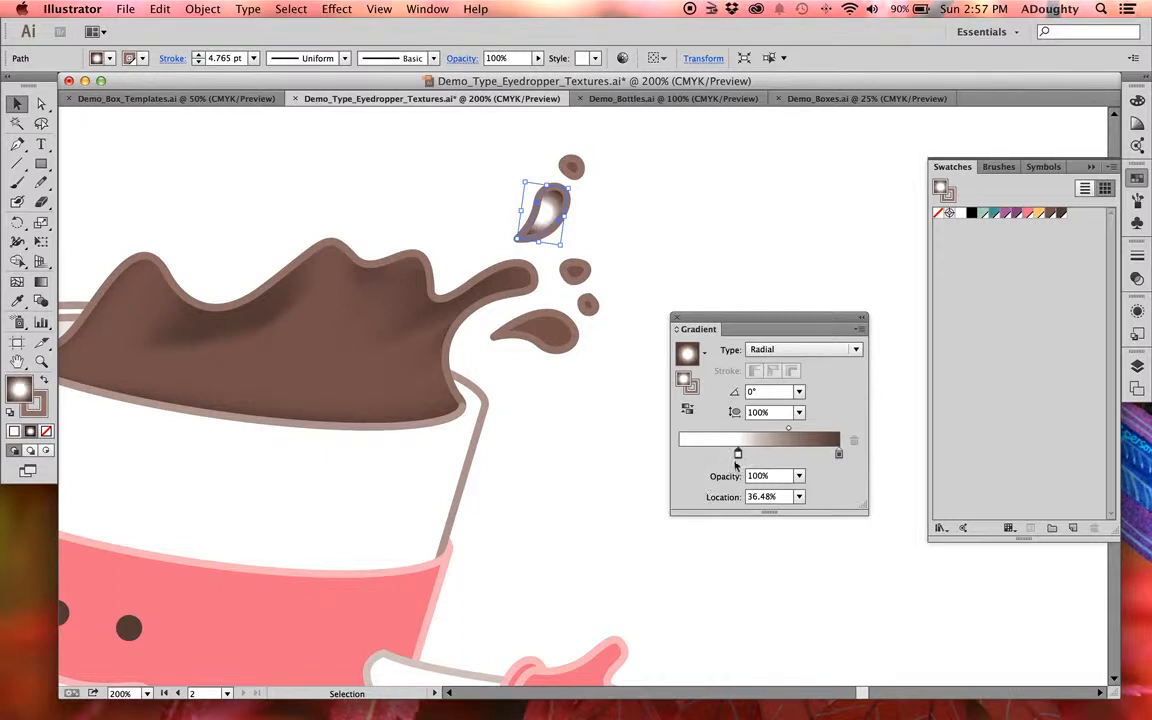
pyautogui.moveTo(1052, 217); pyautogui.dragTo(715, 514)
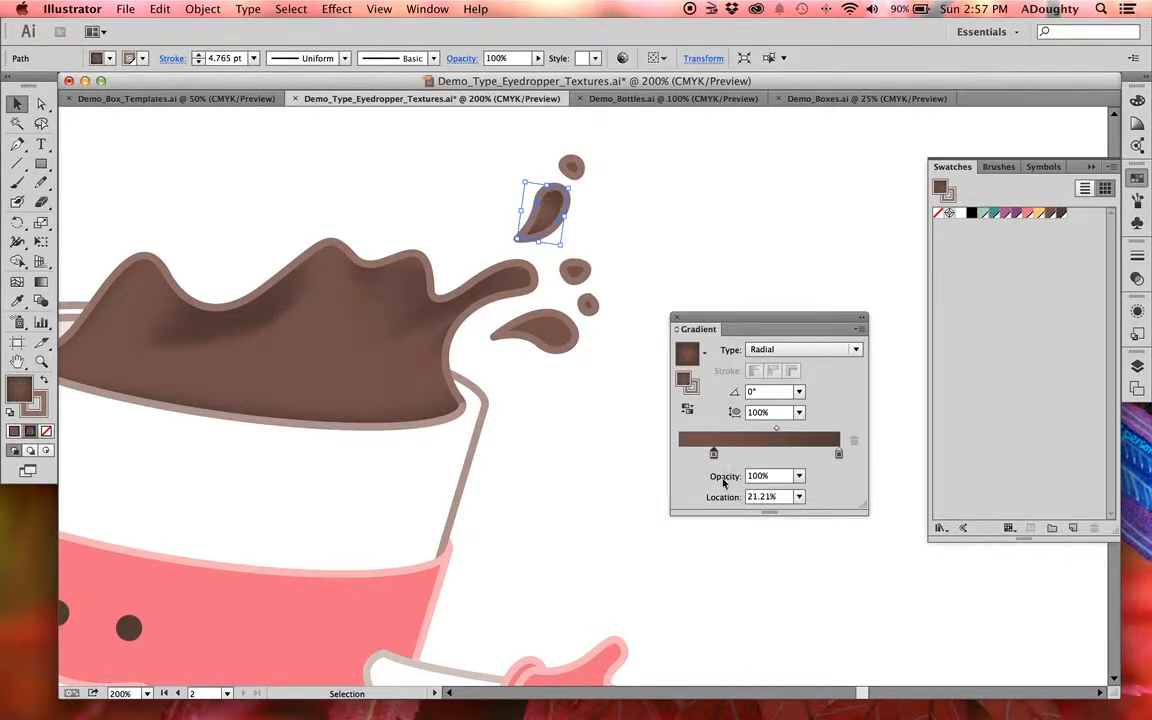
# - Adjust the gradient's lighter brown stop to a location of about 38% and deselect the droplet
pyautogui.moveTo(714, 455); pyautogui.dragTo(675, 460)
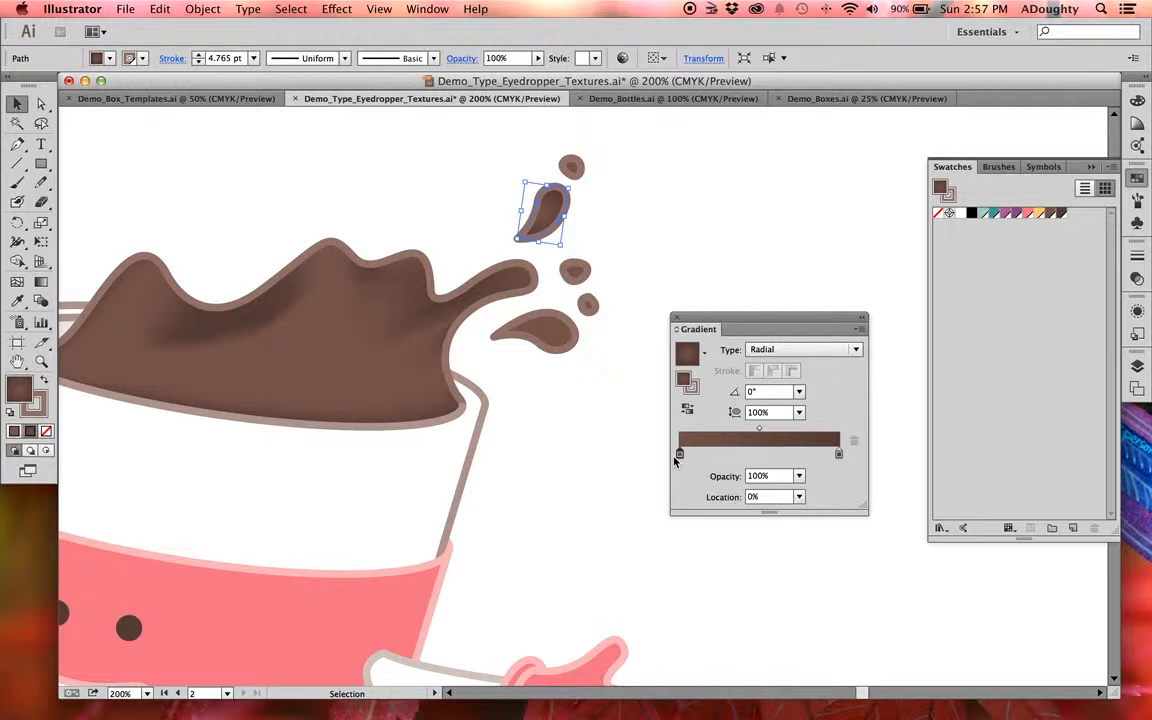
pyautogui.click(732, 455)
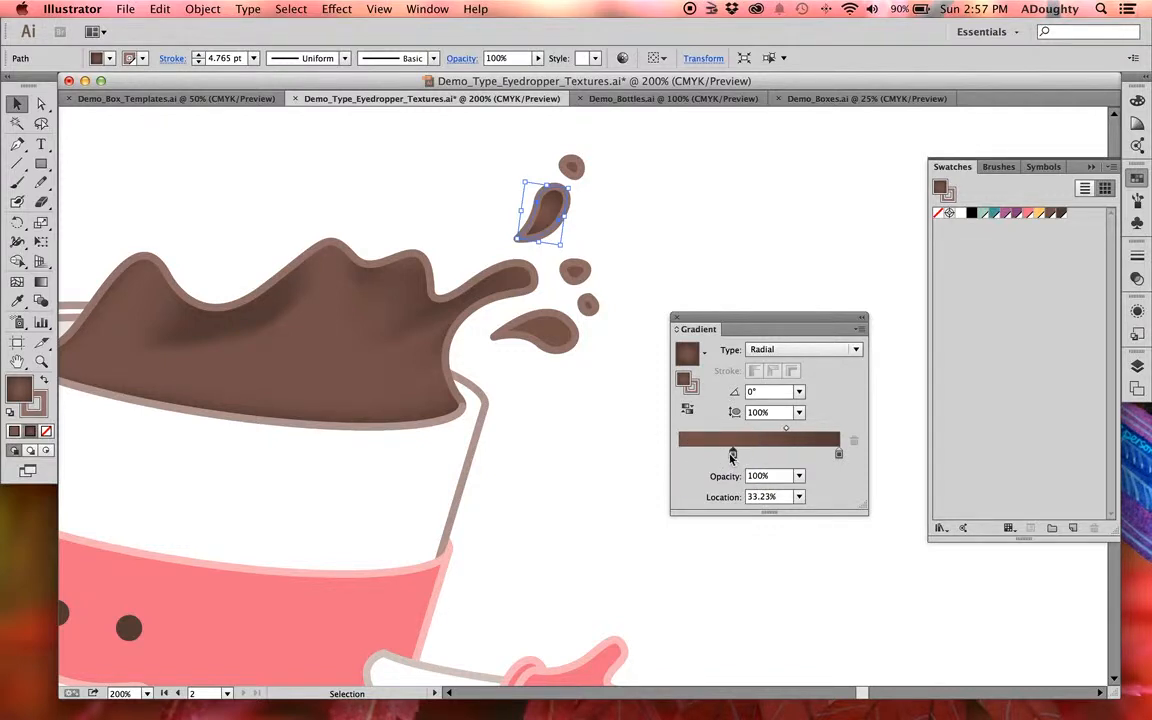
pyautogui.moveTo(732, 455)
pyautogui.mouseDown()
pyautogui.moveTo(735, 474)
pyautogui.moveTo(740, 457)
pyautogui.mouseUp()
pyautogui.click(707, 252)
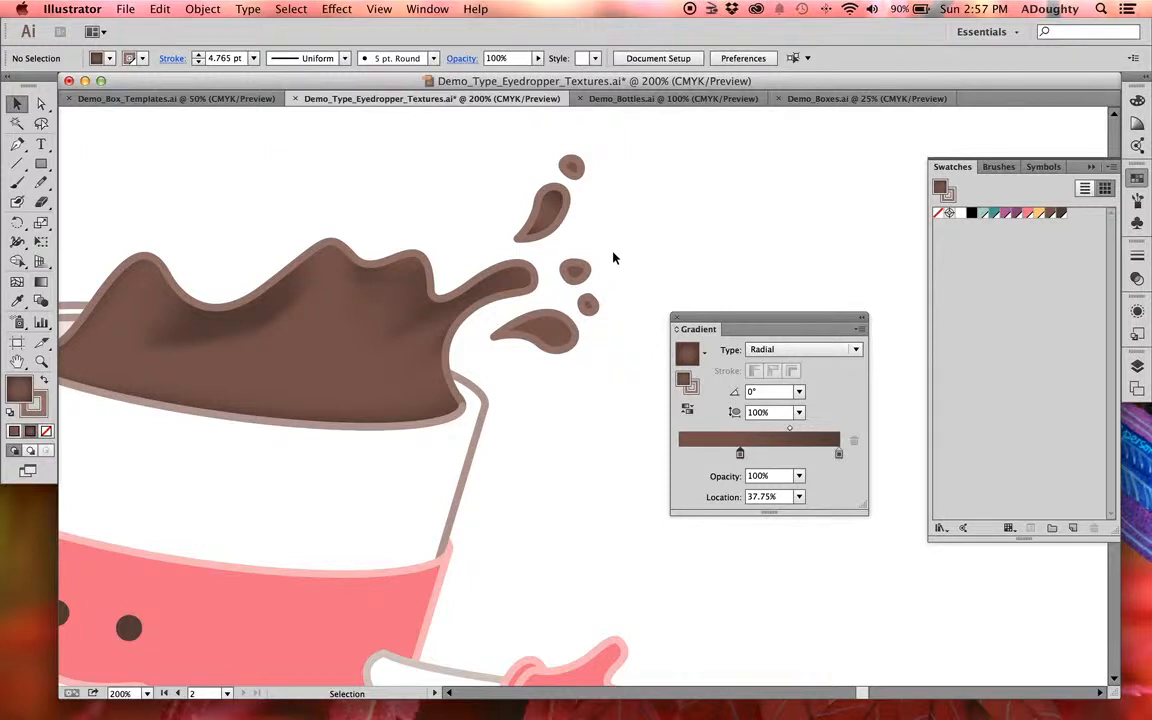
# - Select the other four coffee droplets with the Lasso and copy the teardrop's gradient fill onto them with the Eyedropper
pyautogui.click(41, 123)
pyautogui.moveTo(547, 262)
pyautogui.mouseDown()
pyautogui.moveTo(547, 288)
pyautogui.moveTo(480, 338)
pyautogui.moveTo(595, 366)
pyautogui.moveTo(632, 215)
pyautogui.moveTo(570, 142)
pyautogui.moveTo(545, 155)
pyautogui.moveTo(550, 182)
pyautogui.moveTo(580, 205)
pyautogui.moveTo(557, 260)
pyautogui.moveTo(500, 247)
pyautogui.mouseUp()
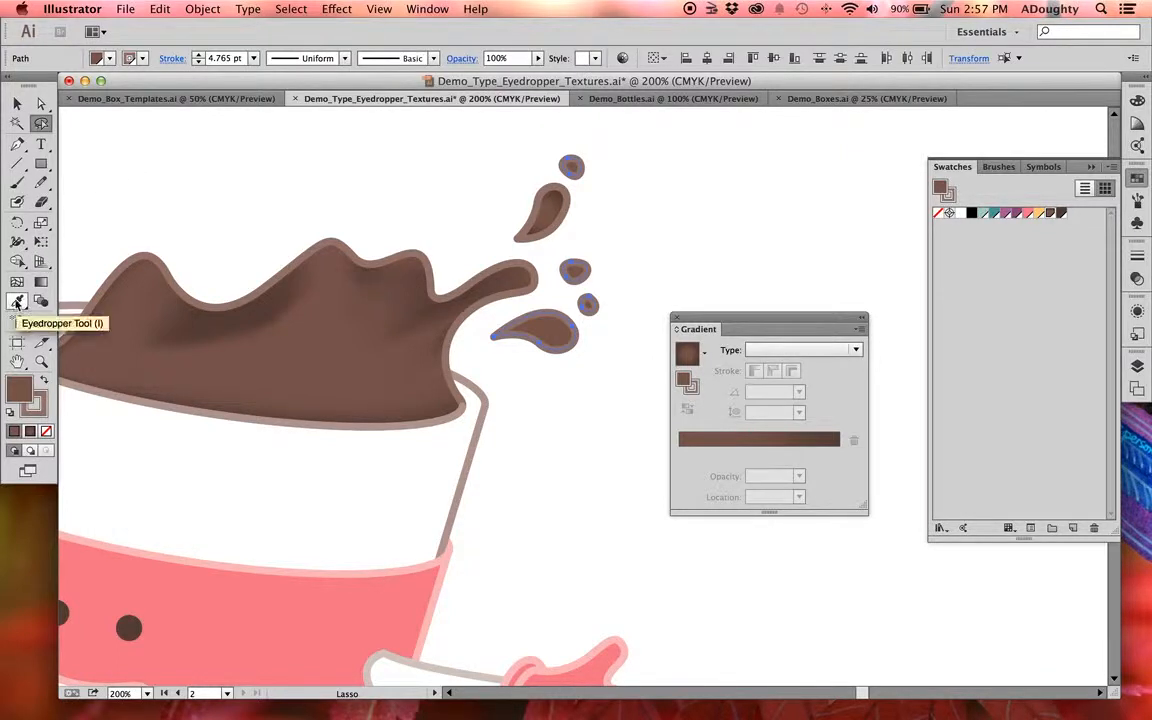
pyautogui.click(17, 301)
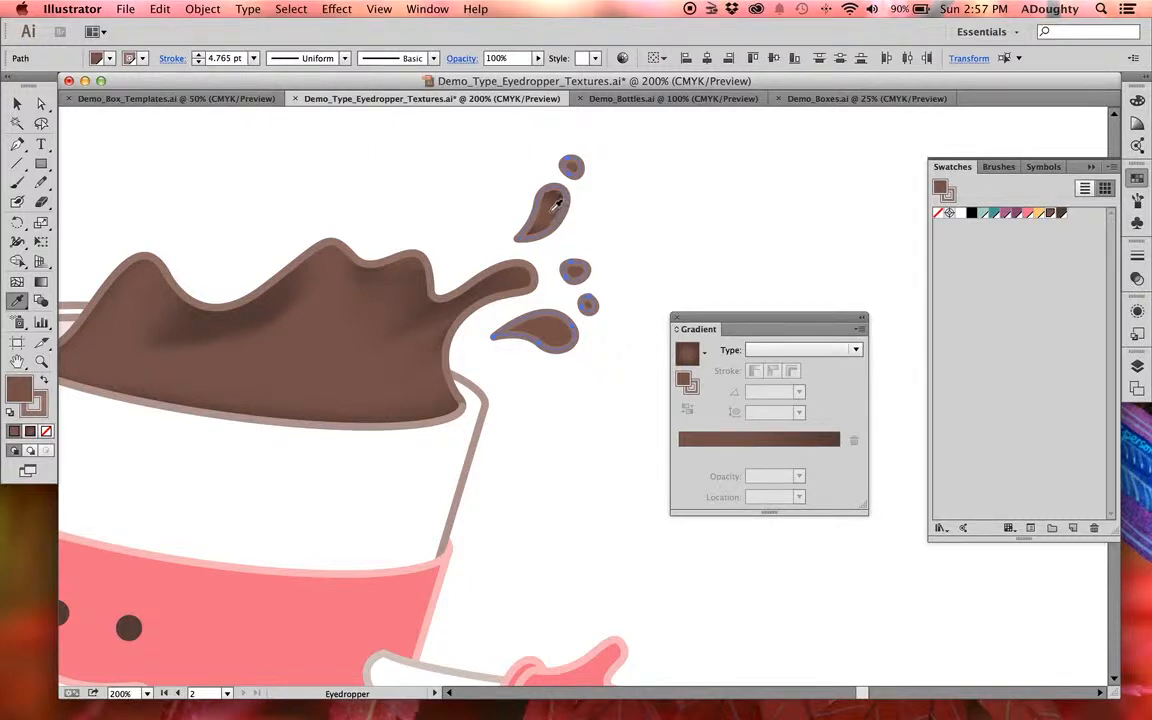
pyautogui.click(556, 203)
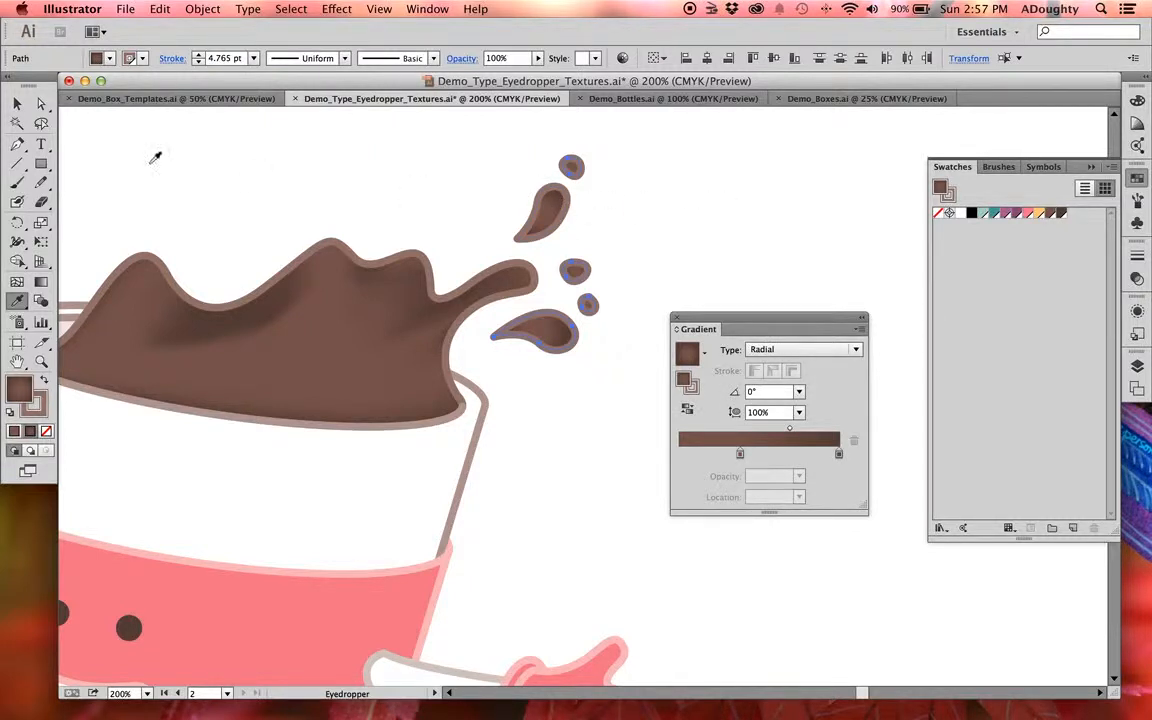
pyautogui.press('v')
pyautogui.click(432, 182)
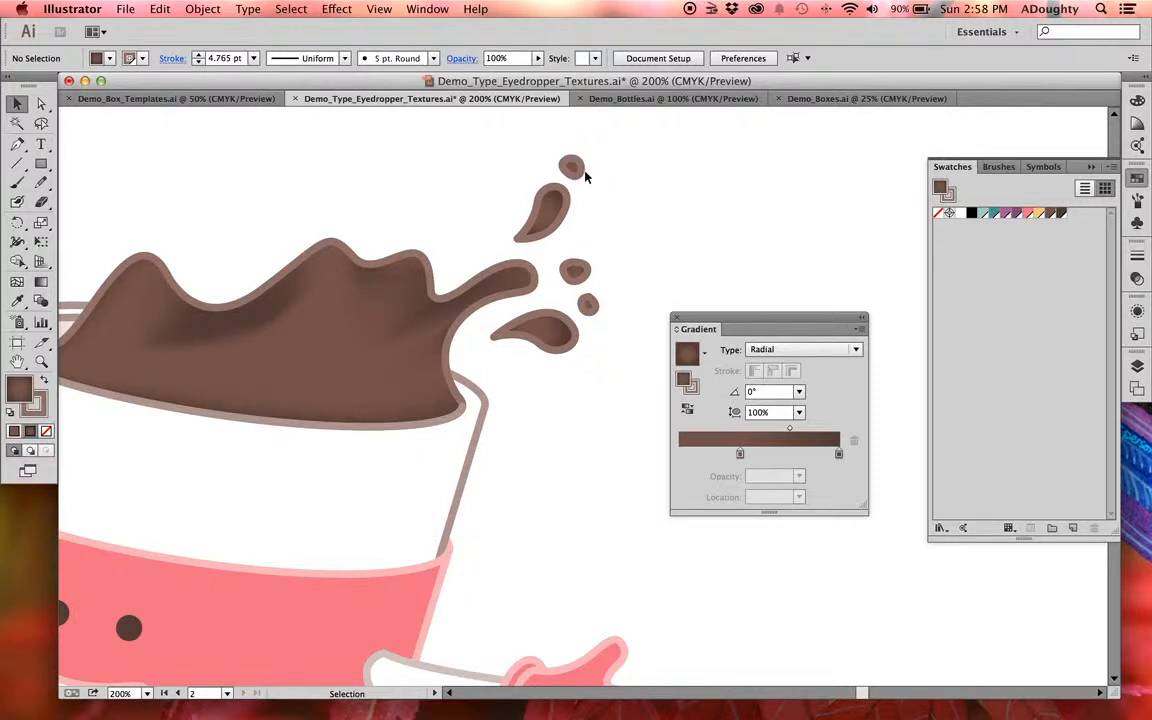
# - Examine the finished version of the coffee cup artwork, including the highlights on its splash, and return to the working version
pyautogui.press('super')
pyautogui.press('super+minus')
pyautogui.press('space')
pyautogui.moveTo(517, 403); pyautogui.dragTo(605, 312)
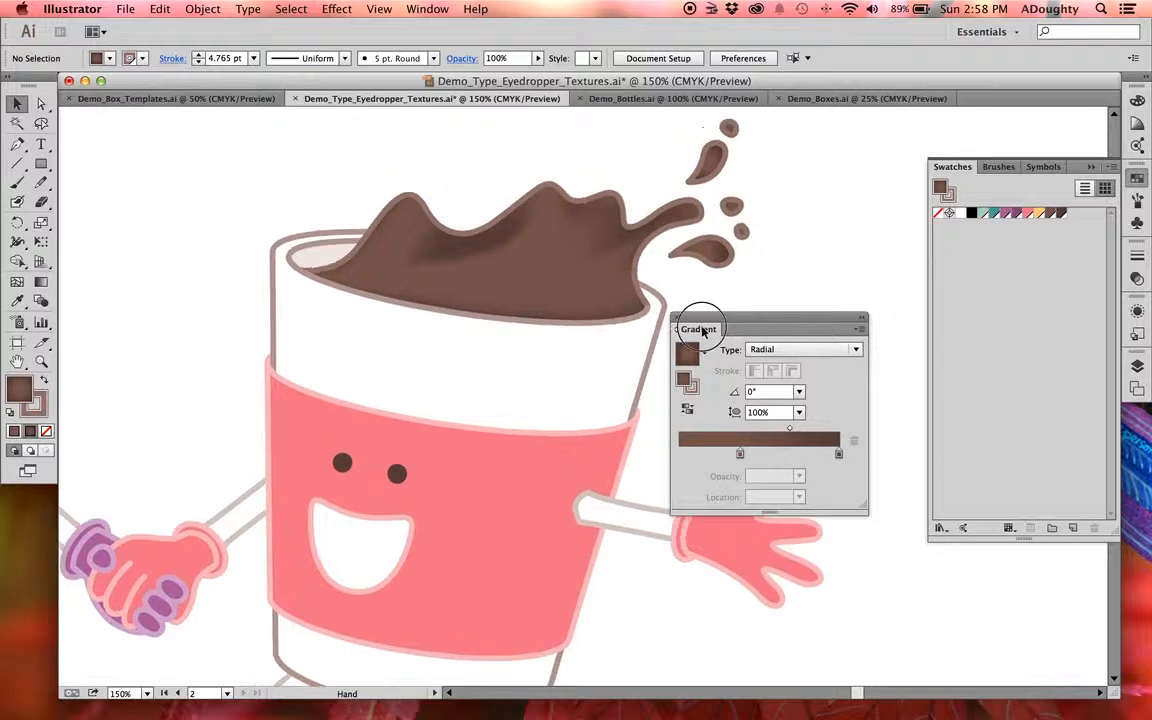
pyautogui.moveTo(702, 331); pyautogui.dragTo(798, 297)
pyautogui.moveTo(684, 300); pyautogui.dragTo(818, 267)
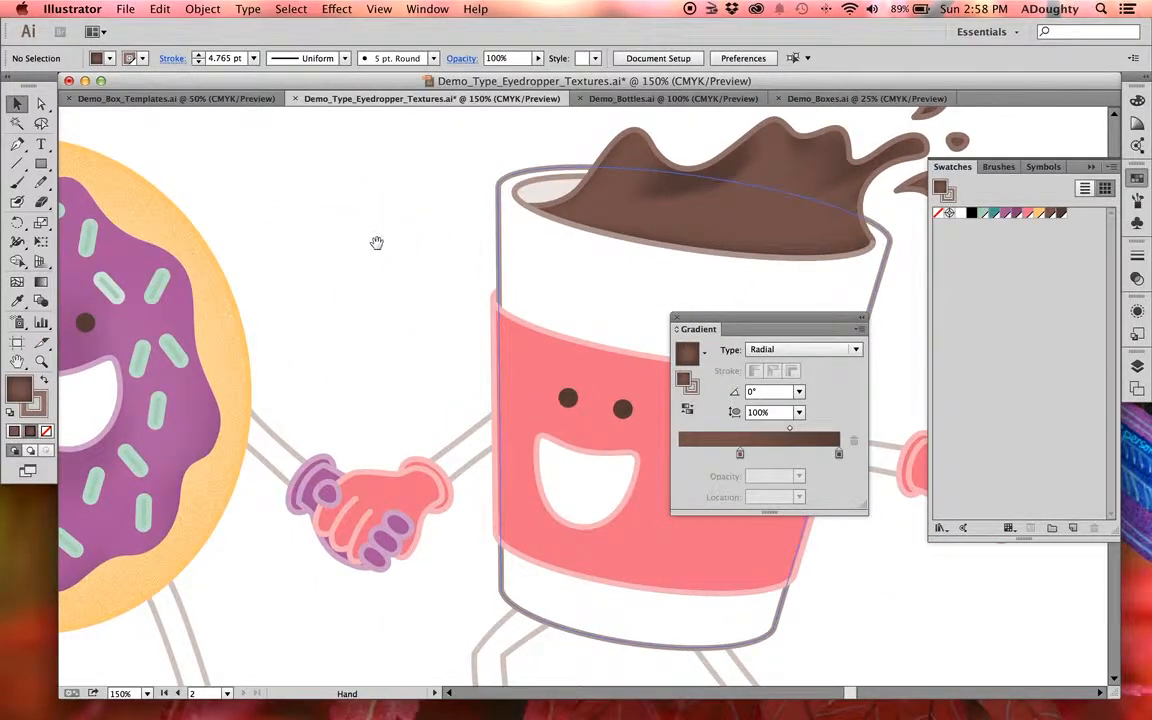
pyautogui.moveTo(285, 257); pyautogui.dragTo(745, 310)
pyautogui.moveTo(402, 283); pyautogui.dragTo(727, 268)
pyautogui.moveTo(318, 280); pyautogui.dragTo(699, 270)
pyautogui.moveTo(424, 263); pyautogui.dragTo(772, 282)
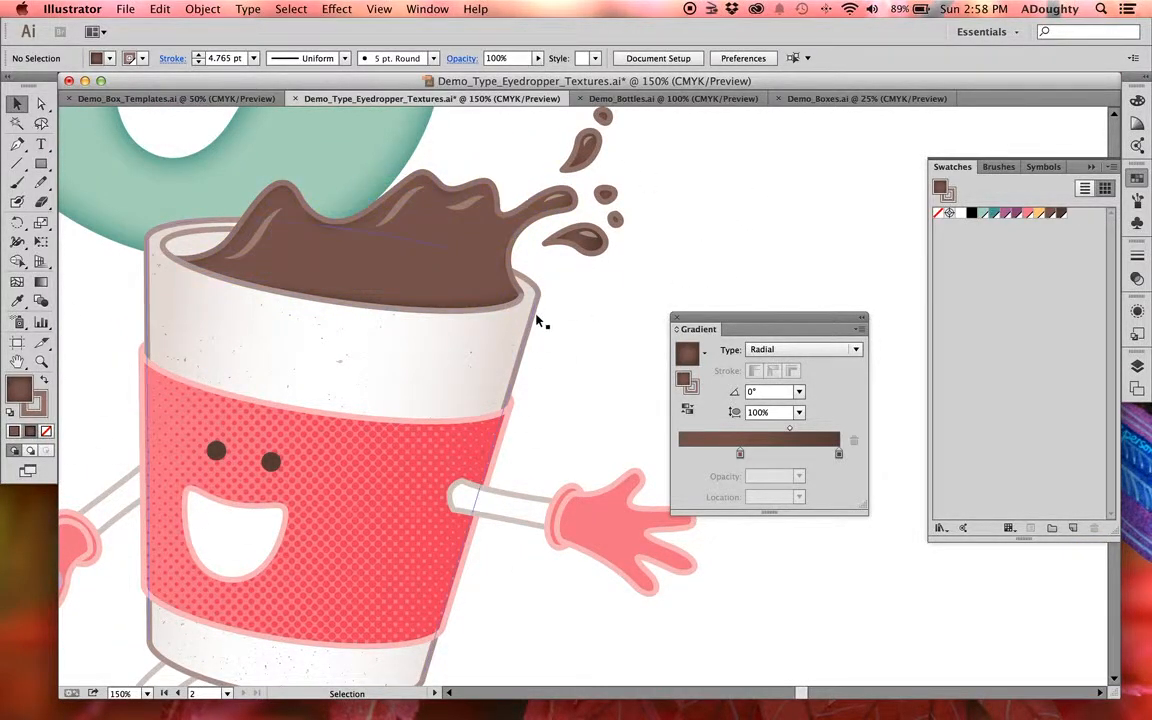
pyautogui.press('super+1')
pyautogui.press('super+minus')
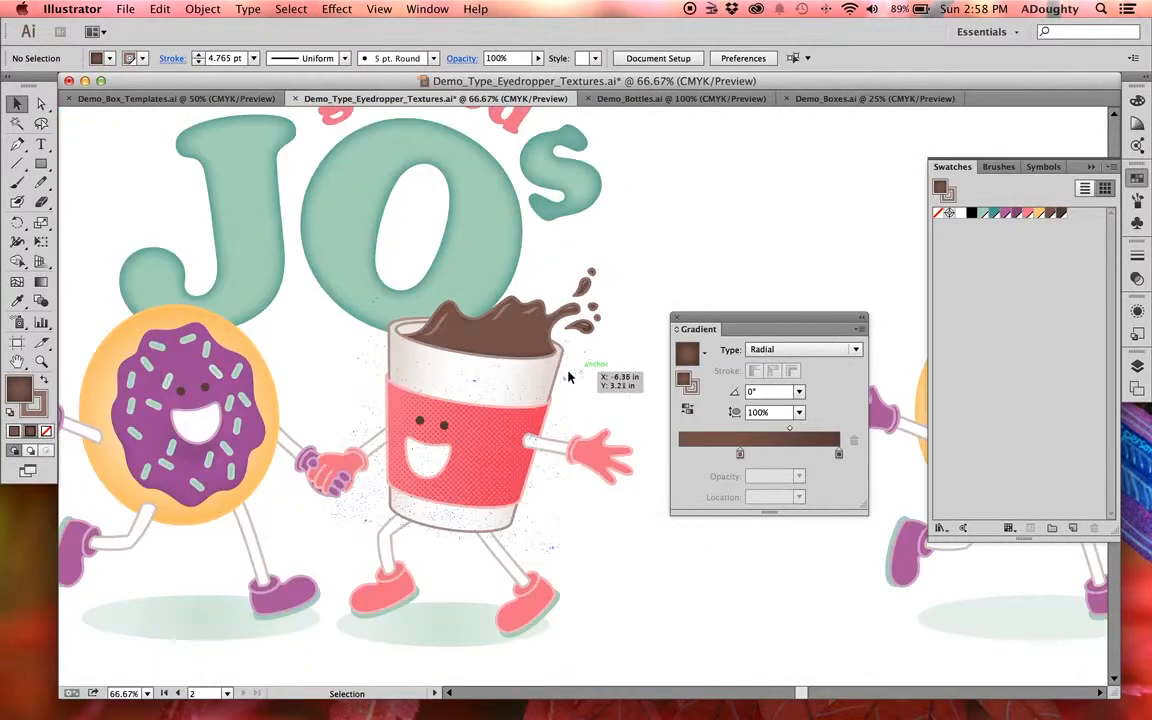
pyautogui.moveTo(628, 543); pyautogui.dragTo(873, 280)
pyautogui.moveTo(92, 460)
pyautogui.mouseDown()
pyautogui.moveTo(445, 411)
pyautogui.moveTo(822, 182)
pyautogui.moveTo(880, 122)
pyautogui.moveTo(386, 329)
pyautogui.moveTo(215, 374)
pyautogui.moveTo(154, 406)
pyautogui.moveTo(154, 378)
pyautogui.moveTo(661, 227)
pyautogui.moveTo(487, 276)
pyautogui.mouseUp()
# - Move the existing thin black tapered shape above the characters slightly to the right and down
pyautogui.press('super+equal')
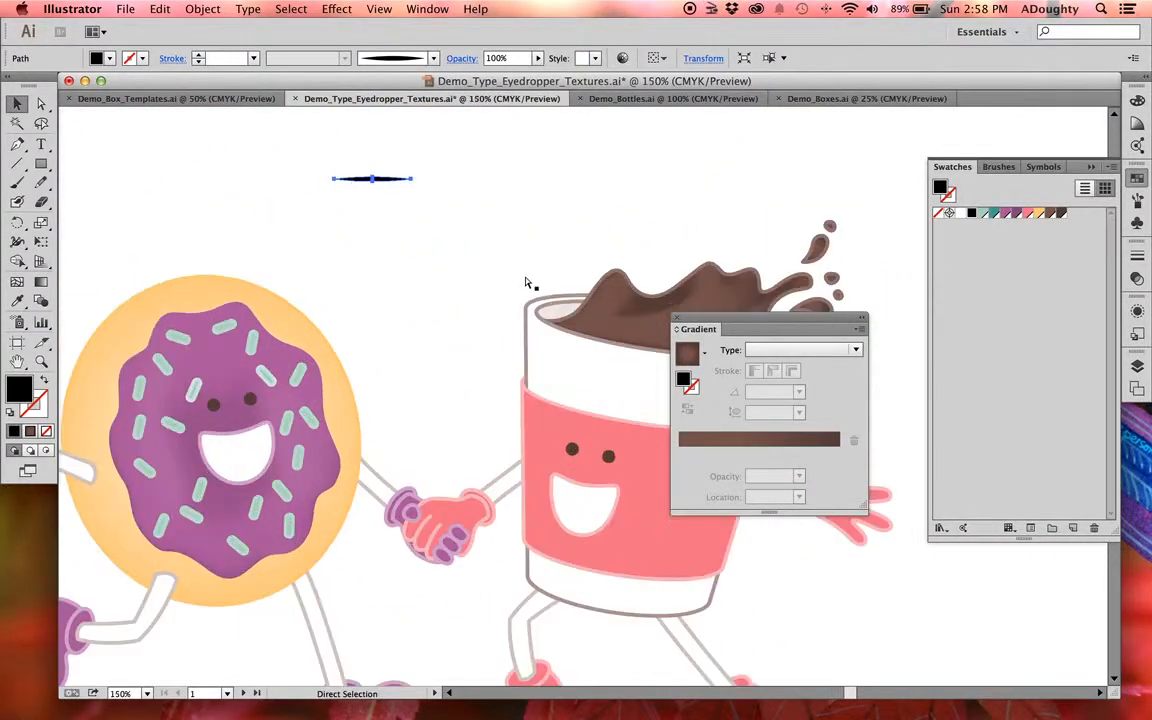
pyautogui.press('super+equal')
pyautogui.moveTo(437, 231); pyautogui.dragTo(449, 384)
pyautogui.click(318, 216)
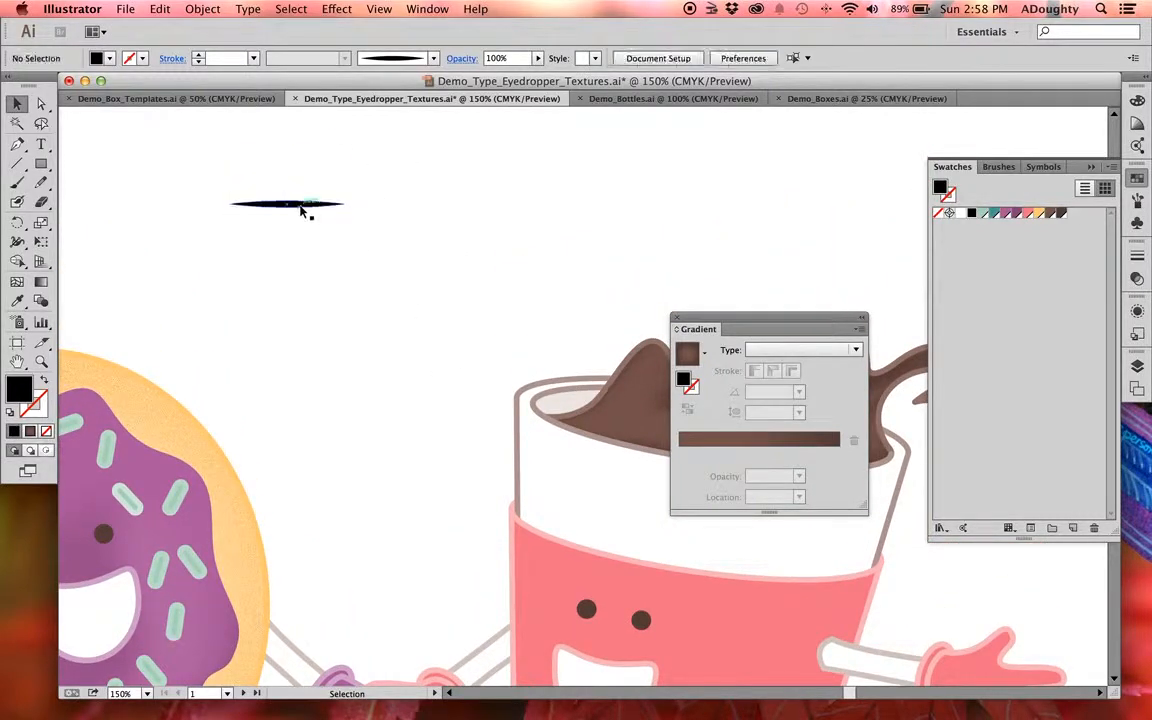
pyautogui.moveTo(305, 207); pyautogui.dragTo(340, 222)
pyautogui.click(490, 211)
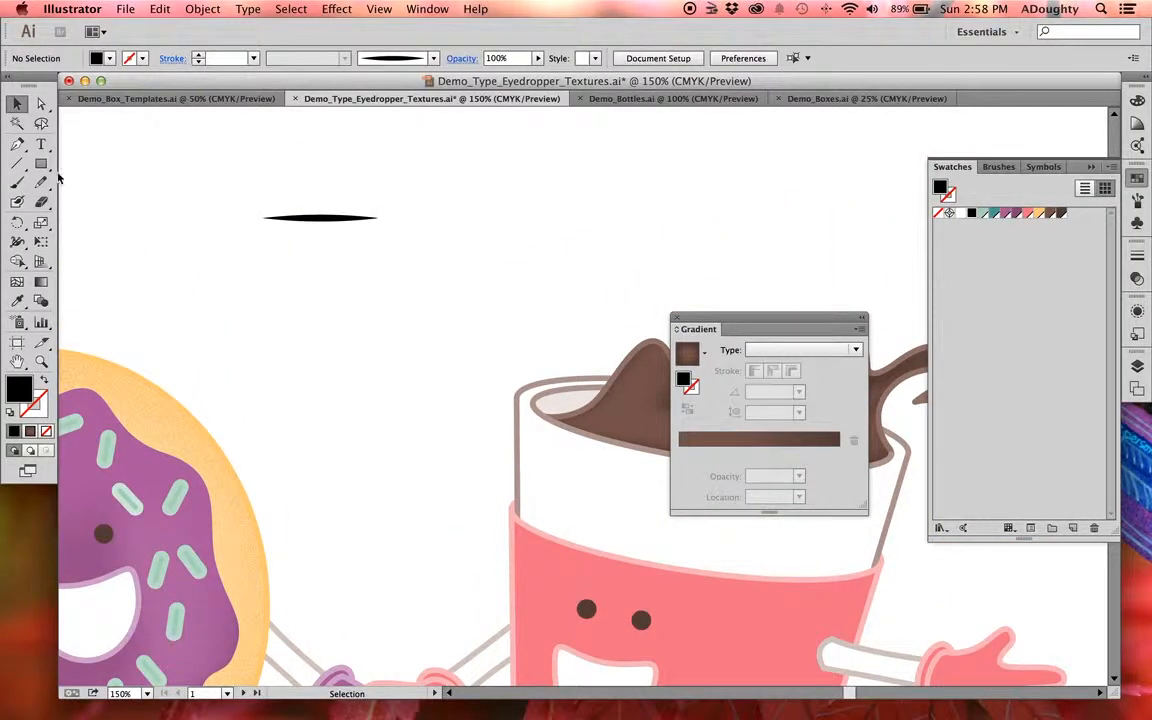
# - Draw a flat black ellipse beside the tapered shape and convert its two end anchor points to sharp corners
pyautogui.moveTo(41, 163); pyautogui.dragTo(100, 201)
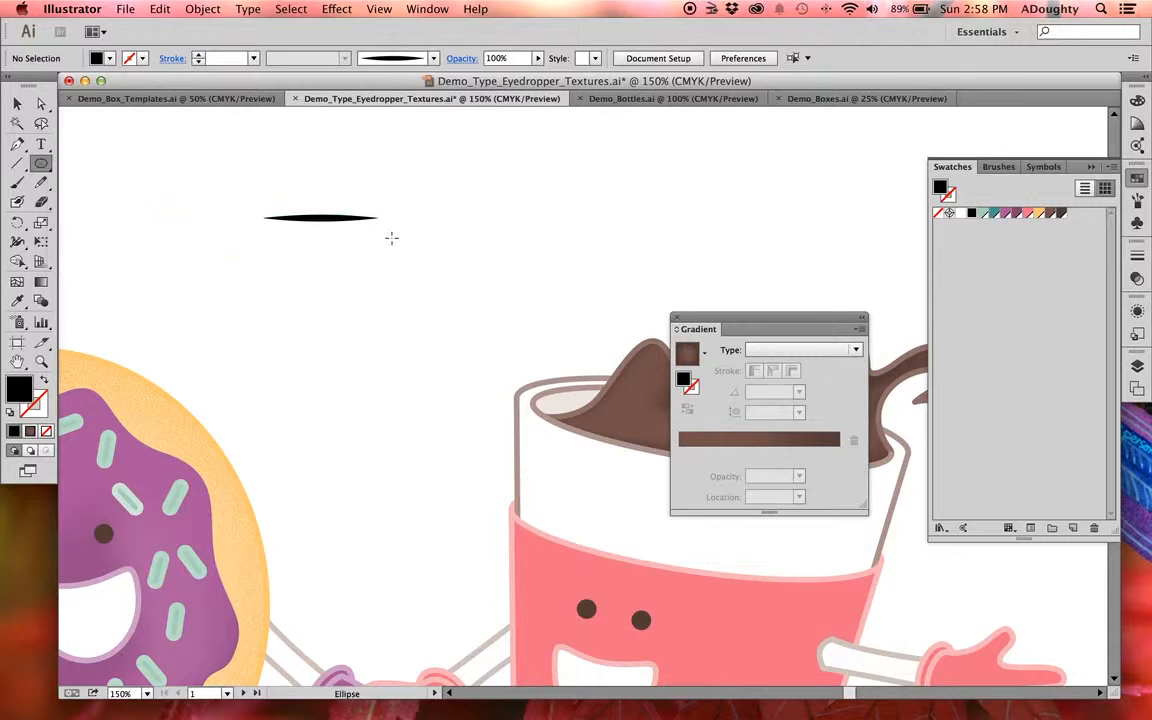
pyautogui.moveTo(461, 206); pyautogui.dragTo(681, 241)
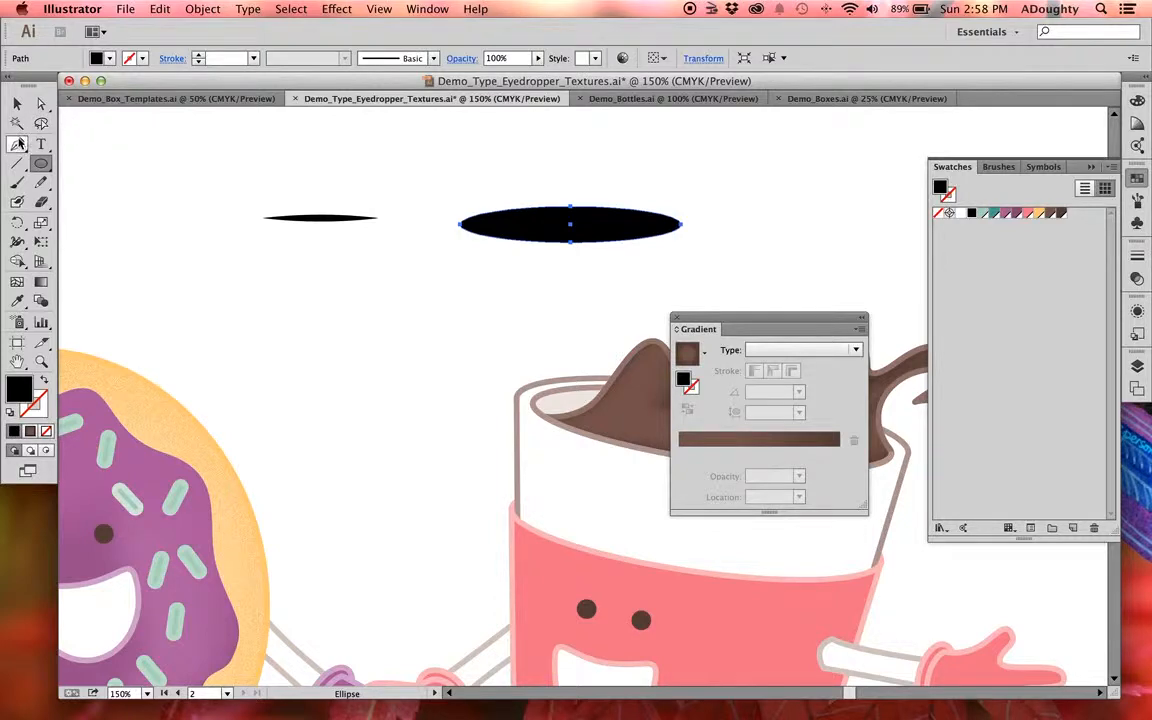
pyautogui.moveTo(19, 144); pyautogui.dragTo(94, 201)
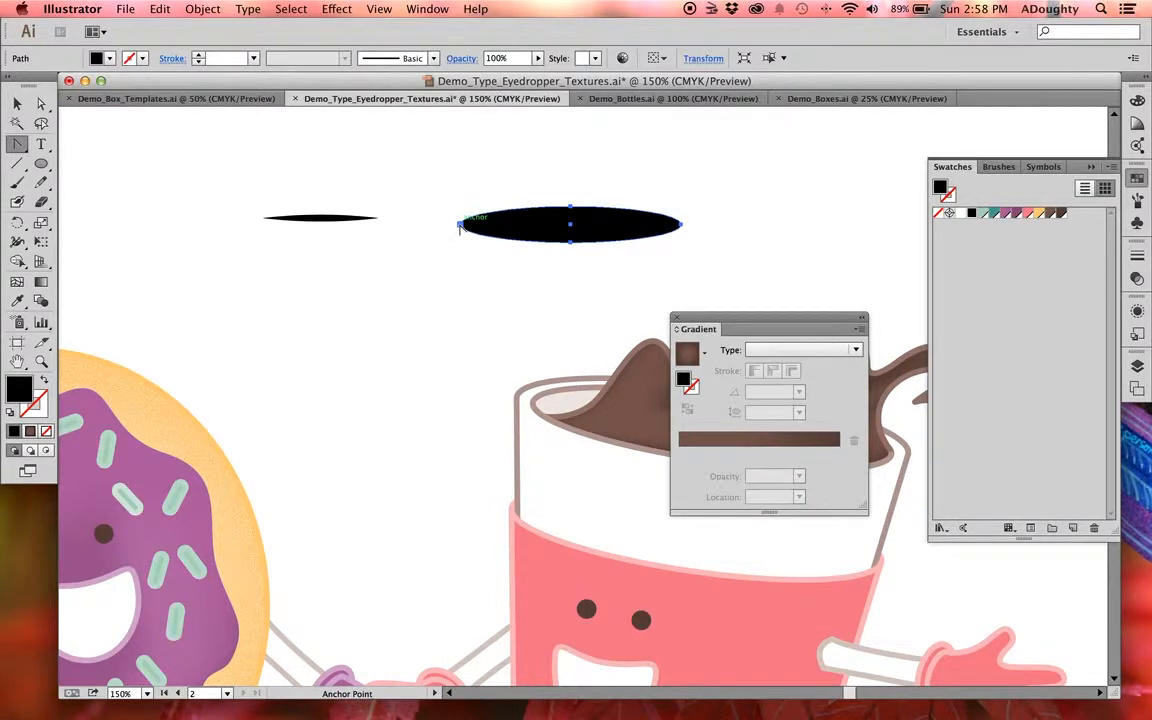
pyautogui.click(459, 225)
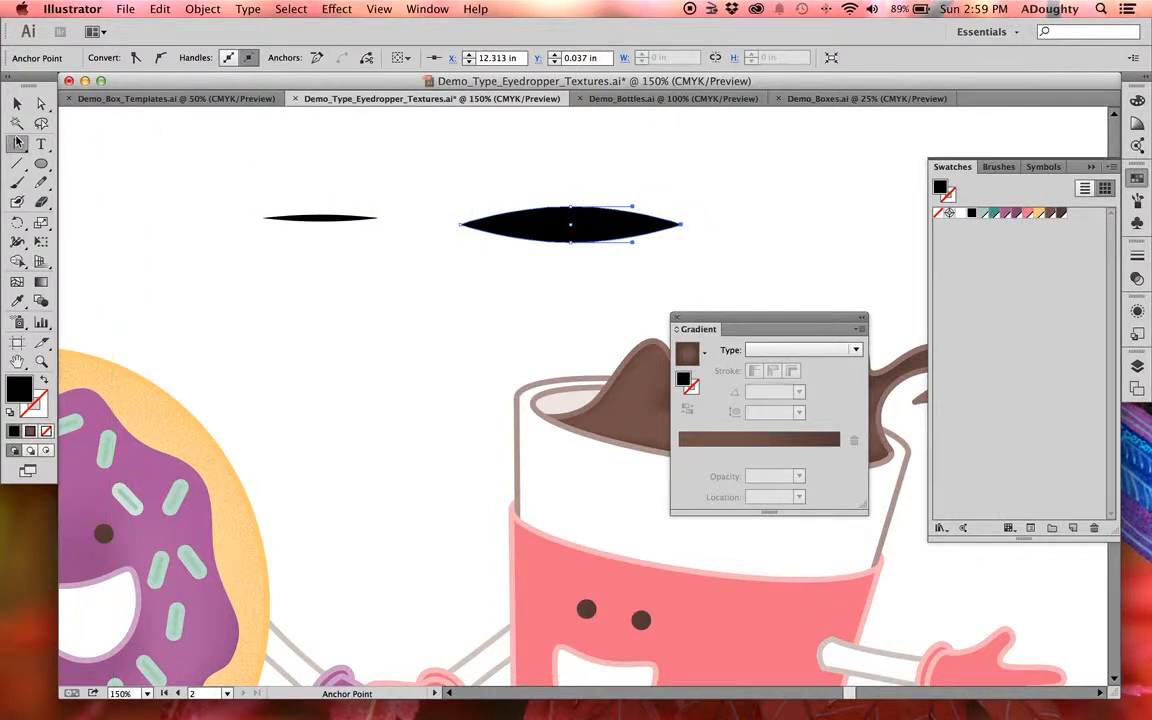
pyautogui.click(18, 145)
pyautogui.moveTo(18, 145); pyautogui.dragTo(90, 144)
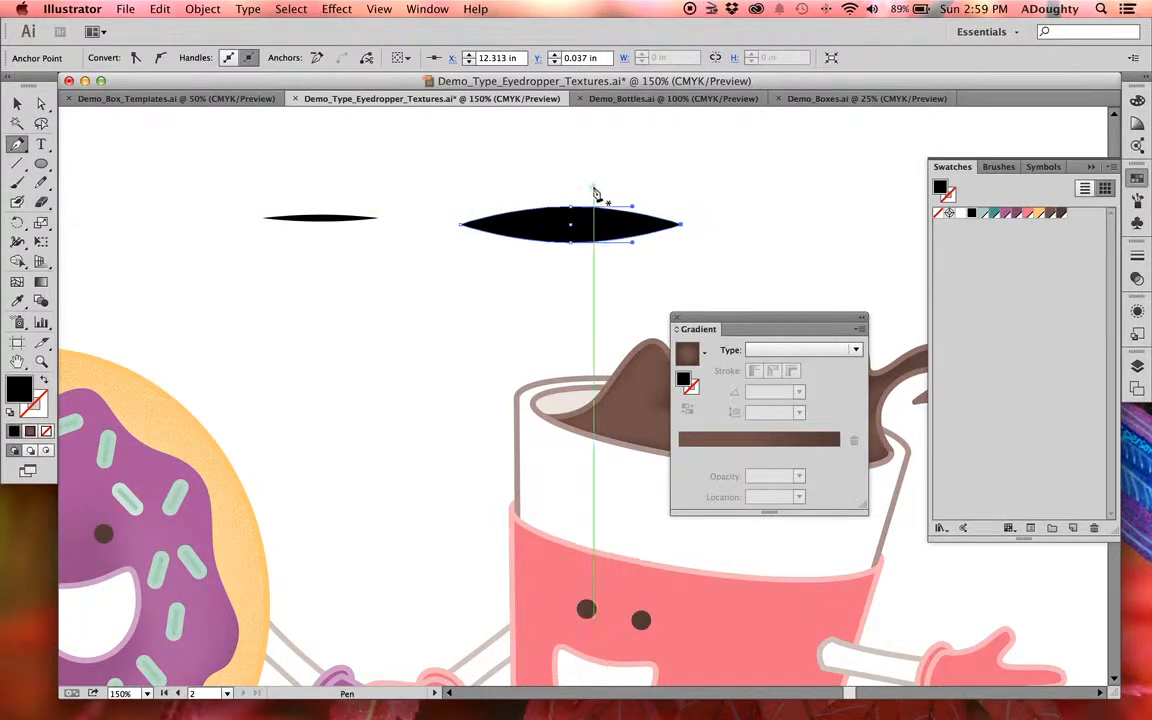
# - Scale the pointed ellipse down to a thinner sliver about 1.56 in long and deselect it
pyautogui.press('v')
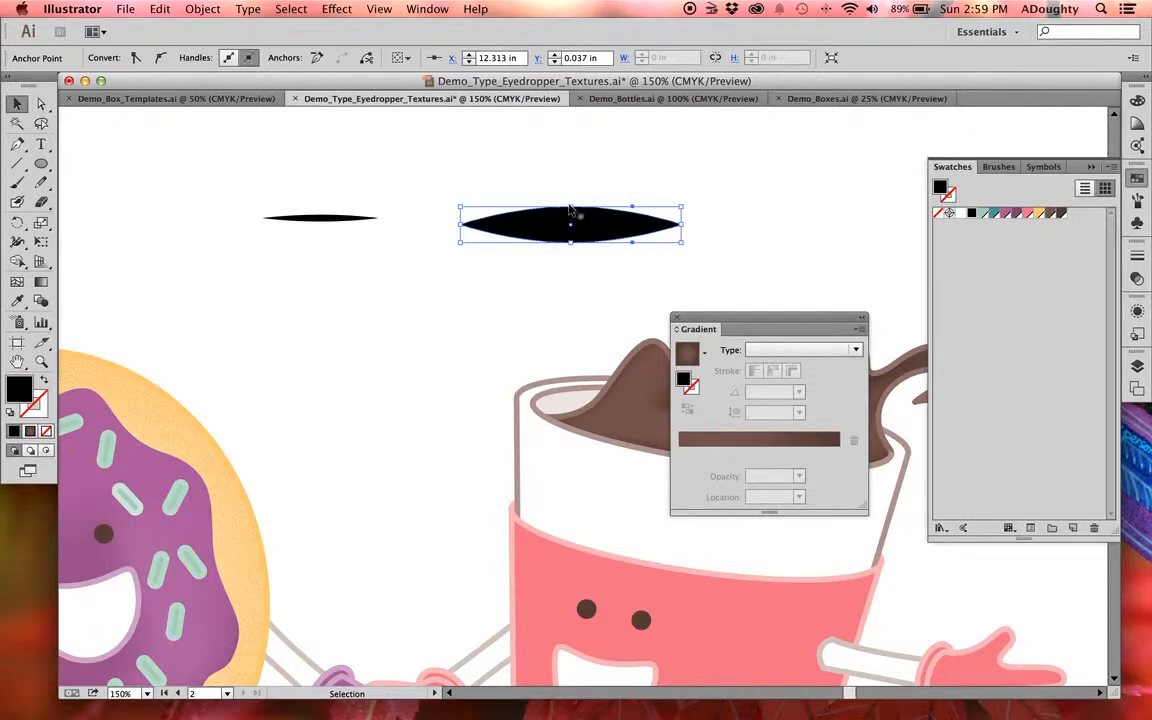
pyautogui.moveTo(680, 226); pyautogui.dragTo(594, 225)
pyautogui.click(617, 211)
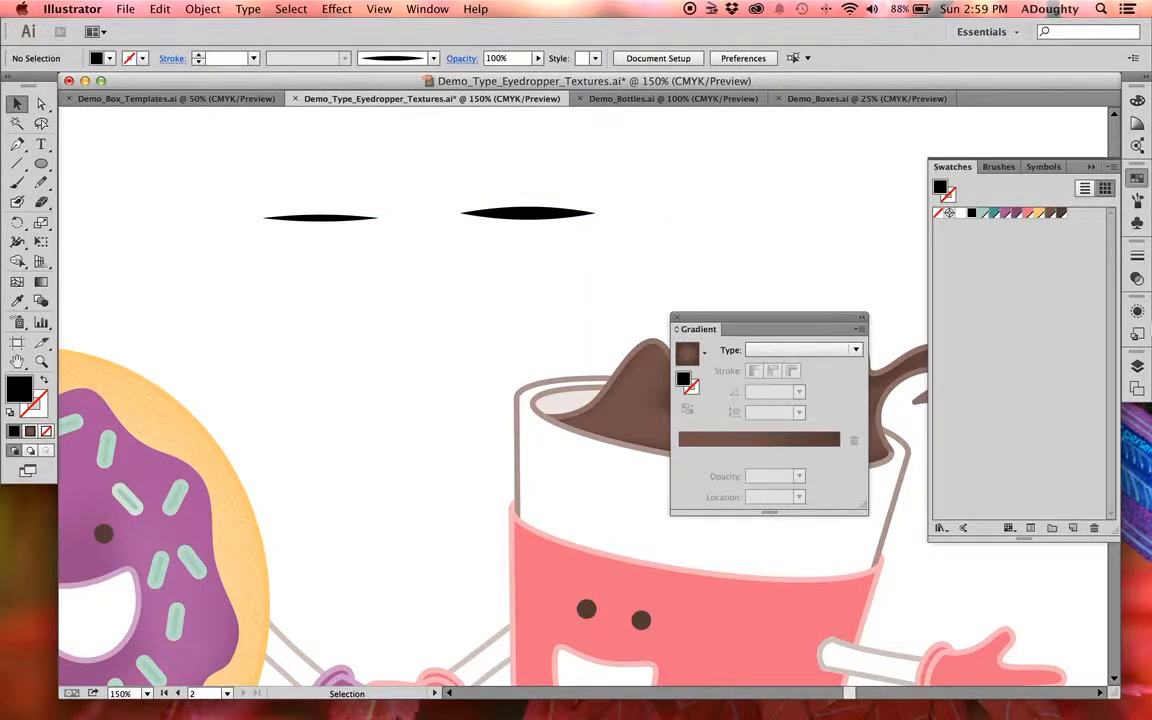
# - Add the new tapered shape to the brush collection as an Art Brush and open its options
pyautogui.click(999, 167)
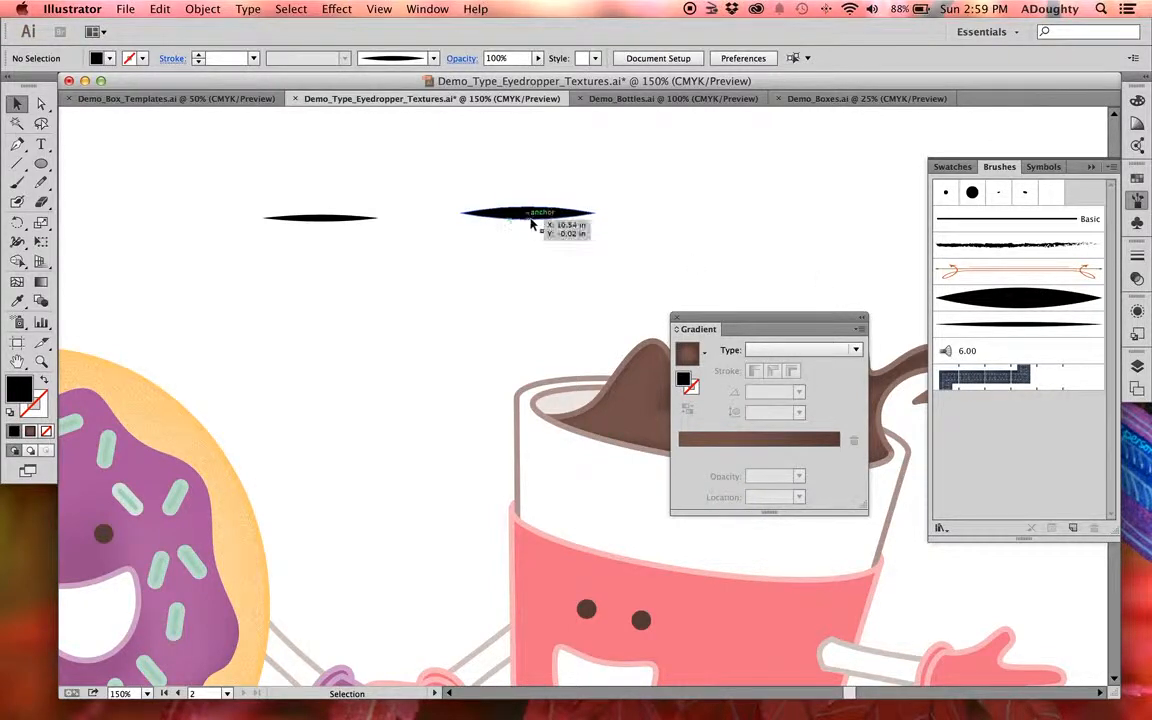
pyautogui.moveTo(518, 218)
pyautogui.mouseDown()
pyautogui.moveTo(812, 244)
pyautogui.moveTo(965, 322)
pyautogui.mouseUp()
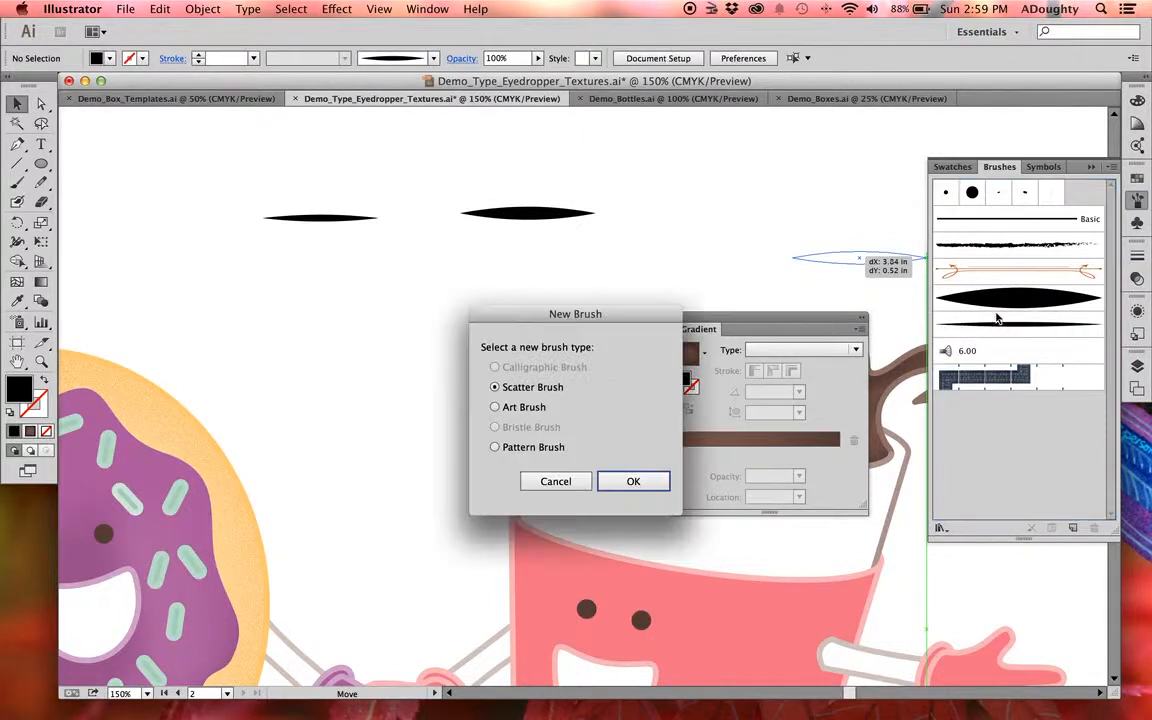
pyautogui.moveTo(624, 317)
pyautogui.mouseDown()
pyautogui.moveTo(475, 250)
pyautogui.moveTo(436, 216)
pyautogui.mouseUp()
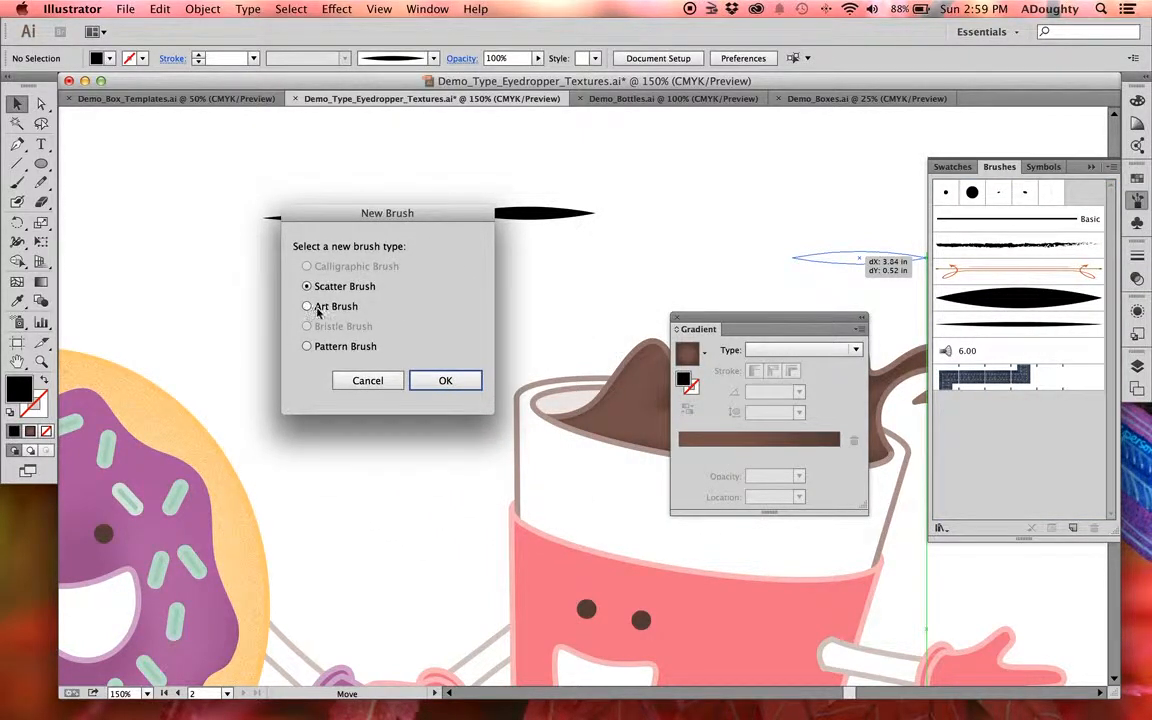
pyautogui.click(318, 310)
pyautogui.click(443, 381)
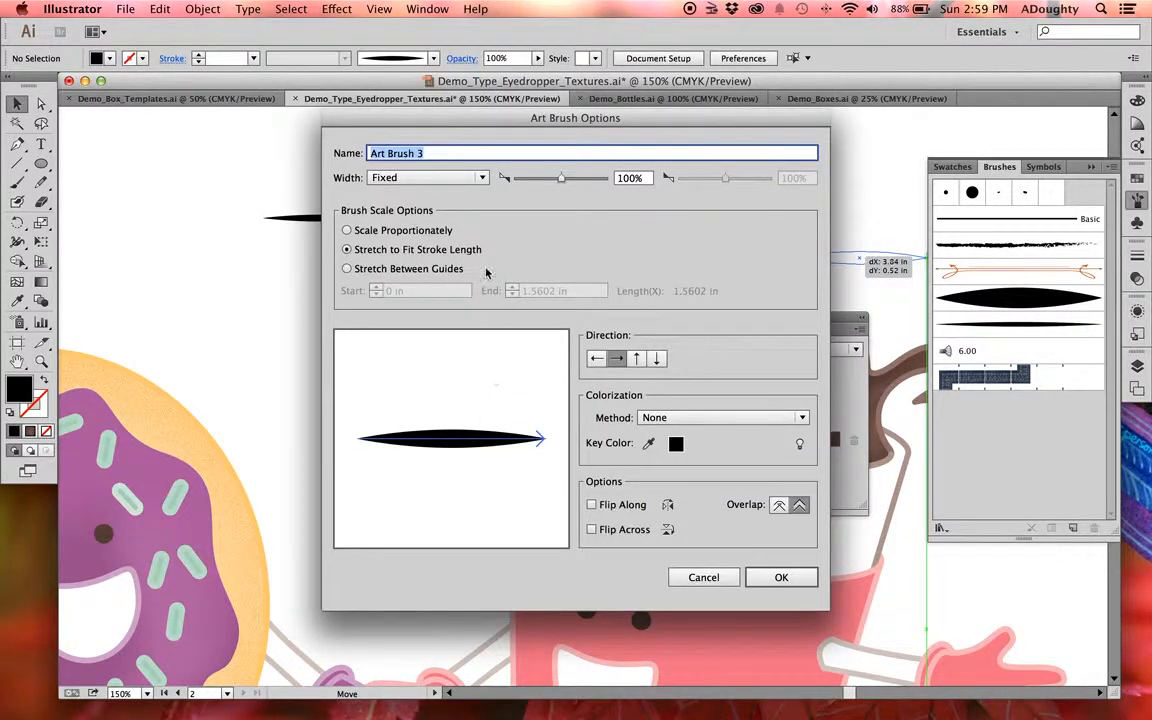
pyautogui.click(478, 178)
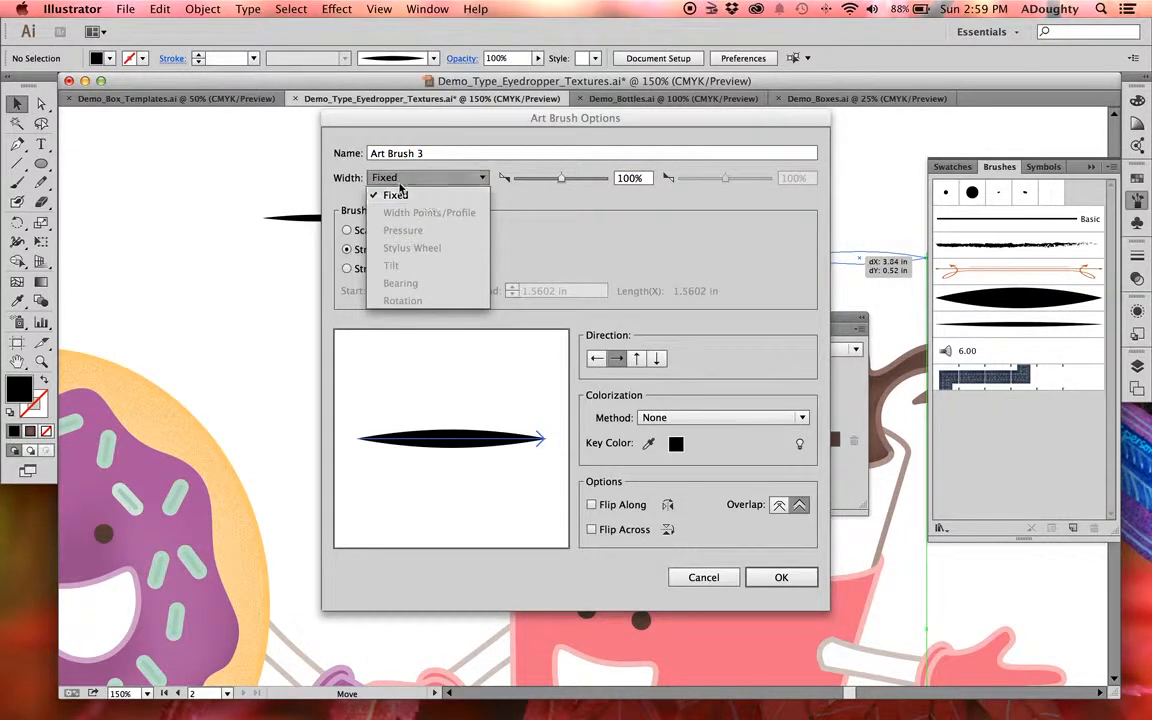
pyautogui.click(478, 177)
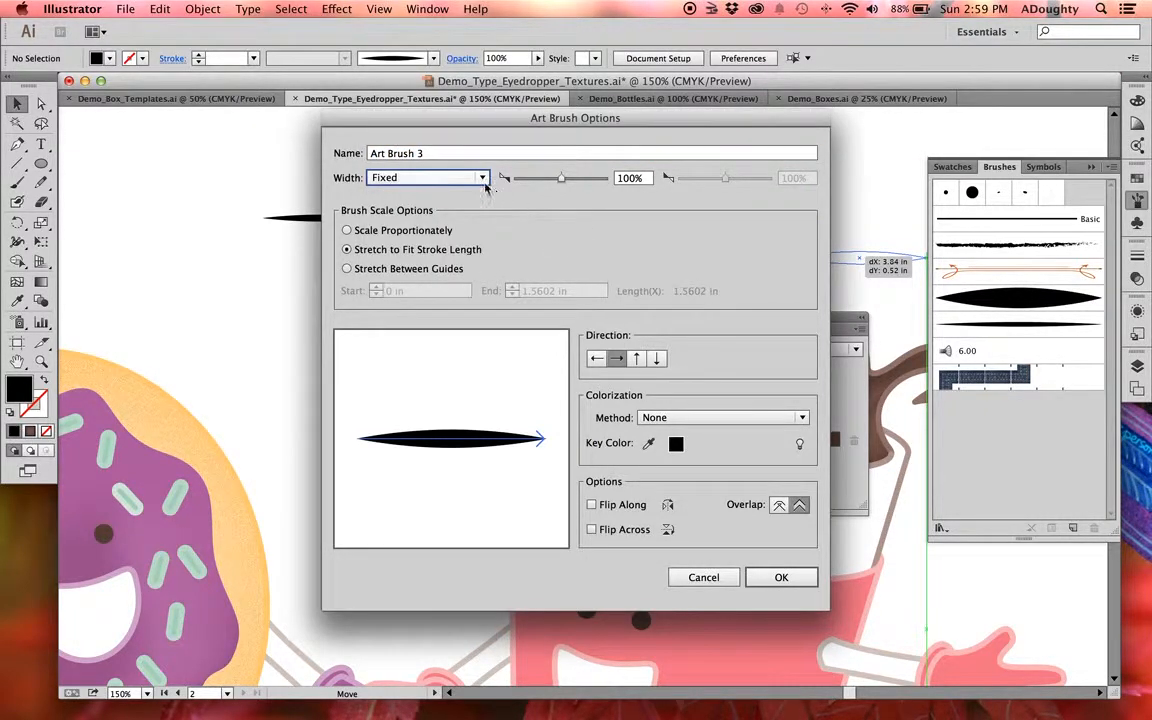
pyautogui.click(445, 178)
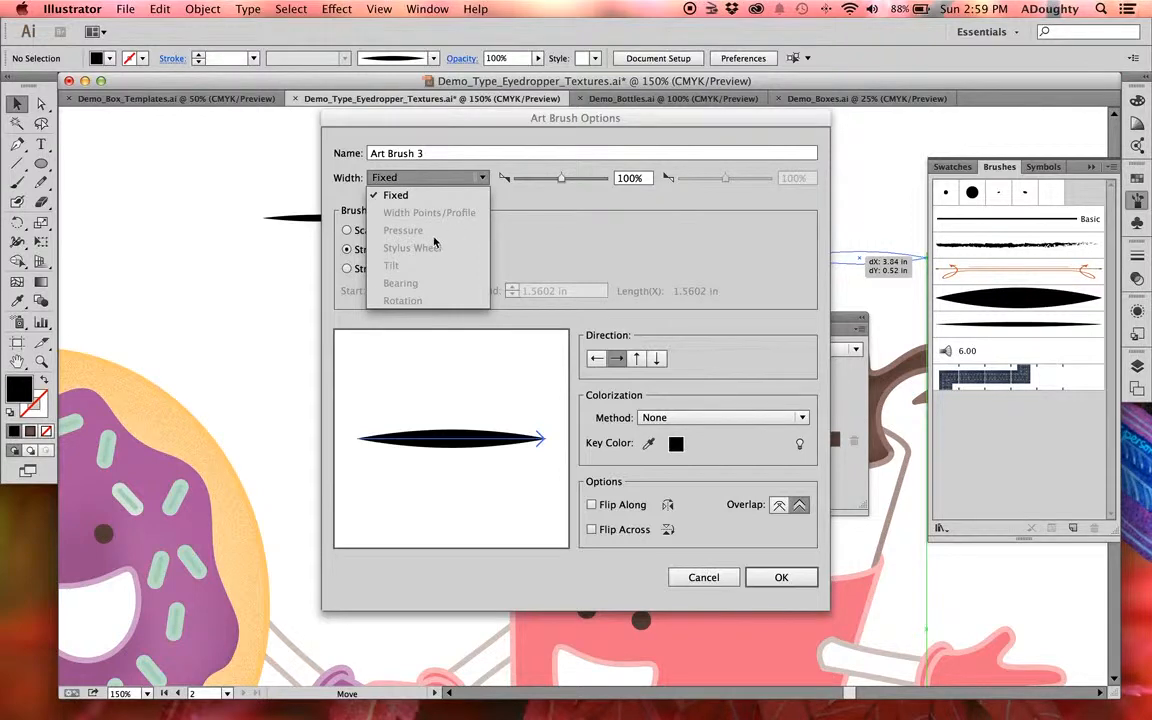
pyautogui.click(518, 240)
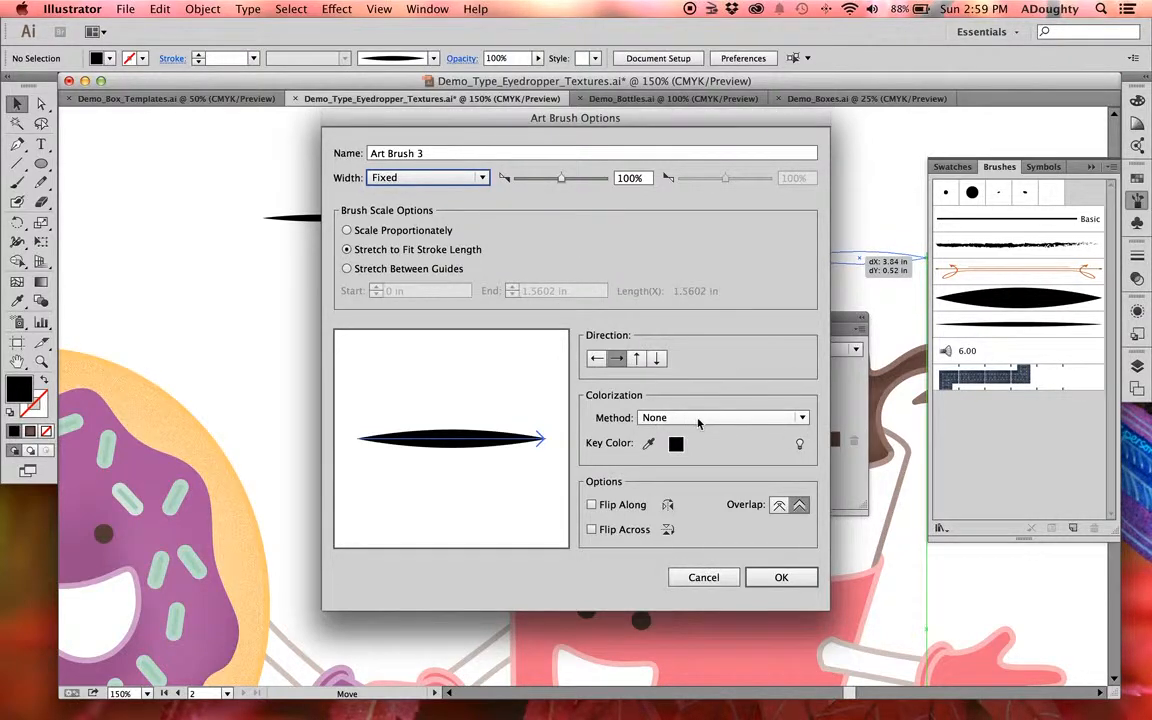
# - Set the new art brush's colorization method to Tints, review the colorization tips, and create the brush
pyautogui.click(697, 420)
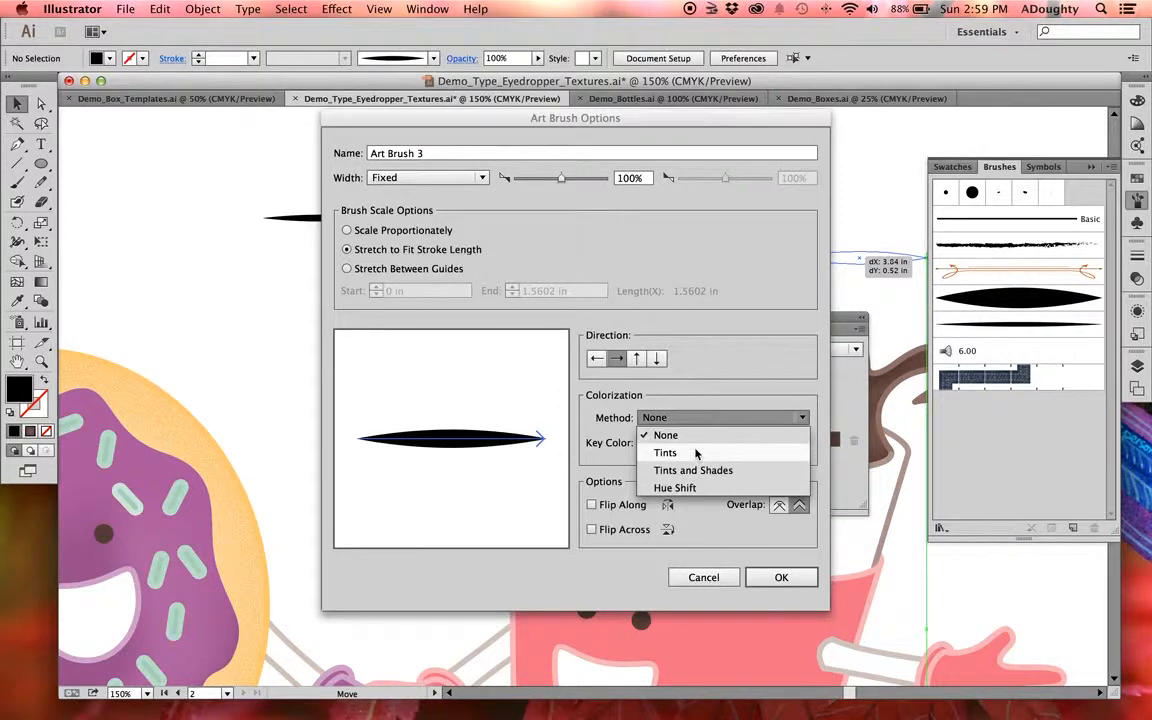
pyautogui.click(691, 454)
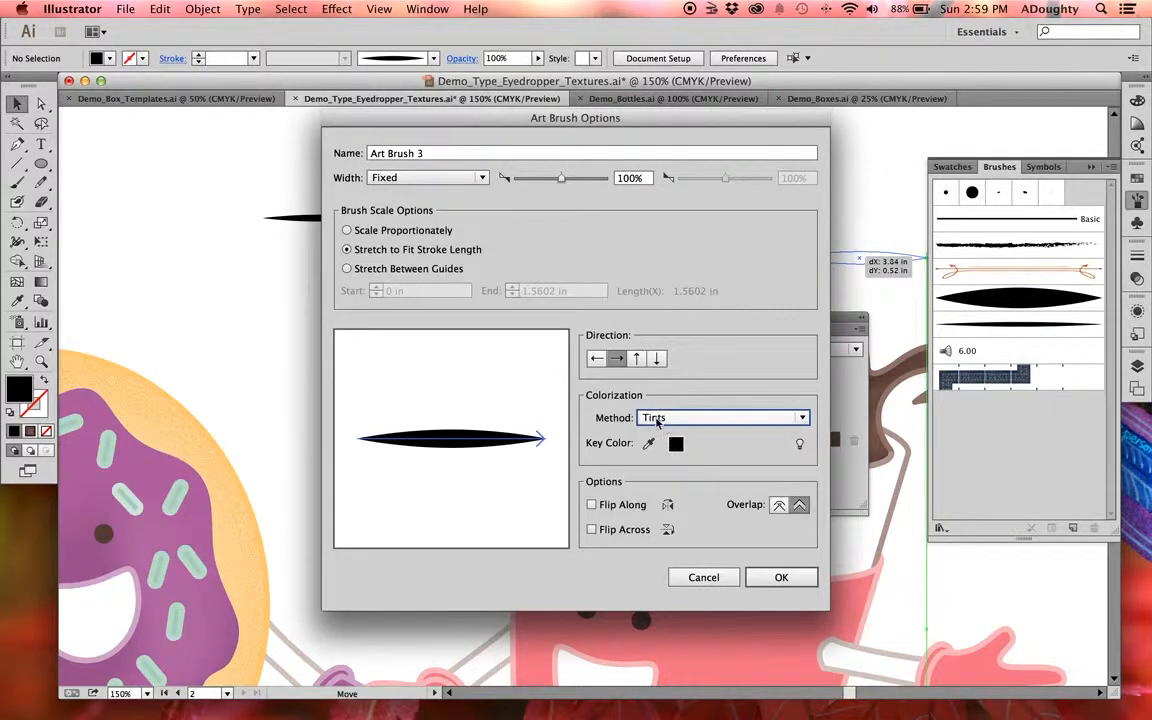
pyautogui.click(665, 420)
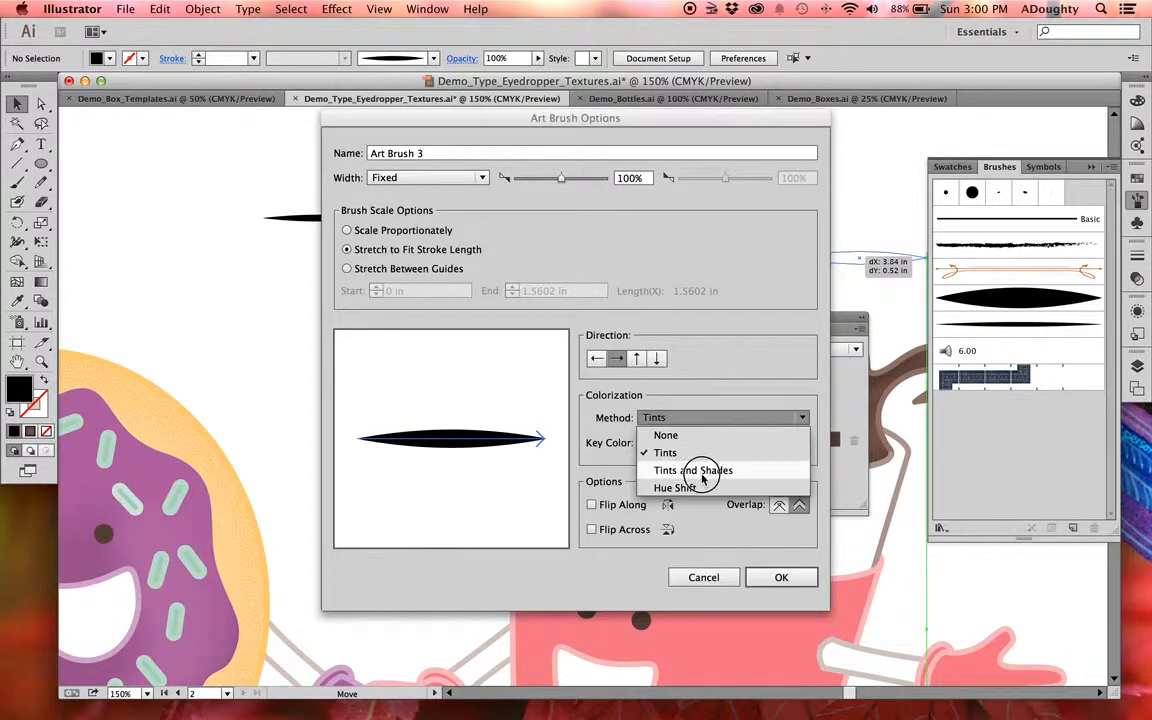
pyautogui.click(738, 416)
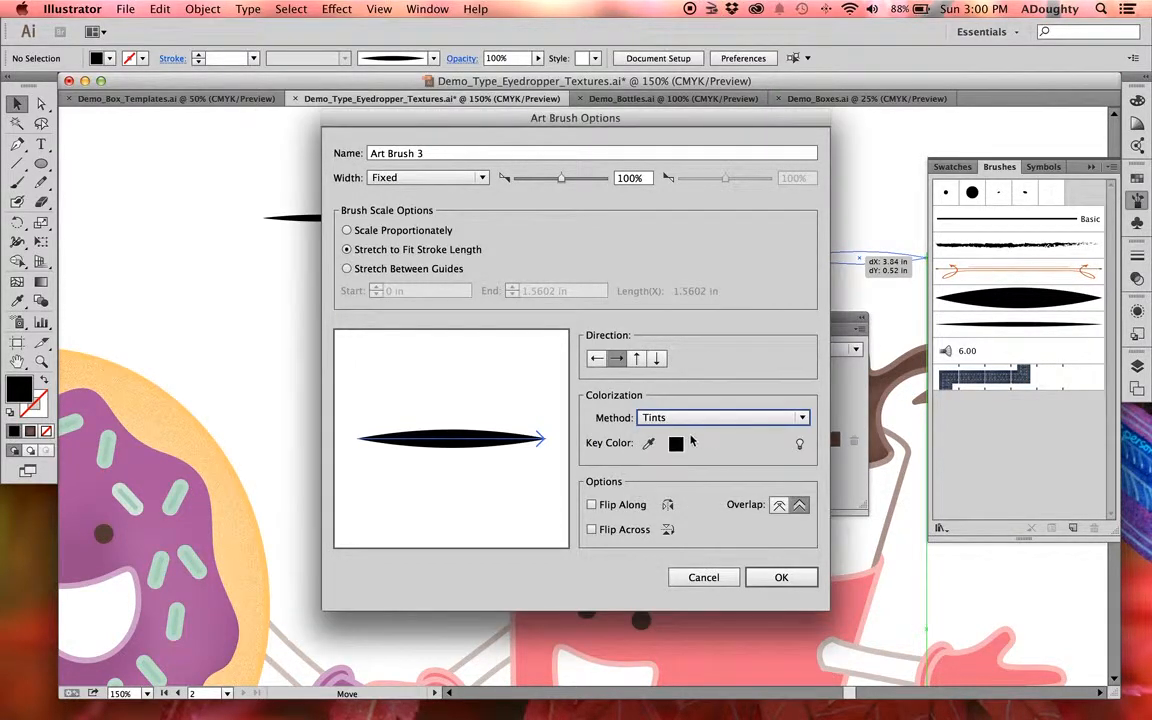
pyautogui.click(800, 446)
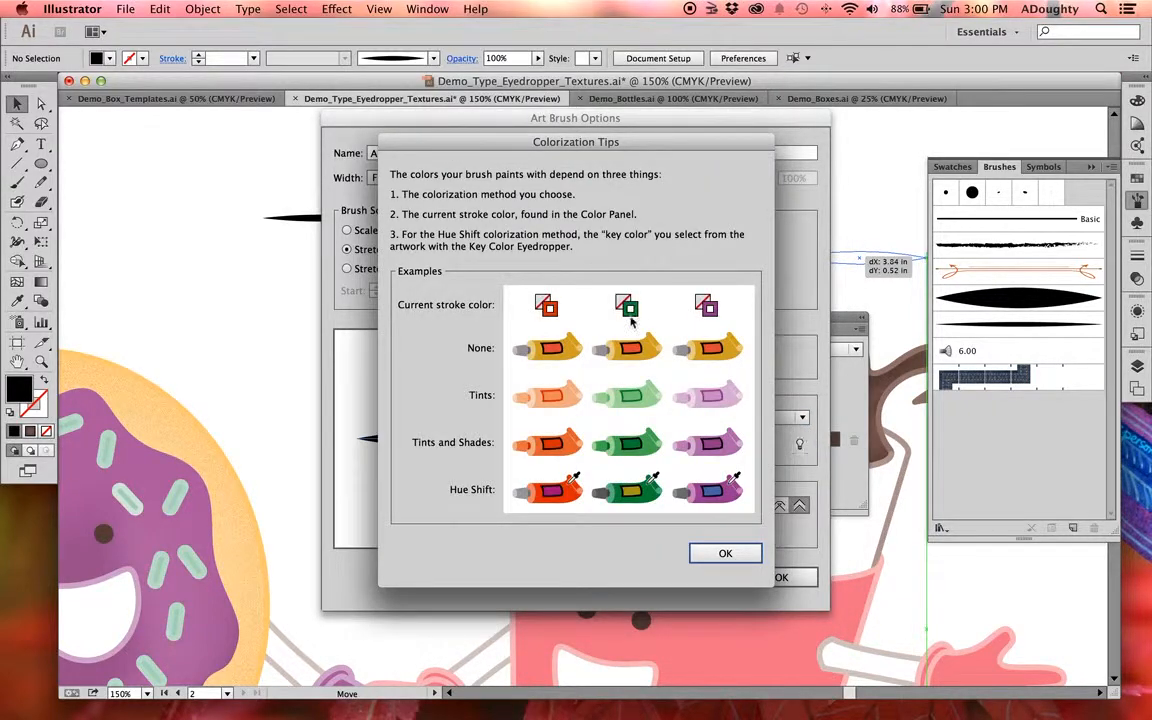
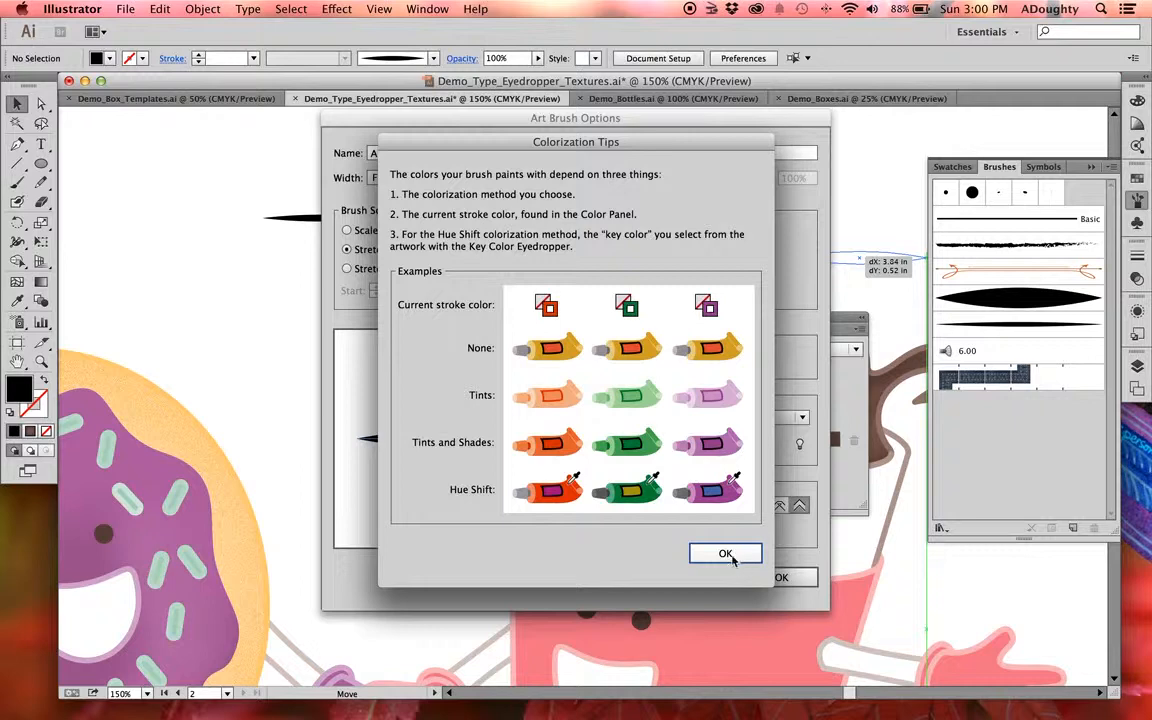
pyautogui.click(726, 554)
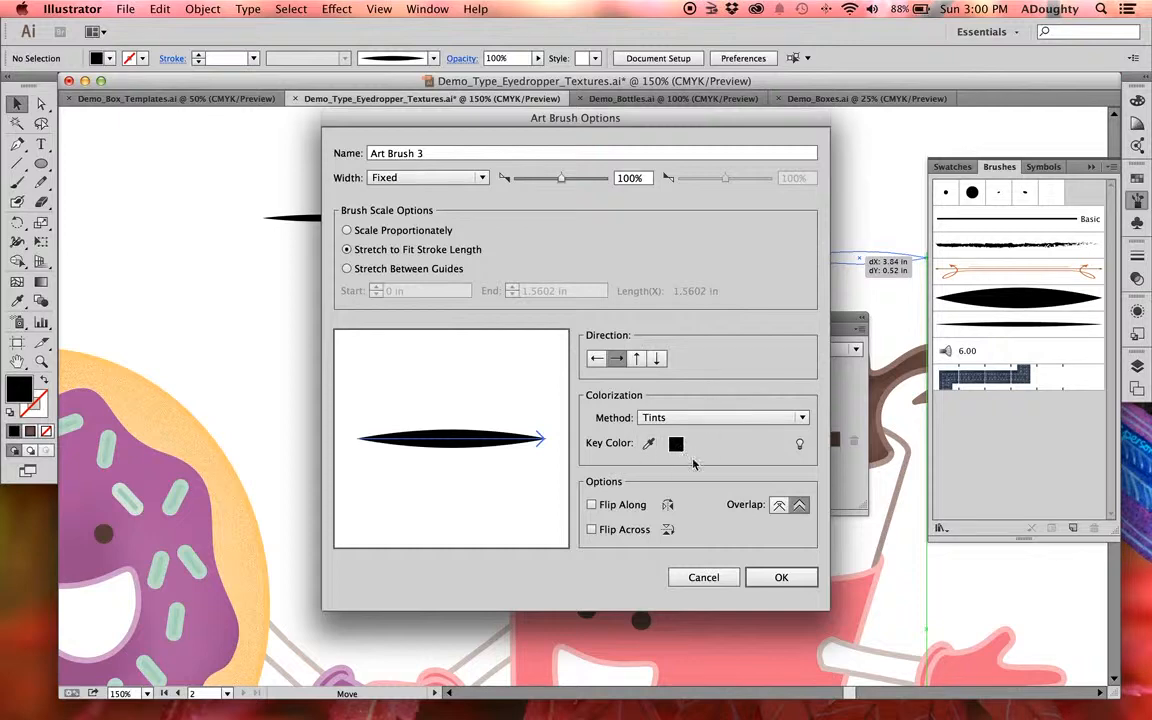
pyautogui.click(781, 577)
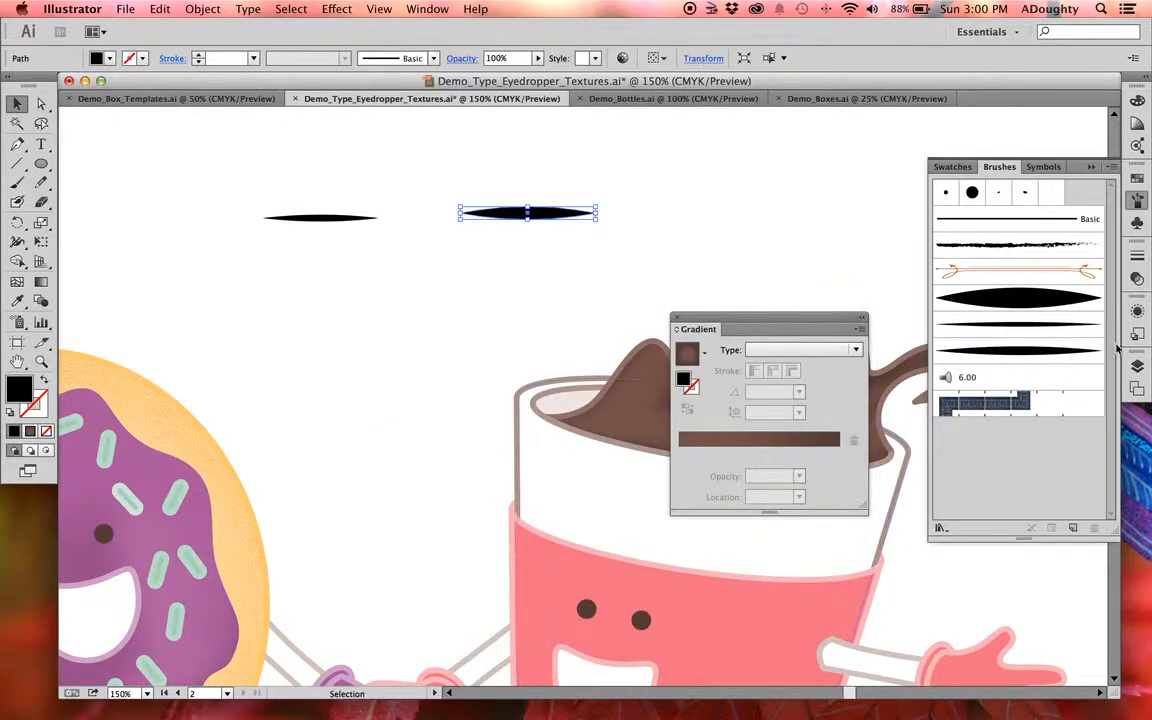
# - Deselect the tapered shape and make the newly created art brush active with the fill set to none
pyautogui.click(767, 243)
pyautogui.moveTo(799, 323); pyautogui.dragTo(842, 140)
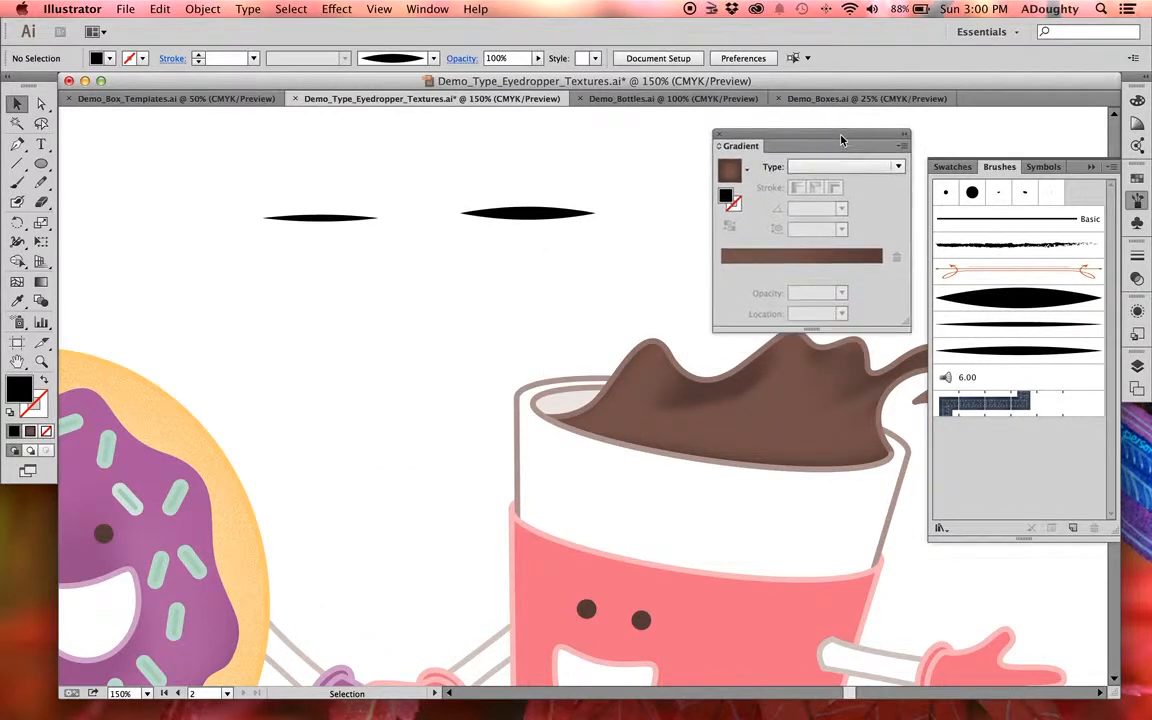
pyautogui.moveTo(600, 418); pyautogui.dragTo(432, 398)
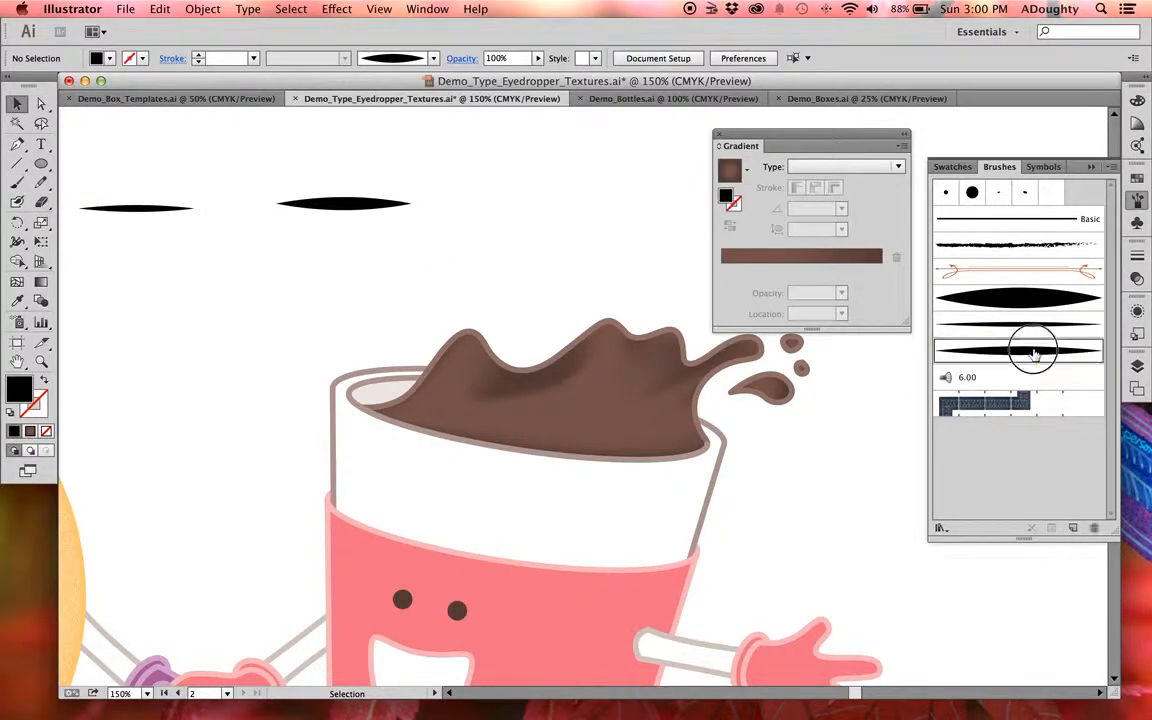
pyautogui.click(1030, 349)
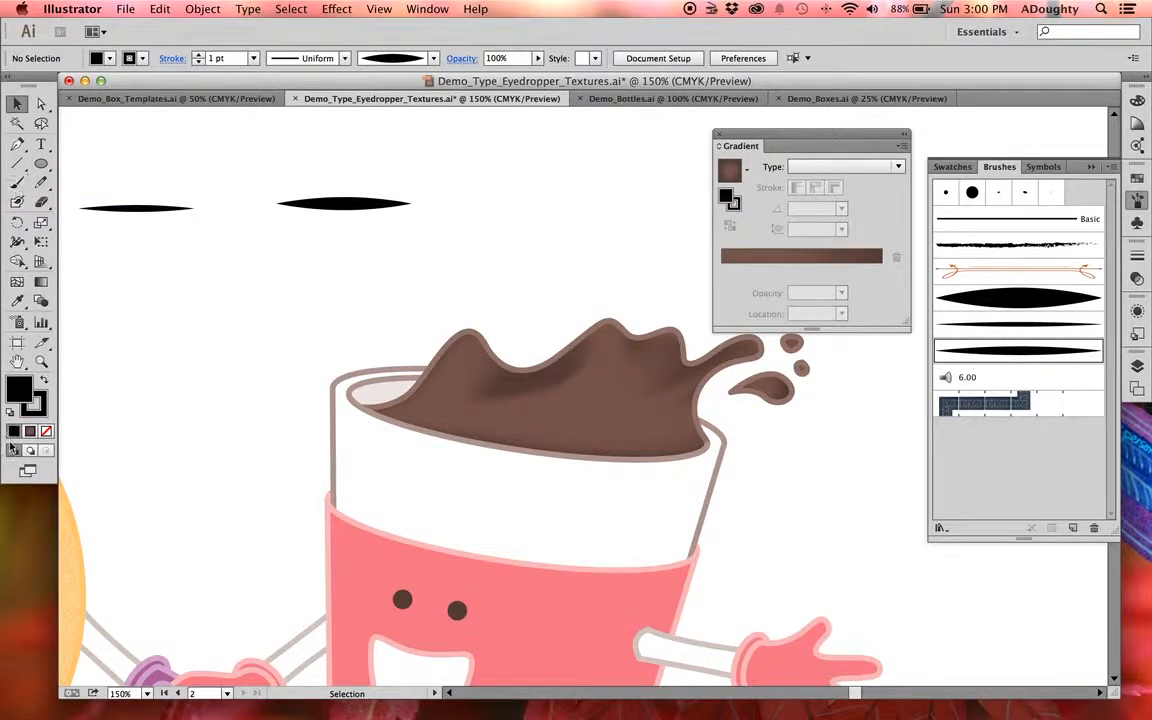
pyautogui.press('/')
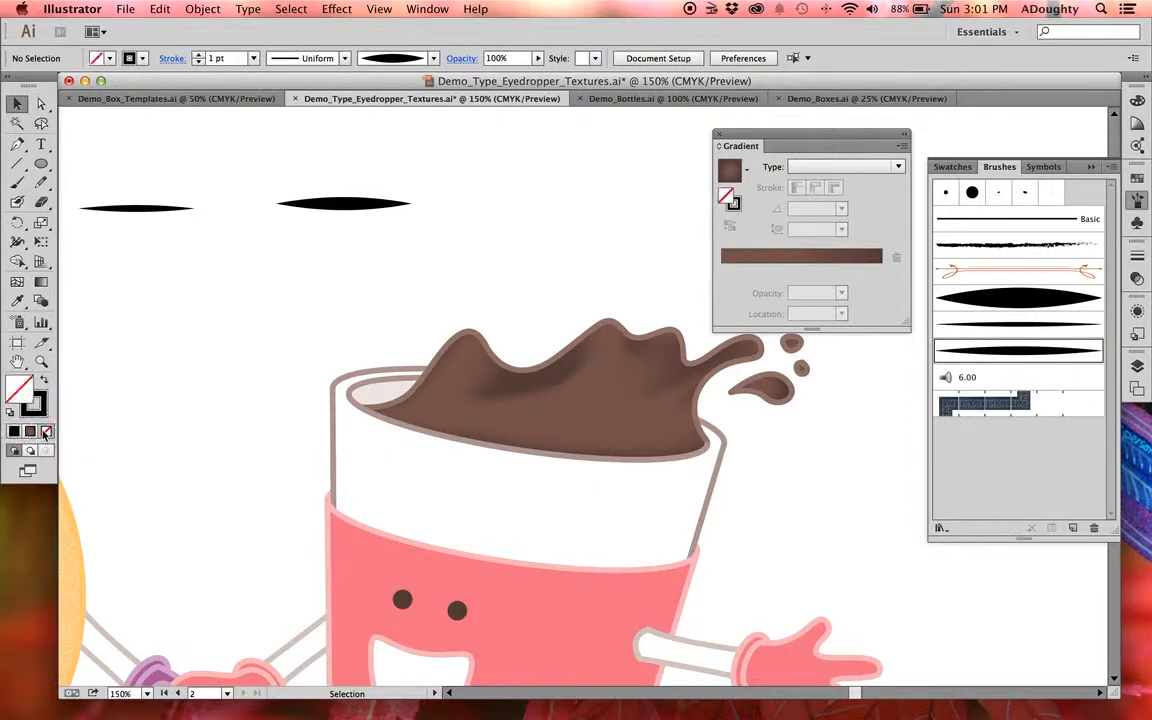
# - Set the stroke color to the coffee swatch at a 50% tint and dock the Gradient panel
pyautogui.click(37, 407)
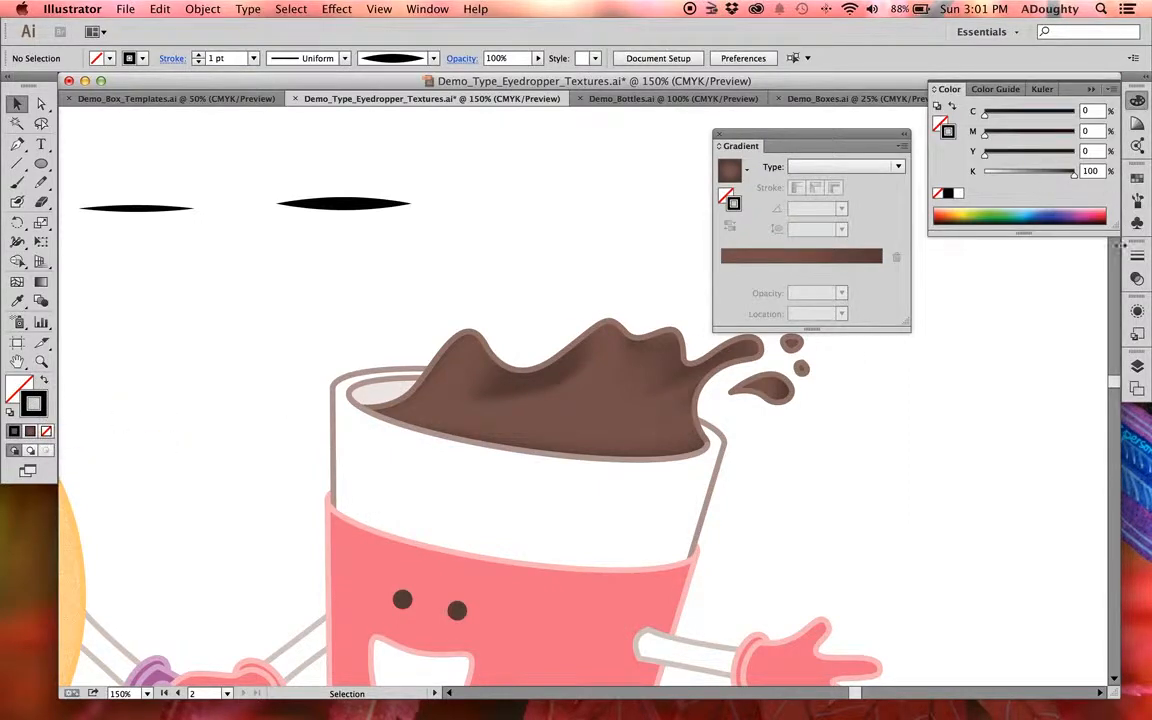
pyautogui.click(1137, 178)
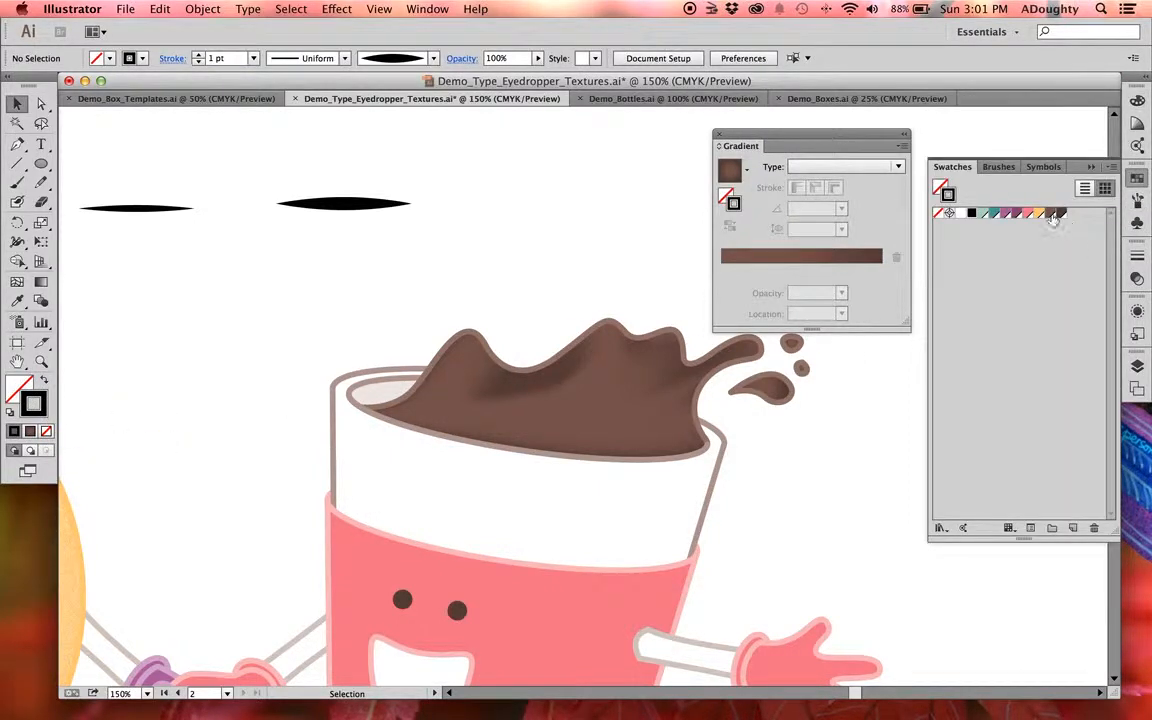
pyautogui.click(1053, 215)
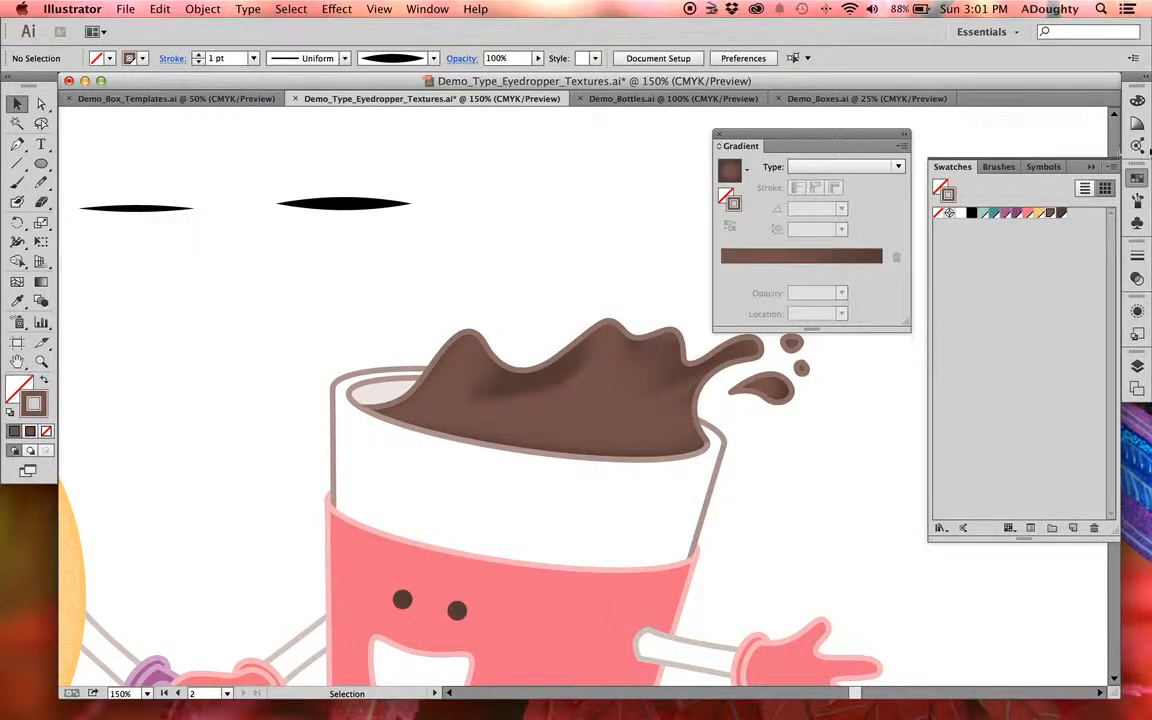
pyautogui.moveTo(779, 143); pyautogui.dragTo(1138, 185)
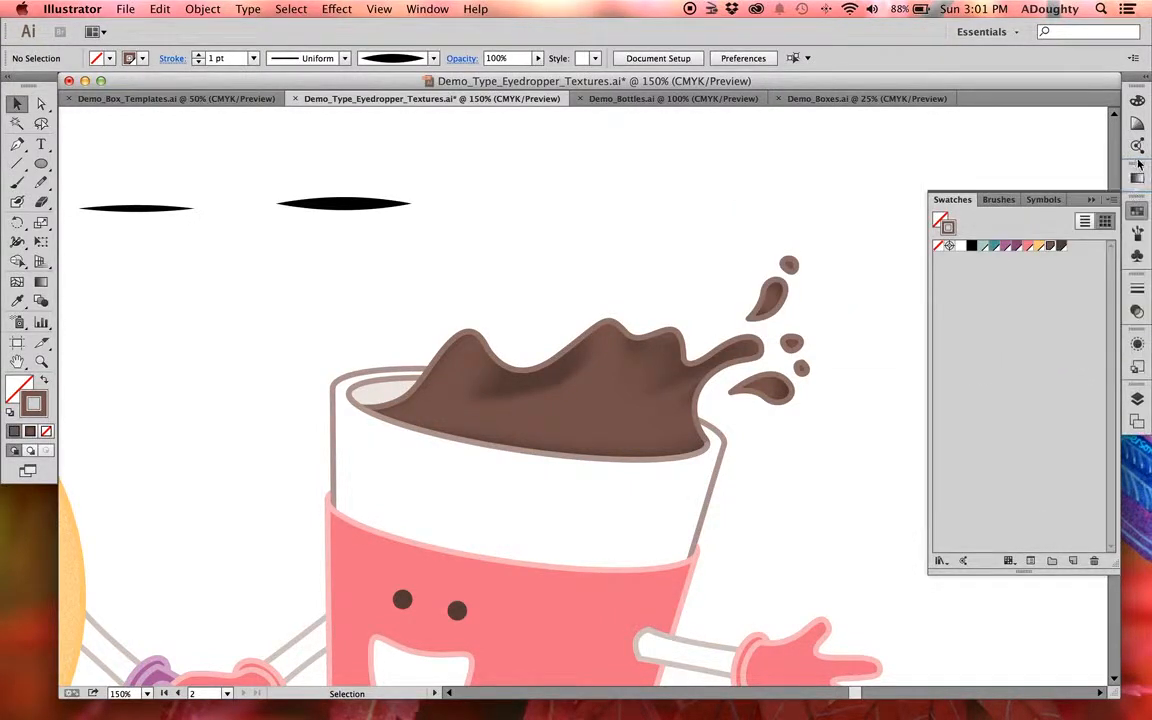
pyautogui.click(1137, 101)
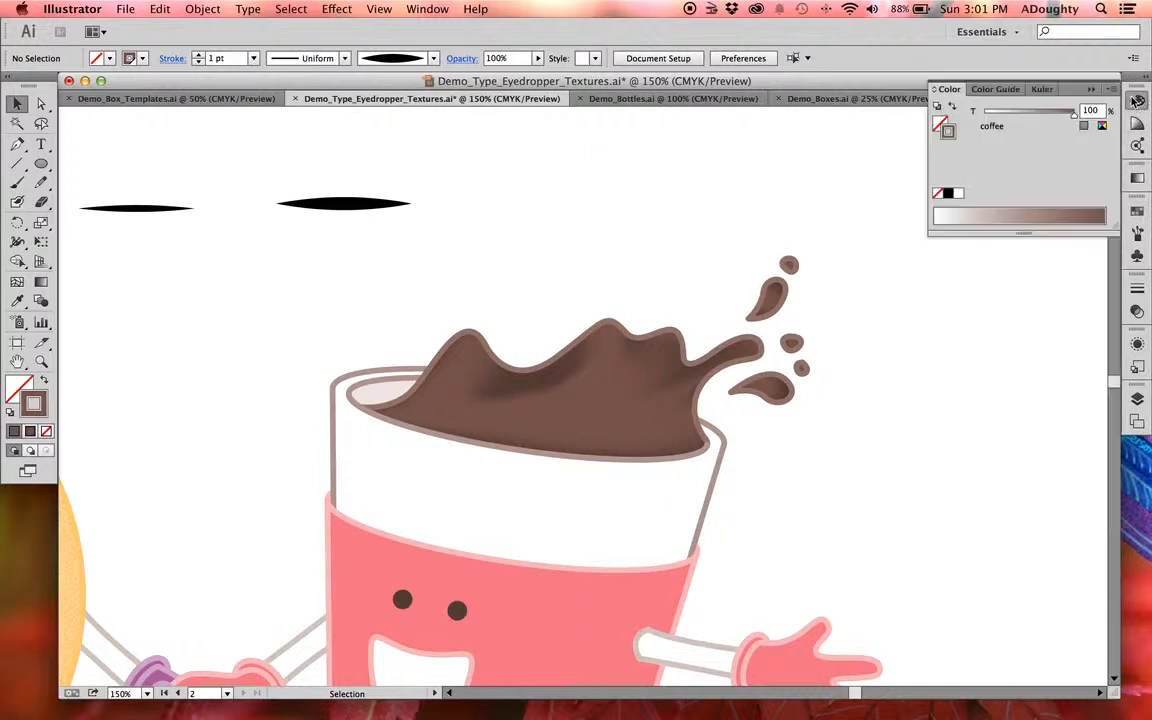
pyautogui.moveTo(1077, 118); pyautogui.dragTo(1031, 121)
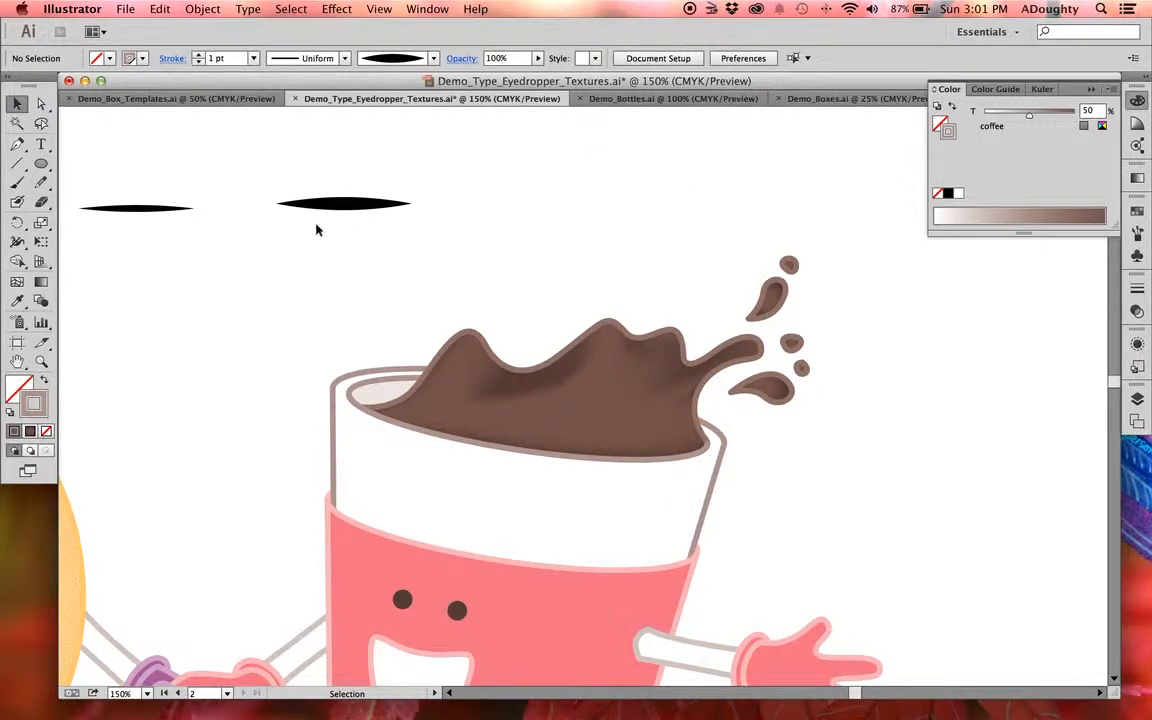
# - Paint a short tapered highlight up the left crest of the coffee splash with the Paintbrush, redoing the first attempt
pyautogui.click(17, 182)
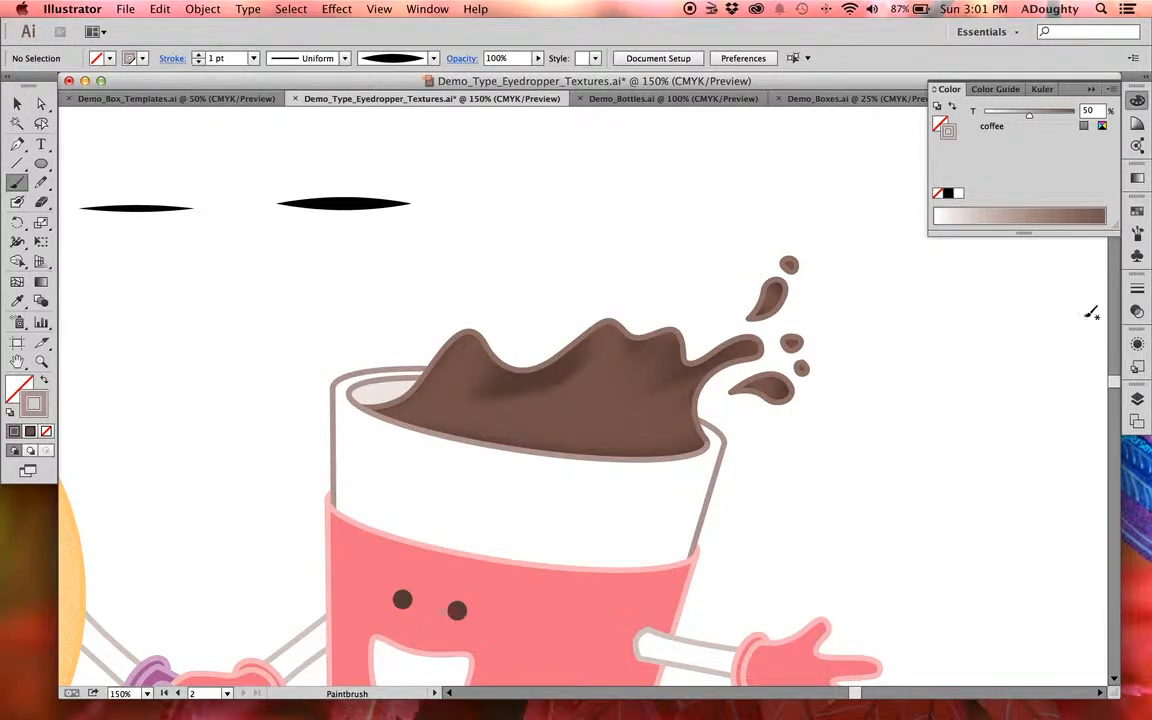
pyautogui.click(1137, 232)
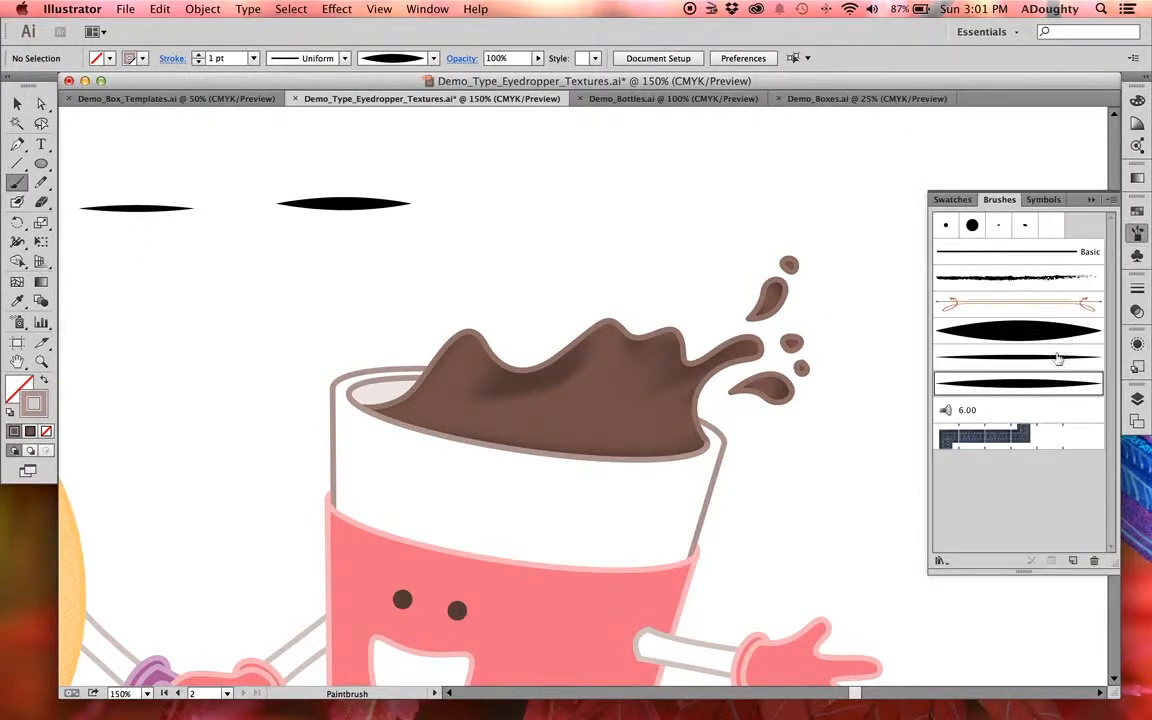
pyautogui.press('super+equal')
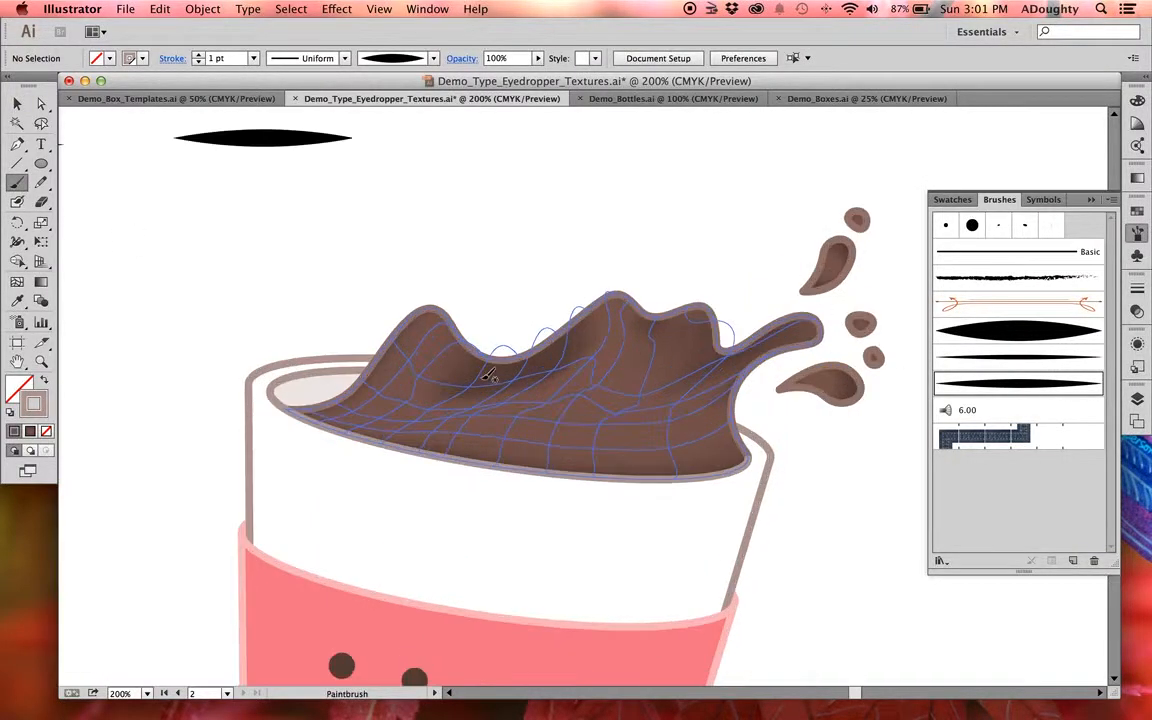
pyautogui.moveTo(478, 271); pyautogui.dragTo(600, 282)
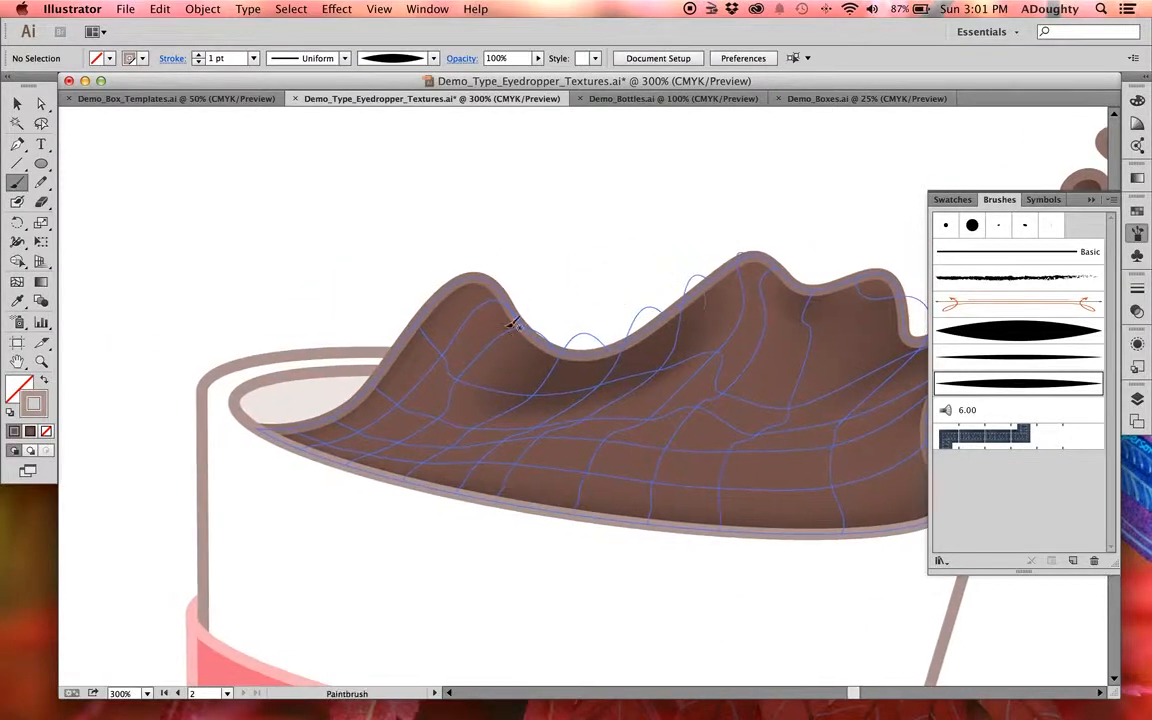
pyautogui.keyDown('super'); pyautogui.click(517, 240); pyautogui.keyUp('super')
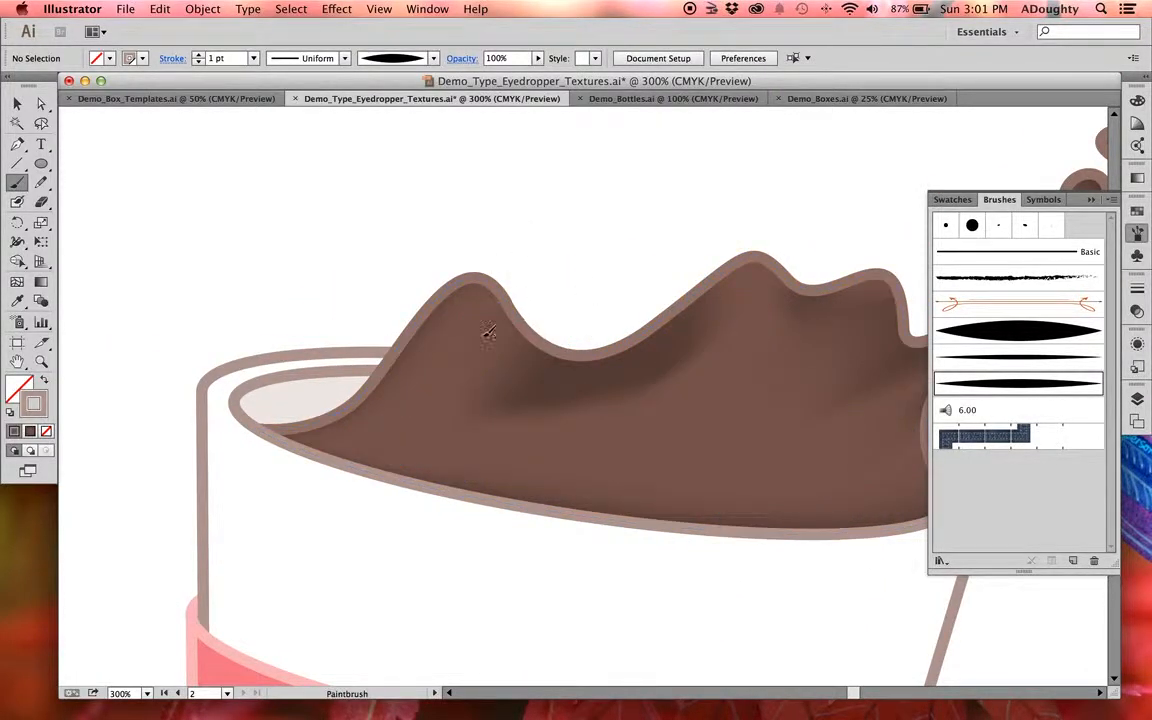
pyautogui.moveTo(404, 385); pyautogui.dragTo(498, 310)
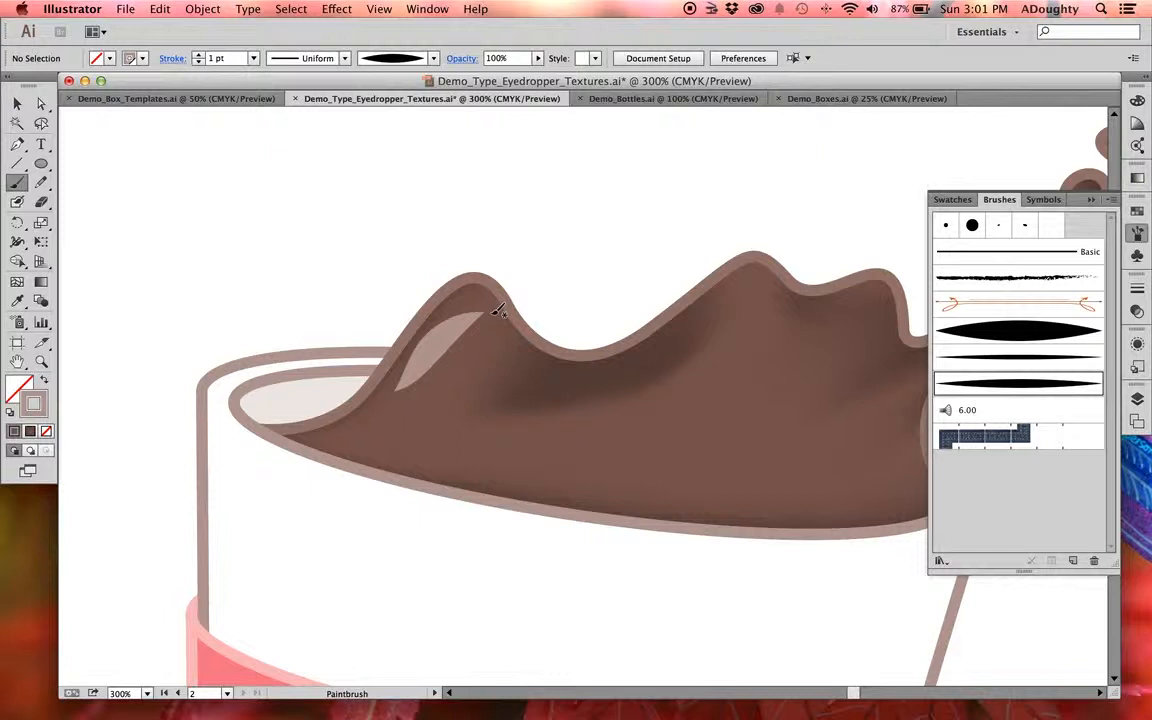
pyautogui.press('super+z')
pyautogui.keyDown('super'); pyautogui.click(529, 212); pyautogui.keyUp('super')
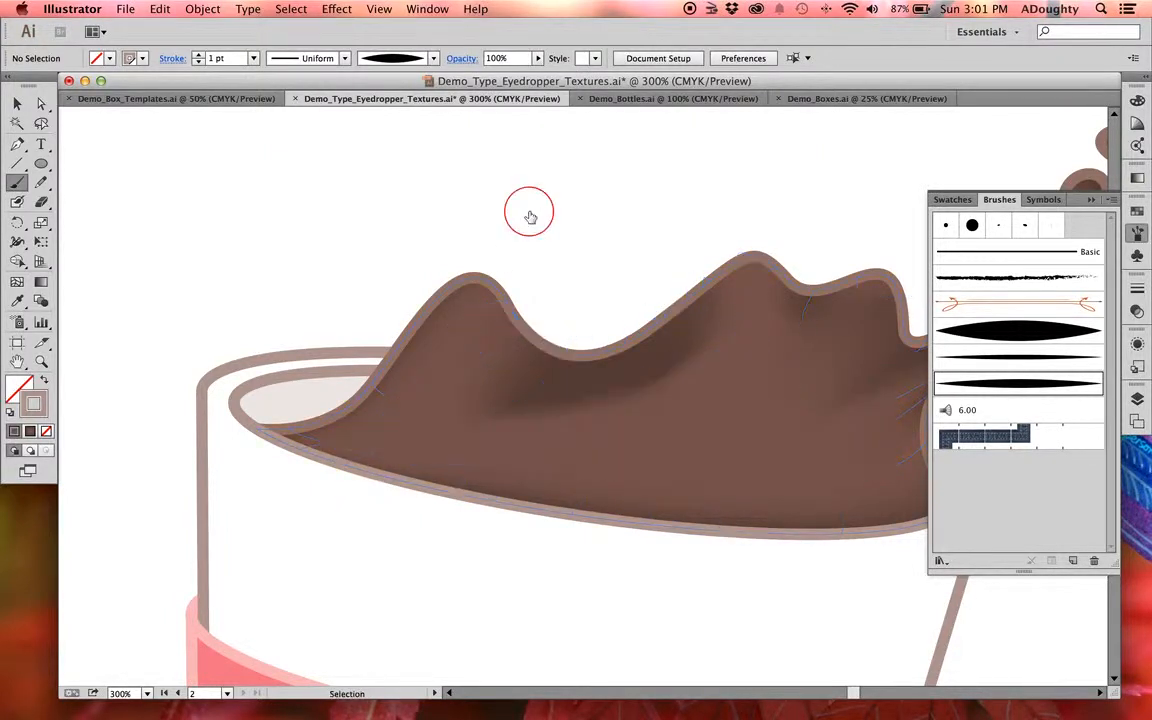
pyautogui.moveTo(392, 401); pyautogui.dragTo(462, 318)
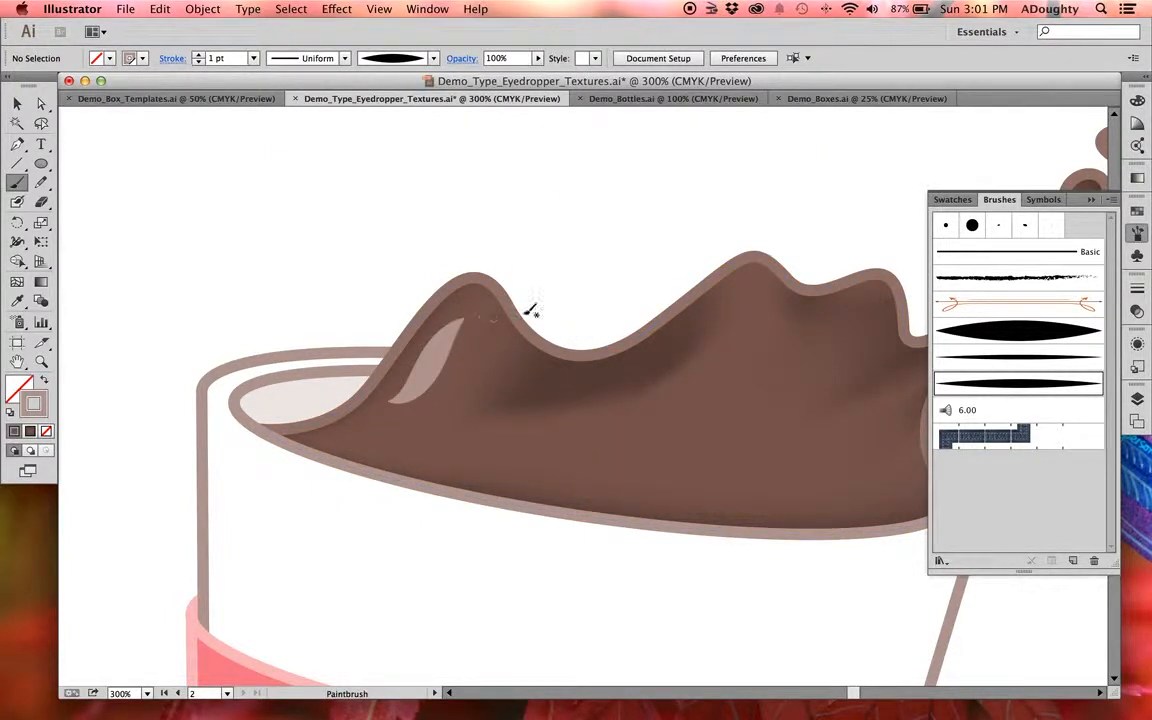
# - Paint tapered highlights on the middle and right crests of the coffee splash, redoing the right one once
pyautogui.moveTo(740, 187); pyautogui.dragTo(586, 184)
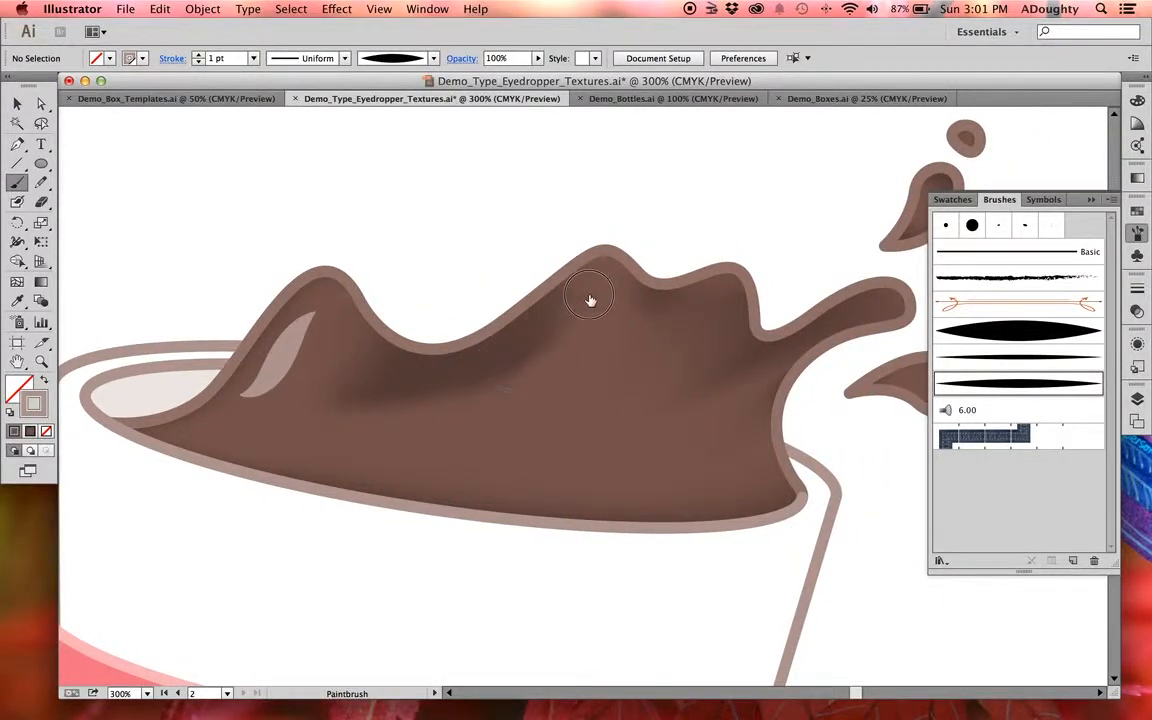
pyautogui.moveTo(589, 298); pyautogui.dragTo(604, 291)
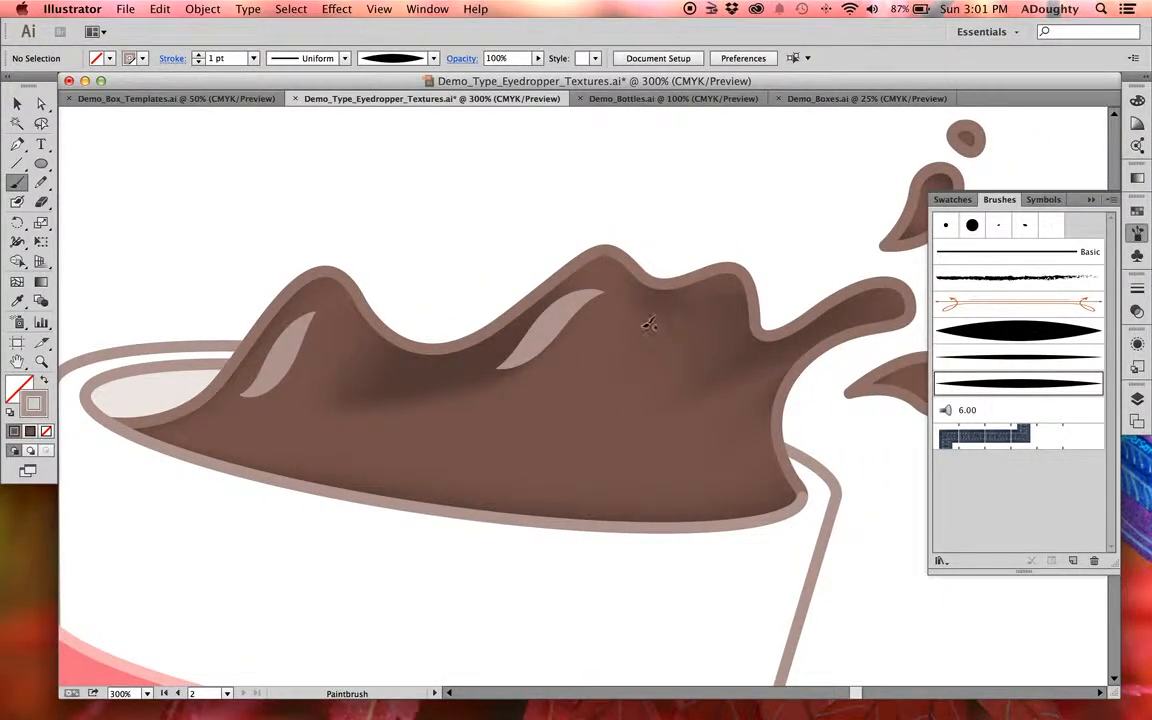
pyautogui.moveTo(642, 327)
pyautogui.mouseDown()
pyautogui.moveTo(679, 324)
pyautogui.moveTo(716, 300)
pyautogui.mouseUp()
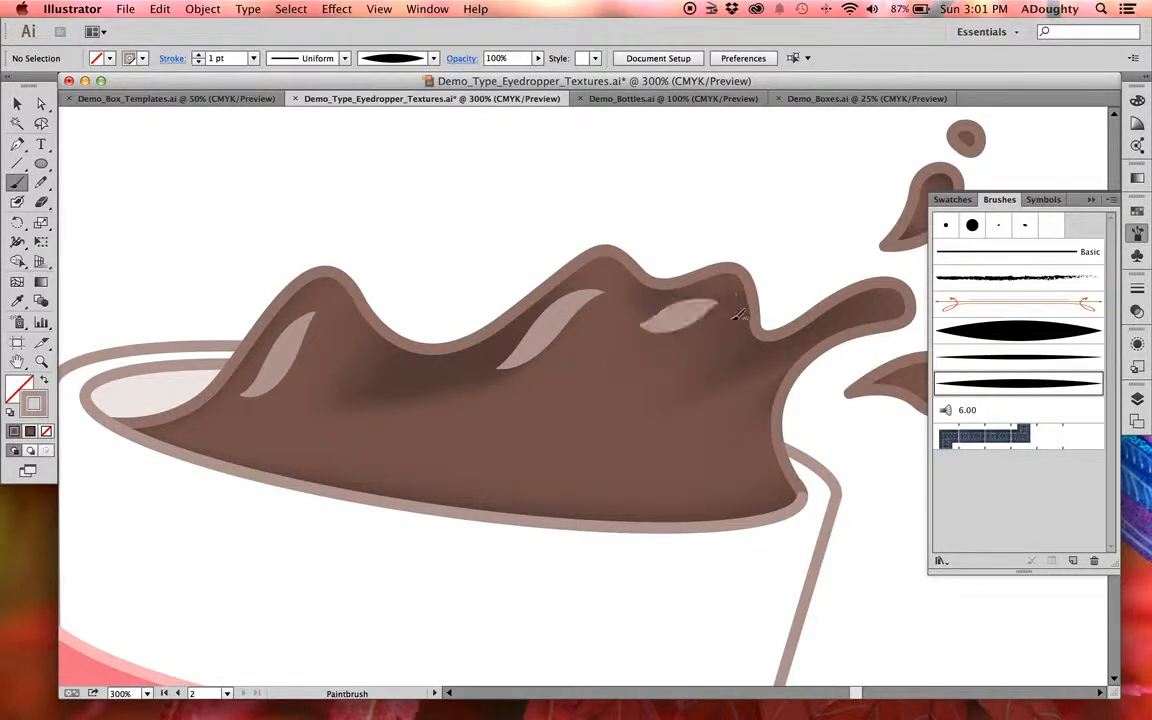
pyautogui.press('super+z')
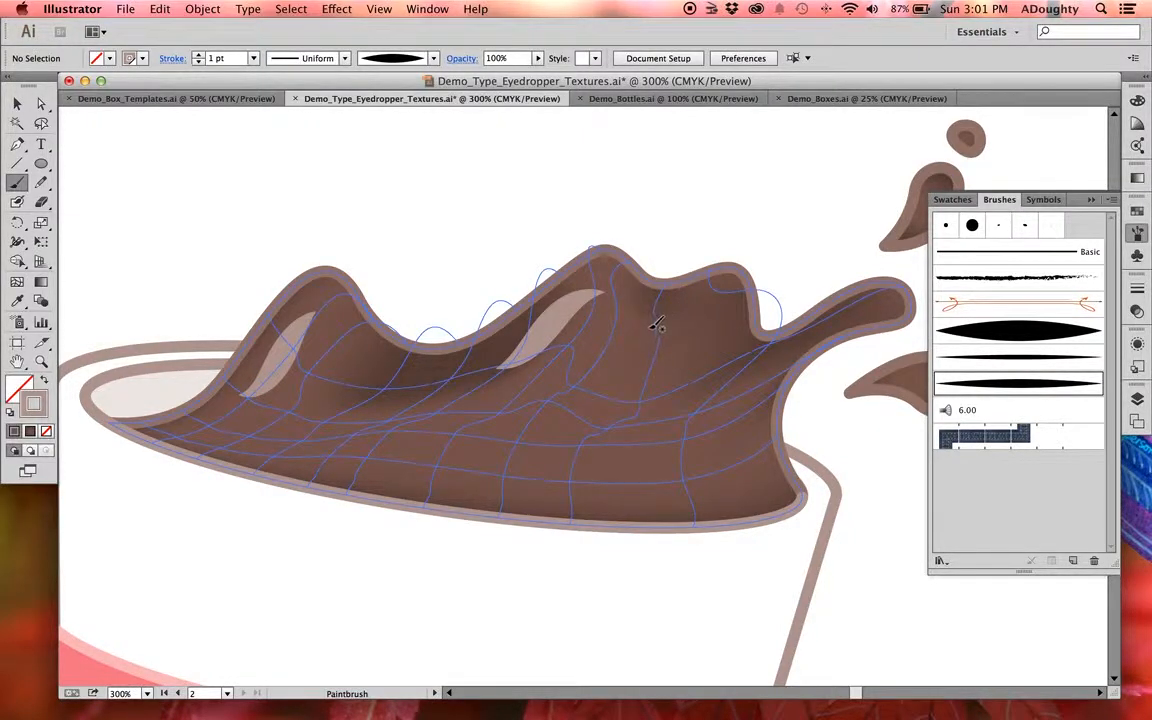
pyautogui.moveTo(656, 324); pyautogui.dragTo(727, 294)
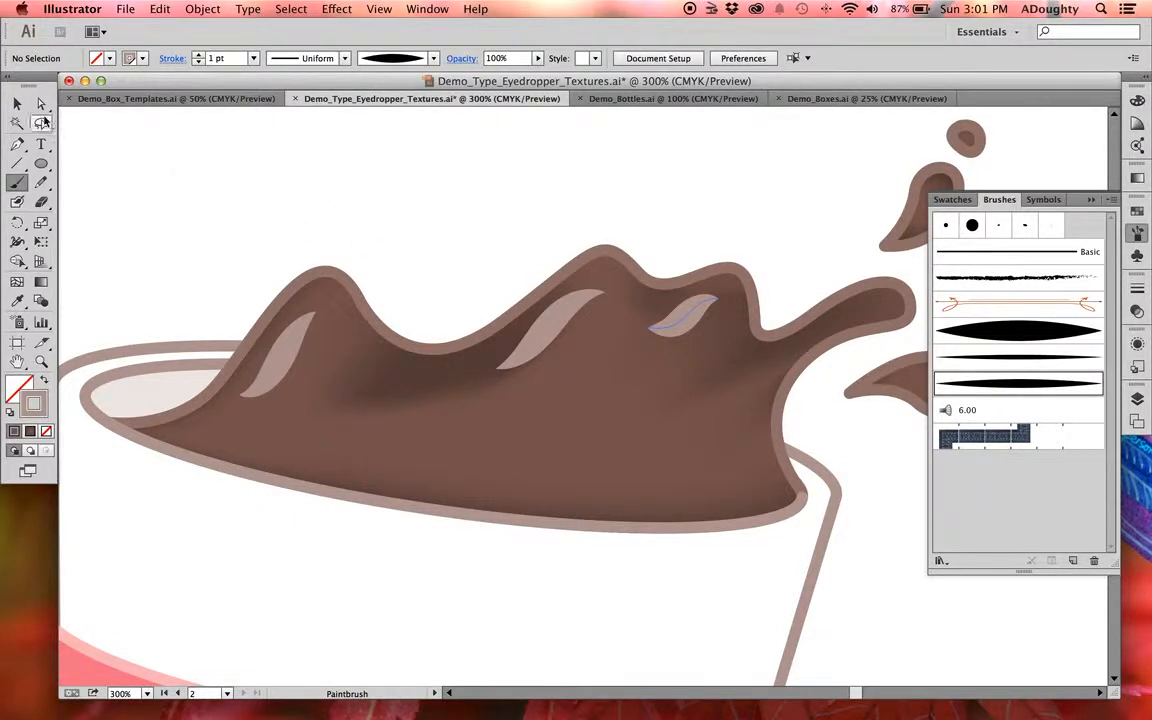
# - Delete the three tapered highlights from the coffee splash crests and make the thinner tapered art brush active
pyautogui.click(17, 104)
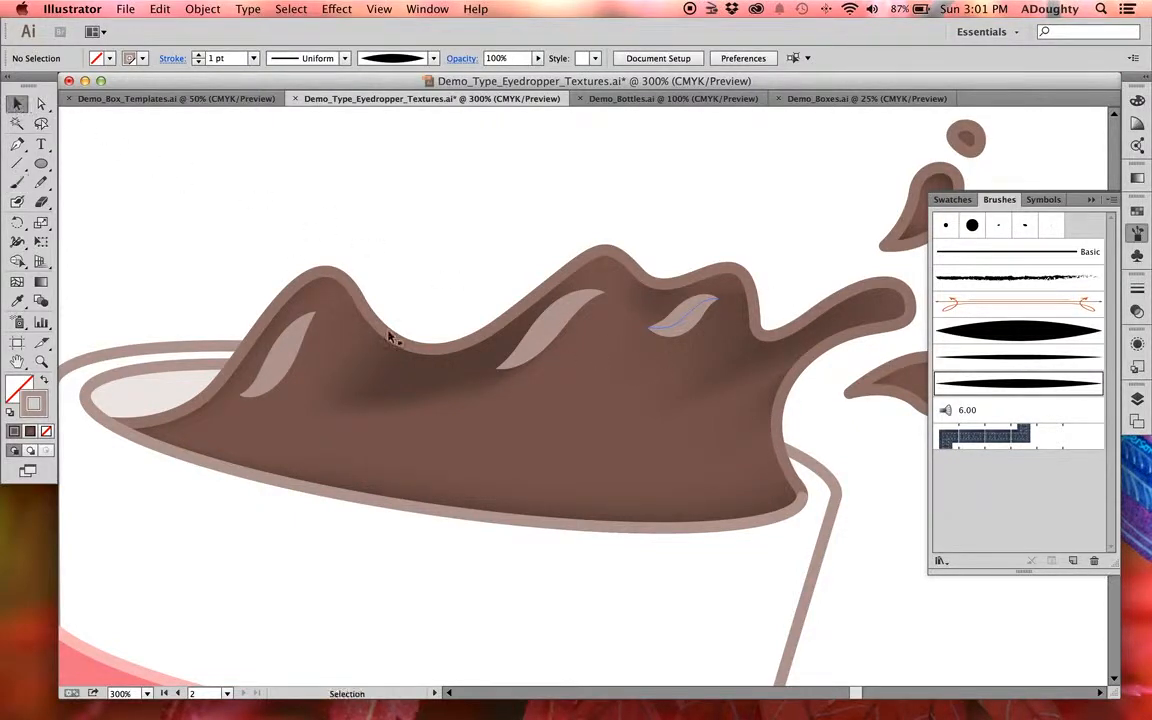
pyautogui.click(288, 366)
pyautogui.keyDown('shift'); pyautogui.click(551, 328); pyautogui.keyUp('shift')
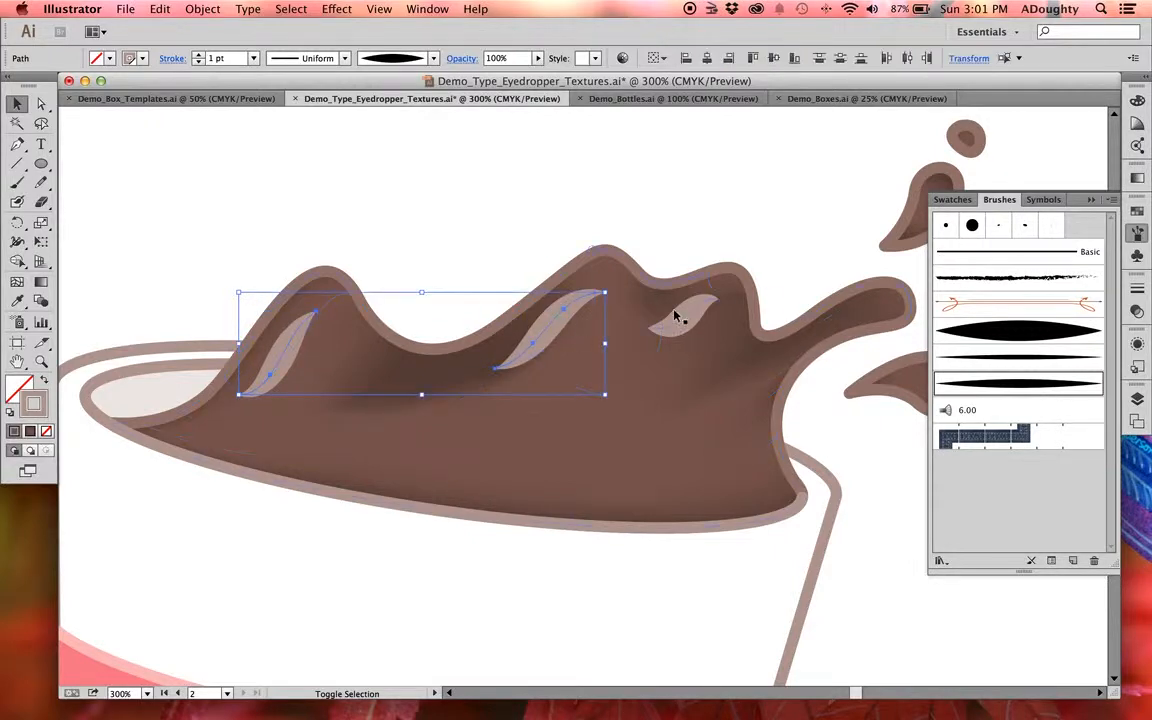
pyautogui.keyDown('shift'); pyautogui.click(689, 318); pyautogui.keyUp('shift')
pyautogui.press('Delete')
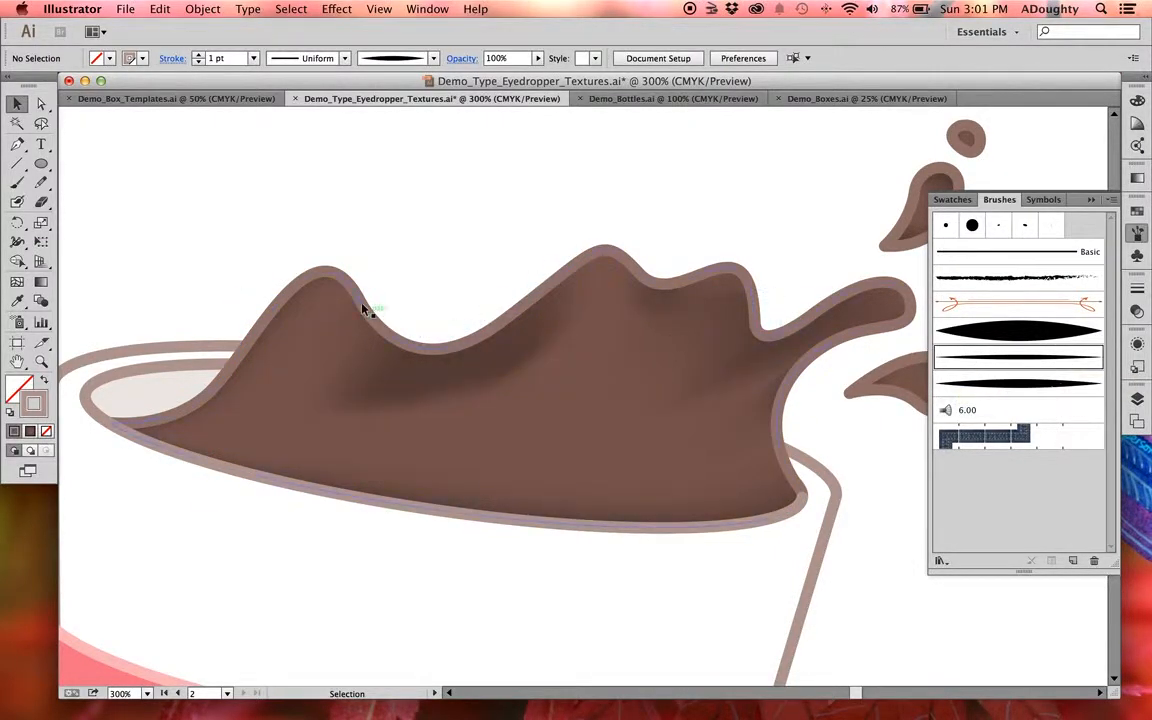
# - Paint slimmer tapered highlights along the left, middle and right crests of the coffee splash, redoing the left one
pyautogui.click(17, 185)
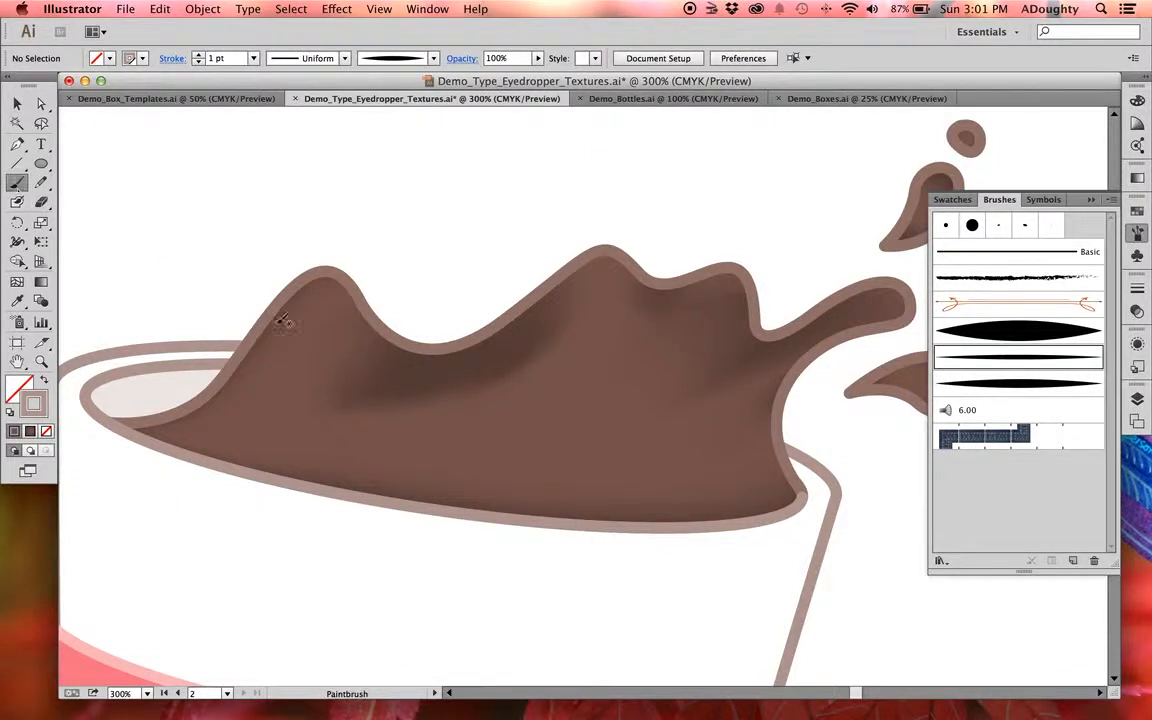
pyautogui.moveTo(272, 345)
pyautogui.mouseDown()
pyautogui.moveTo(301, 308)
pyautogui.moveTo(332, 311)
pyautogui.mouseUp()
pyautogui.press('super+z')
pyautogui.moveTo(245, 386); pyautogui.dragTo(320, 304)
pyautogui.moveTo(250, 386); pyautogui.dragTo(324, 300)
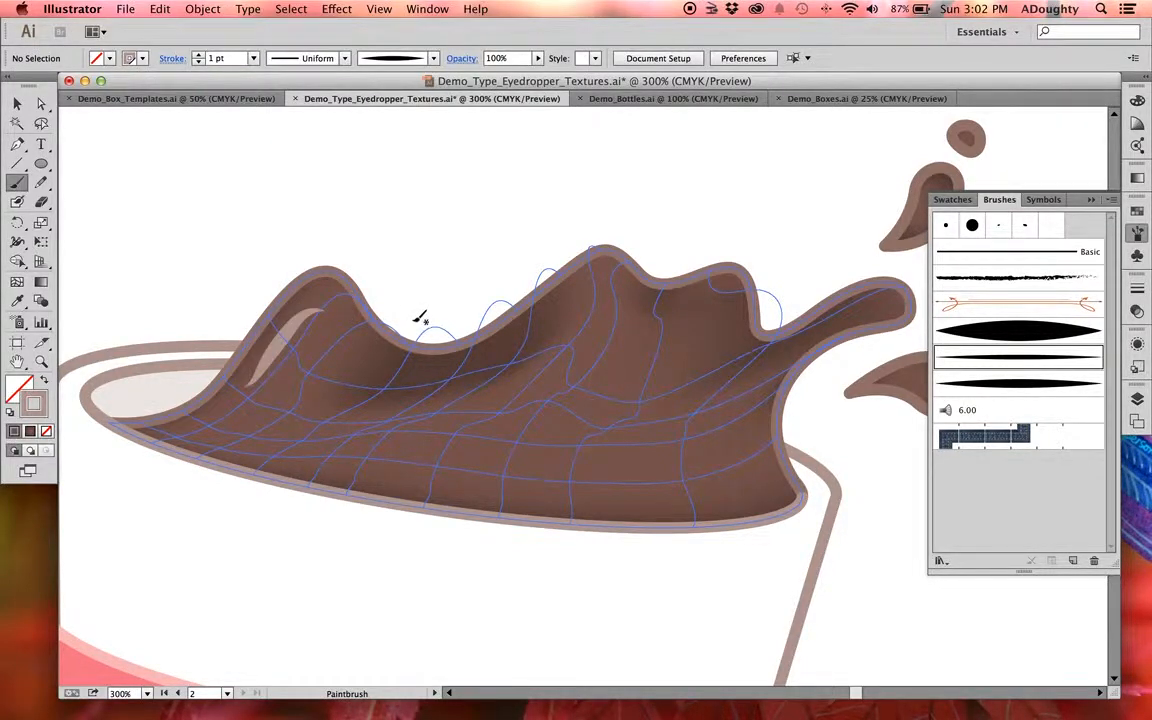
pyautogui.moveTo(510, 348)
pyautogui.mouseDown()
pyautogui.moveTo(592, 289)
pyautogui.moveTo(620, 287)
pyautogui.moveTo(653, 310)
pyautogui.moveTo(732, 299)
pyautogui.mouseUp()
# - Paint short highlights on the tip of the splash's outstretched arm, redoing it once, and on the two teardrop-shaped droplets
pyautogui.press('space')
pyautogui.moveTo(842, 327)
pyautogui.mouseDown()
pyautogui.moveTo(643, 331)
pyautogui.moveTo(692, 309)
pyautogui.mouseUp()
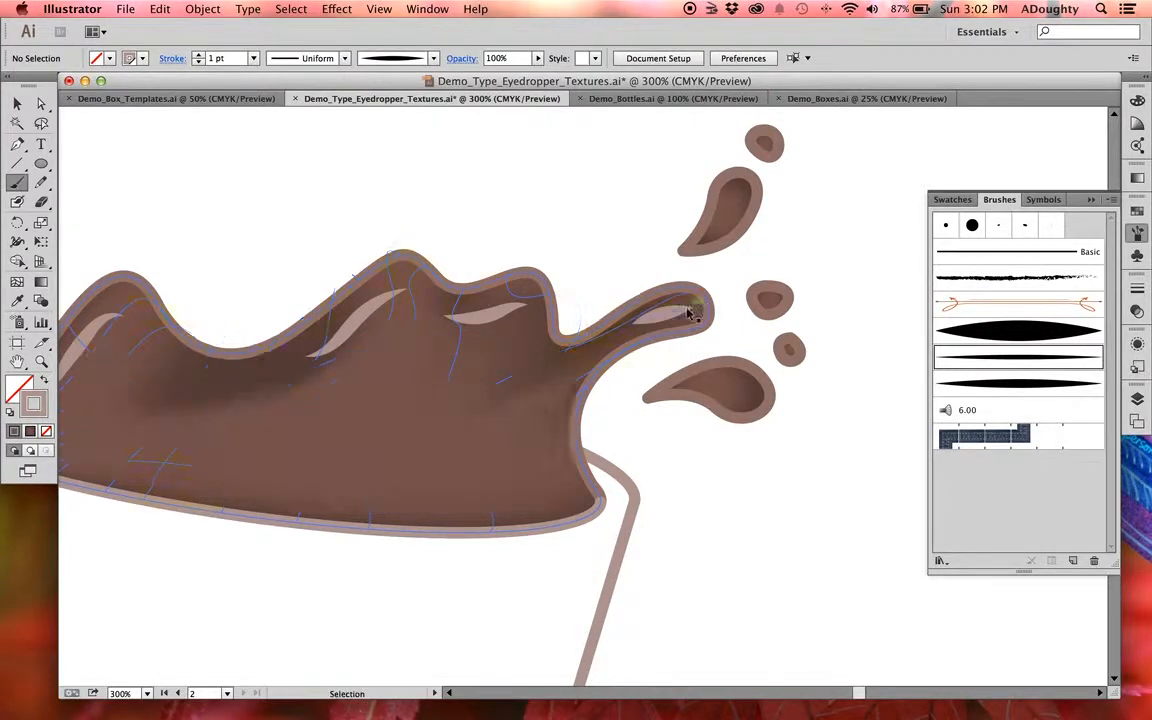
pyautogui.press('super+z')
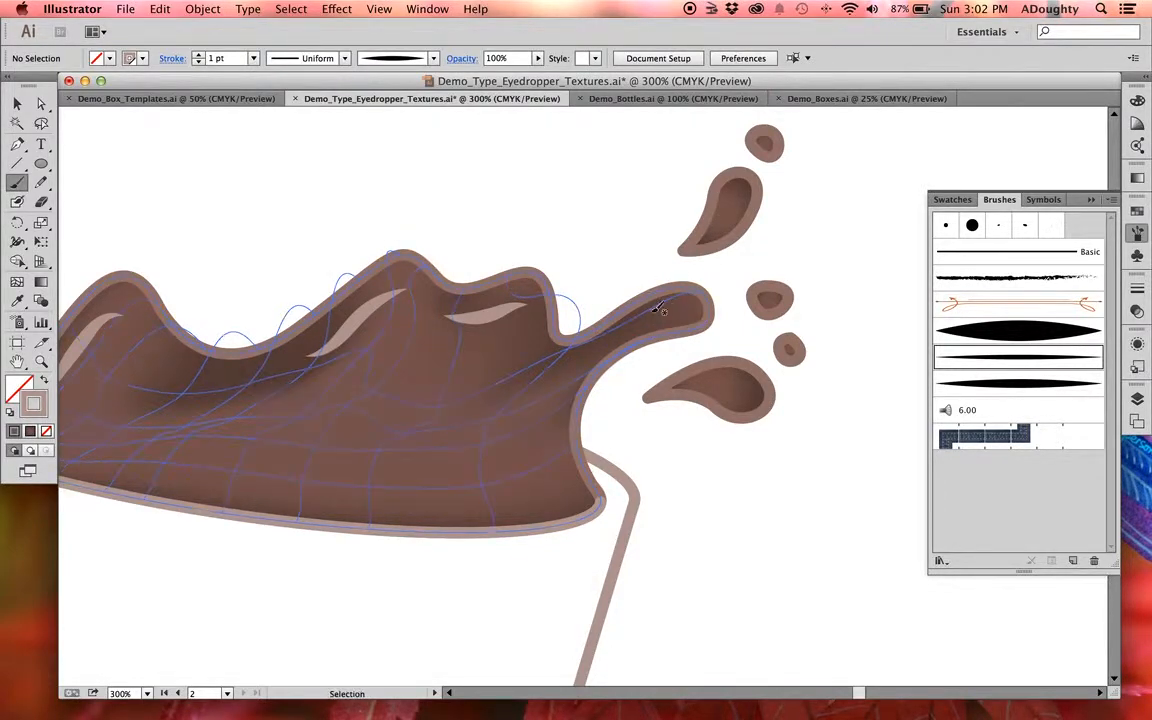
pyautogui.moveTo(645, 315); pyautogui.dragTo(688, 301)
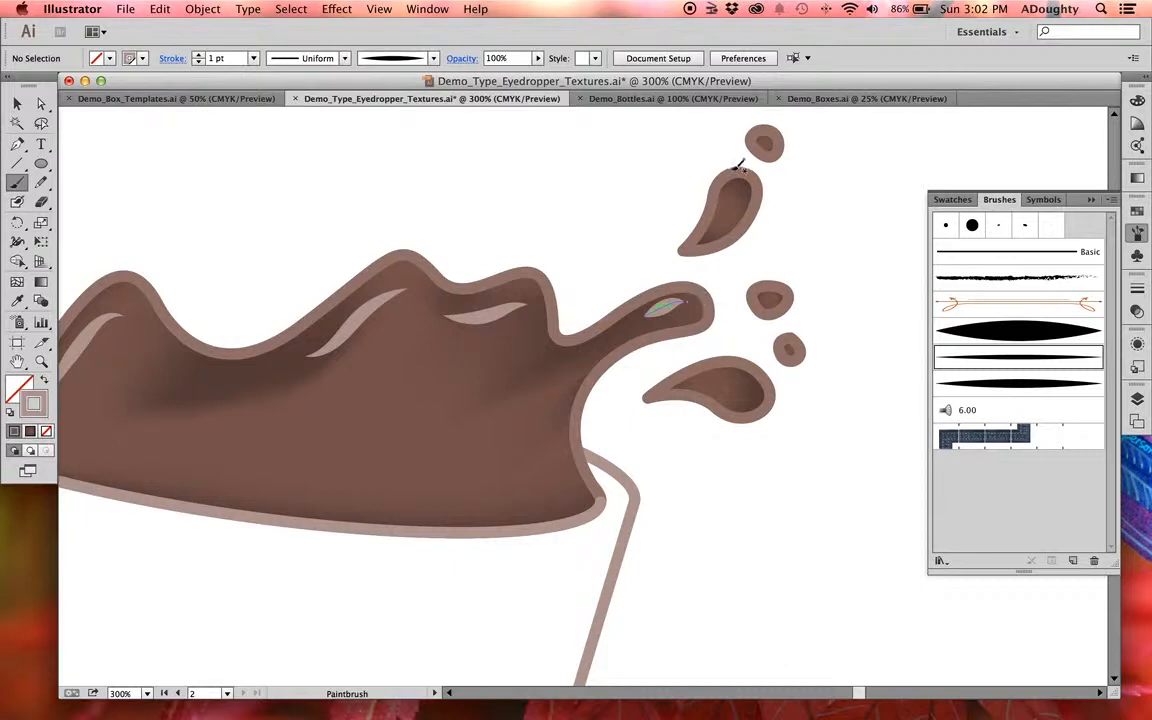
pyautogui.moveTo(731, 187); pyautogui.dragTo(724, 217)
pyautogui.moveTo(725, 378); pyautogui.dragTo(753, 385)
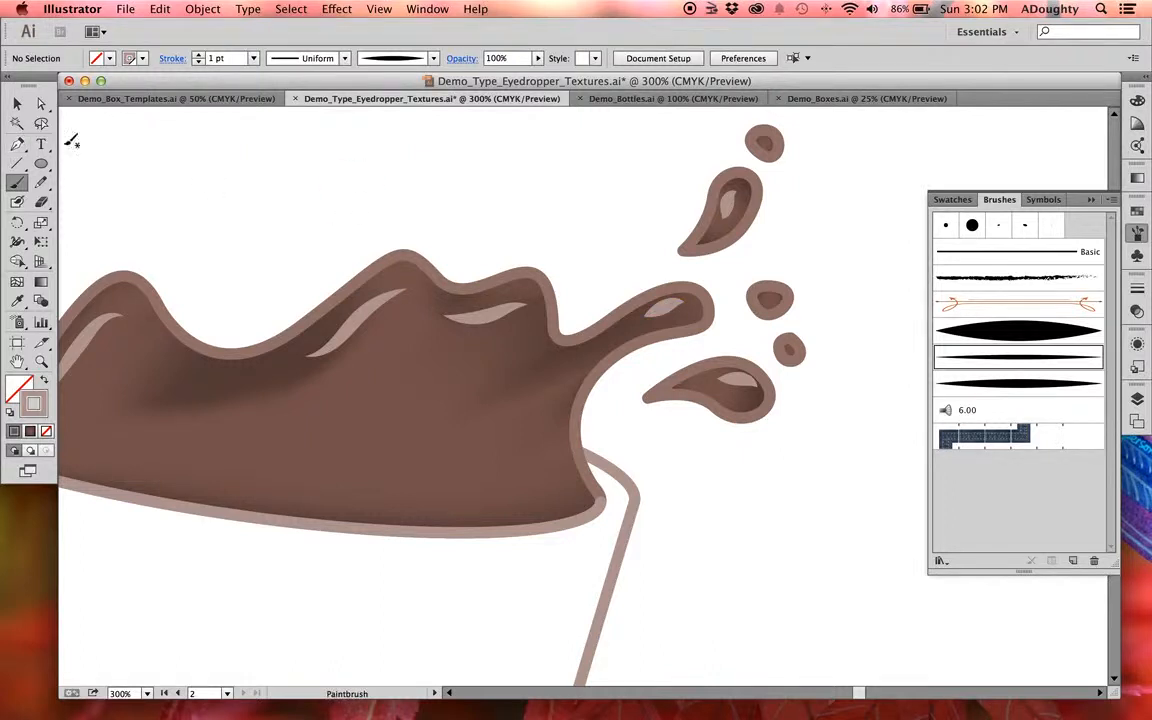
# - Reshape the left crest highlight into a smoother curve by adjusting its anchor points and handles
pyautogui.hscroll(-5, 303, 180)
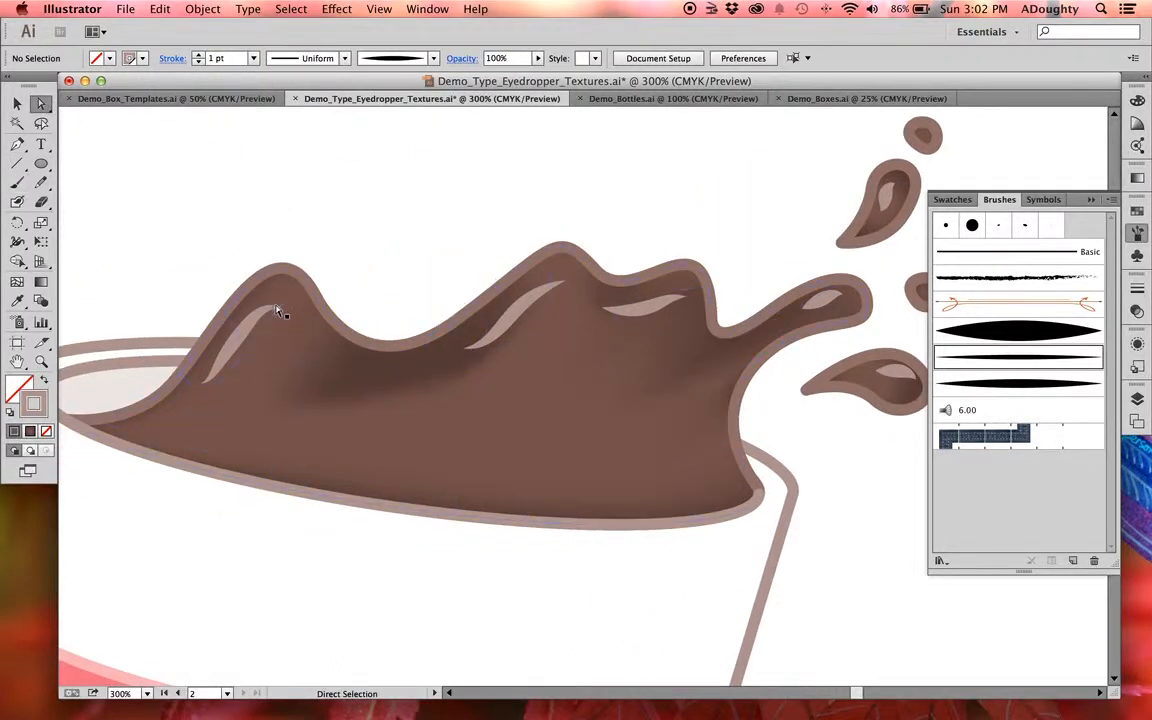
pyautogui.moveTo(280, 309); pyautogui.dragTo(249, 322)
pyautogui.moveTo(219, 373); pyautogui.dragTo(201, 381)
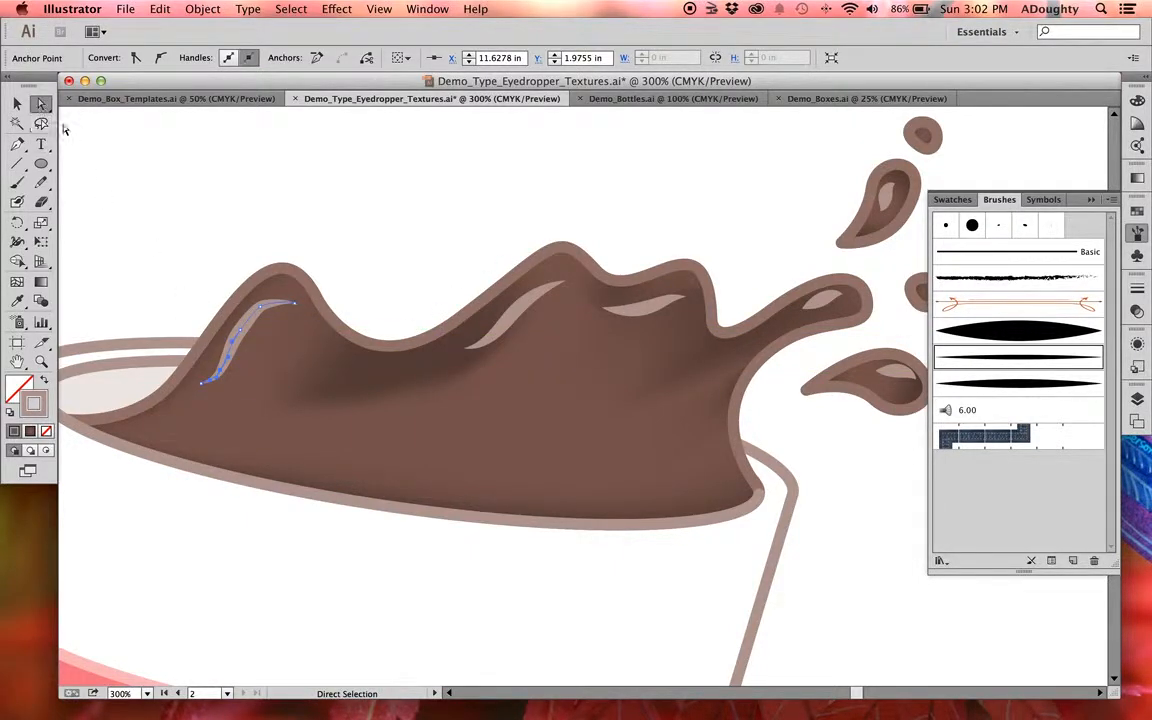
pyautogui.click(17, 145)
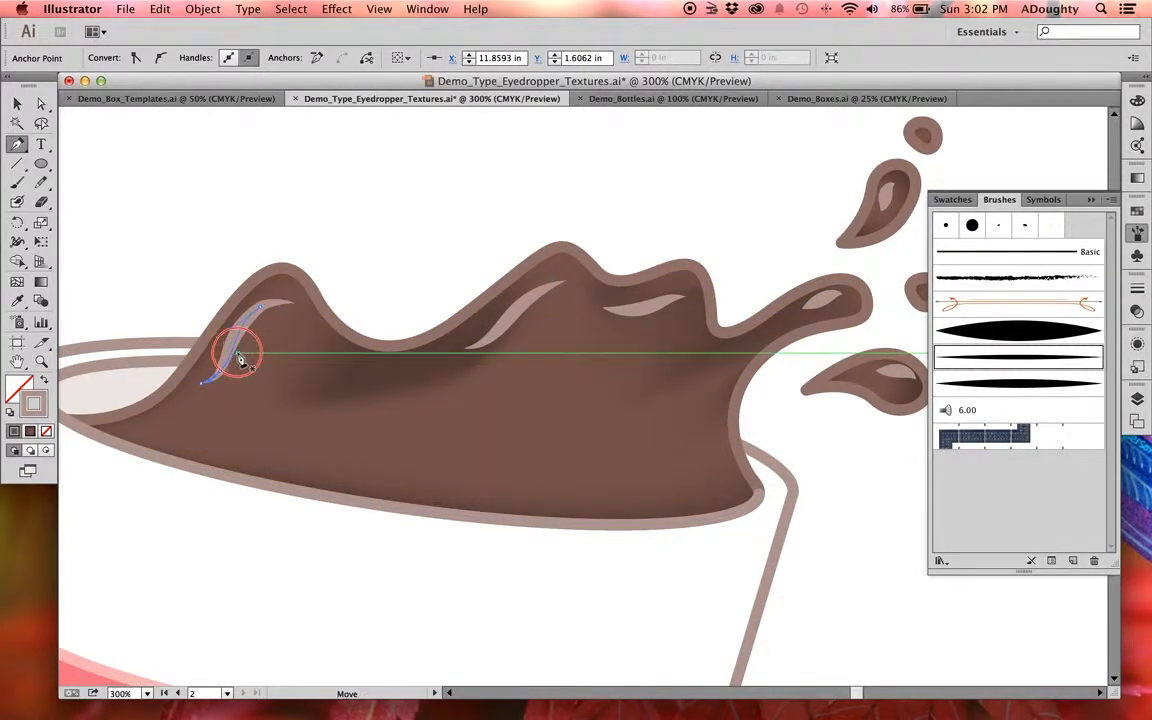
pyautogui.moveTo(260, 310)
pyautogui.mouseDown()
pyautogui.moveTo(294, 303)
pyautogui.moveTo(268, 310)
pyautogui.mouseUp()
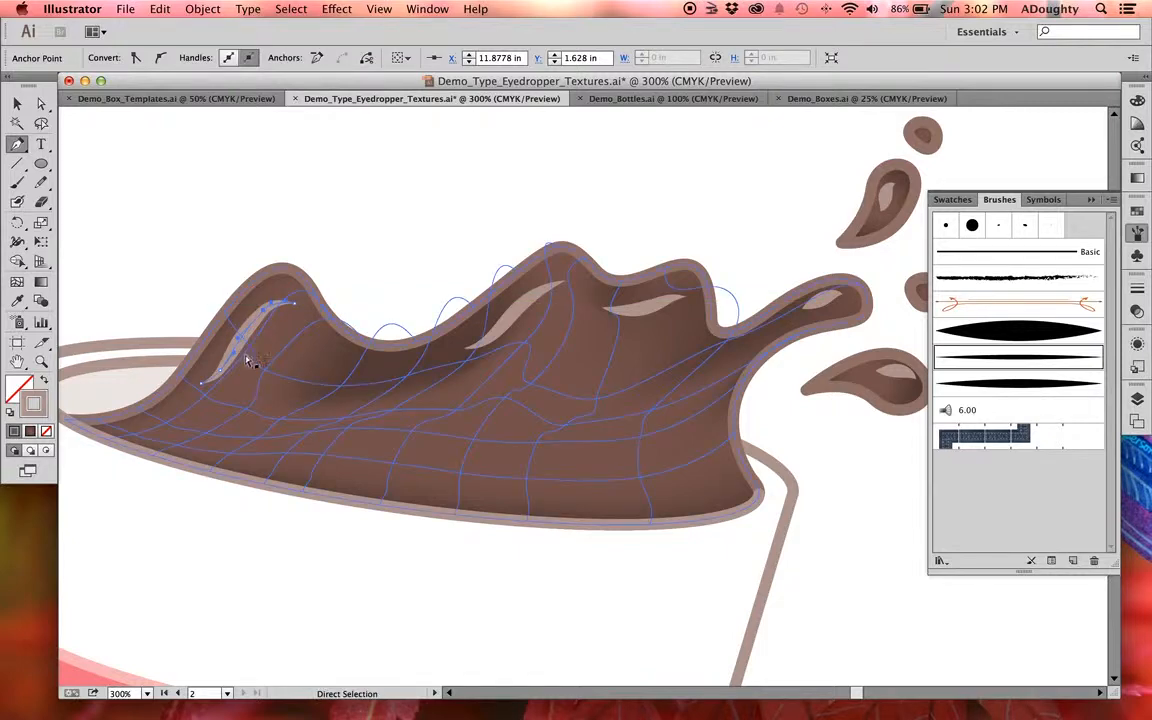
pyautogui.moveTo(226, 358); pyautogui.dragTo(226, 370)
pyautogui.moveTo(265, 328); pyautogui.dragTo(275, 296)
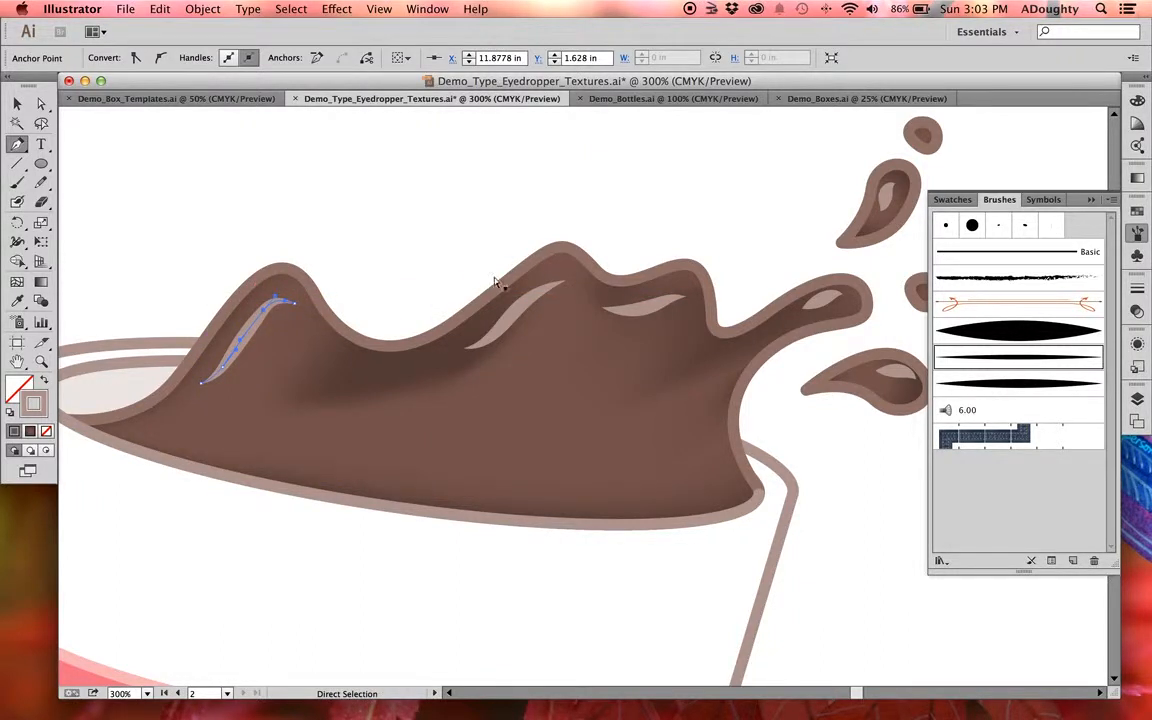
# - Extend the ends of the middle crest highlight and smooth its curve by adjusting its anchor points and handles
pyautogui.click(562, 283)
pyautogui.click(555, 288)
pyautogui.click(564, 281)
pyautogui.moveTo(565, 282)
pyautogui.mouseDown()
pyautogui.moveTo(574, 278)
pyautogui.moveTo(536, 298)
pyautogui.moveTo(559, 284)
pyautogui.mouseUp()
pyautogui.moveTo(463, 355); pyautogui.dragTo(485, 336)
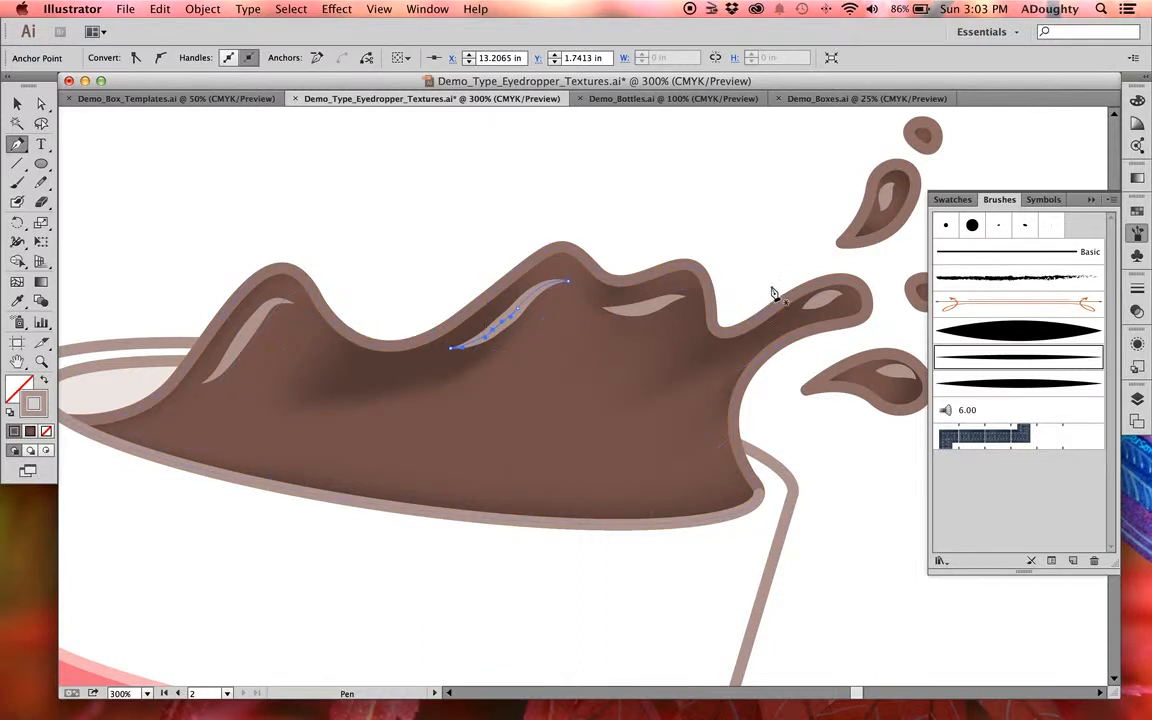
pyautogui.click(493, 330)
pyautogui.moveTo(511, 317); pyautogui.dragTo(499, 334)
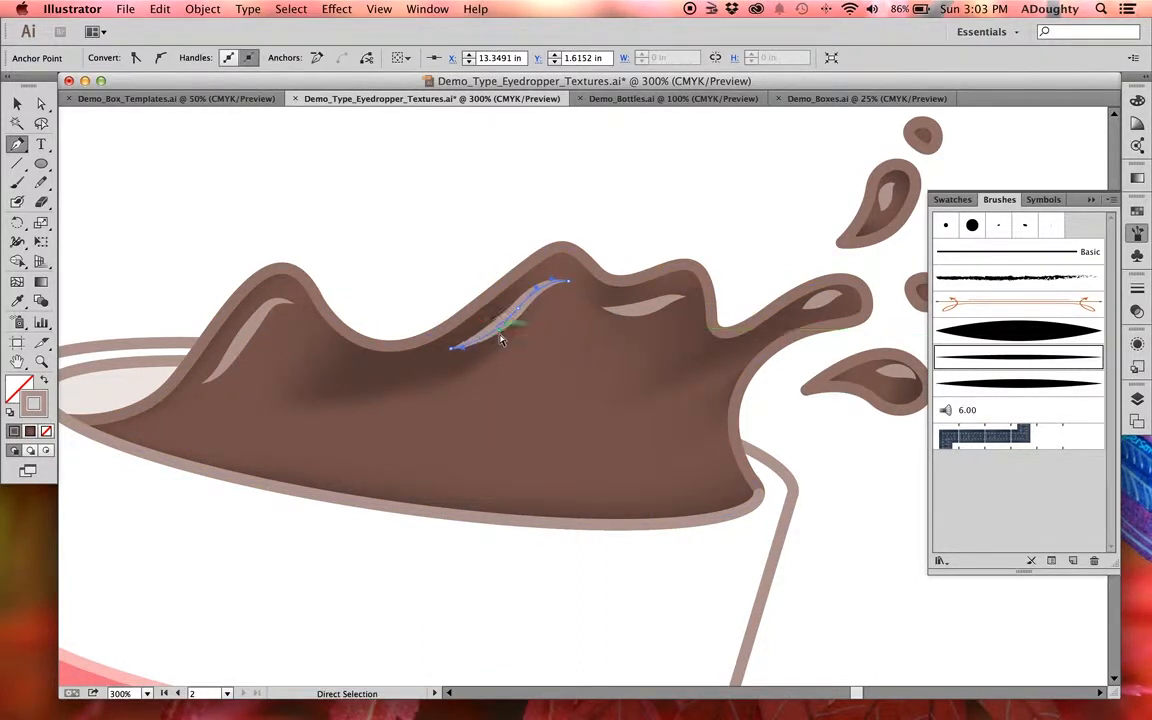
# - Adjust the end point and curve of the right crest highlight on the coffee splash
pyautogui.keyDown('super'); pyautogui.click(683, 302); pyautogui.keyUp('super')
pyautogui.keyDown('super'); pyautogui.click(687, 300); pyautogui.keyUp('super')
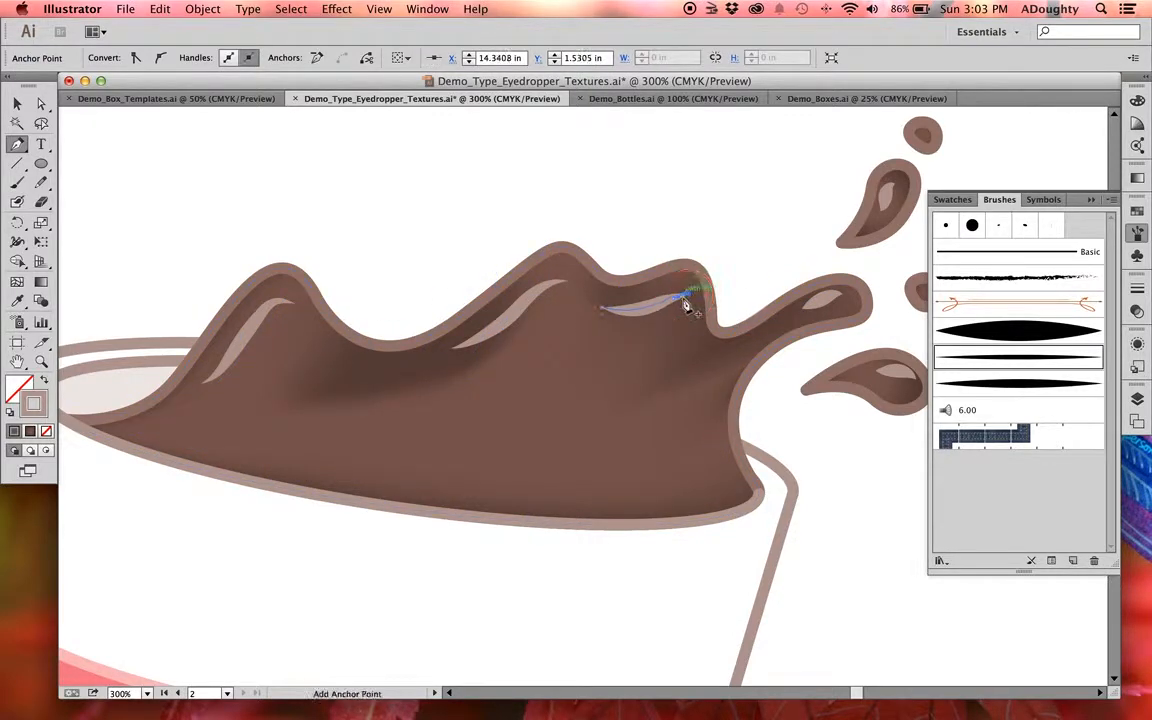
pyautogui.moveTo(654, 304)
pyautogui.mouseDown()
pyautogui.moveTo(690, 296)
pyautogui.moveTo(635, 313)
pyautogui.mouseUp()
# - Reshape the highlights on the splash's arm and the upper teardrop droplet, and deselect them
pyautogui.keyDown('super'); pyautogui.click(832, 305); pyautogui.keyUp('super')
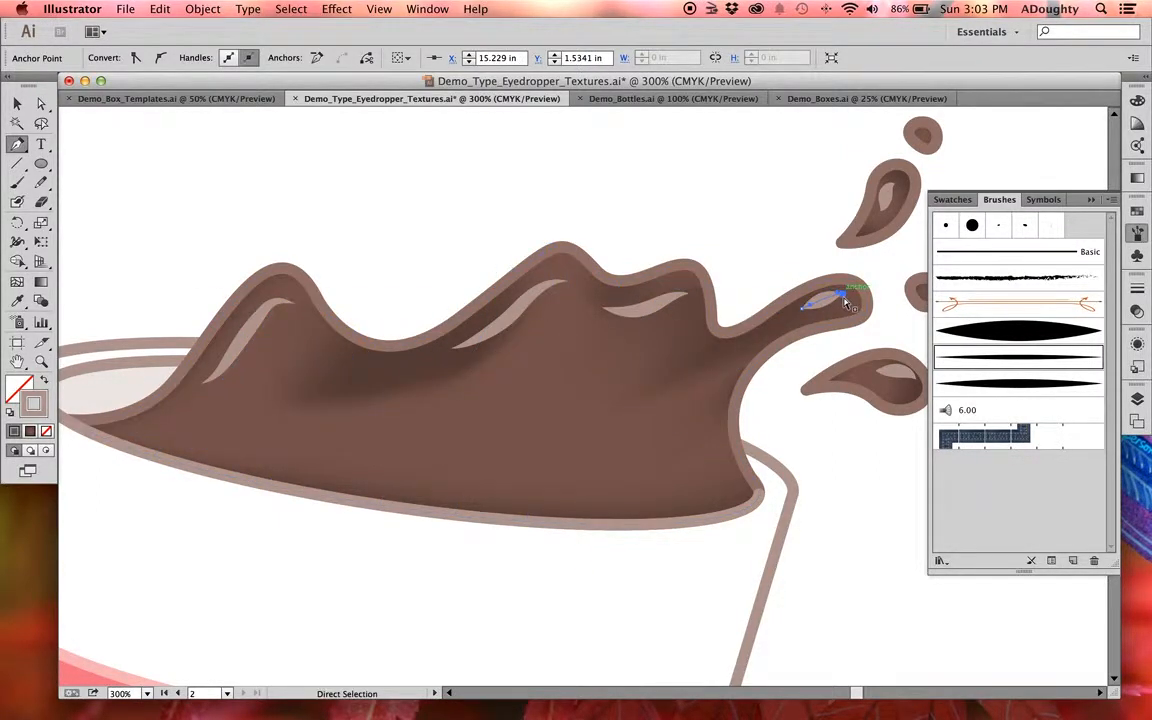
pyautogui.moveTo(845, 304); pyautogui.dragTo(825, 307)
pyautogui.keyDown('super'); pyautogui.click(888, 205); pyautogui.keyUp('super')
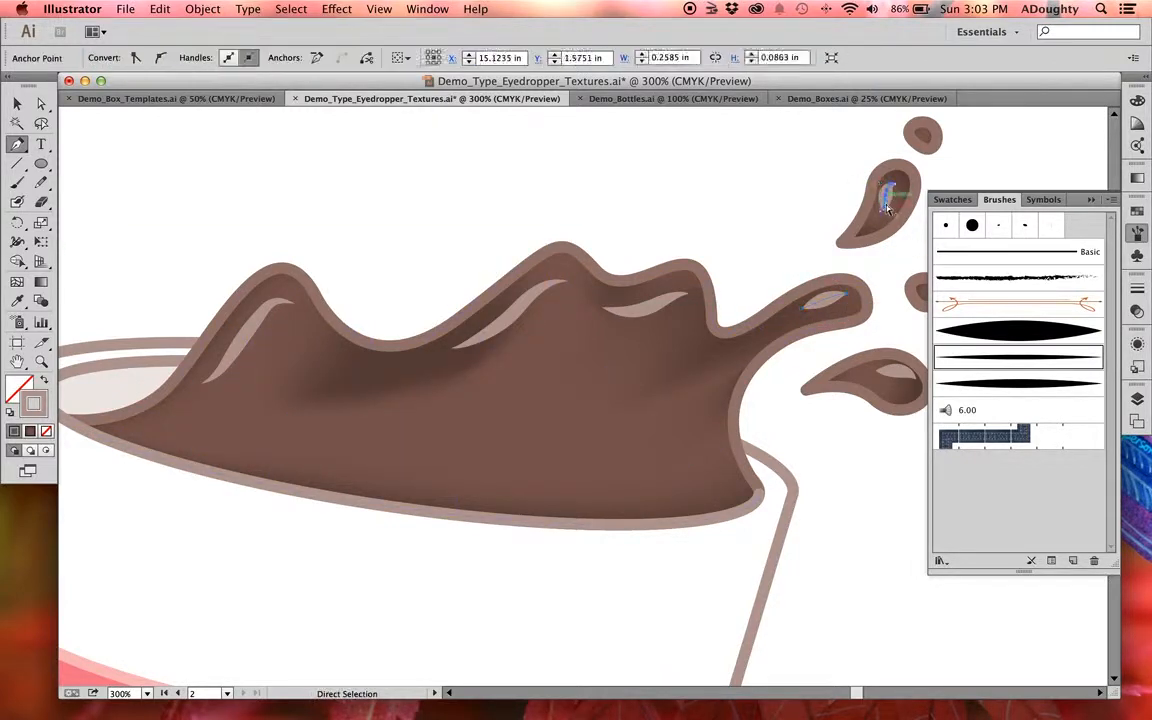
pyautogui.moveTo(888, 205); pyautogui.dragTo(876, 217)
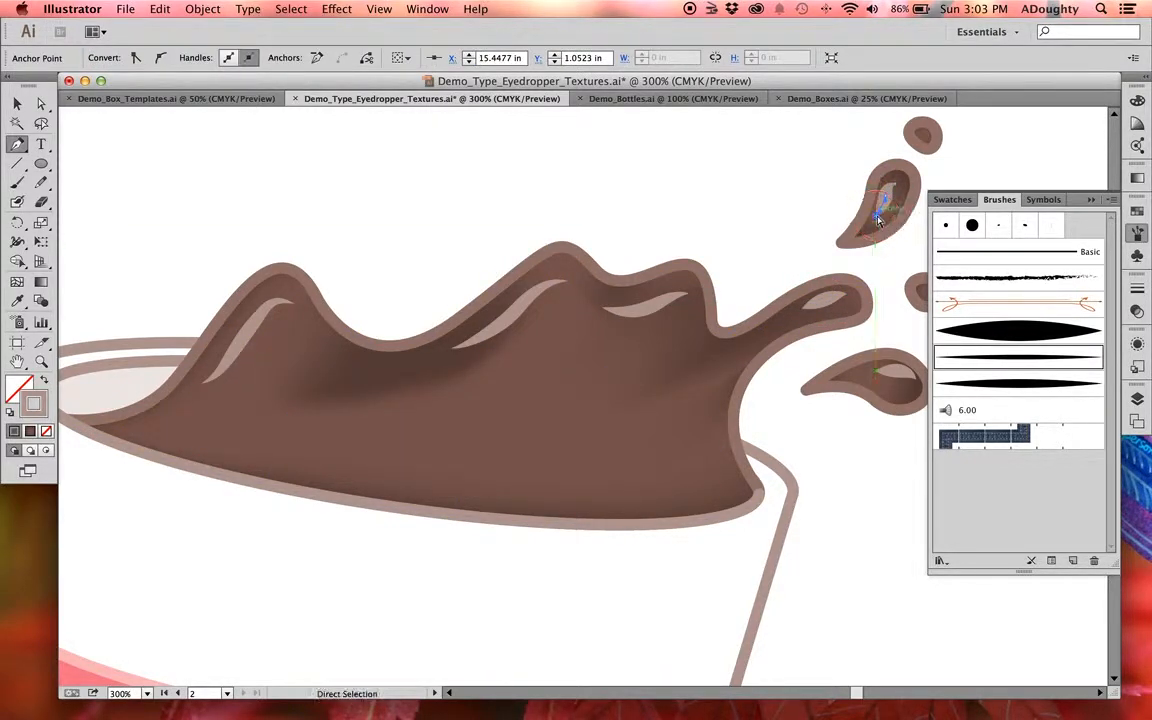
pyautogui.click(17, 104)
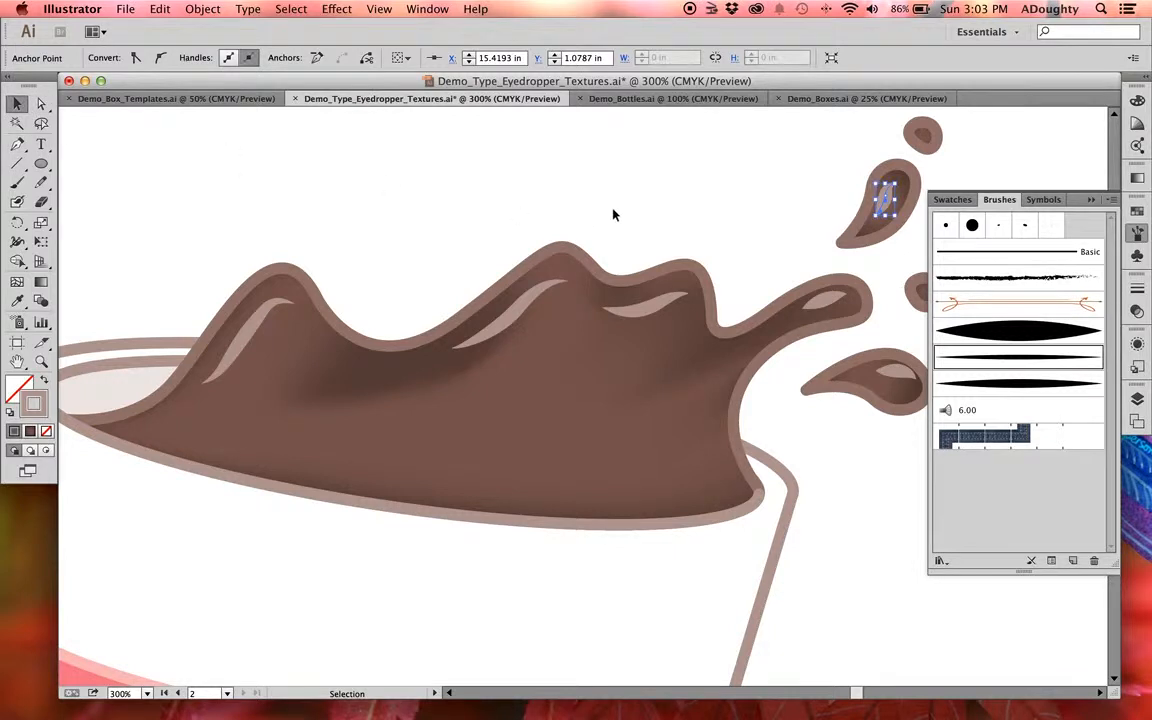
pyautogui.click(787, 249)
# - Nudge the highlights on the lower teardrop droplet, the splash's arm and the right crest closer to their outlines
pyautogui.moveTo(877, 231); pyautogui.dragTo(712, 207)
pyautogui.click(778, 242)
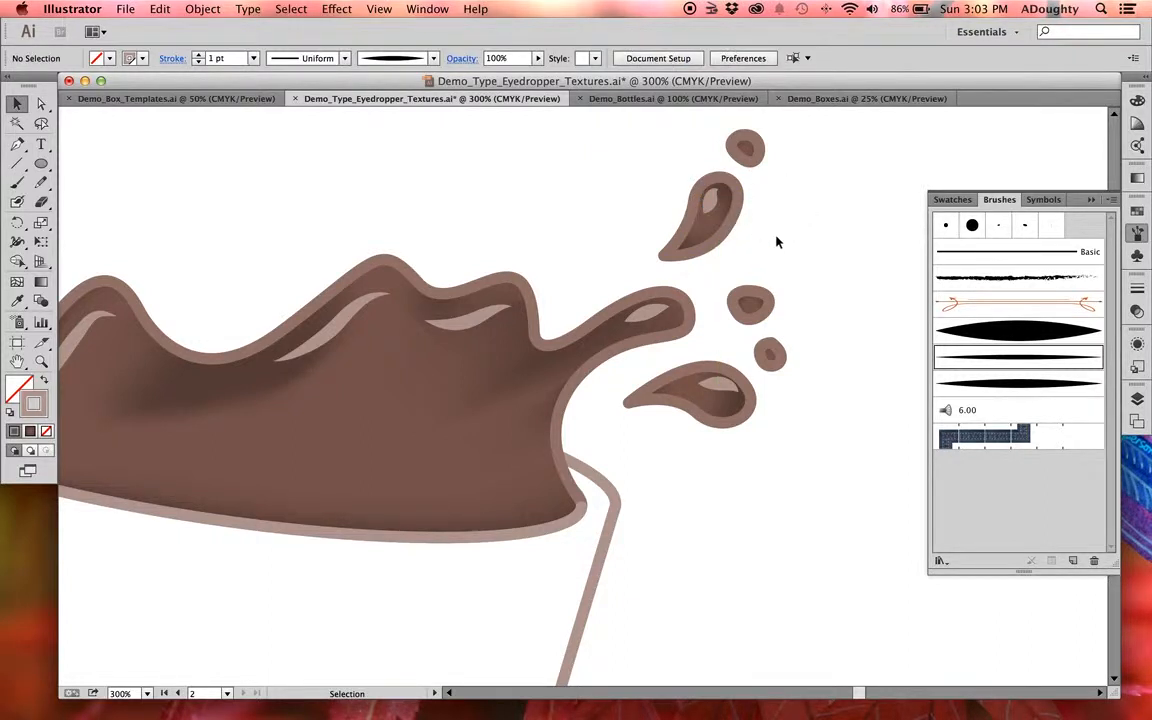
pyautogui.moveTo(725, 395); pyautogui.dragTo(731, 394)
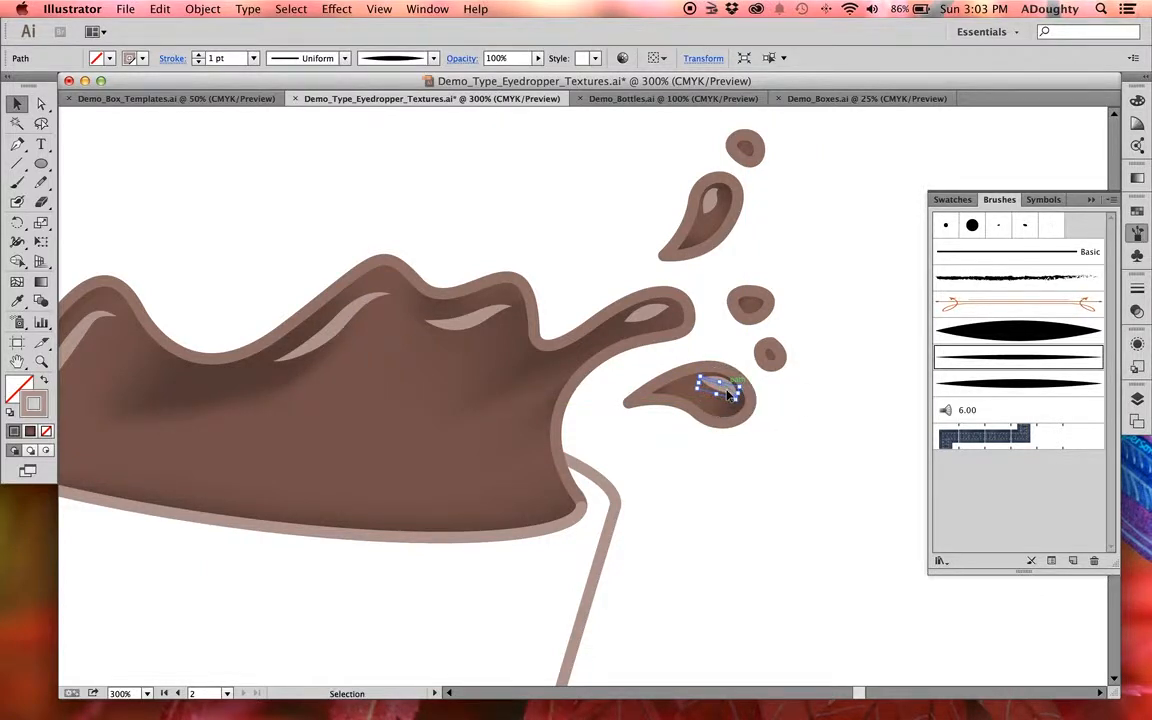
pyautogui.click(646, 316)
pyautogui.moveTo(644, 312); pyautogui.dragTo(650, 309)
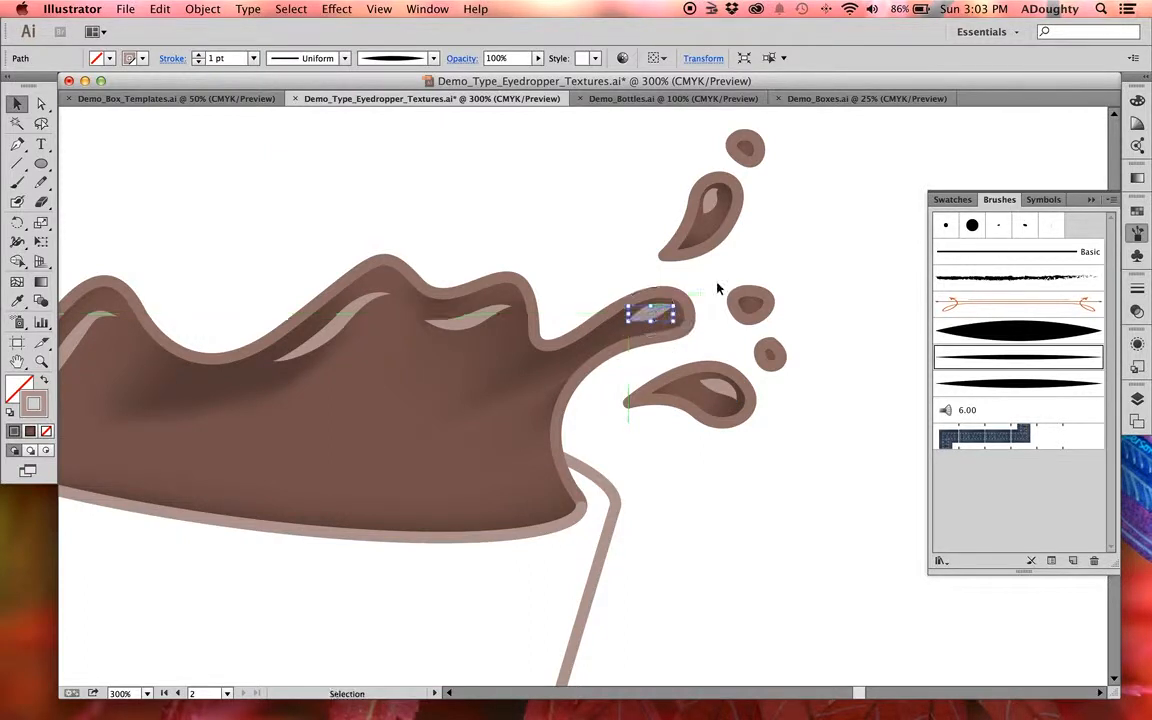
pyautogui.click(720, 286)
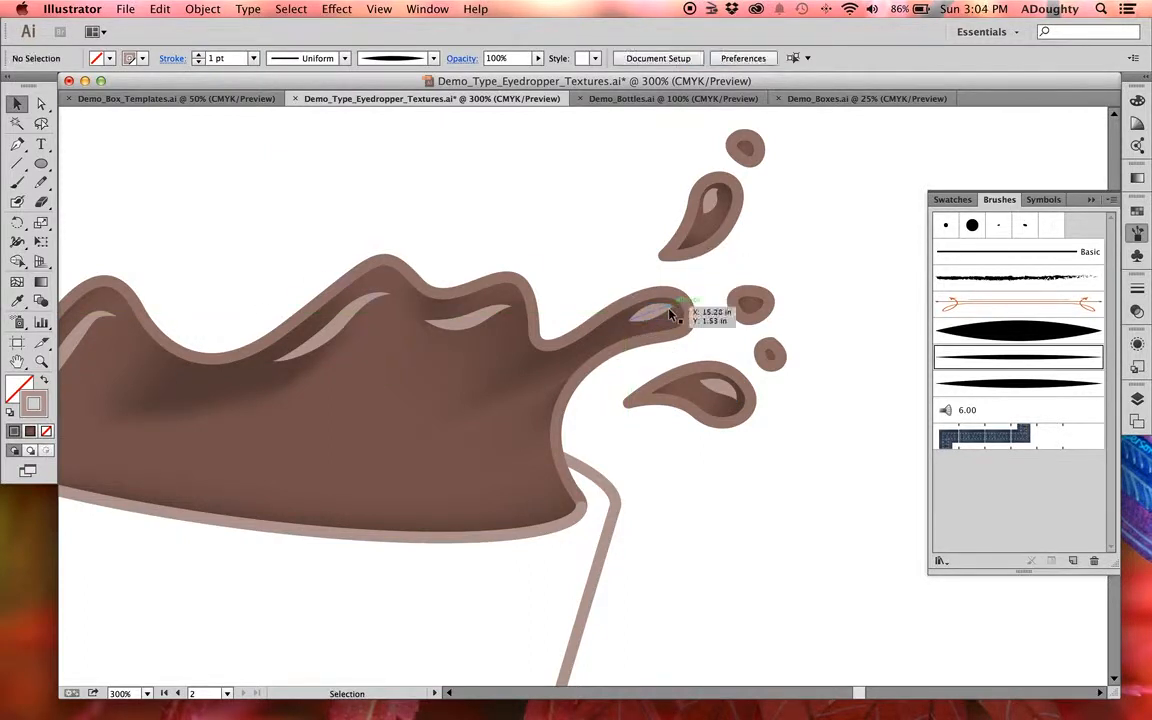
pyautogui.click(472, 322)
pyautogui.moveTo(471, 318); pyautogui.dragTo(467, 313)
pyautogui.click(548, 246)
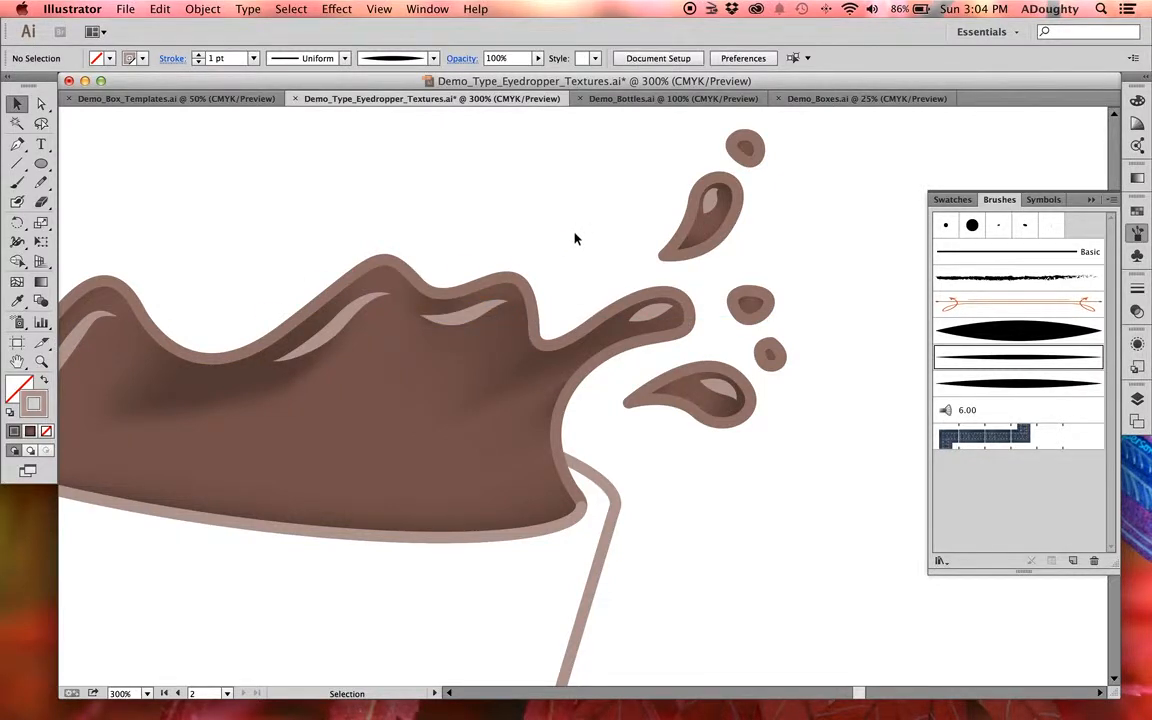
# - Examine the highlighted splash at a smaller scale and compare it with the finished, textured version of the cup character
pyautogui.press('super+minus')
pyautogui.press('super+minus')
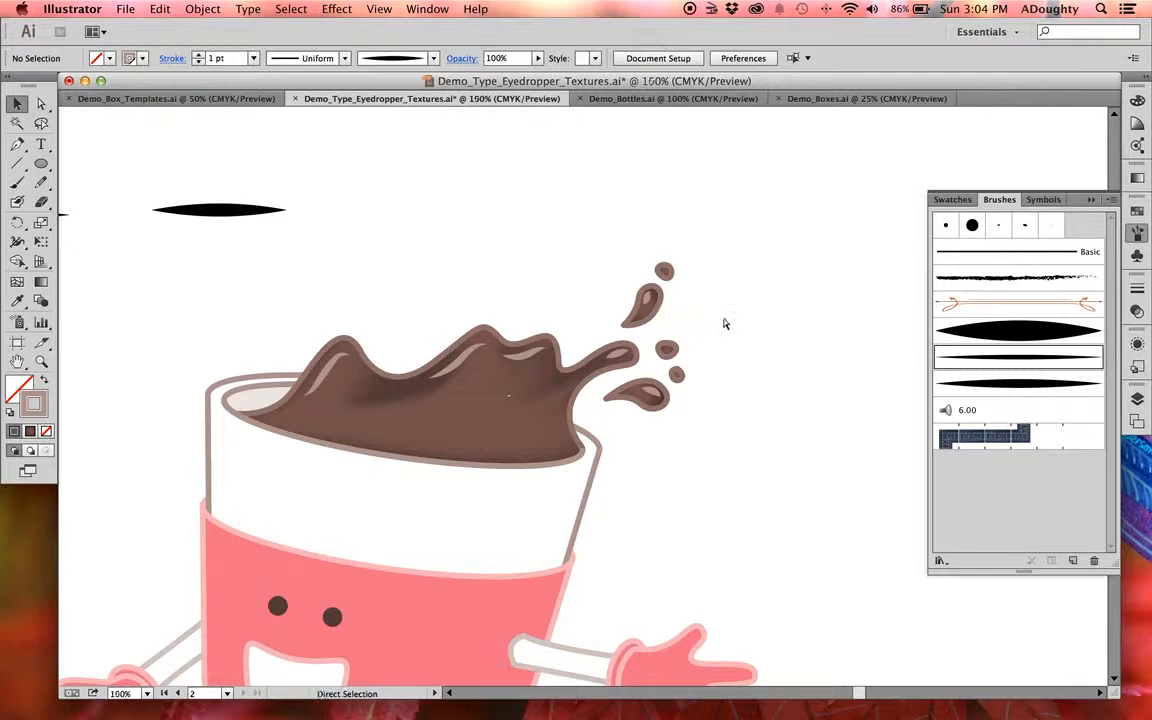
pyautogui.press('super+minus')
pyautogui.moveTo(278, 455); pyautogui.dragTo(837, 407)
pyautogui.moveTo(581, 432); pyautogui.dragTo(614, 432)
pyautogui.moveTo(385, 437); pyautogui.dragTo(501, 386)
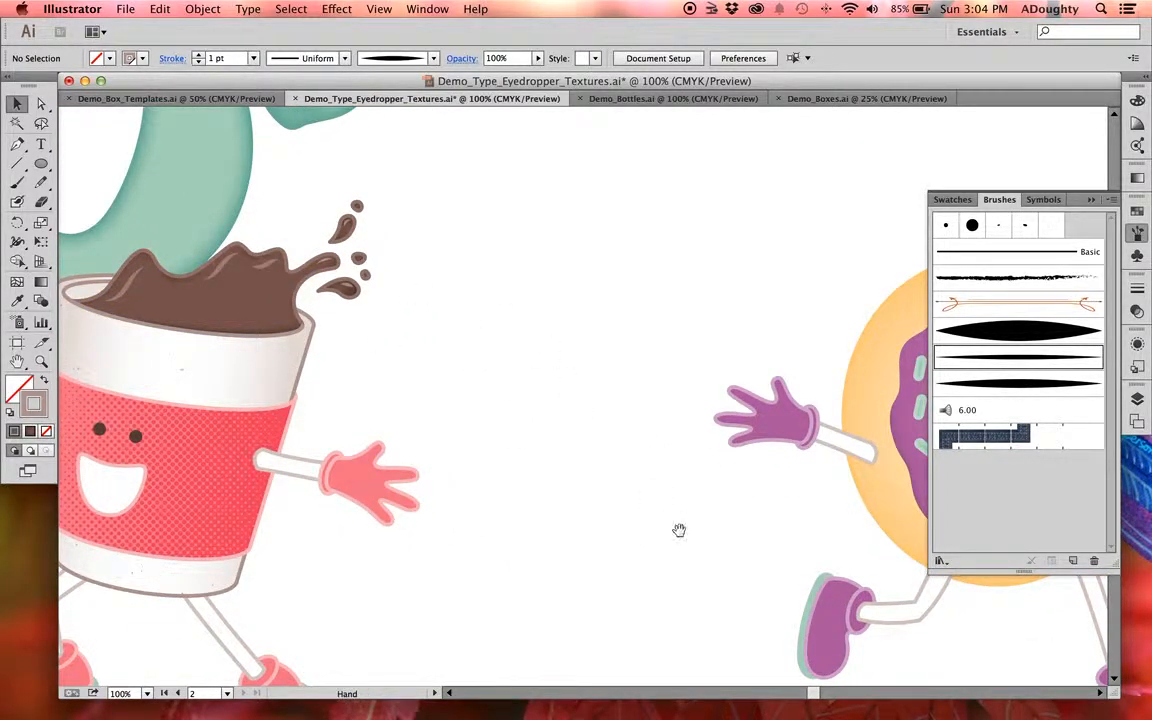
pyautogui.hscroll(15, 718, 522)
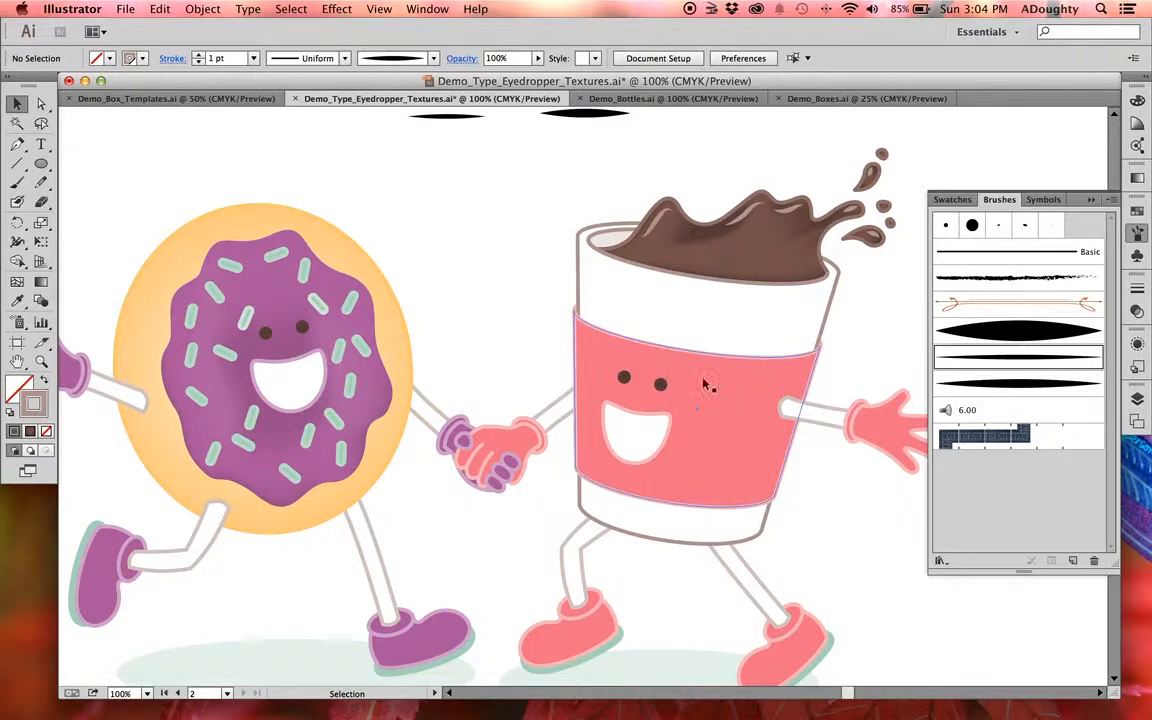
# - Fill the cup's coral sleeve with a linear gradient and set its stroke to none
pyautogui.click(747, 401)
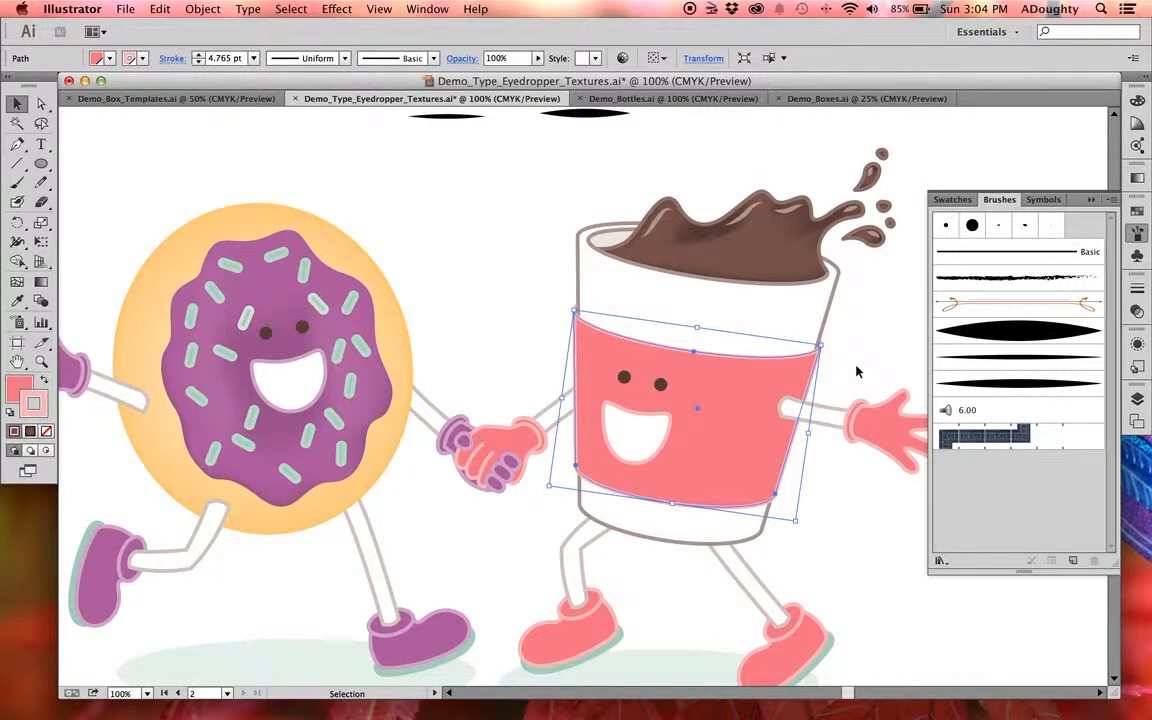
pyautogui.press('a')
pyautogui.press('v')
pyautogui.click(1138, 181)
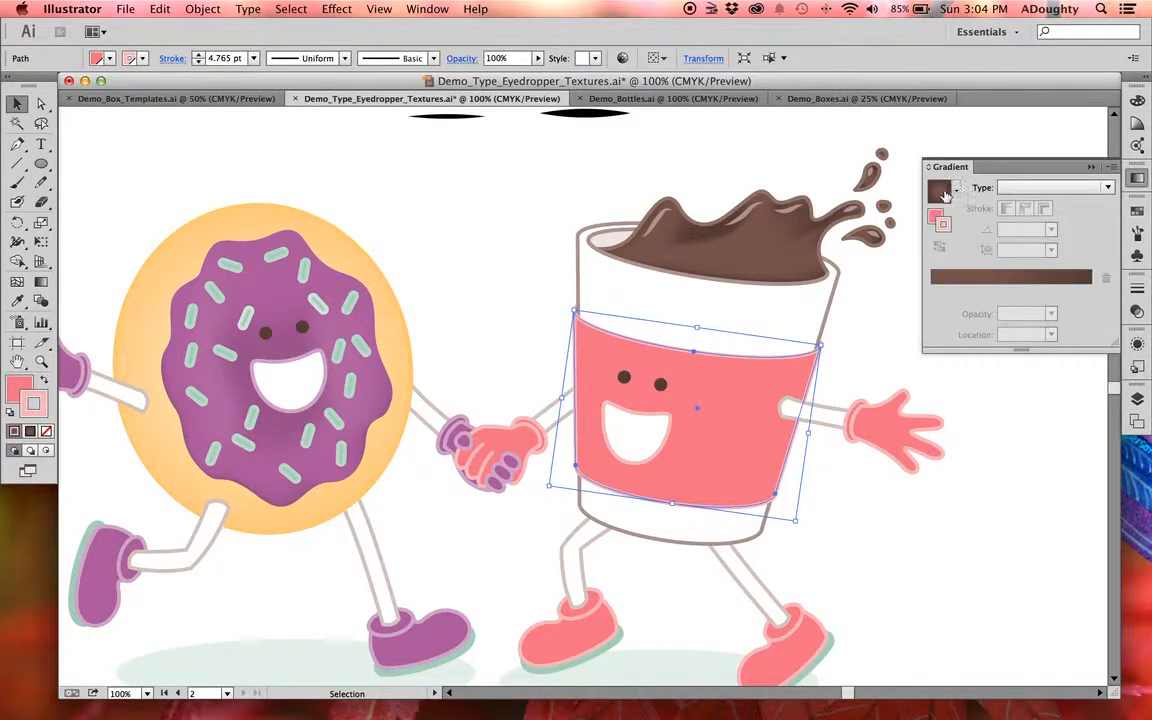
pyautogui.click(1067, 189)
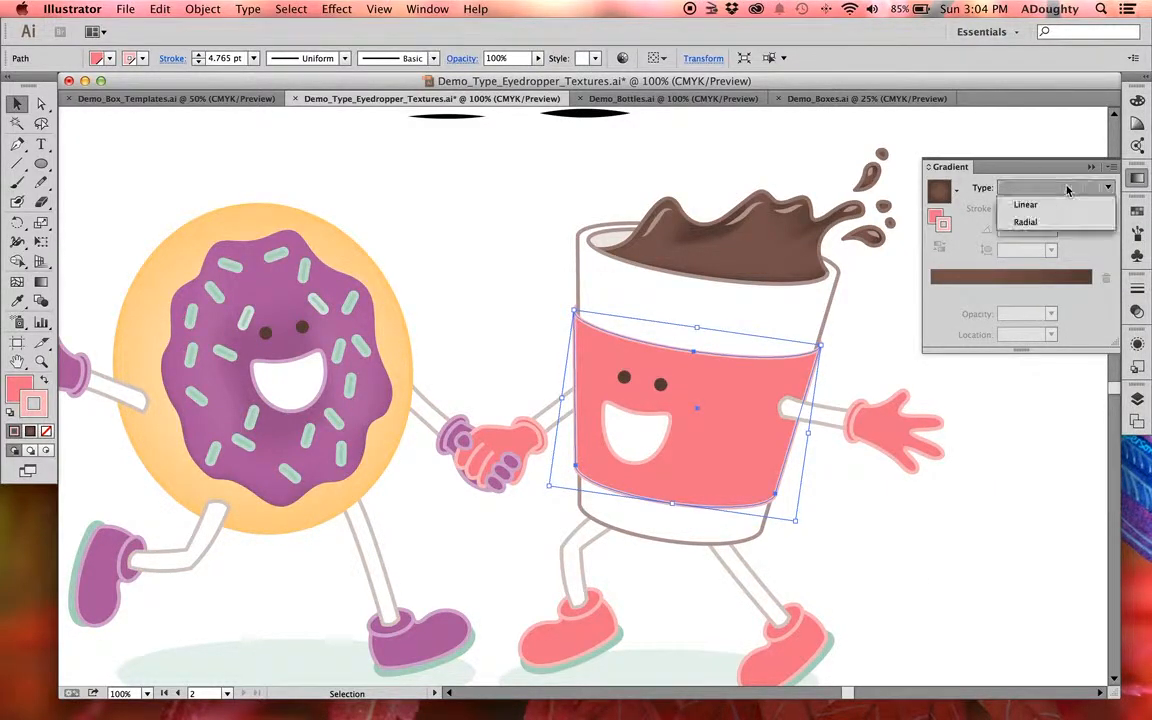
pyautogui.click(1030, 204)
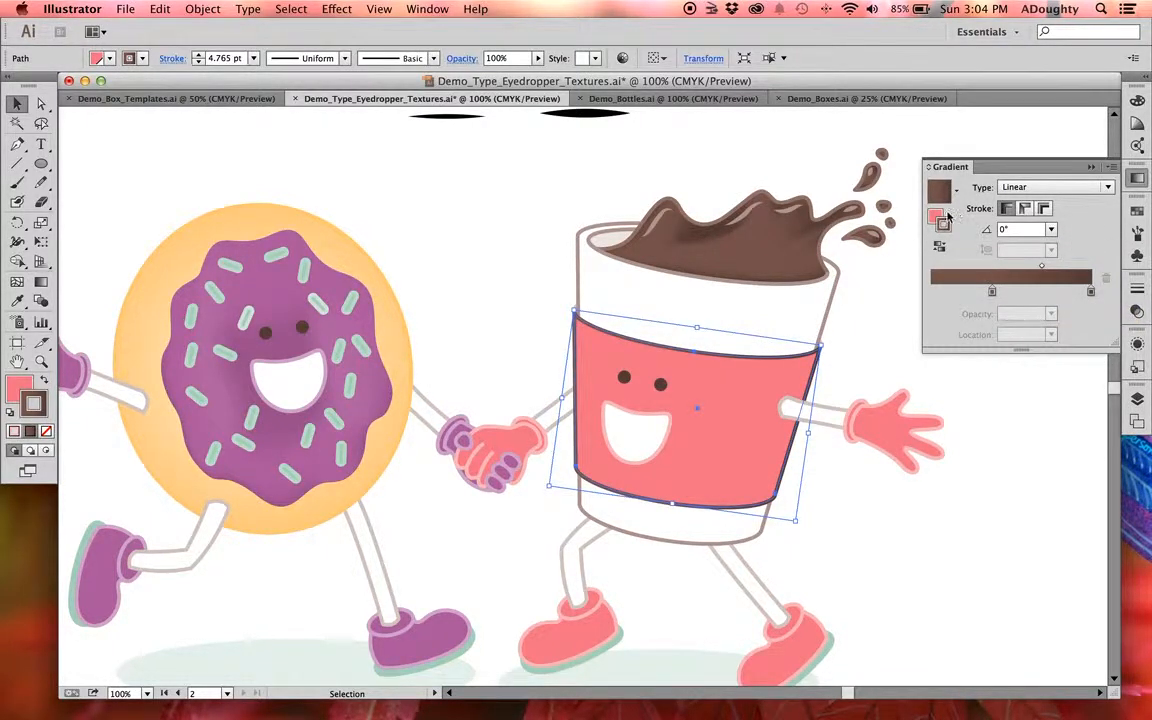
pyautogui.click(44, 385)
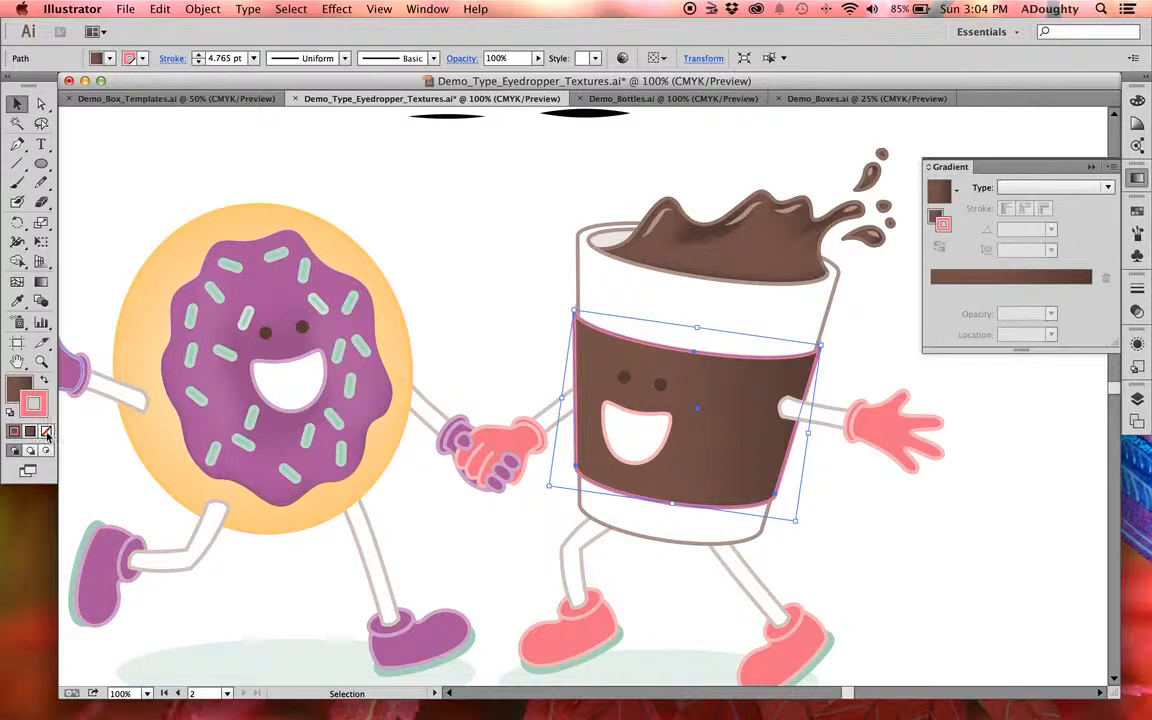
pyautogui.click(45, 431)
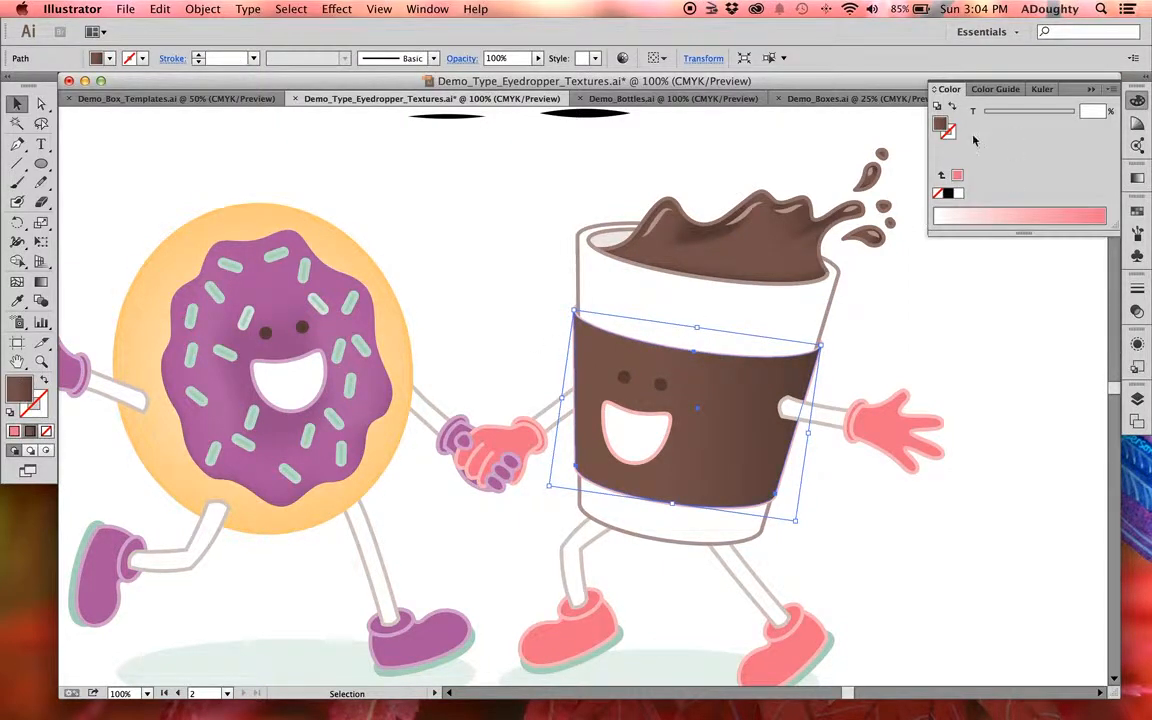
# - Tilt the sleeve's linear gradient to about -9.1° along the cup's slant and move its first color stop to about 3.2%
pyautogui.click(1142, 180)
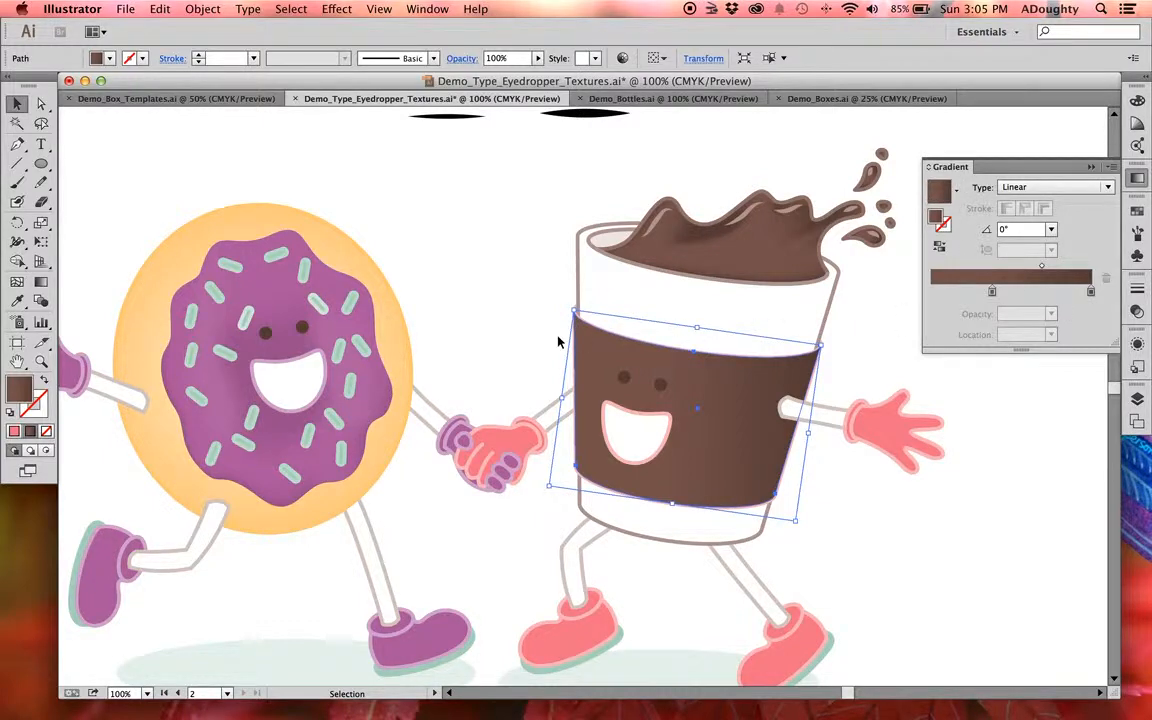
pyautogui.click(44, 285)
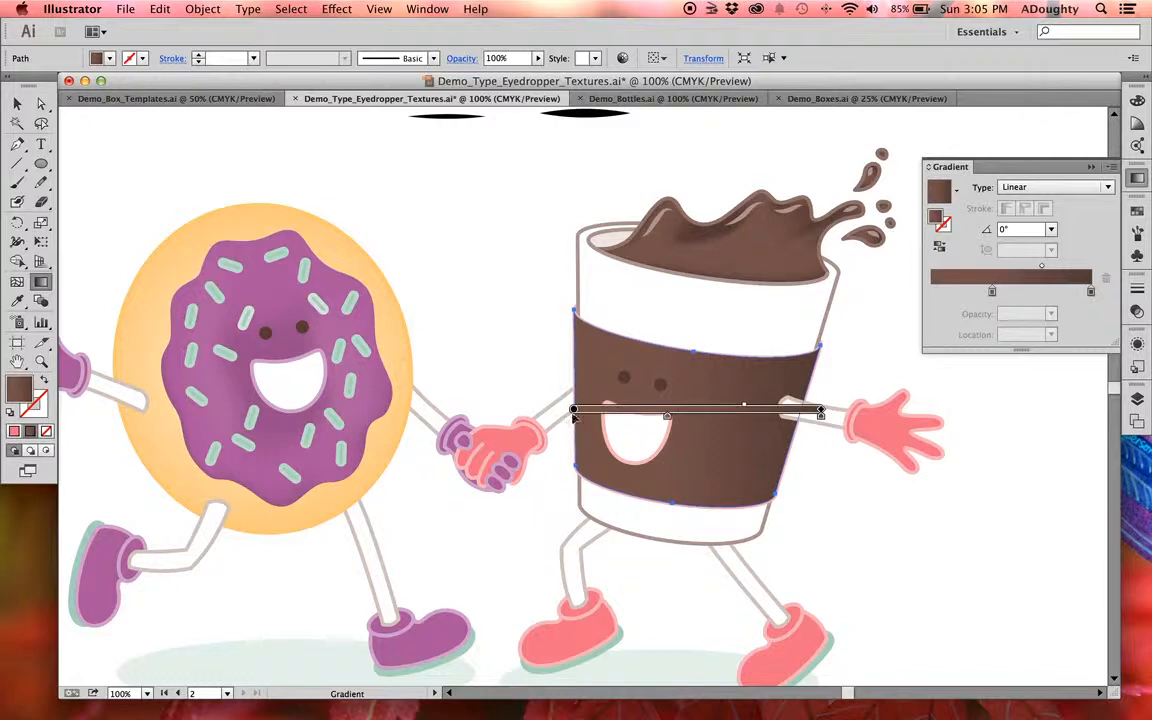
pyautogui.moveTo(573, 409)
pyautogui.mouseDown()
pyautogui.moveTo(563, 398)
pyautogui.moveTo(563, 408)
pyautogui.mouseUp()
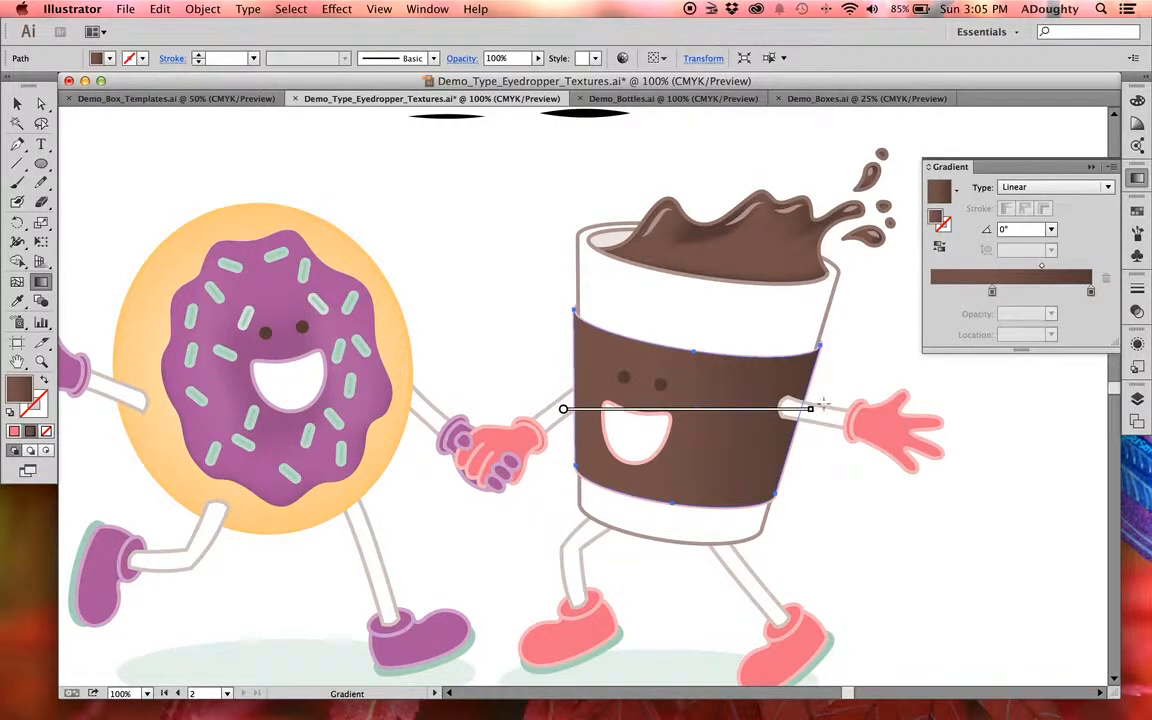
pyautogui.moveTo(817, 409)
pyautogui.mouseDown()
pyautogui.moveTo(828, 450)
pyautogui.moveTo(797, 433)
pyautogui.mouseUp()
pyautogui.moveTo(566, 398); pyautogui.dragTo(568, 398)
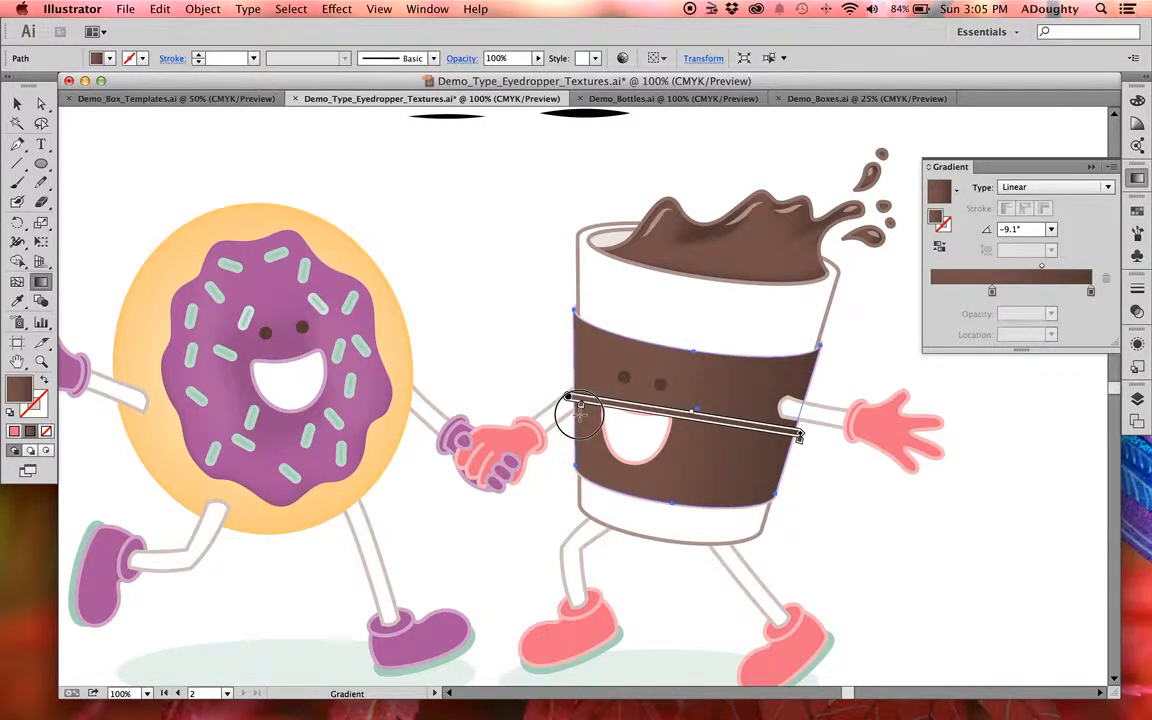
pyautogui.moveTo(573, 414); pyautogui.dragTo(575, 408)
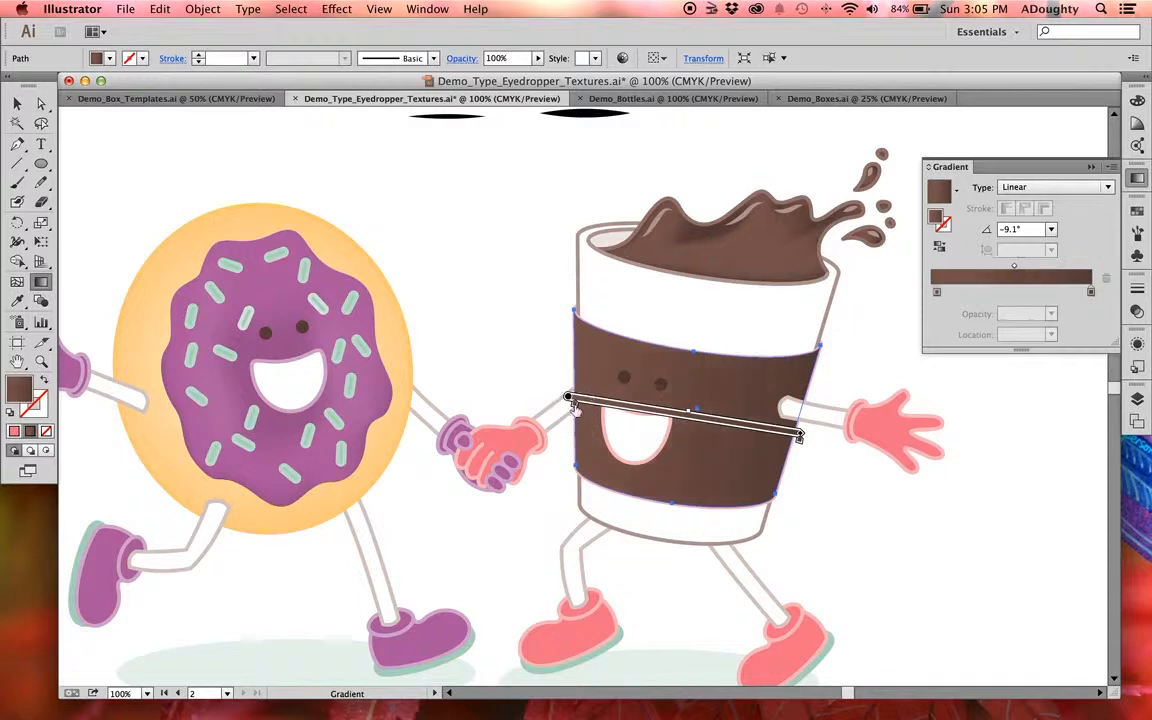
# - Color the gradient's first stop black and slide it to the very start of the gradient
pyautogui.doubleClick(573, 406)
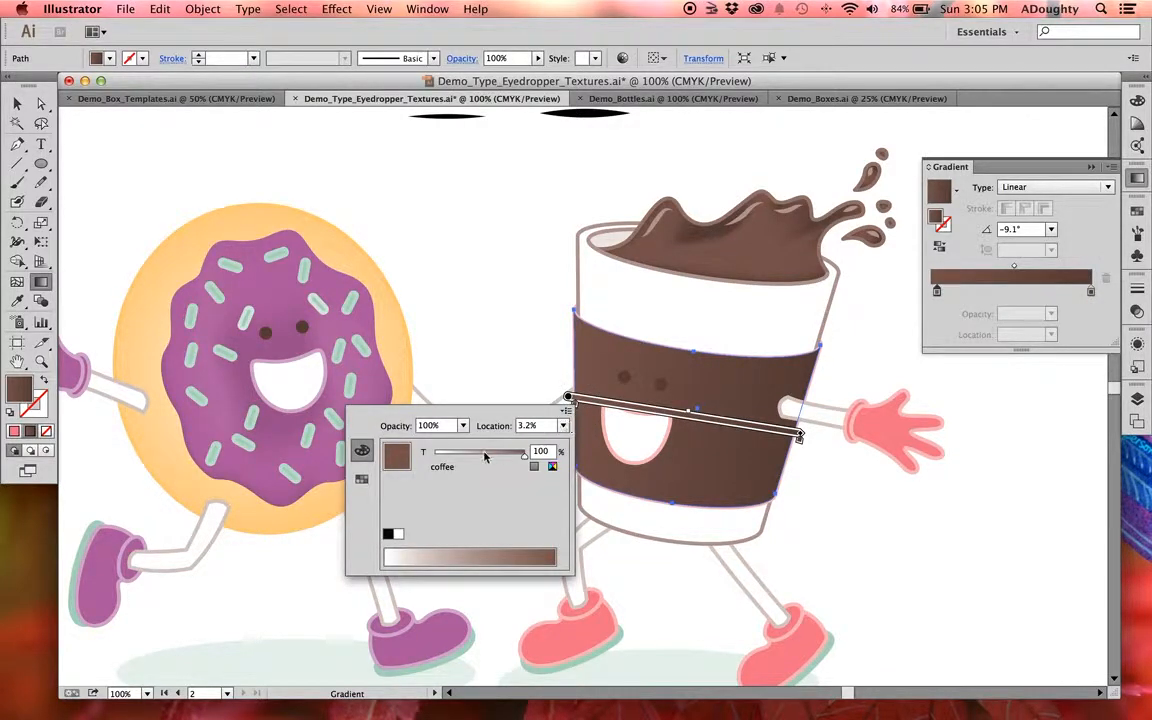
pyautogui.click(388, 535)
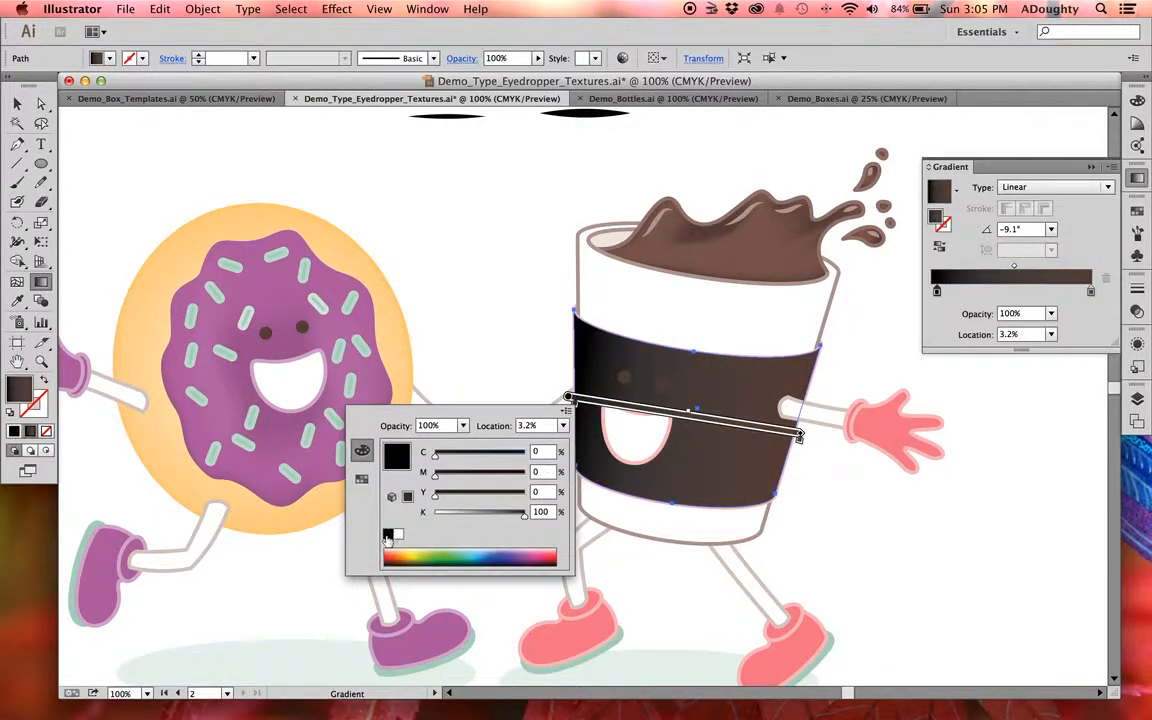
pyautogui.click(569, 398)
pyautogui.moveTo(568, 399)
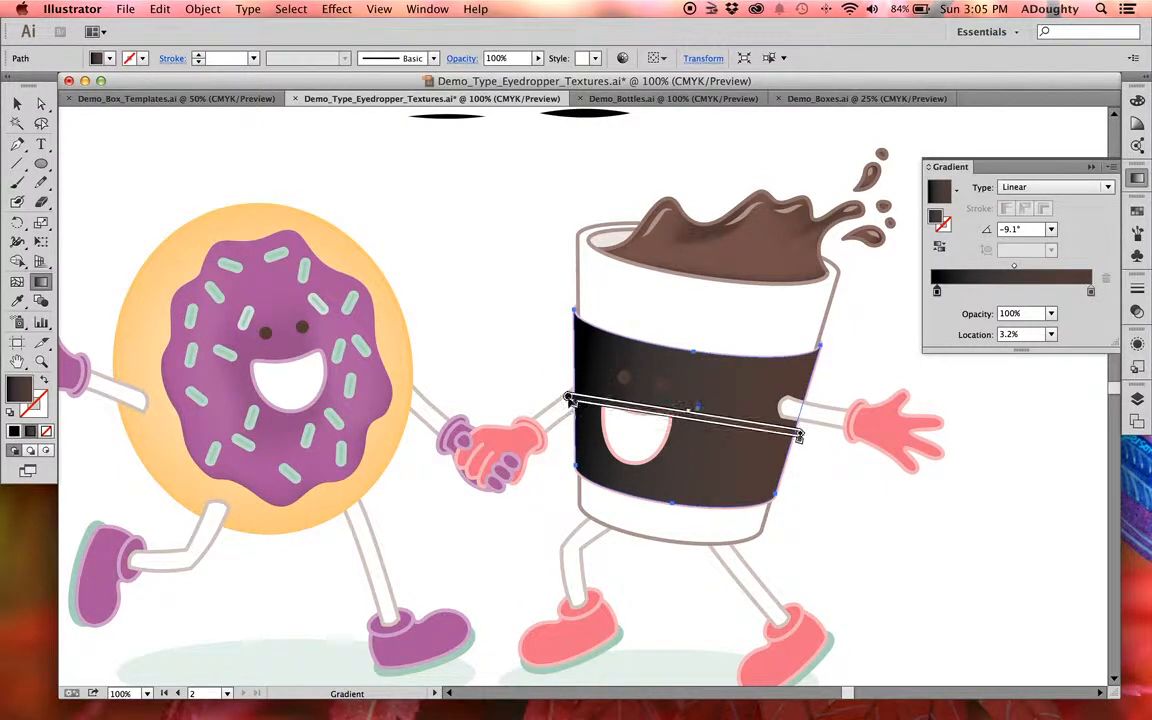
pyautogui.moveTo(573, 405); pyautogui.dragTo(557, 404)
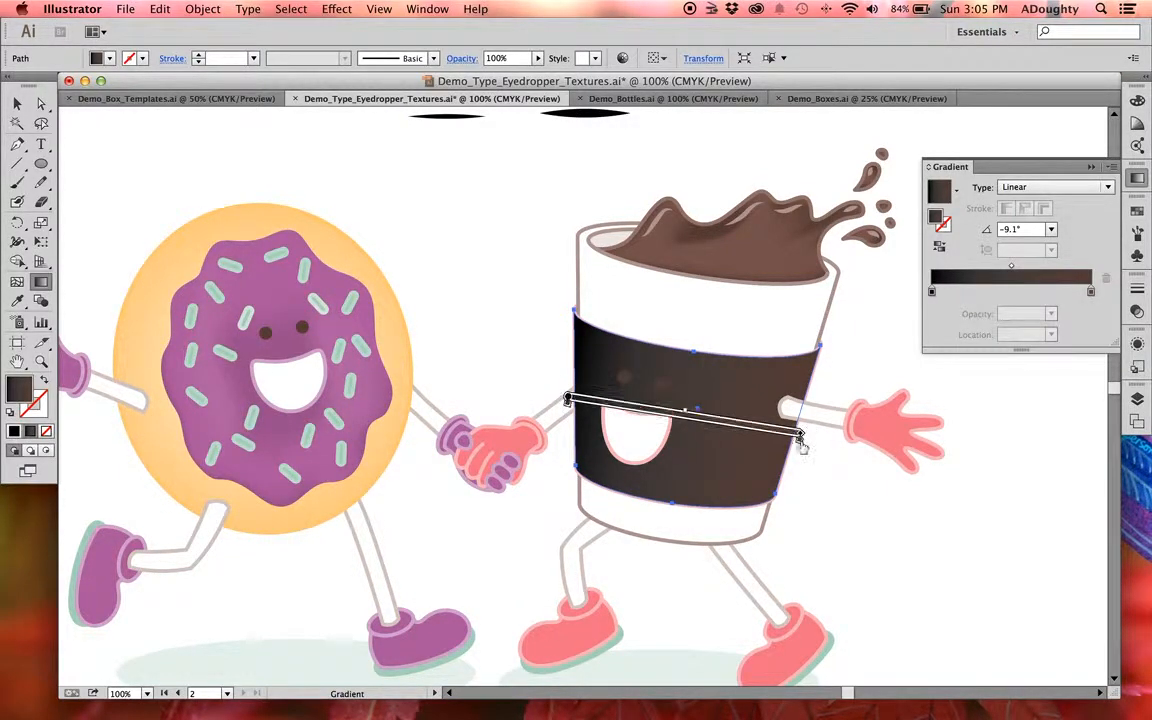
# - Add a white color stop at about 49.8% of the sleeve's gradient
pyautogui.moveTo(692, 424)
pyautogui.click(683, 422)
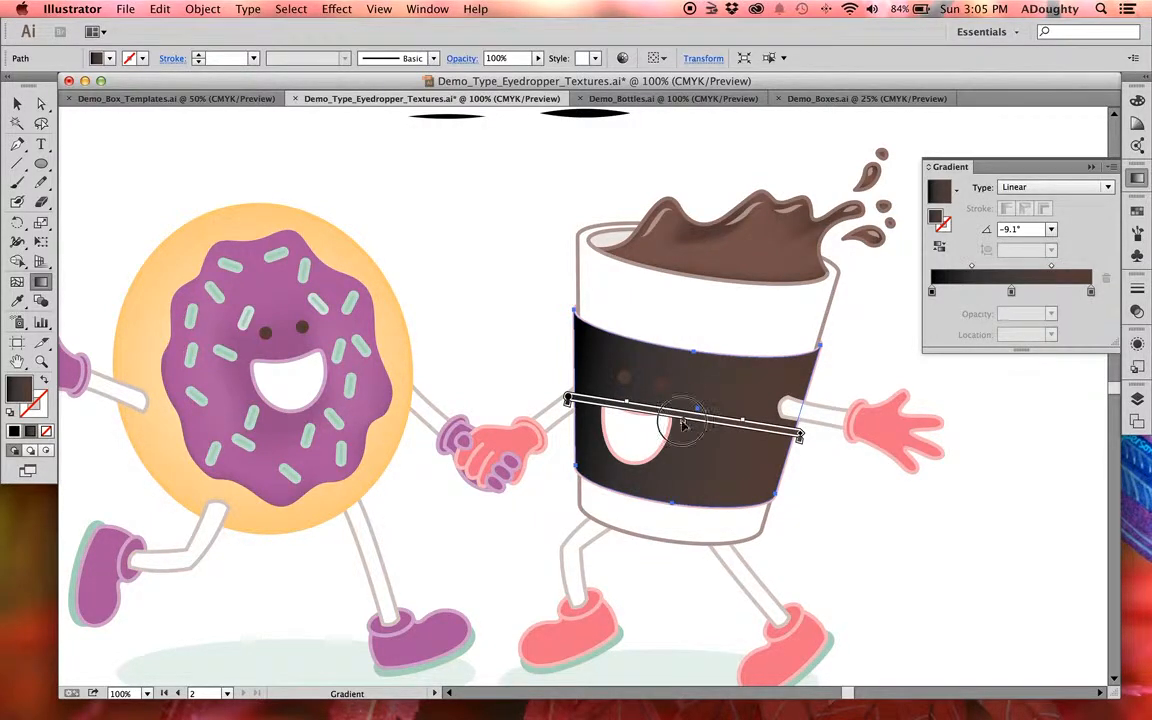
pyautogui.doubleClick(681, 423)
pyautogui.click(505, 551)
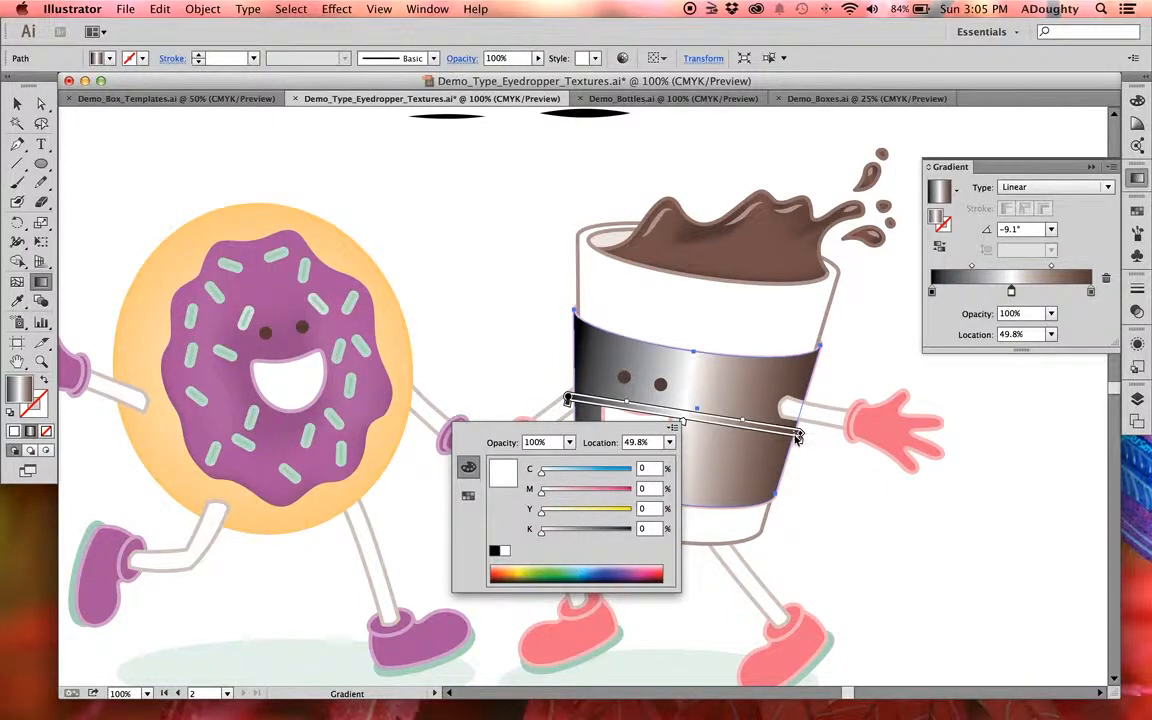
# - Color the gradient's end stop black and shift the midpoint between the first black and the white stops toward the start
pyautogui.click(801, 440)
pyautogui.doubleClick(801, 441)
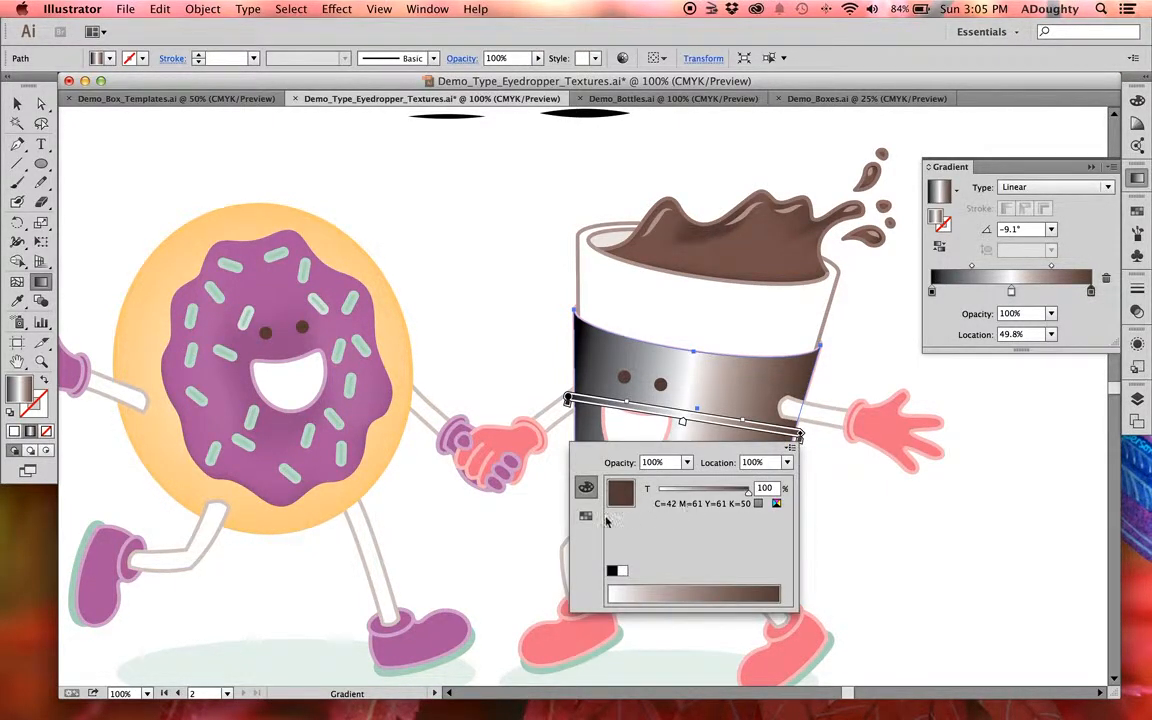
pyautogui.click(612, 571)
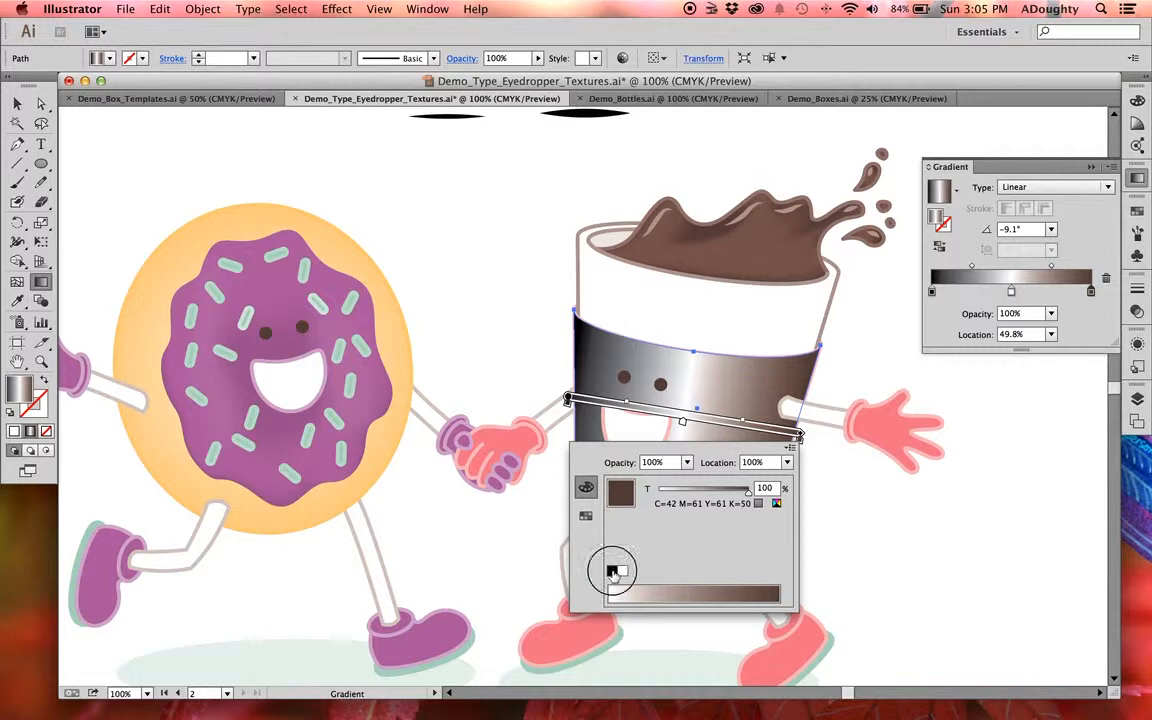
pyautogui.click(819, 457)
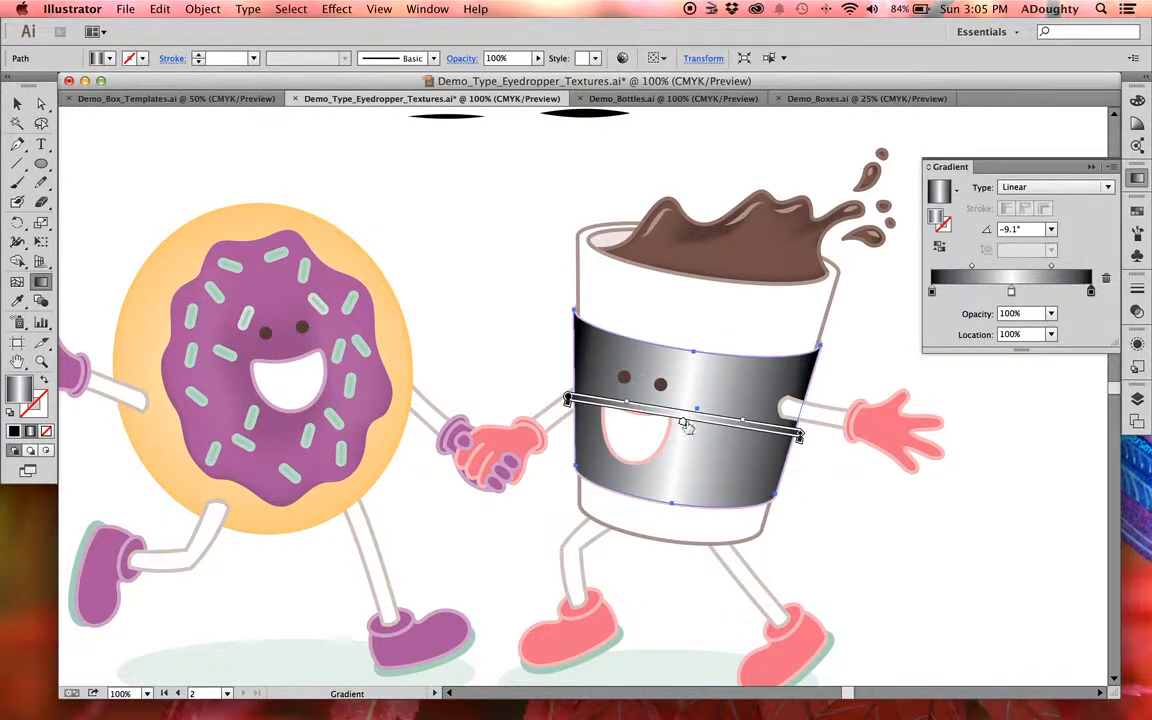
pyautogui.moveTo(628, 405); pyautogui.dragTo(611, 402)
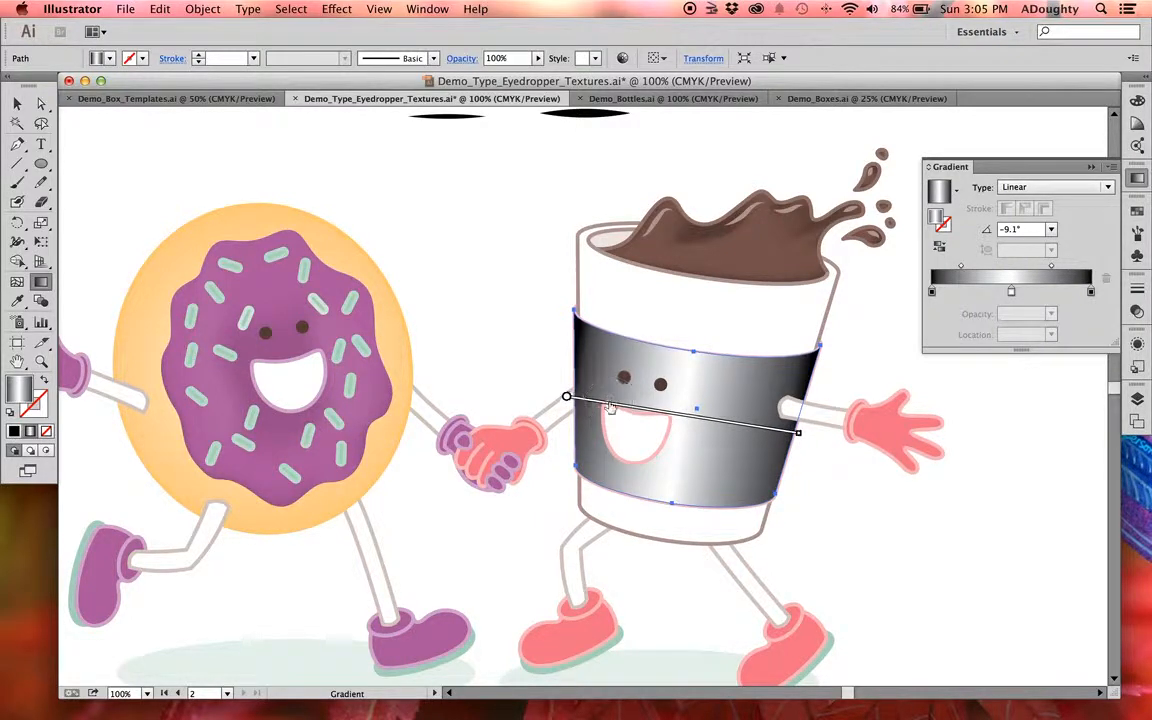
# - Remove the black start stop and move the white stop to the start, making the sleeve's gradient run from white to black
pyautogui.press('space')
pyautogui.moveTo(522, 414); pyautogui.dragTo(995, 432)
pyautogui.moveTo(710, 439); pyautogui.dragTo(972, 447)
pyautogui.moveTo(640, 432)
pyautogui.mouseDown()
pyautogui.moveTo(662, 432)
pyautogui.moveTo(600, 434)
pyautogui.mouseUp()
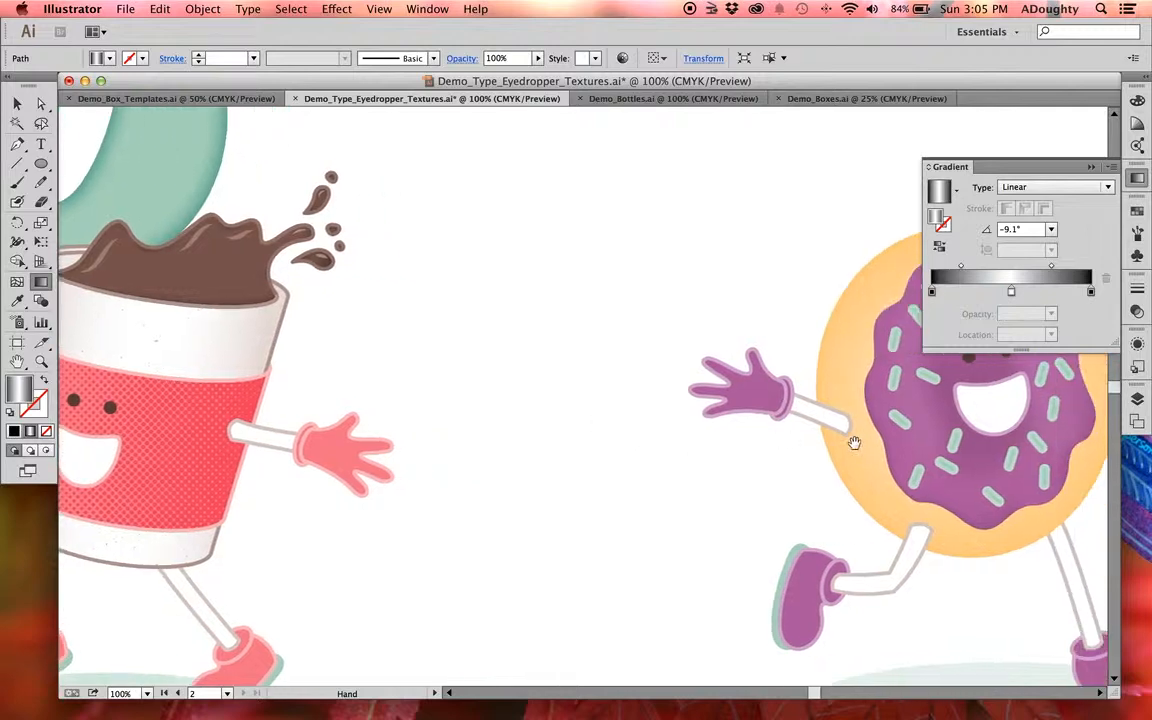
pyautogui.moveTo(864, 444); pyautogui.dragTo(489, 425)
pyautogui.moveTo(610, 432); pyautogui.dragTo(360, 400)
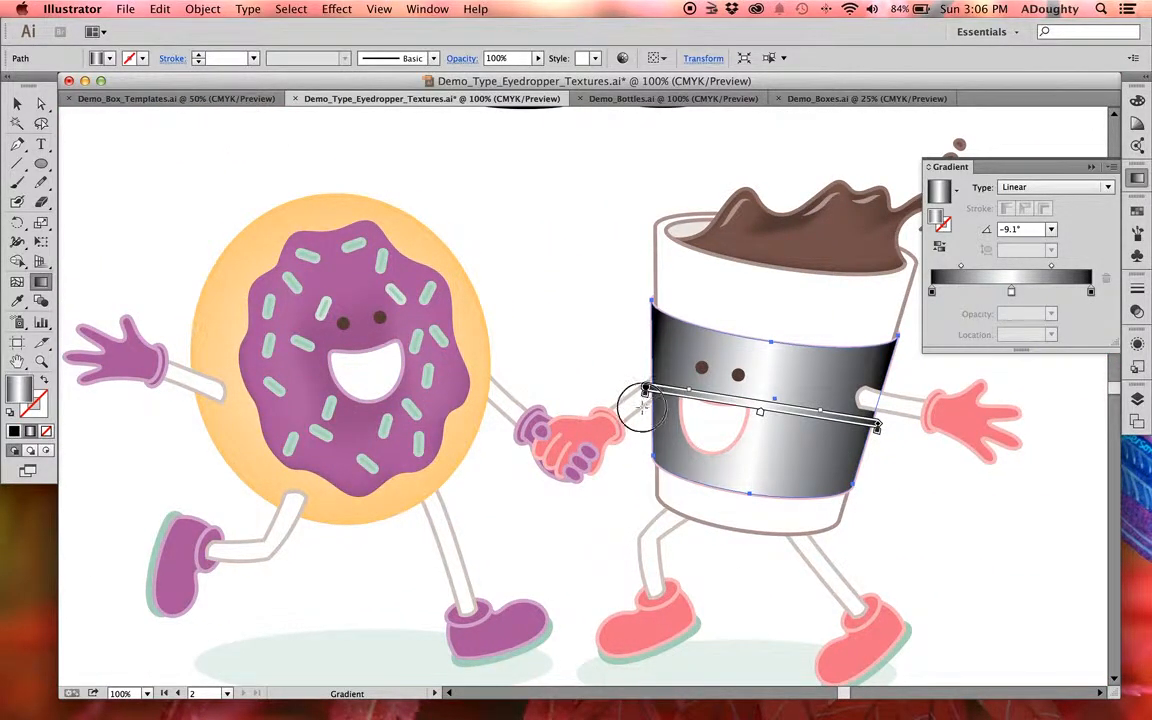
pyautogui.moveTo(634, 419); pyautogui.dragTo(632, 421)
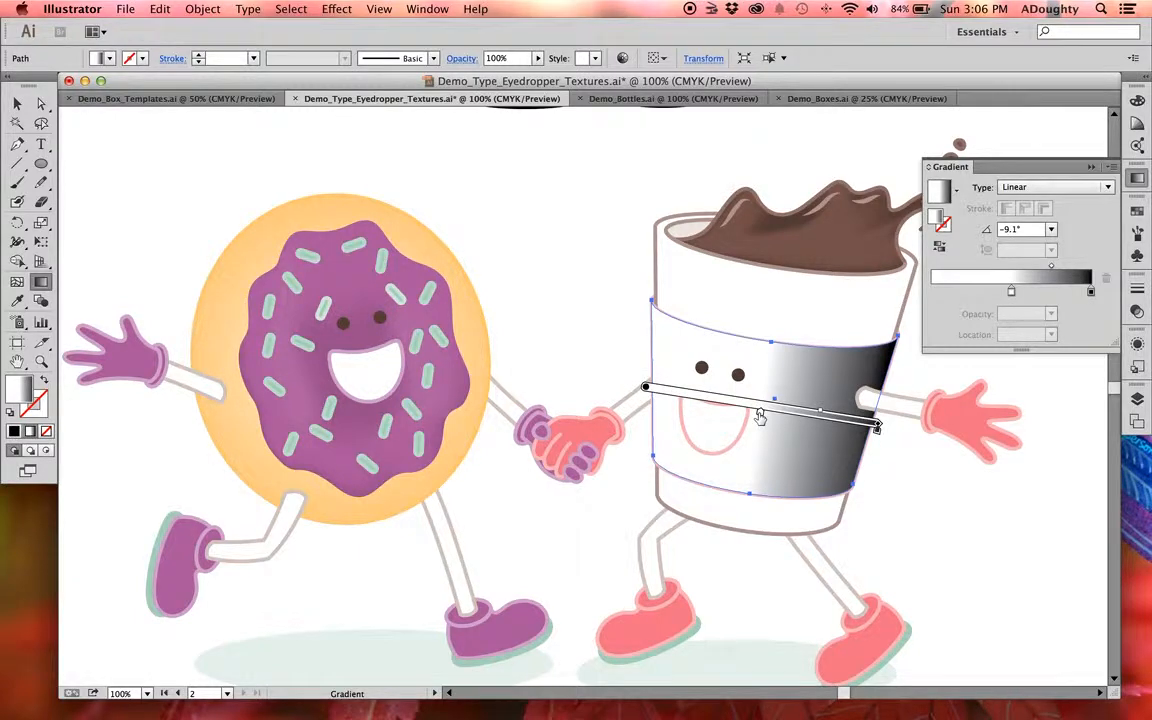
pyautogui.moveTo(760, 416); pyautogui.dragTo(645, 401)
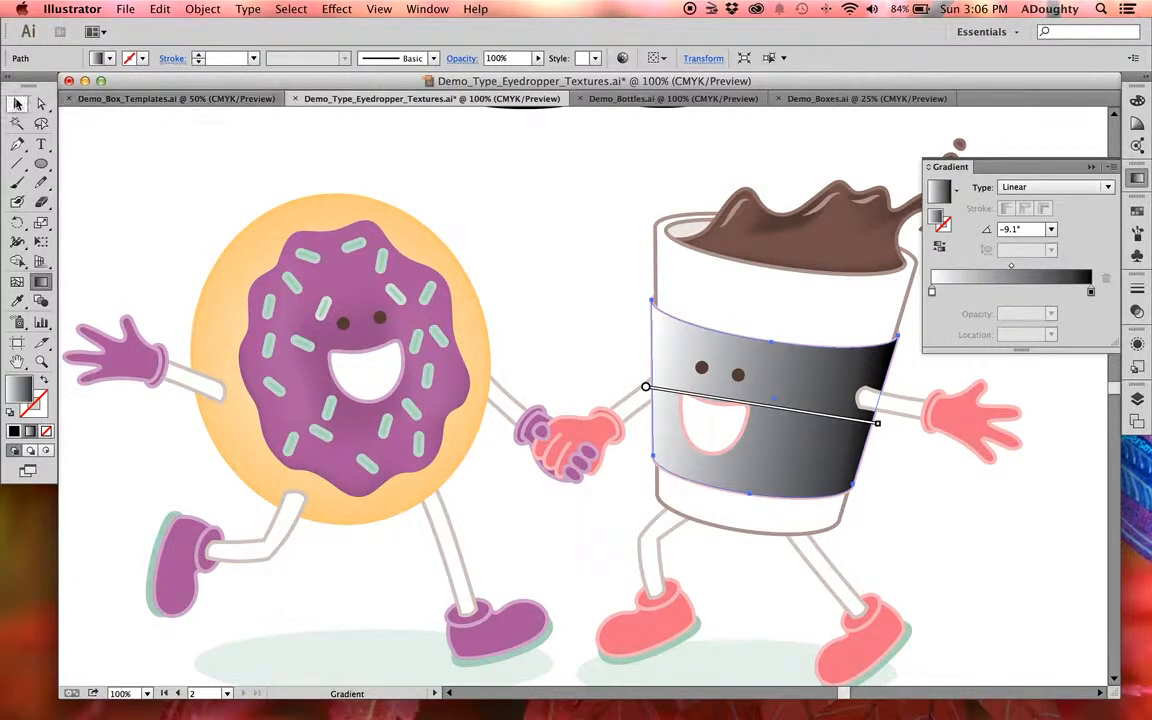
# - Try a Color Halftone effect with a maximum radius of 8 pixels on the sleeve, and undo it
pyautogui.click(18, 104)
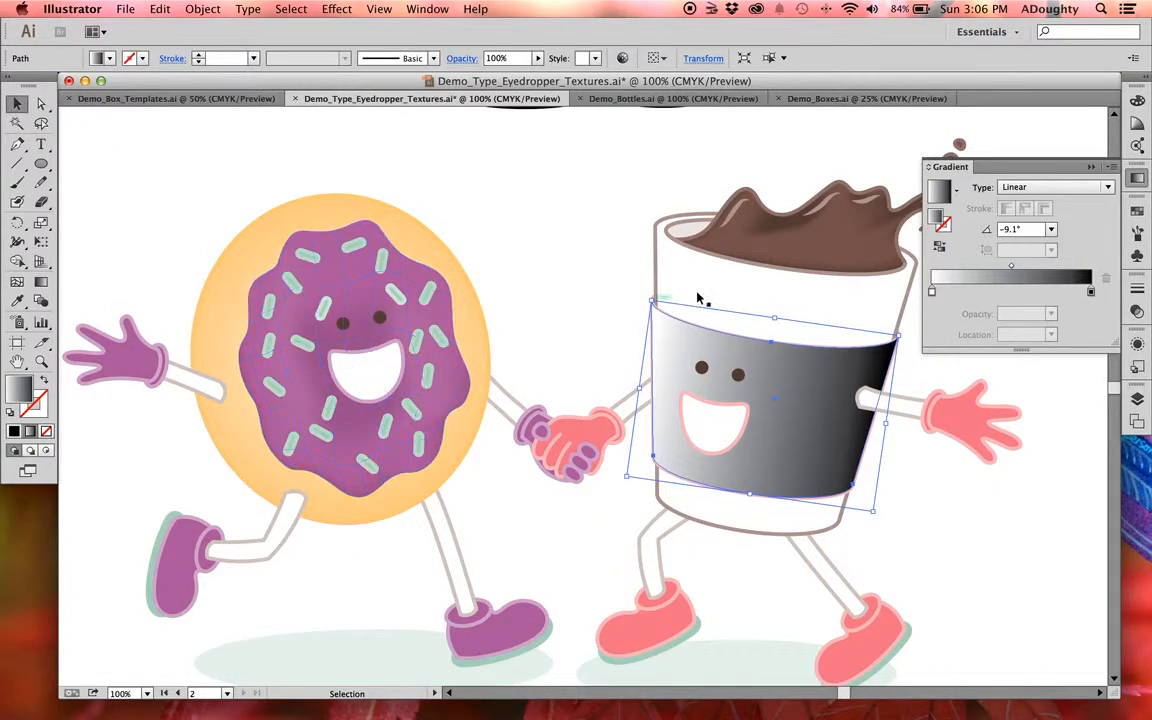
pyautogui.click(335, 9)
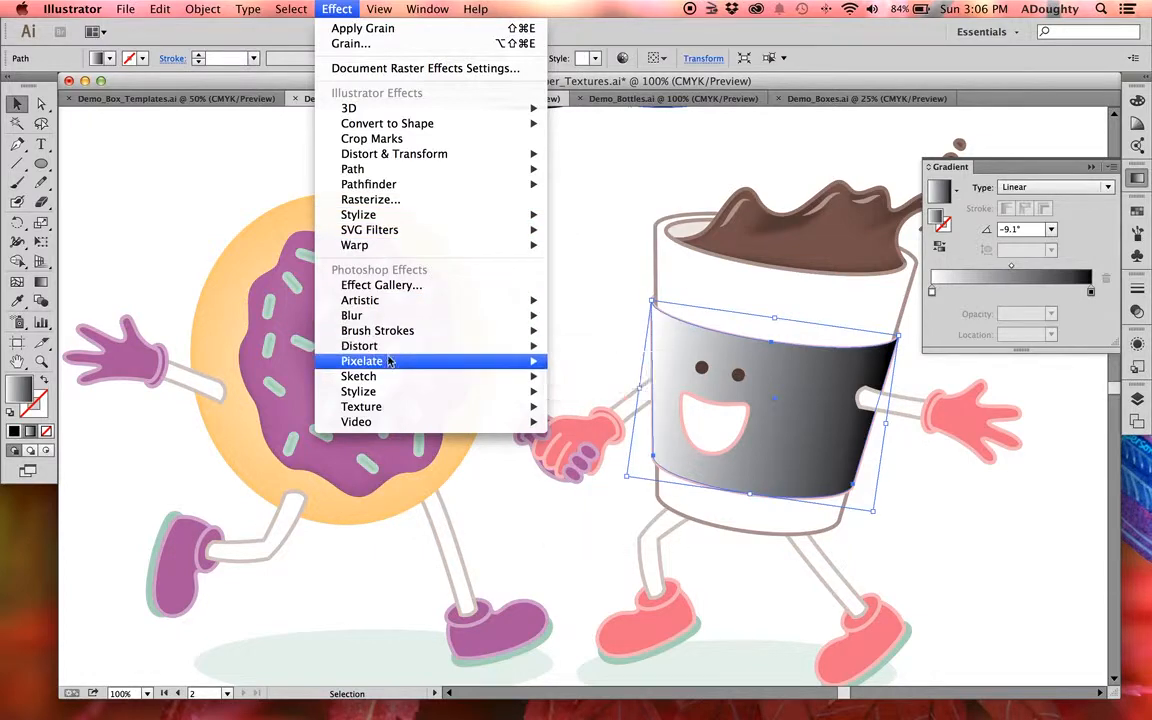
pyautogui.moveTo(390, 362)
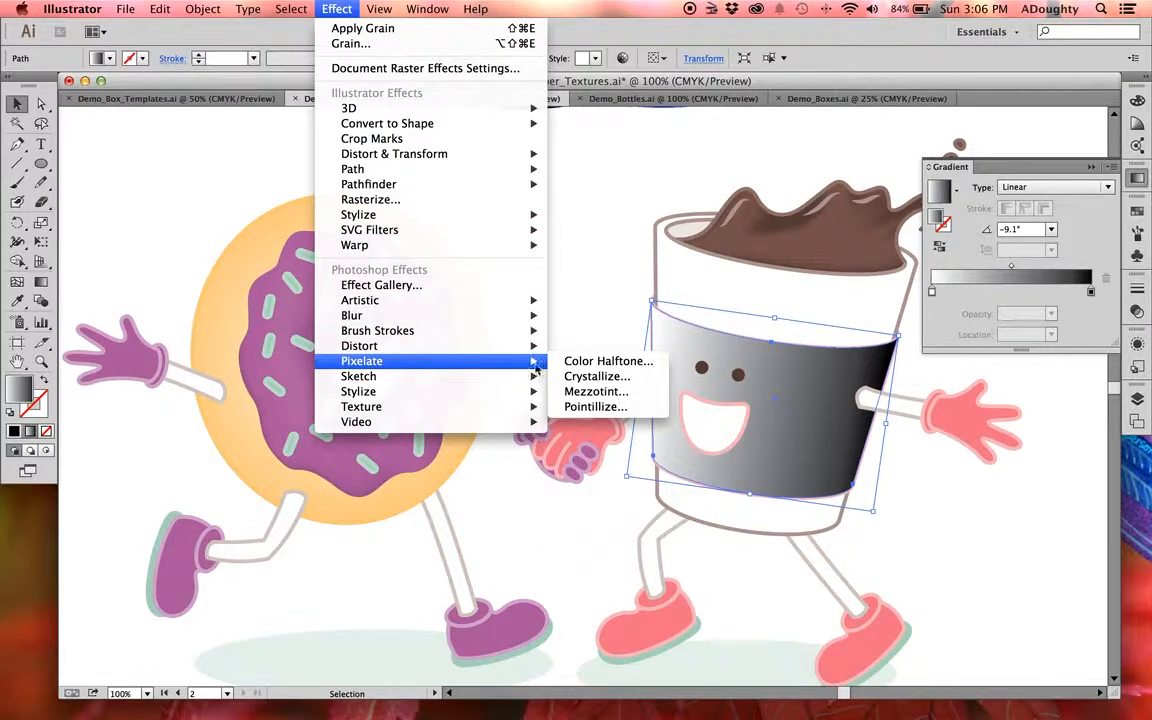
pyautogui.click(580, 362)
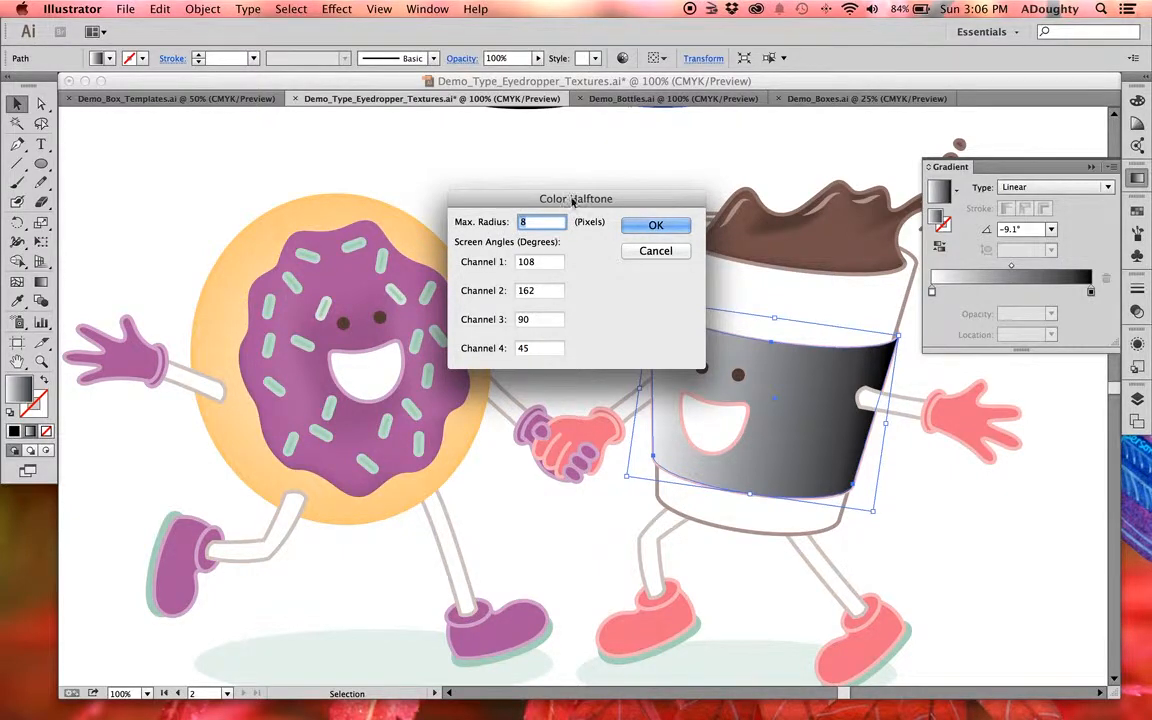
pyautogui.moveTo(573, 202); pyautogui.dragTo(530, 271)
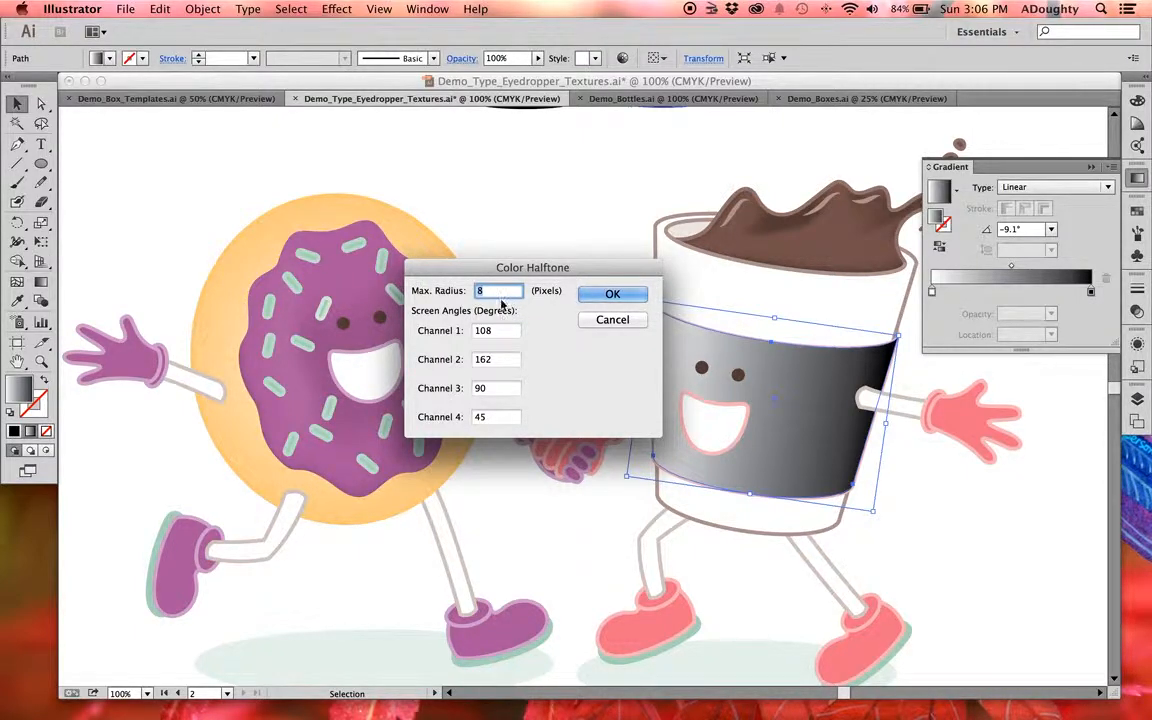
pyautogui.click(614, 297)
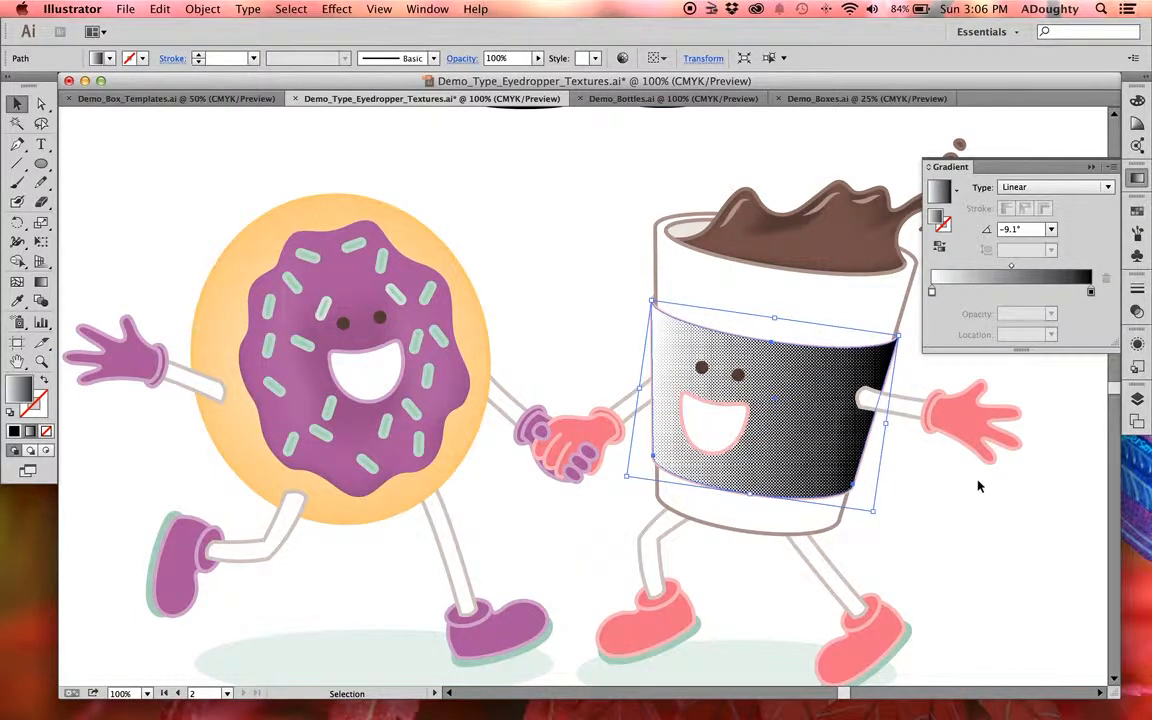
pyautogui.press('super+z')
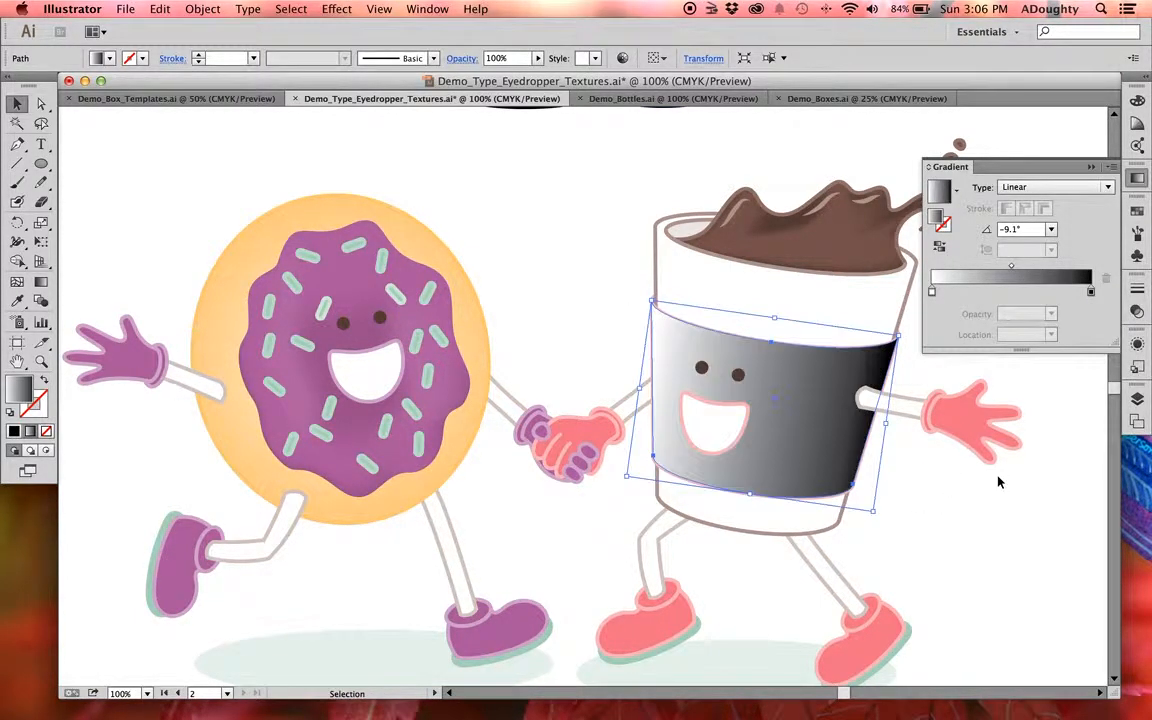
# - Apply a Color Halftone effect to the sleeve with a maximum radius of 20 pixels and the default screen angles
pyautogui.click(338, 8)
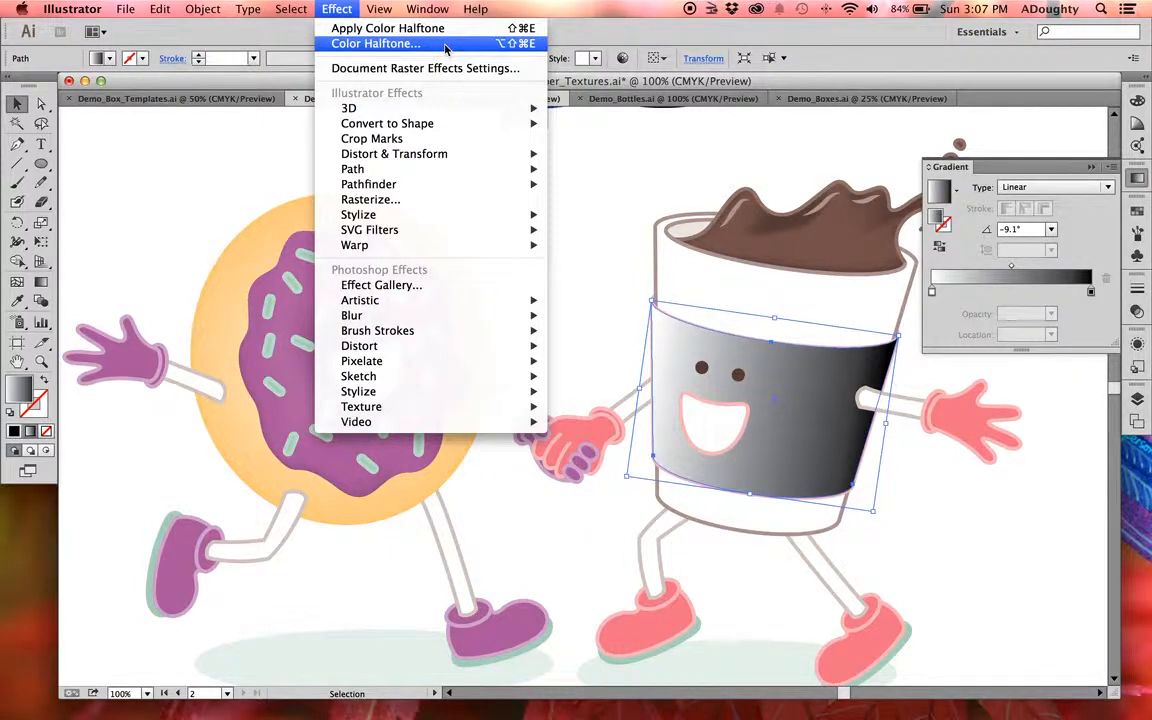
pyautogui.click(385, 45)
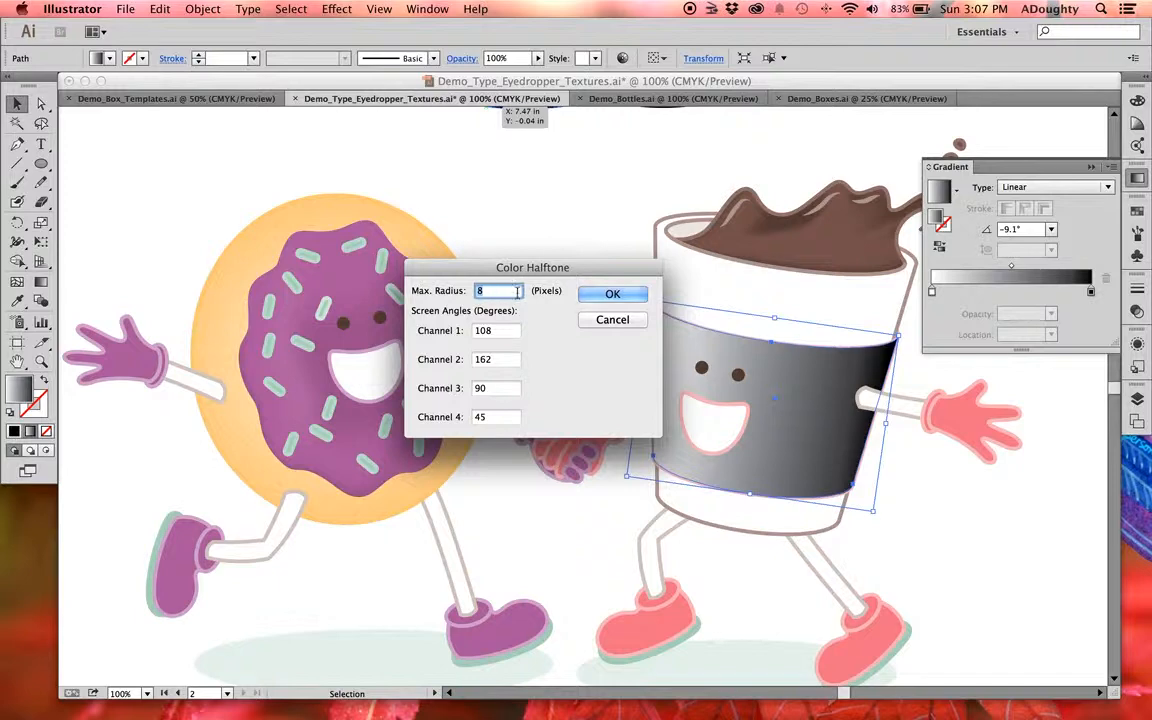
pyautogui.write('20')
pyautogui.click(477, 331)
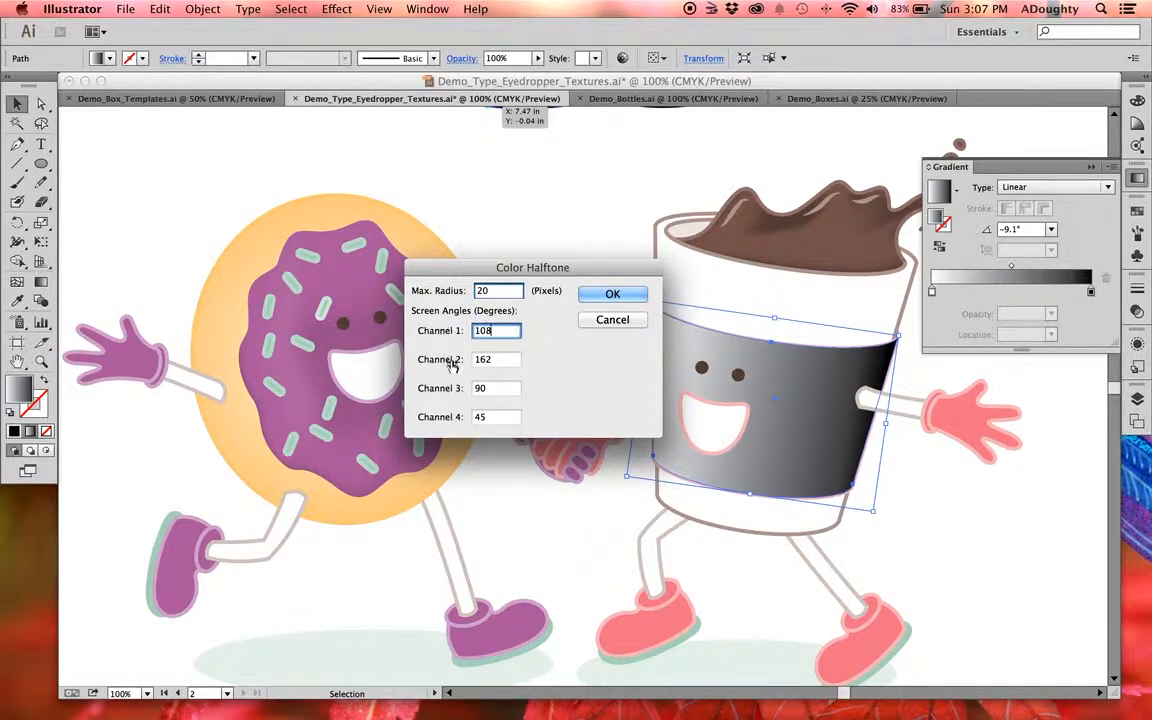
pyautogui.doubleClick(479, 333)
pyautogui.moveTo(553, 266); pyautogui.dragTo(489, 268)
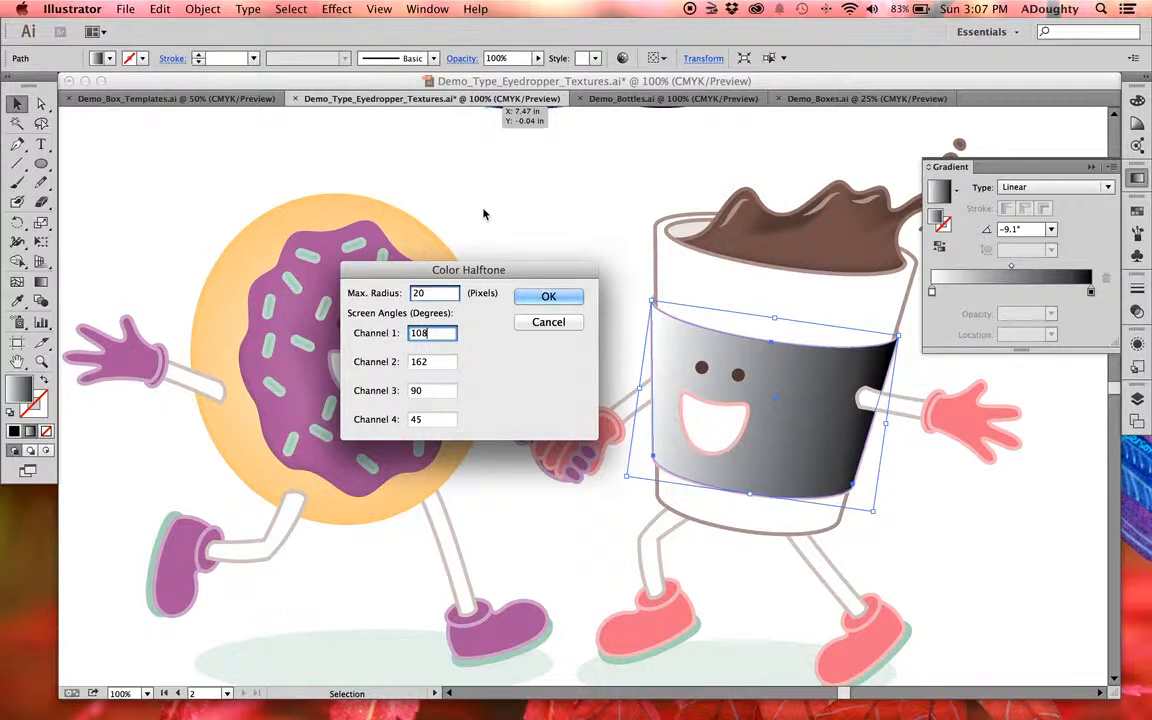
pyautogui.moveTo(498, 268); pyautogui.dragTo(488, 237)
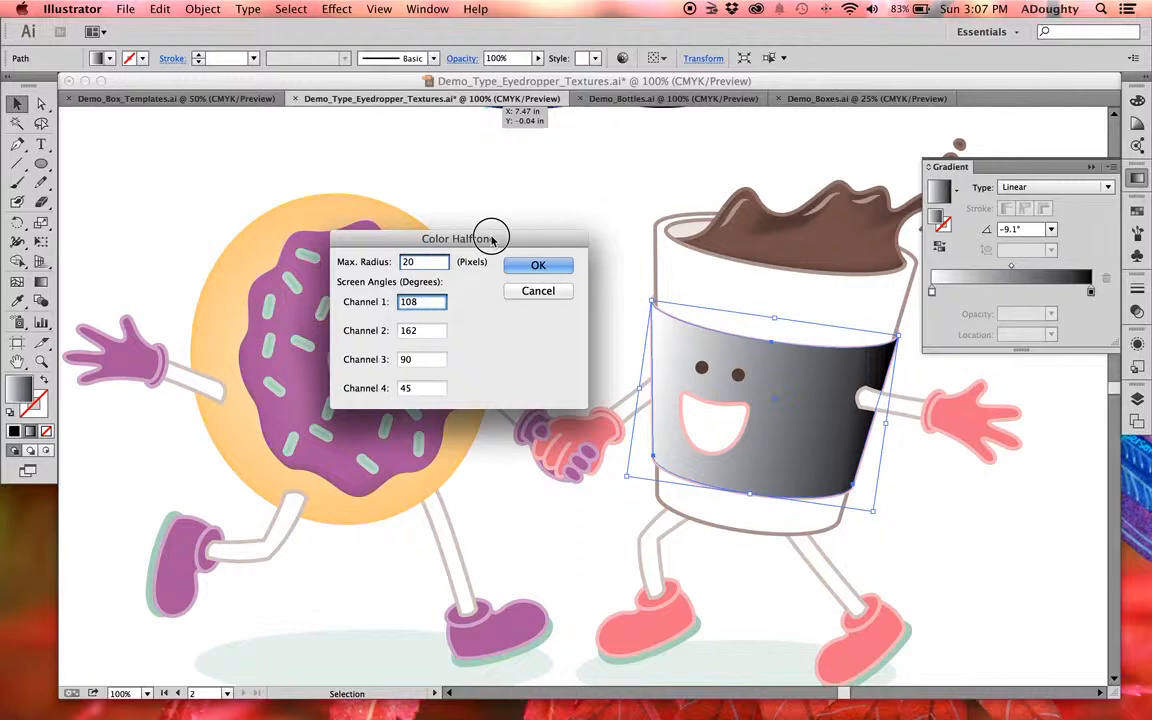
pyautogui.click(538, 265)
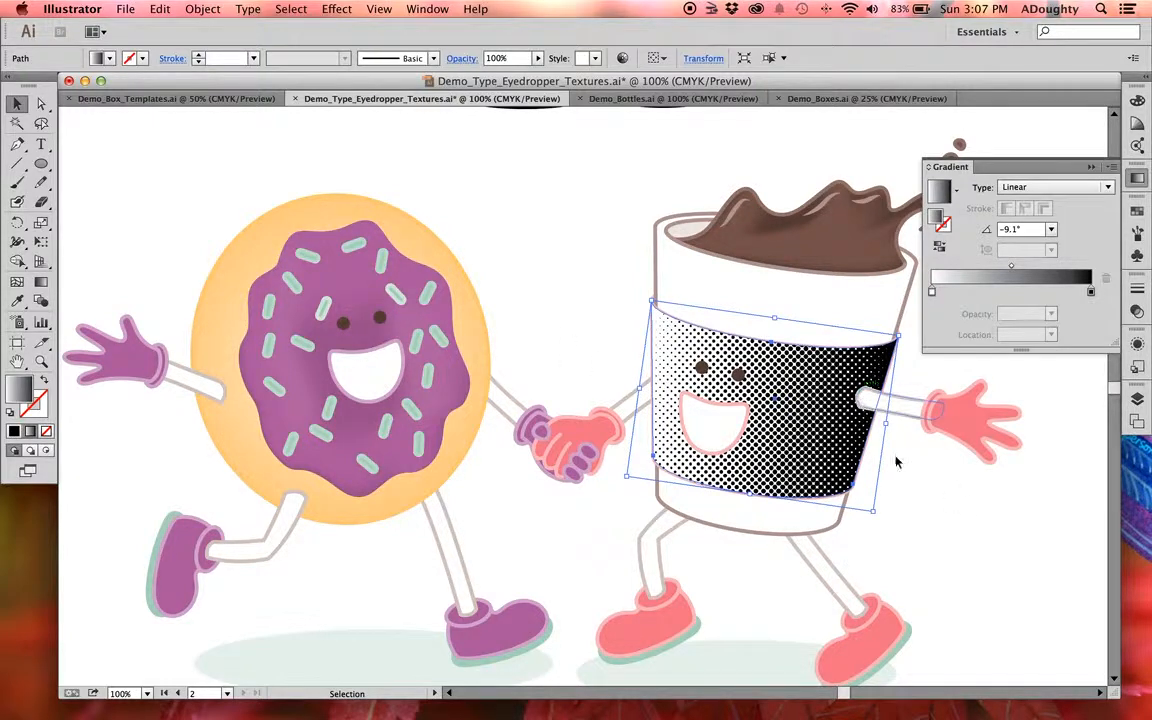
# - Expand the appearance of the sleeve's Color Halftone effect into an image
pyautogui.hscroll(3, 933, 465)
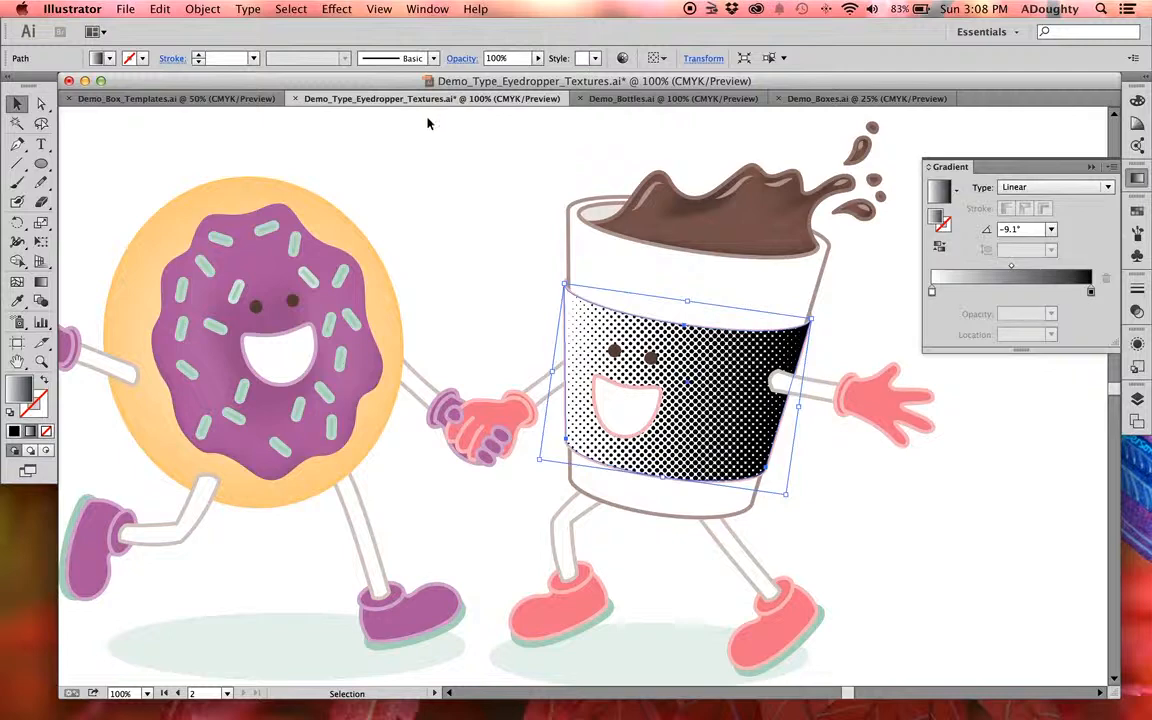
pyautogui.click(204, 9)
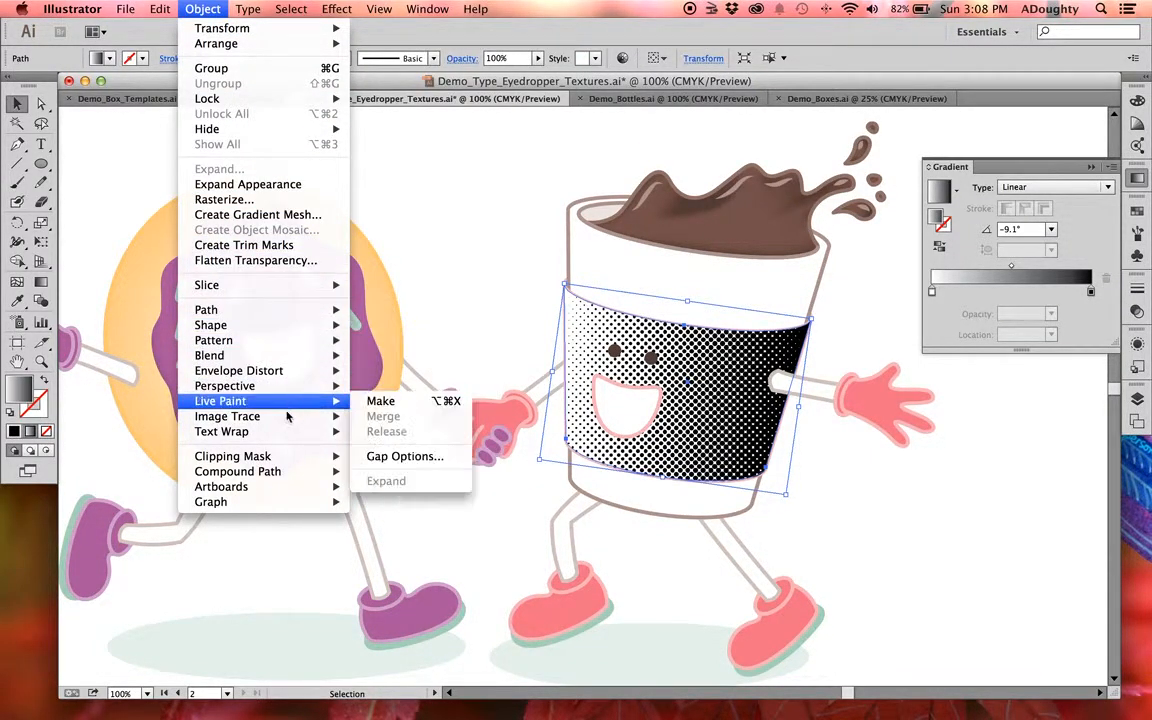
pyautogui.moveTo(287, 416)
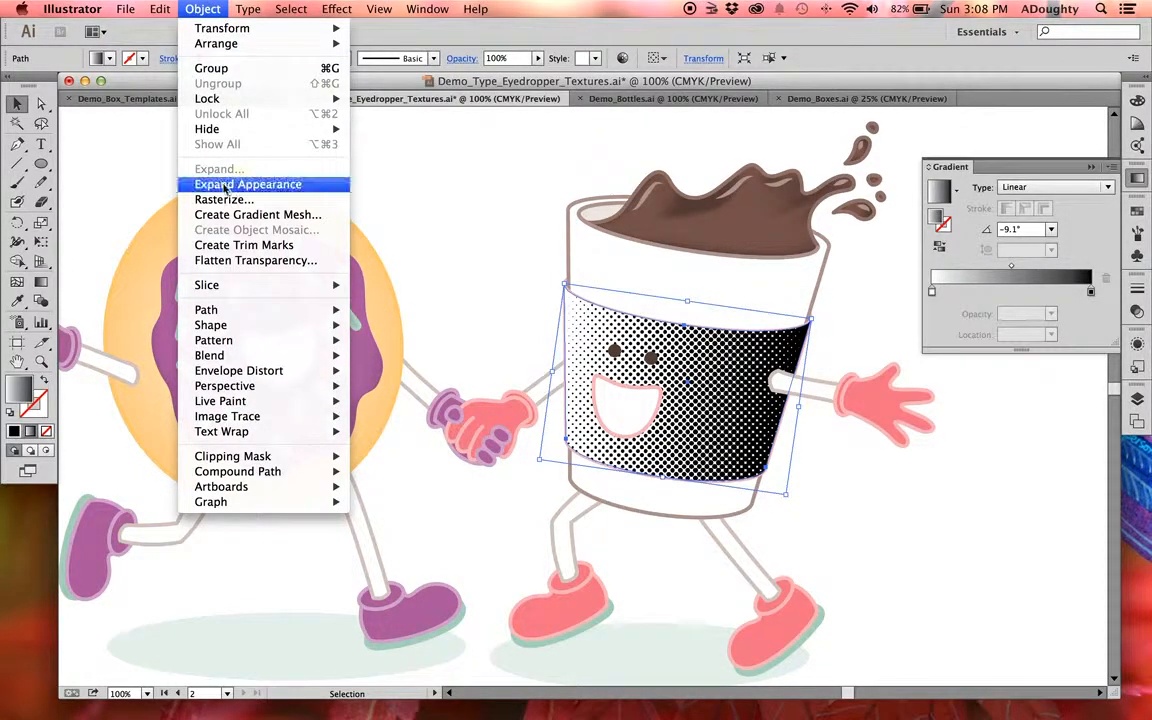
pyautogui.click(304, 190)
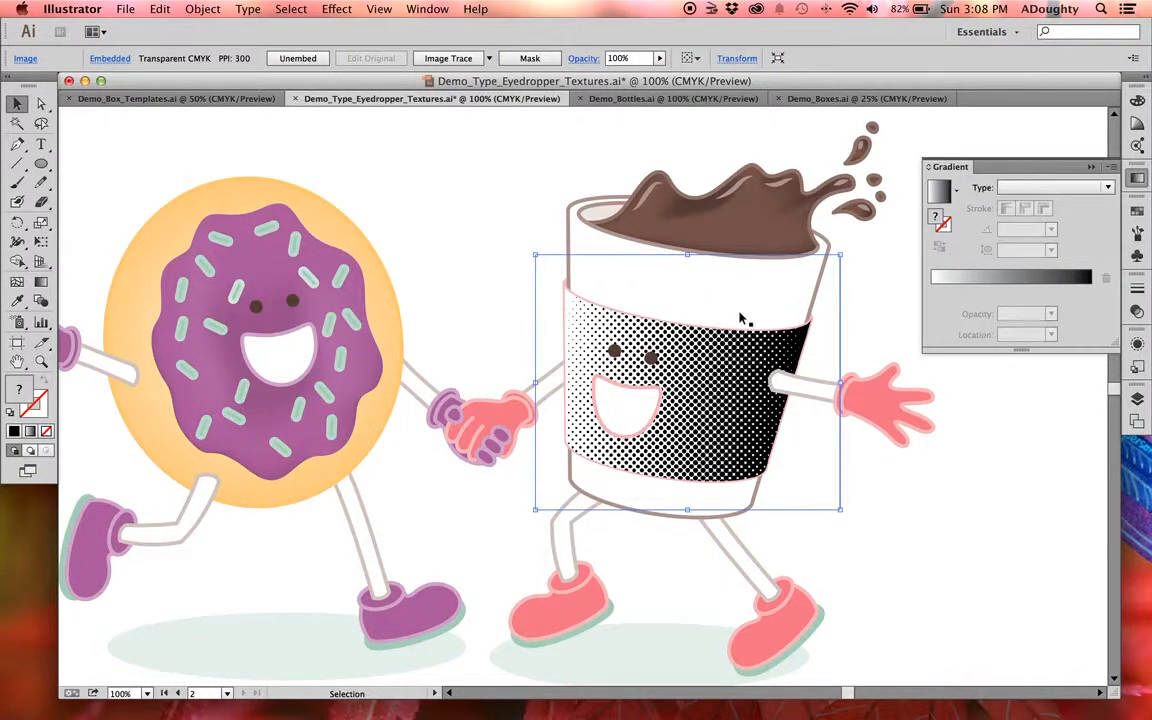
# - Convert the sleeve's halftone image to vector dots with the default Image Trace and select the black dot group
pyautogui.click(489, 58)
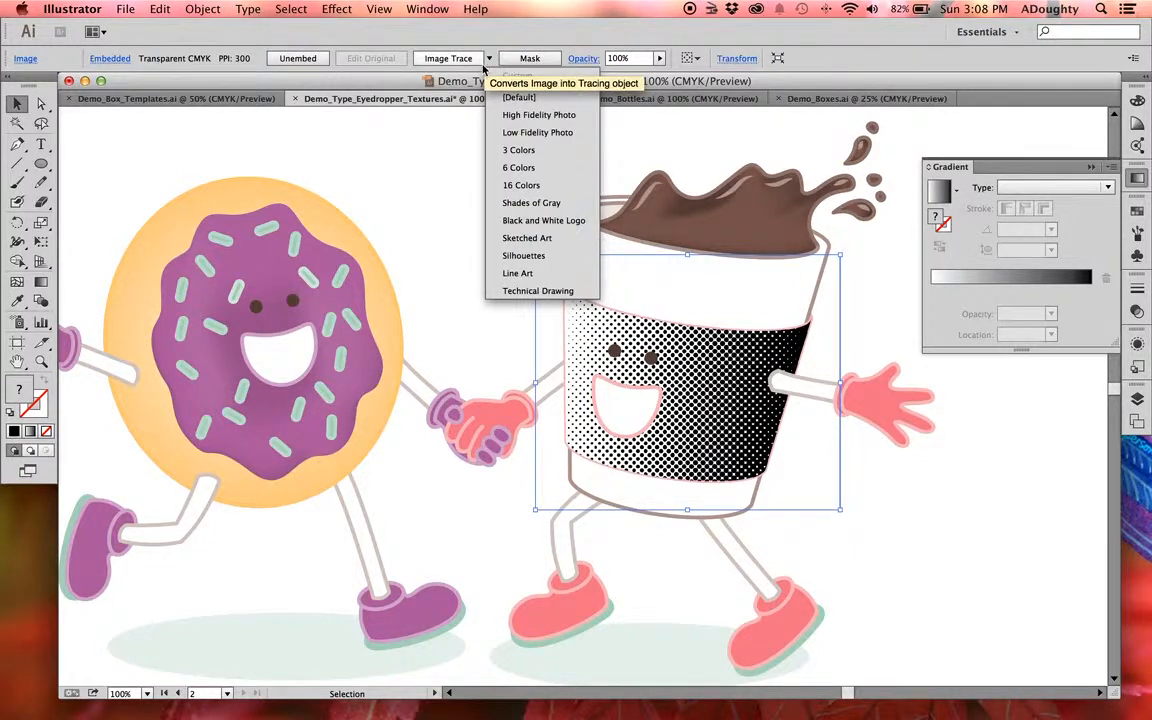
pyautogui.click(448, 63)
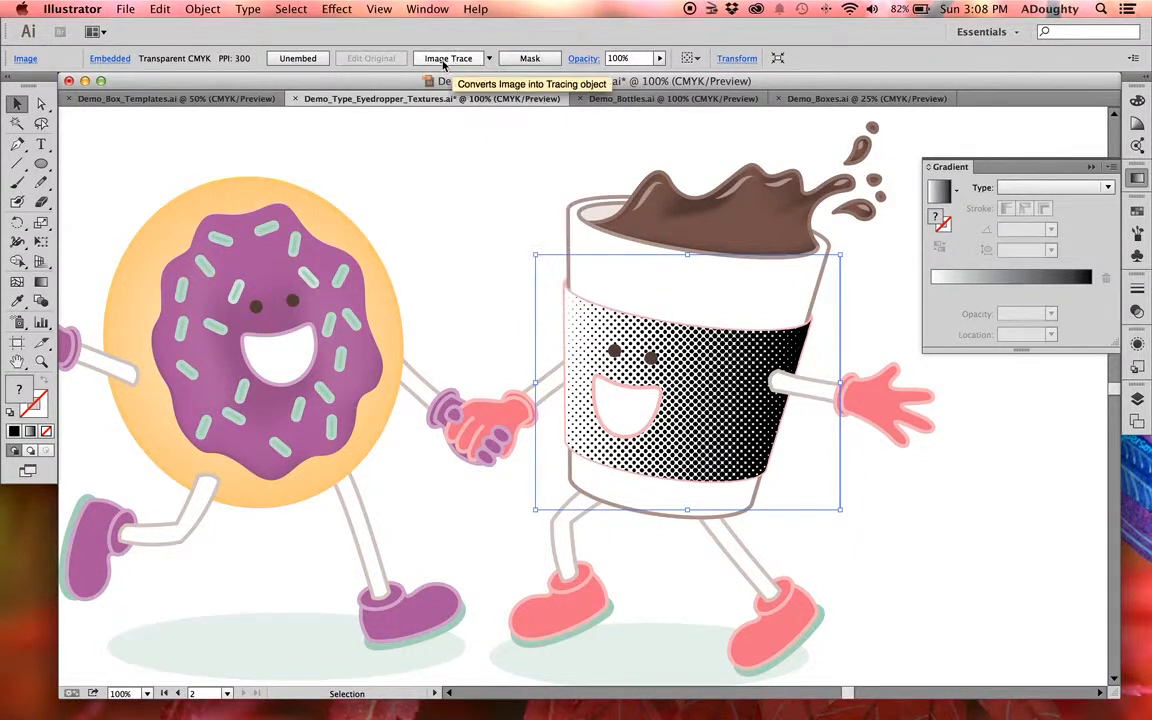
pyautogui.click(444, 60)
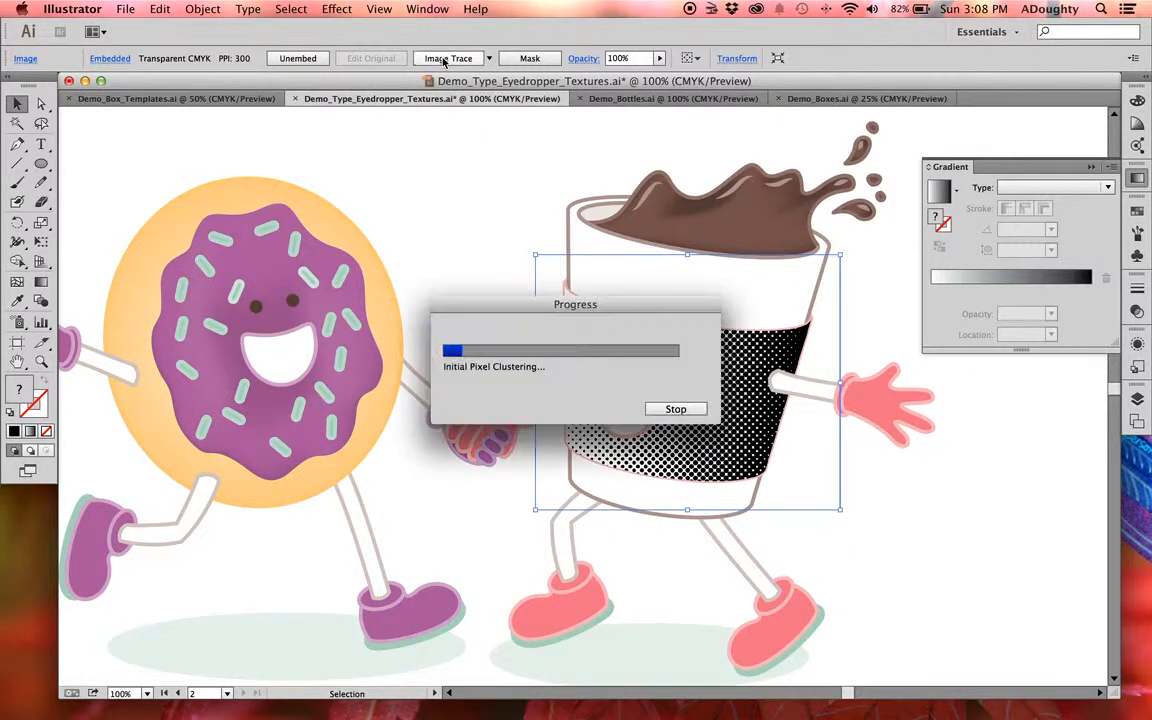
pyautogui.click(794, 350)
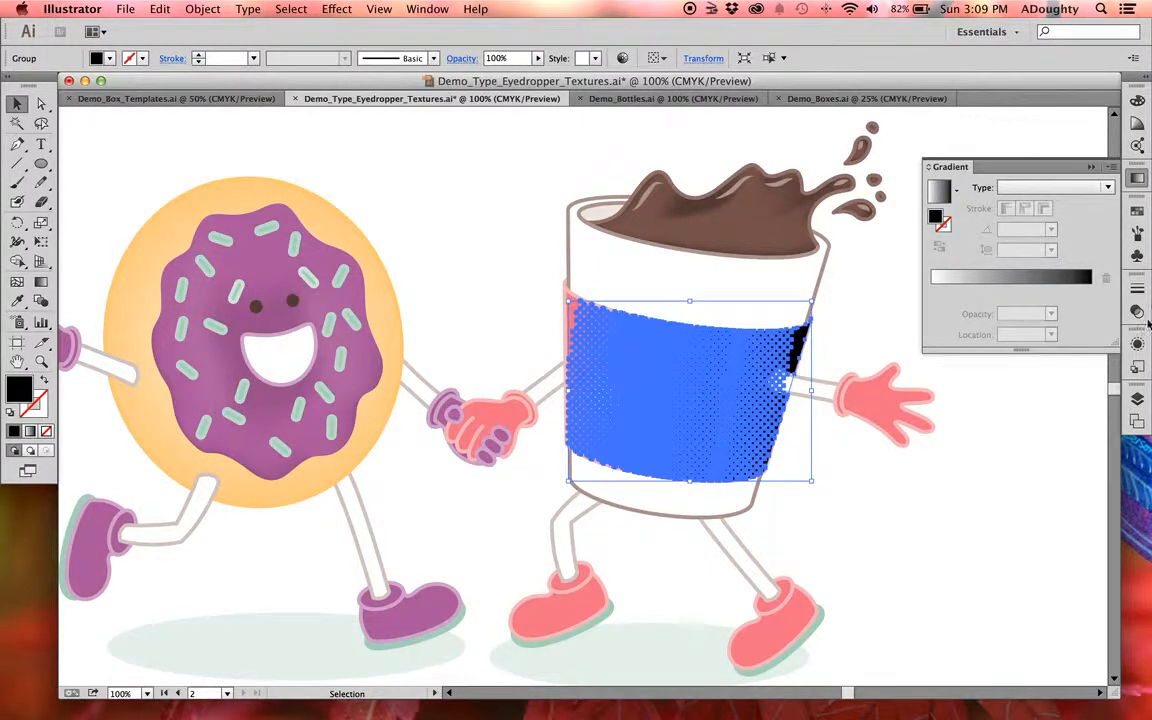
# - Fill the traced halftone dots with the salmon pink swatch and set their blending mode to Multiply
pyautogui.click(1137, 212)
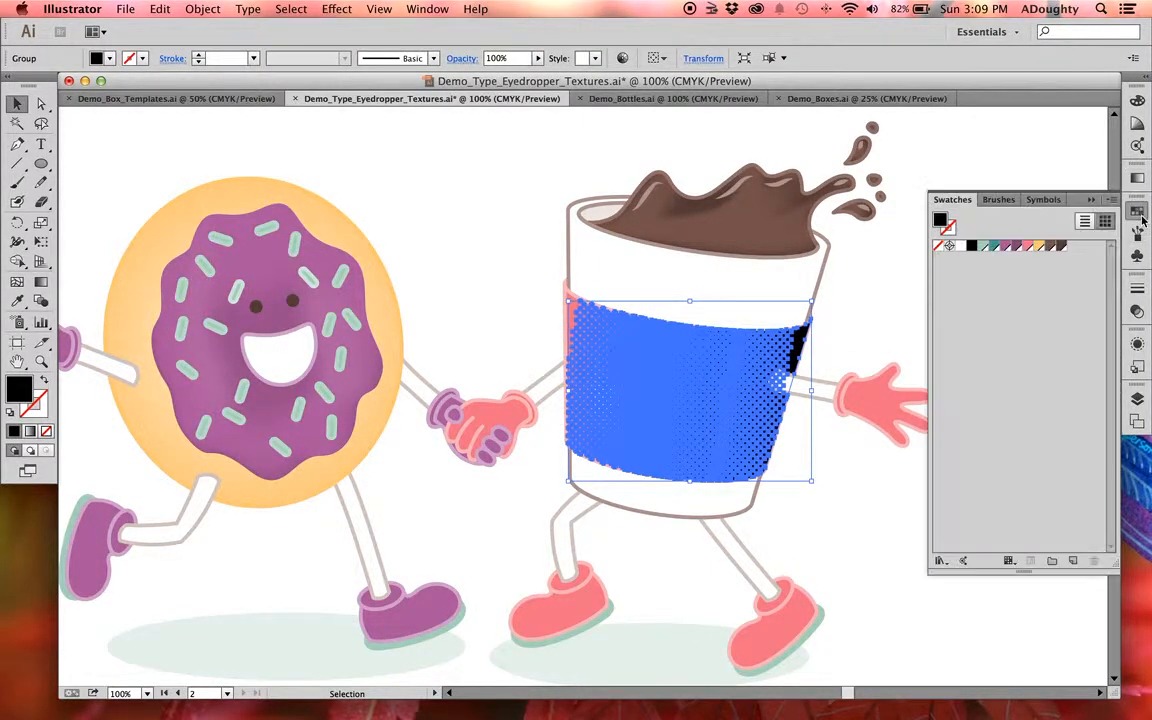
pyautogui.click(1027, 249)
pyautogui.click(1091, 199)
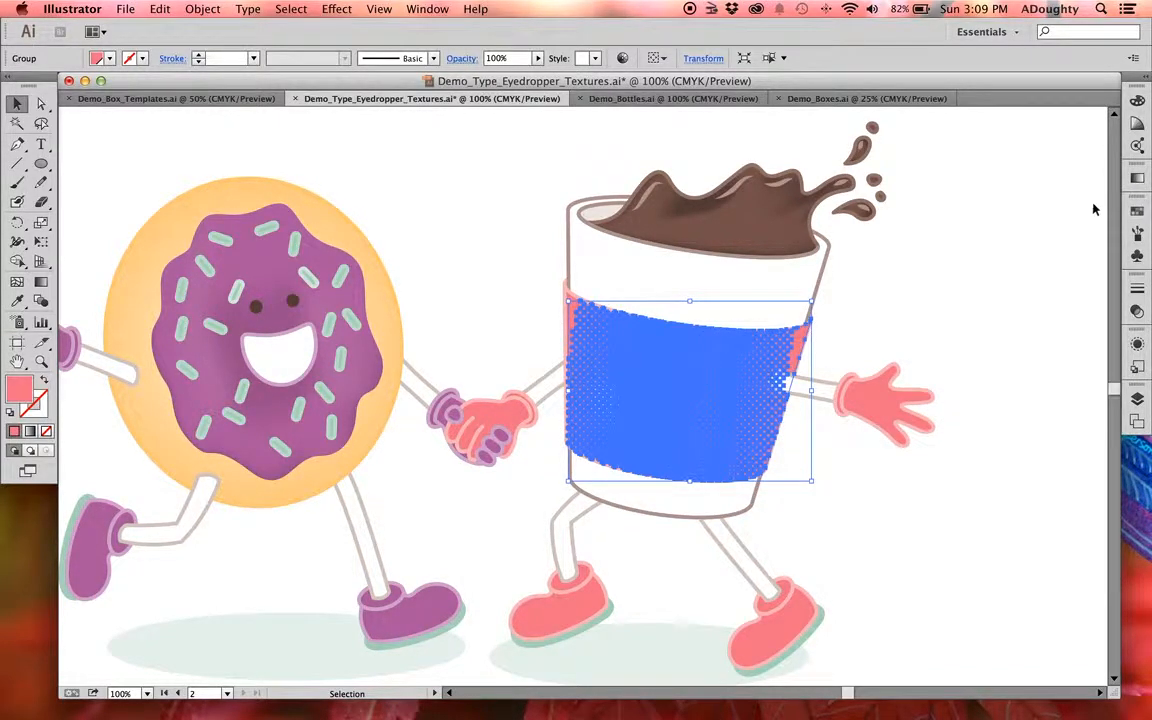
pyautogui.click(1138, 312)
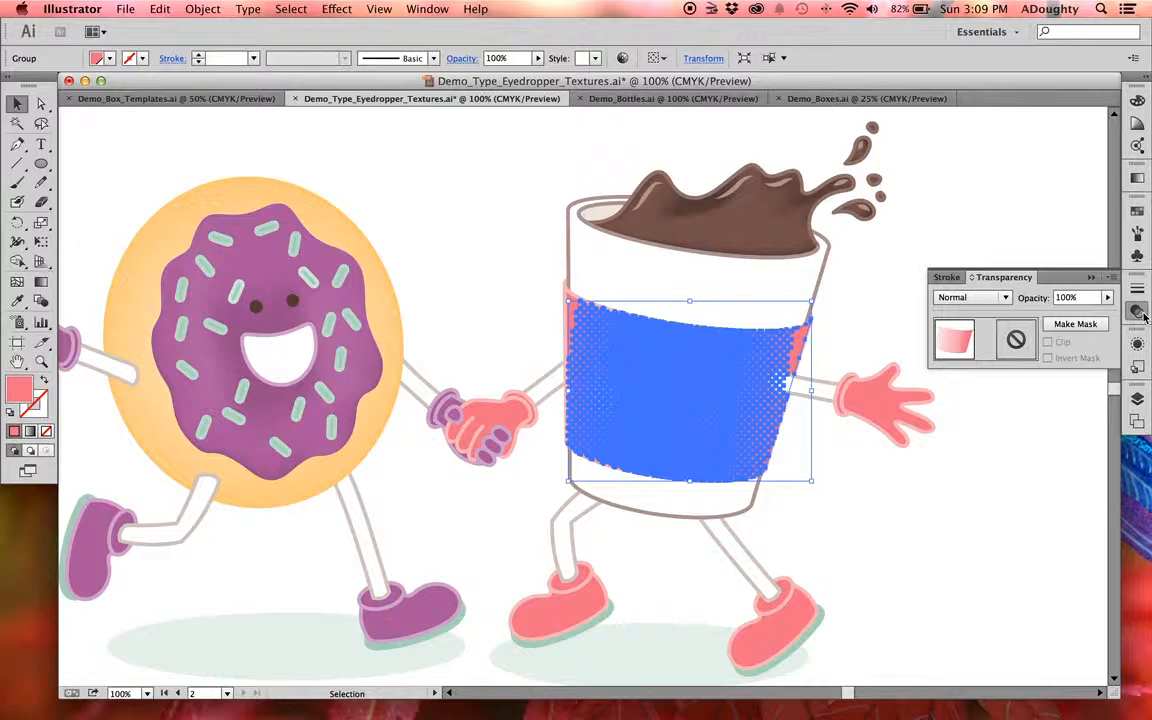
pyautogui.click(1006, 297)
pyautogui.click(964, 332)
pyautogui.click(928, 233)
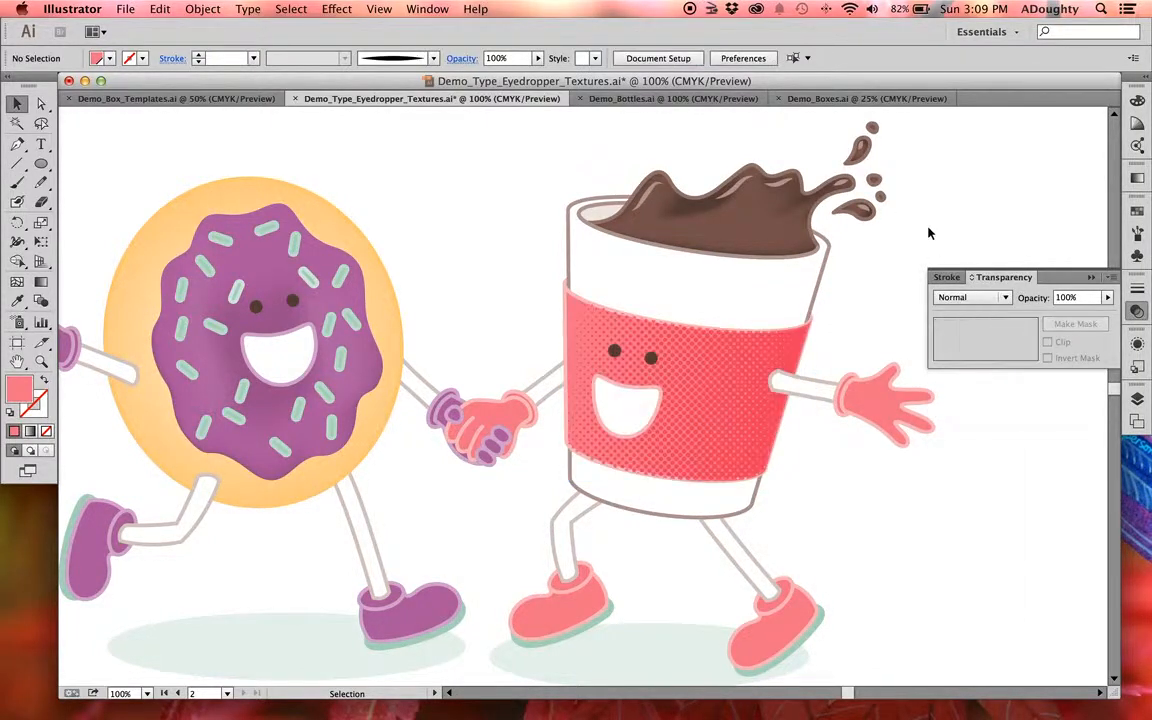
# - Place a copy of the sleeve shape in front of the halftone dots with no fill, keeping only its pink outline
pyautogui.scroll(2, 900, 303)
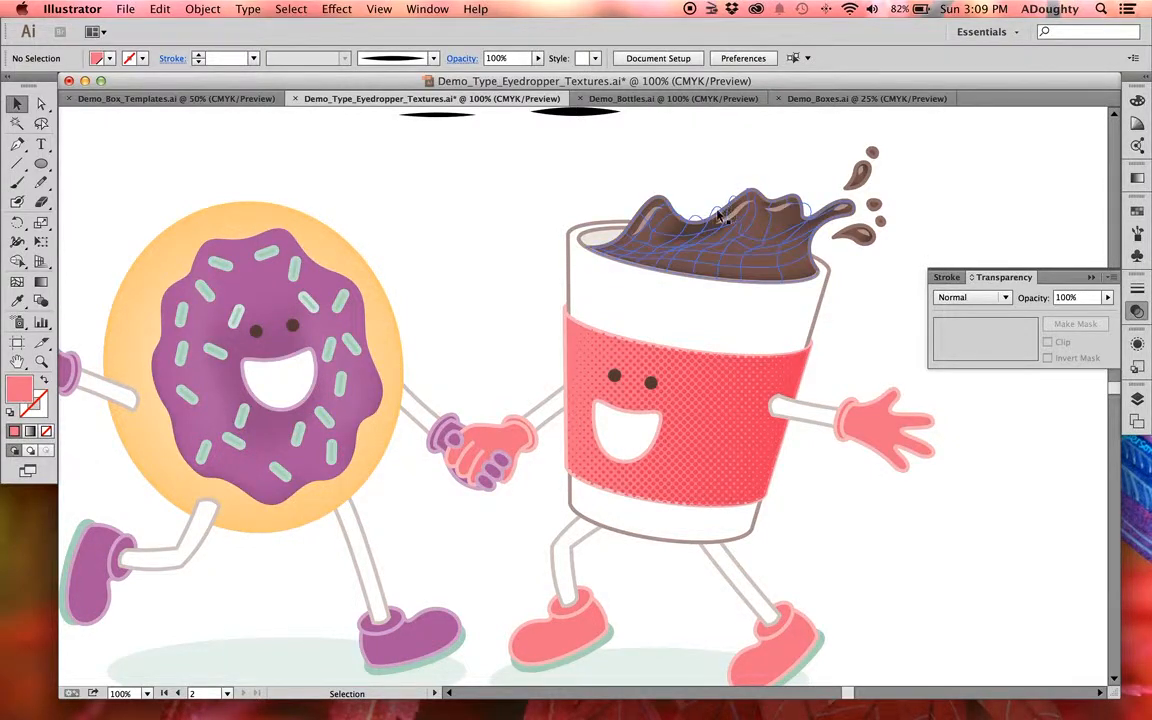
pyautogui.click(566, 340)
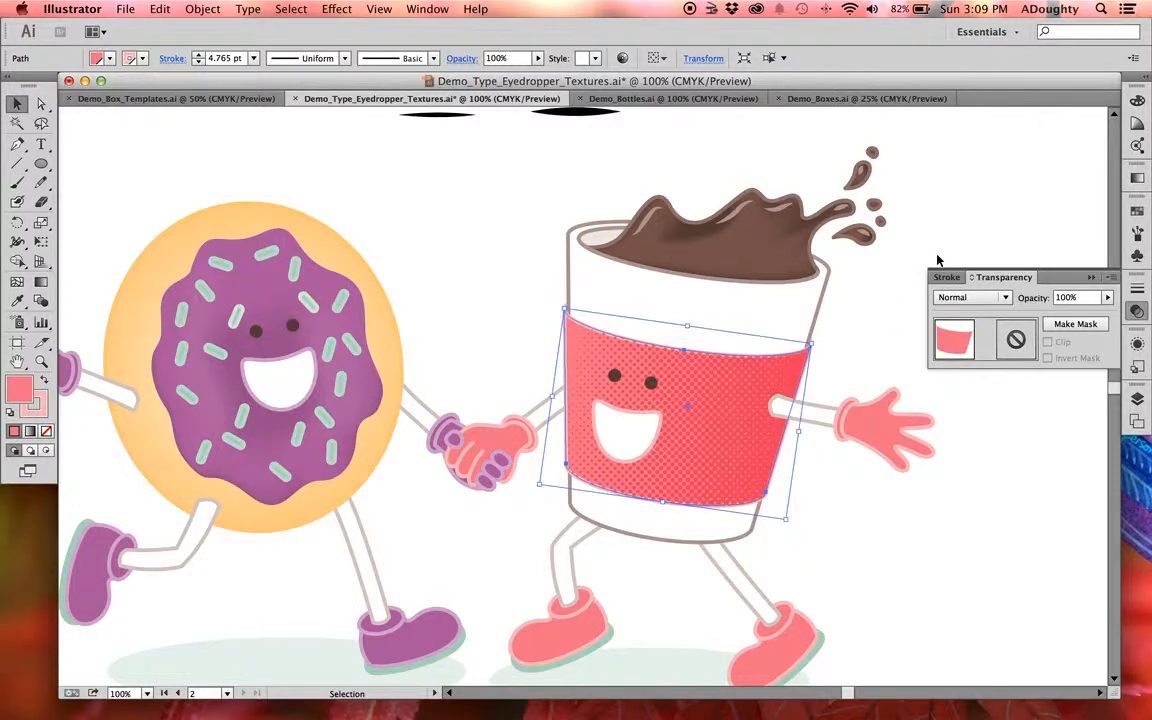
pyautogui.click(892, 288)
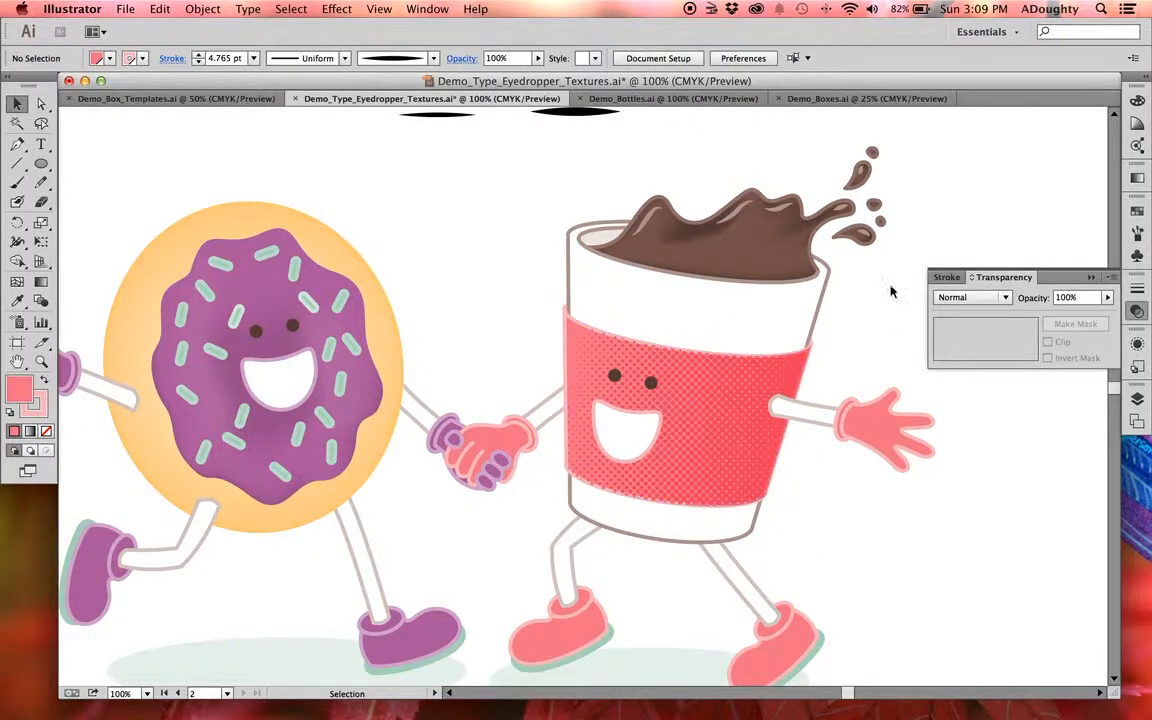
pyautogui.click(784, 382)
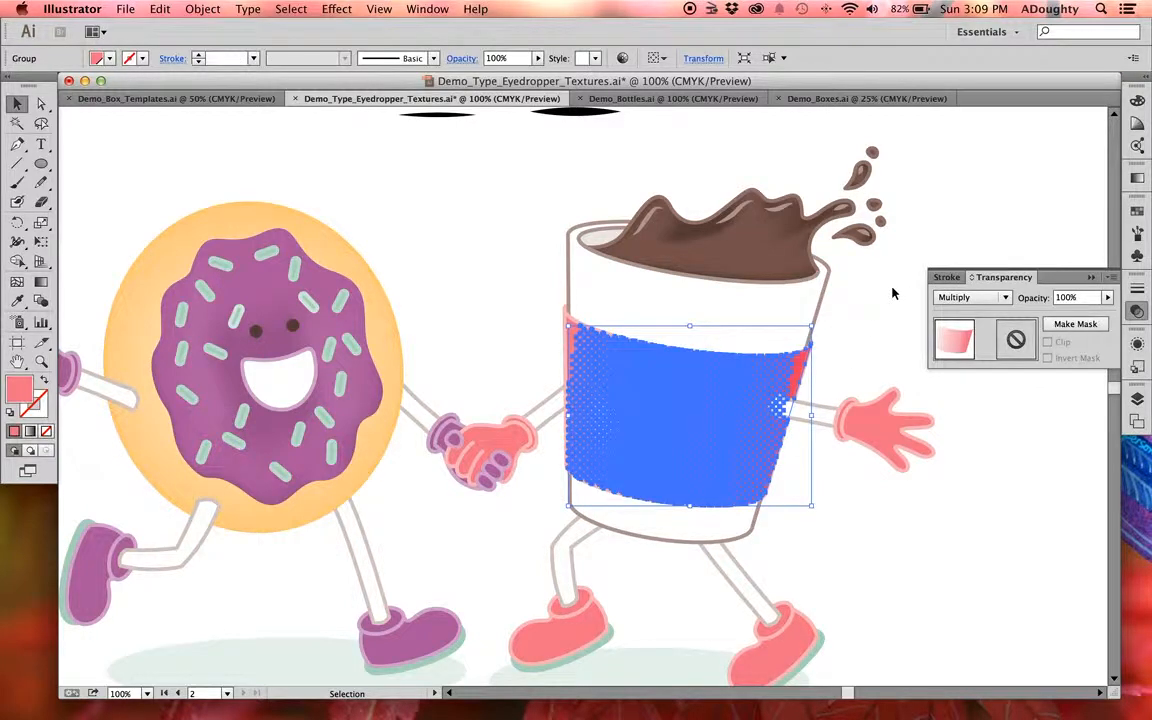
pyautogui.press('super+z')
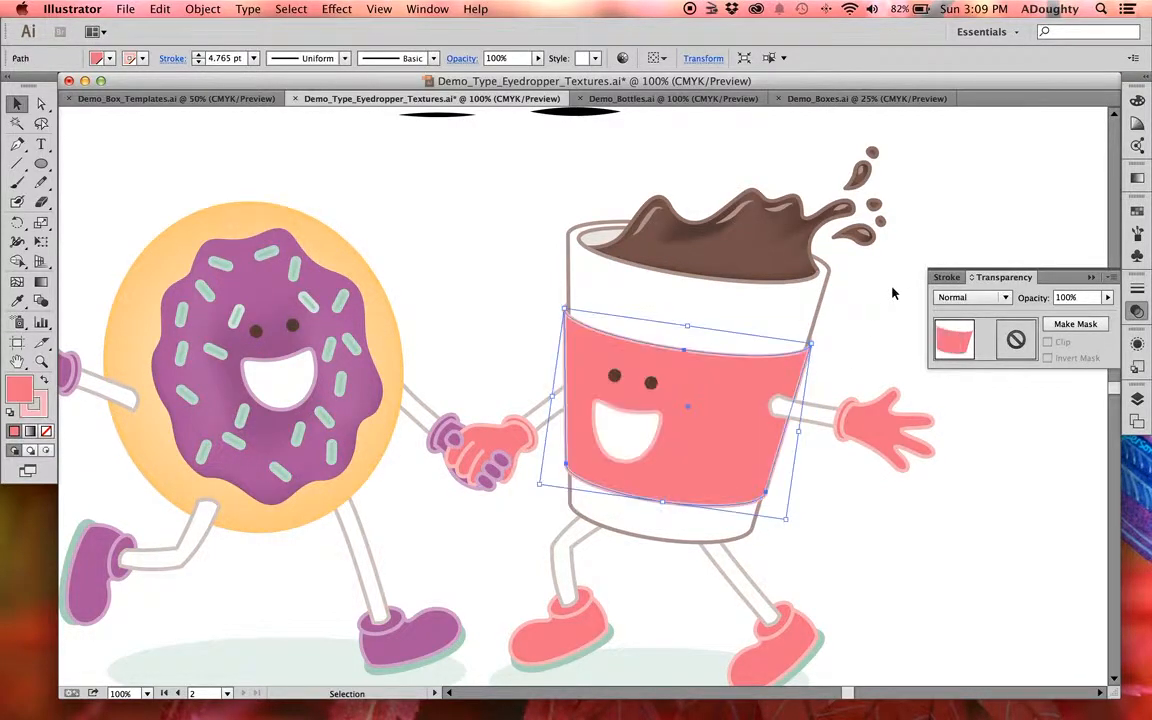
pyautogui.click(45, 430)
pyautogui.press('super+shift+a')
# - Examine the textured cup in the finished reference artwork and return to the working donut and cup characters
pyautogui.moveTo(133, 395); pyautogui.dragTo(721, 390)
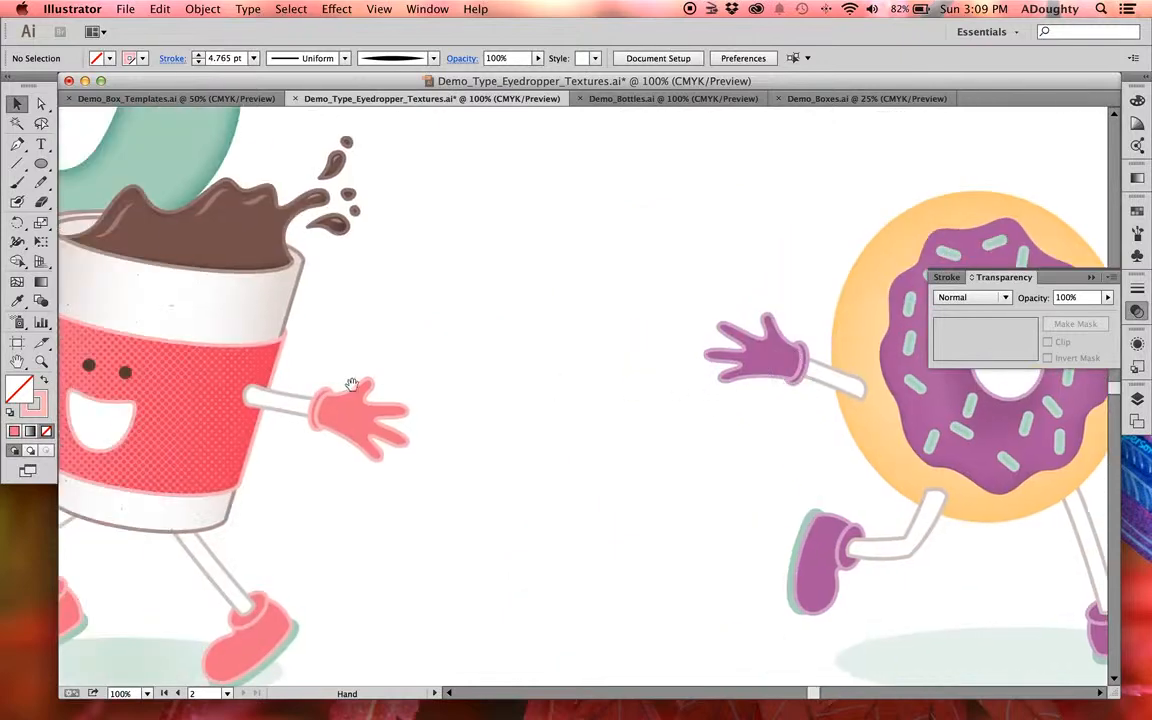
pyautogui.moveTo(352, 386); pyautogui.dragTo(681, 342)
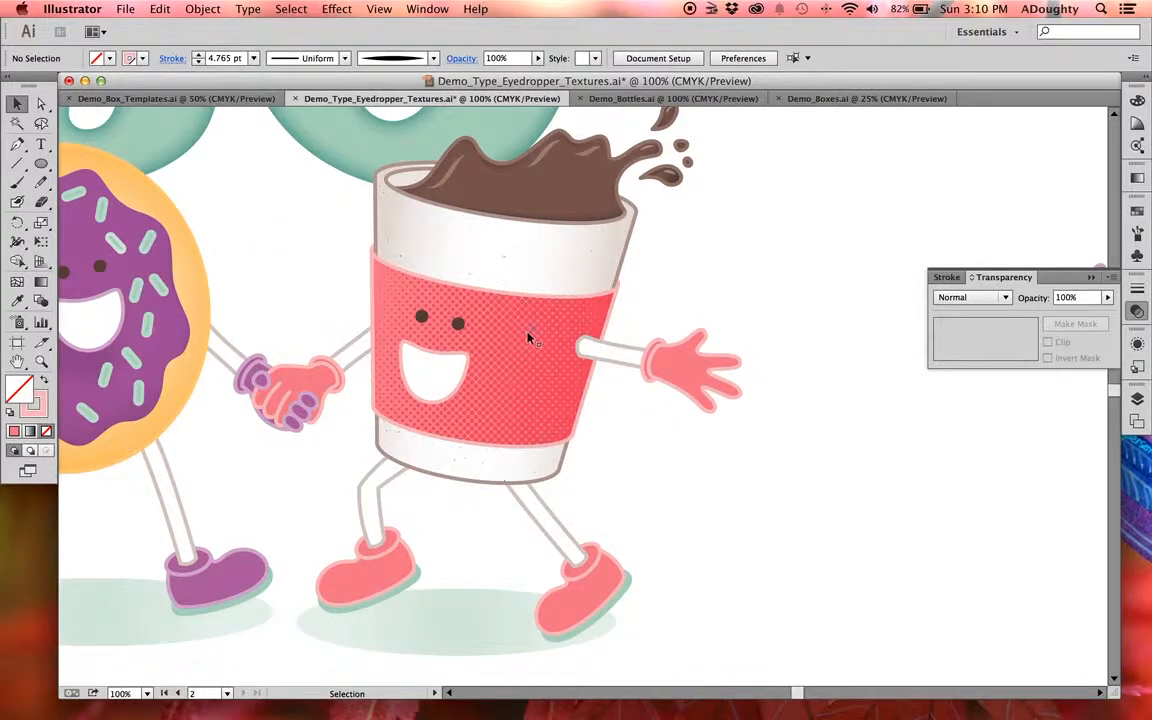
pyautogui.moveTo(486, 333); pyautogui.dragTo(457, 342)
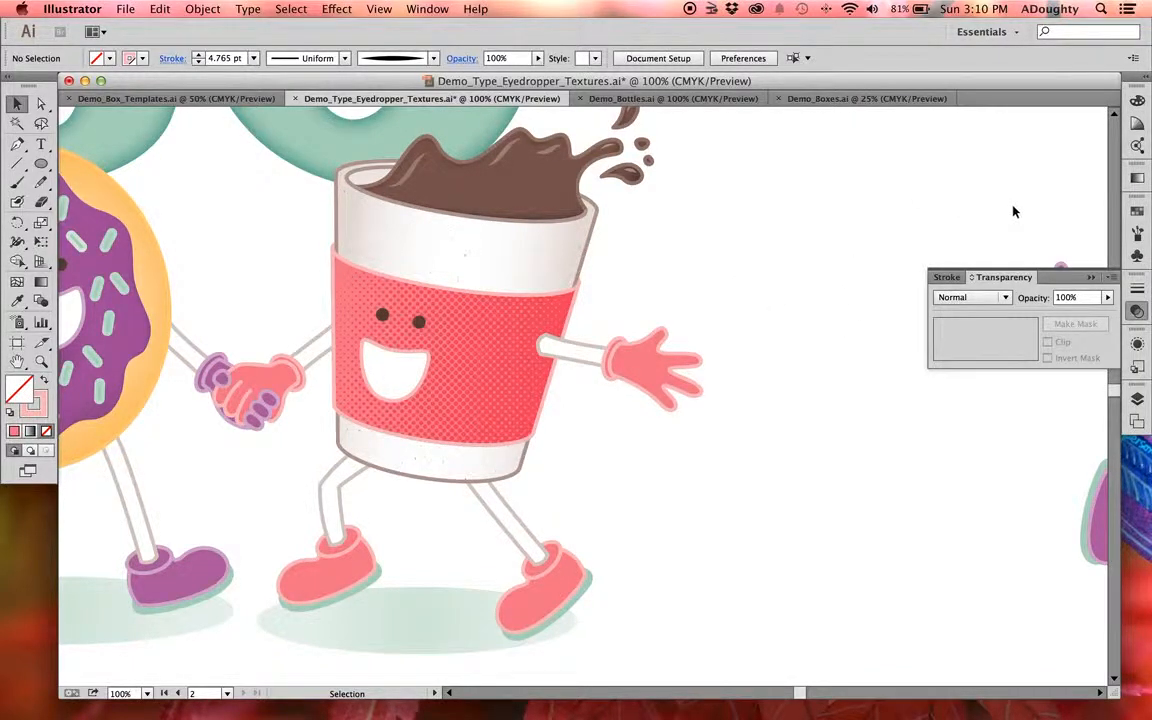
pyautogui.press('space')
pyautogui.moveTo(832, 218); pyautogui.dragTo(236, 214)
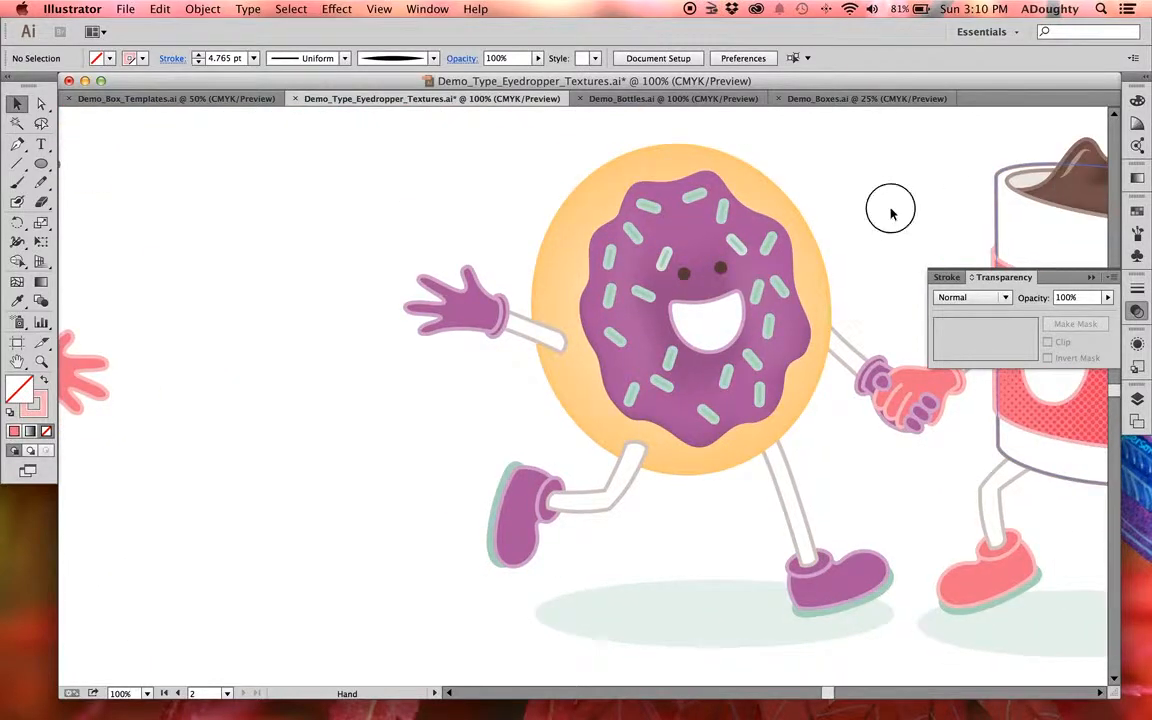
pyautogui.moveTo(890, 212); pyautogui.dragTo(355, 213)
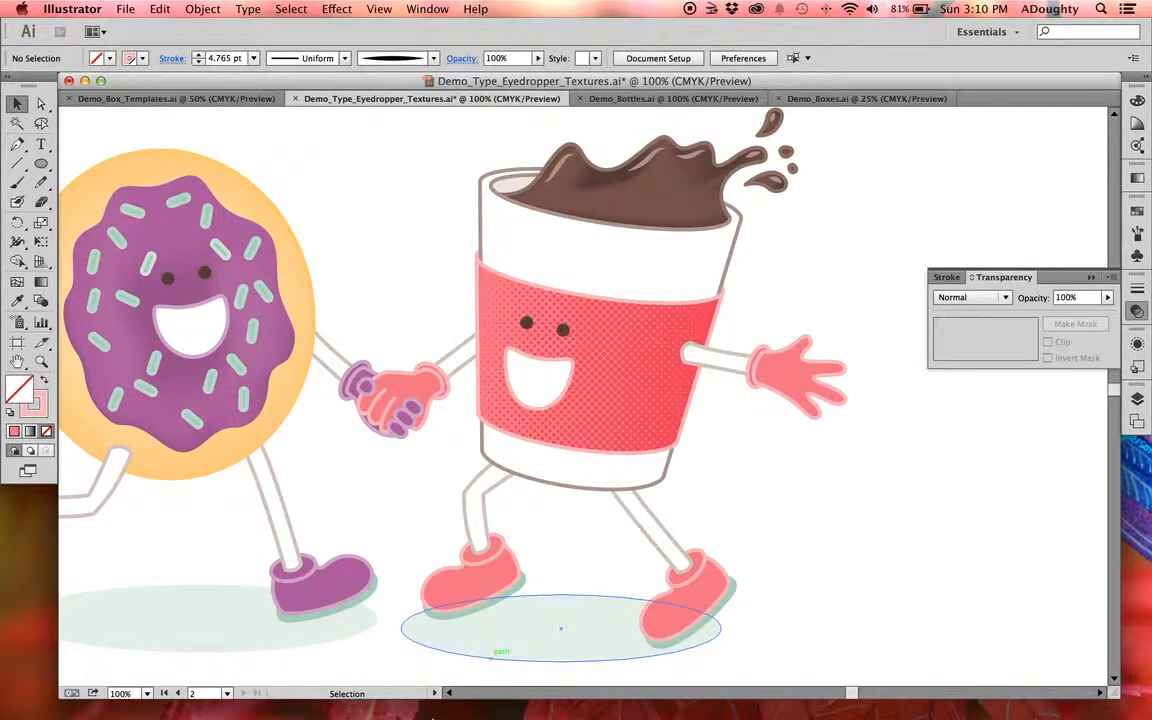
# - Switch to Finder and look through the Images and Photoshop Elements folders inside the Demos folder
pyautogui.moveTo(368, 700)
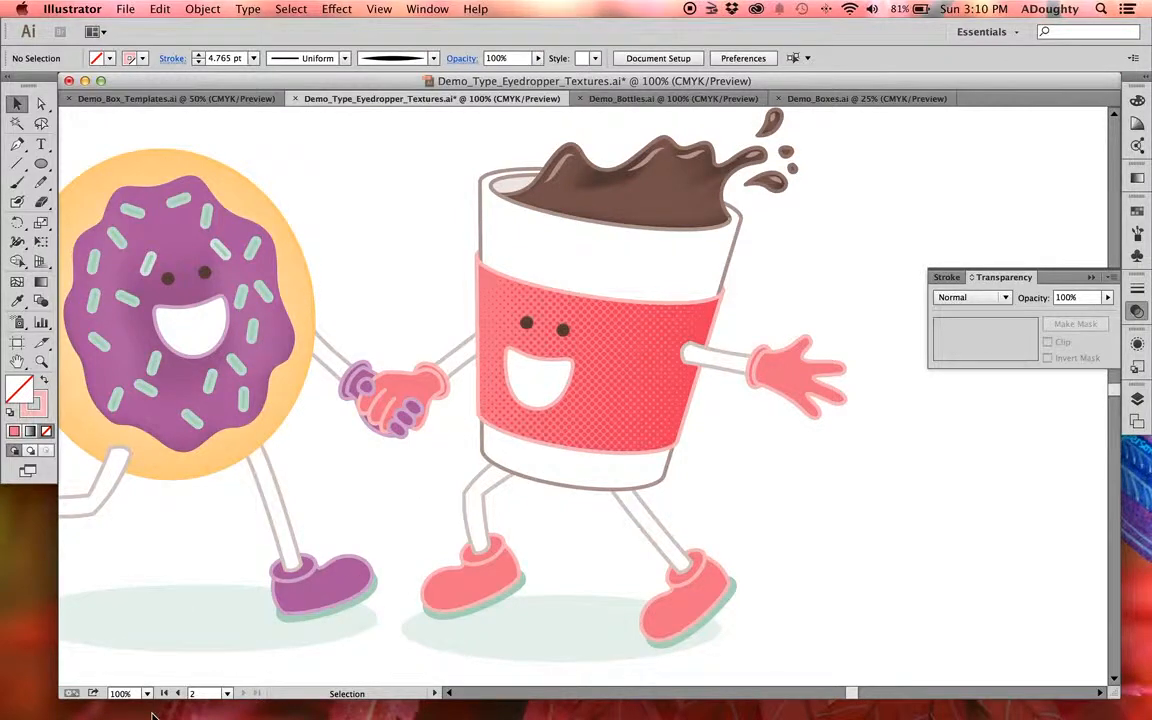
pyautogui.click(62, 688)
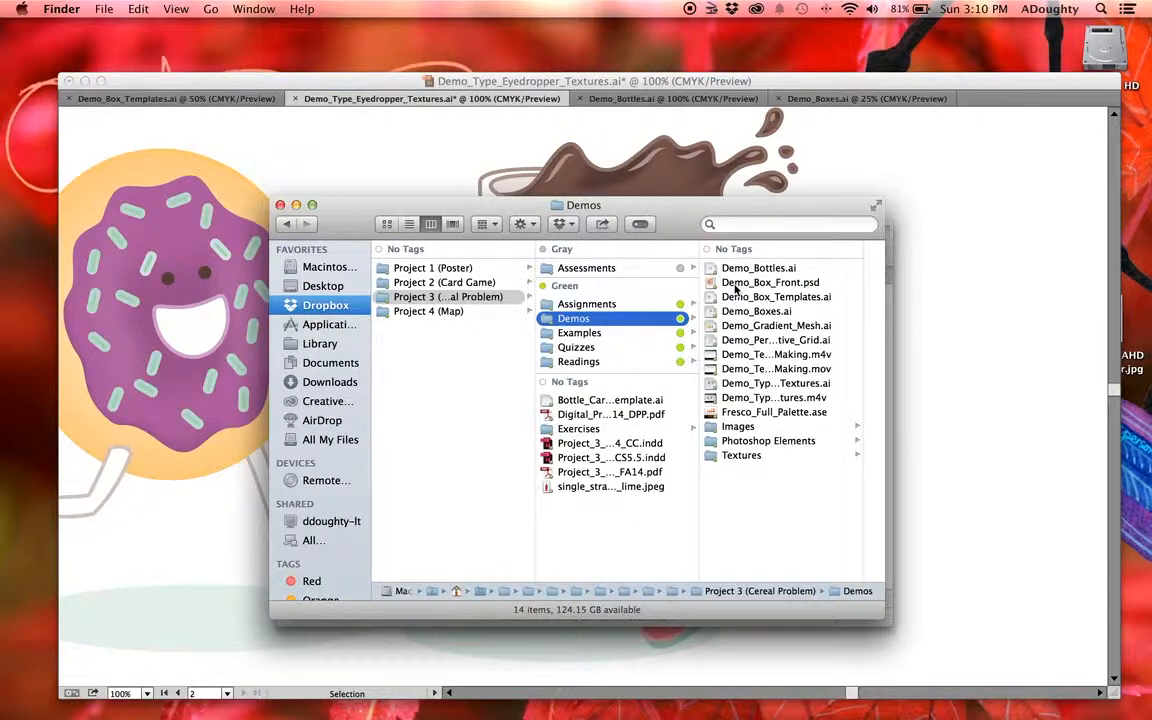
pyautogui.click(738, 426)
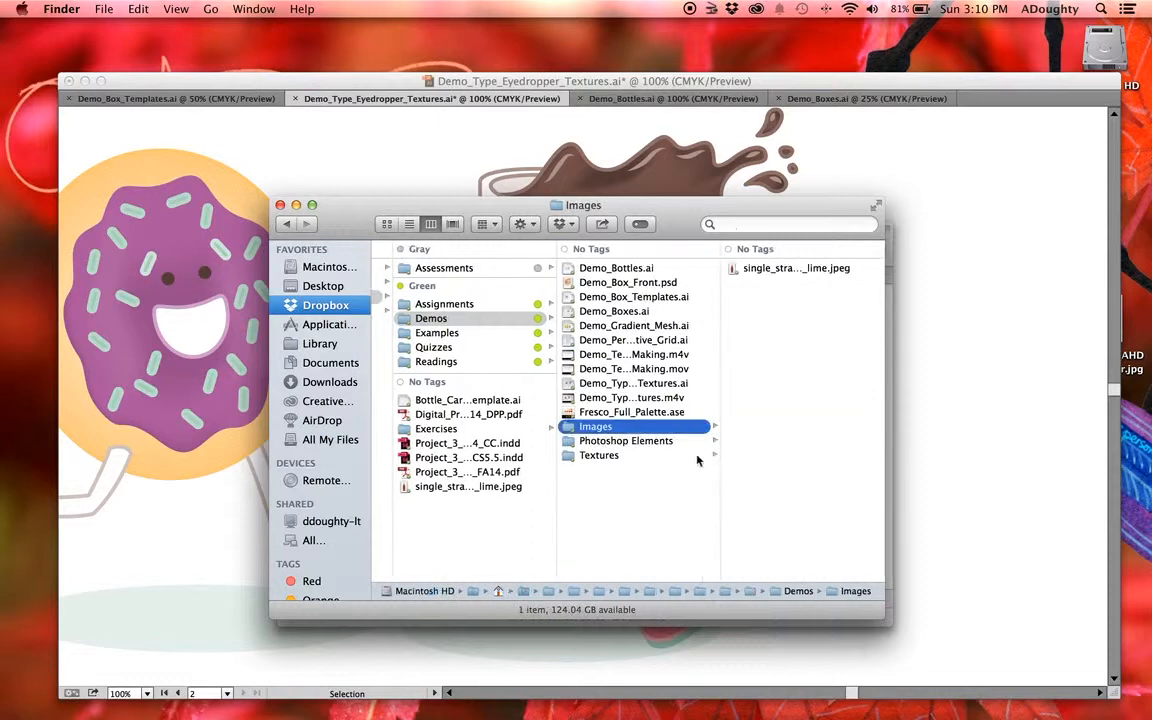
pyautogui.click(697, 457)
pyautogui.click(678, 442)
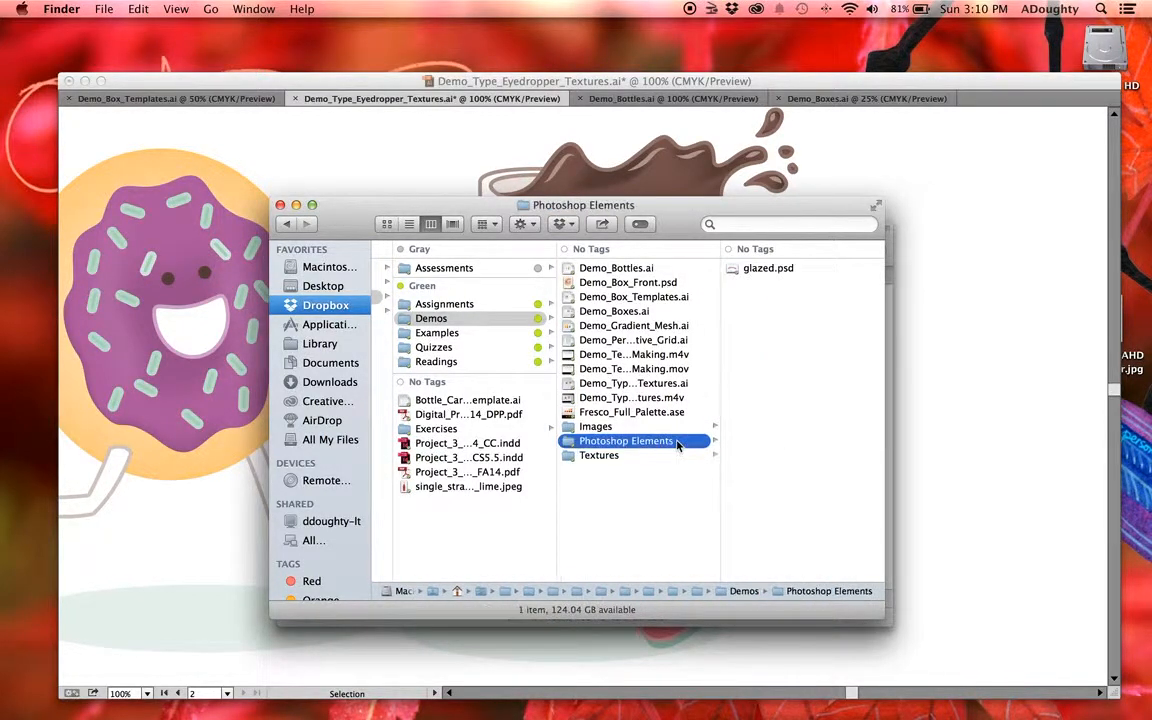
pyautogui.press('Up')
pyautogui.press('Down')
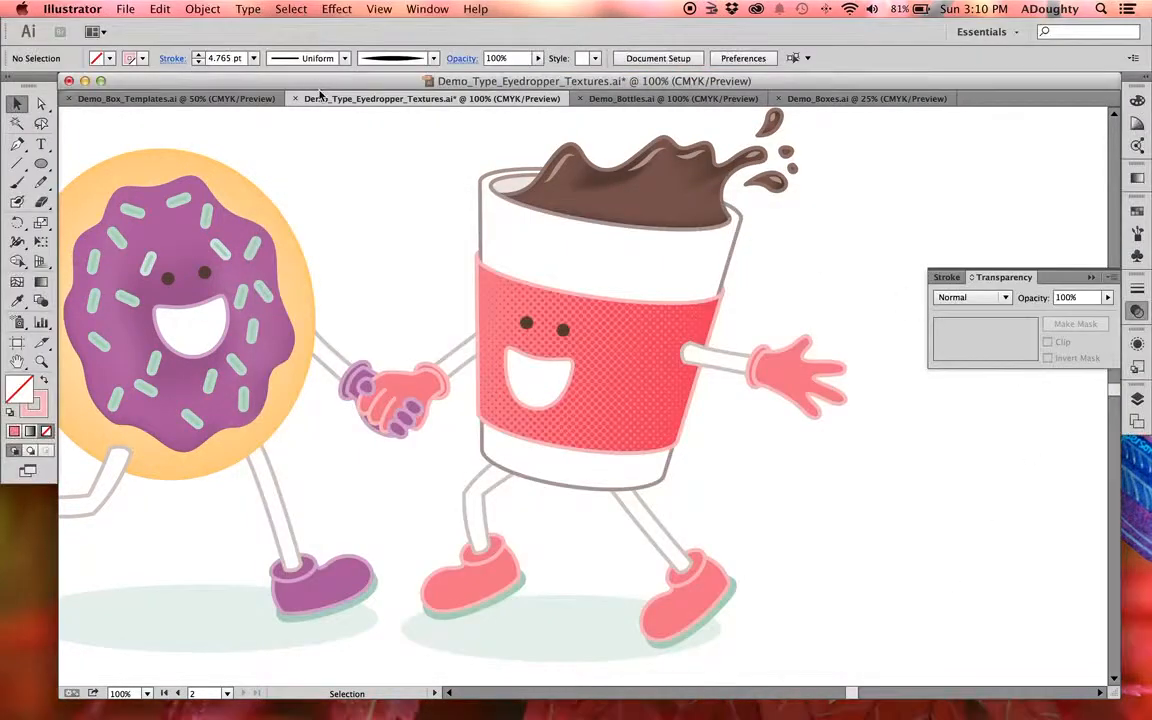
pyautogui.click(200, 9)
pyautogui.moveTo(125, 9)
pyautogui.moveTo(240, 74)
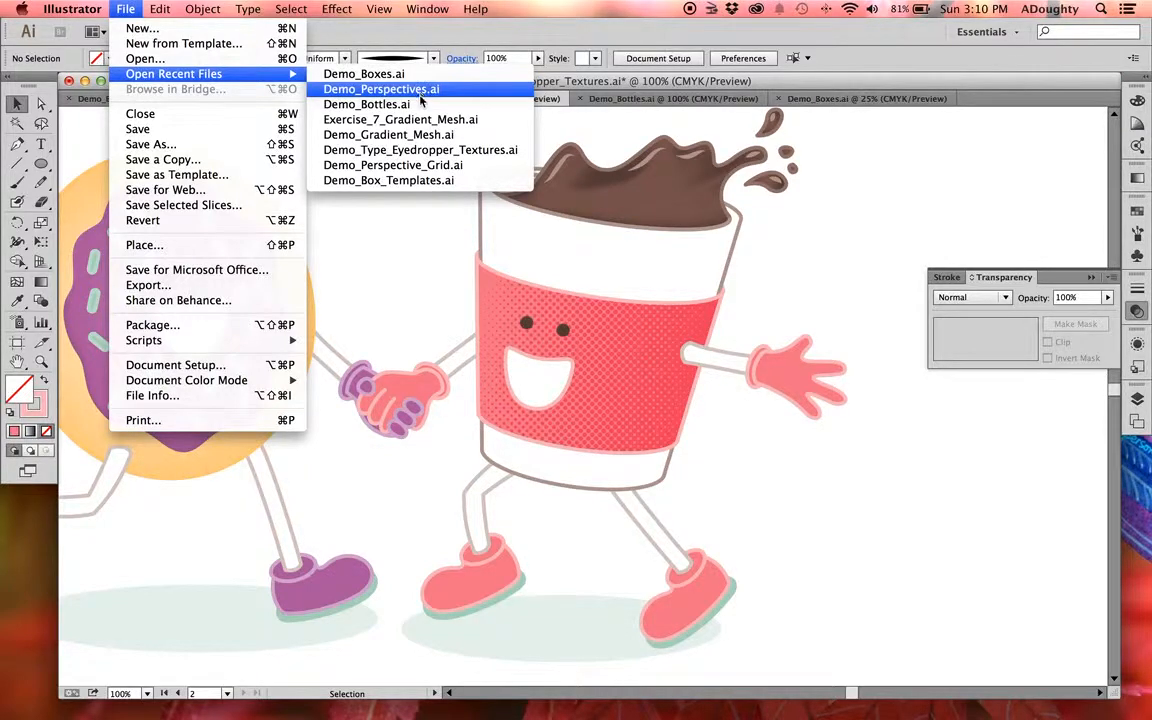
pyautogui.click(406, 255)
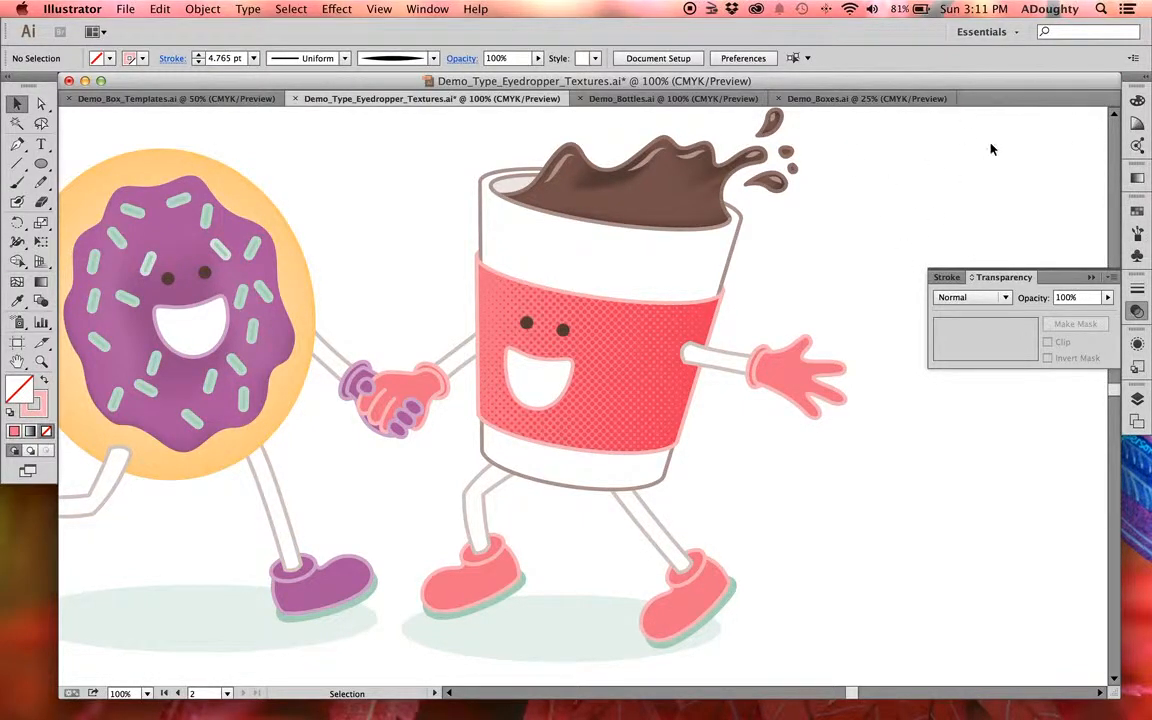
pyautogui.click(1091, 277)
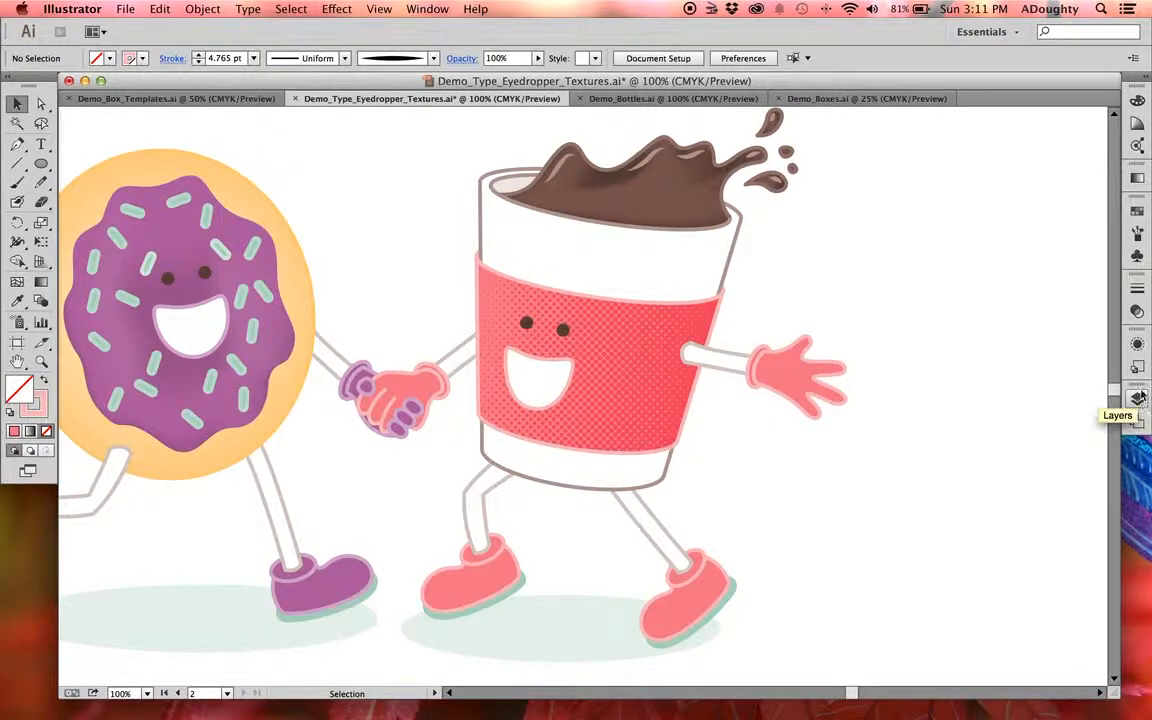
# - Look through the other open documents, including Demo_Boxes.ai, and return to the characters in Demo_Type_Eyedropper_Textures.ai
pyautogui.hscroll(-15, 832, 297)
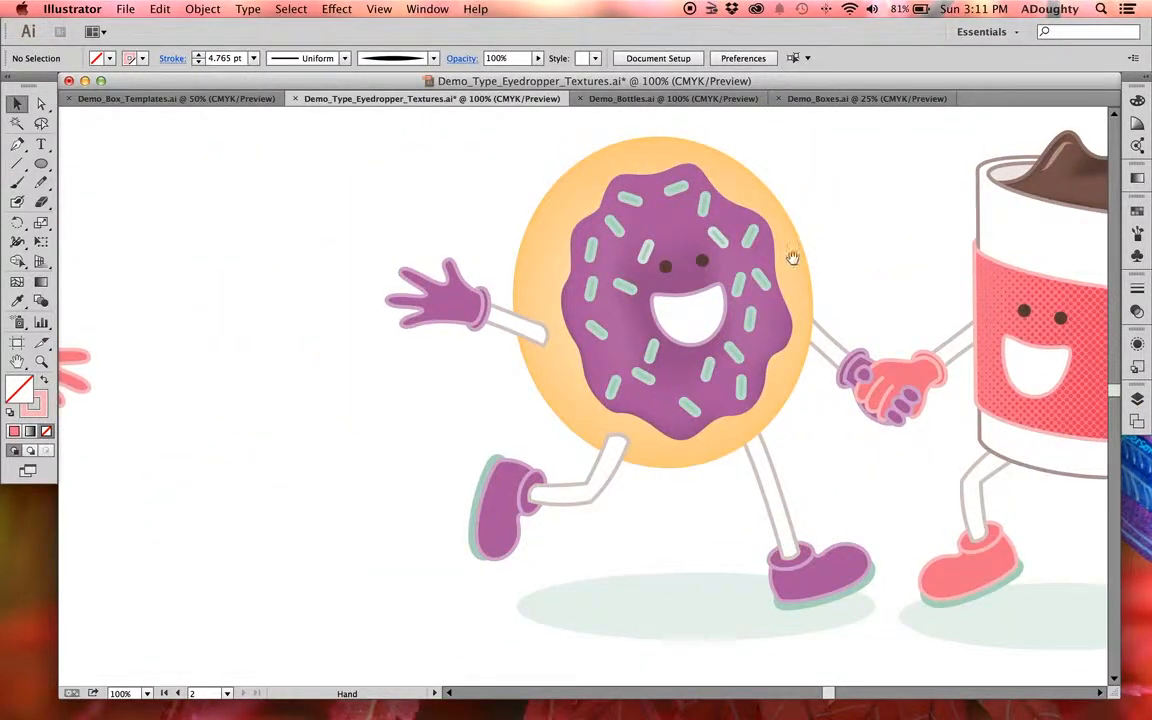
pyautogui.click(720, 98)
pyautogui.click(849, 98)
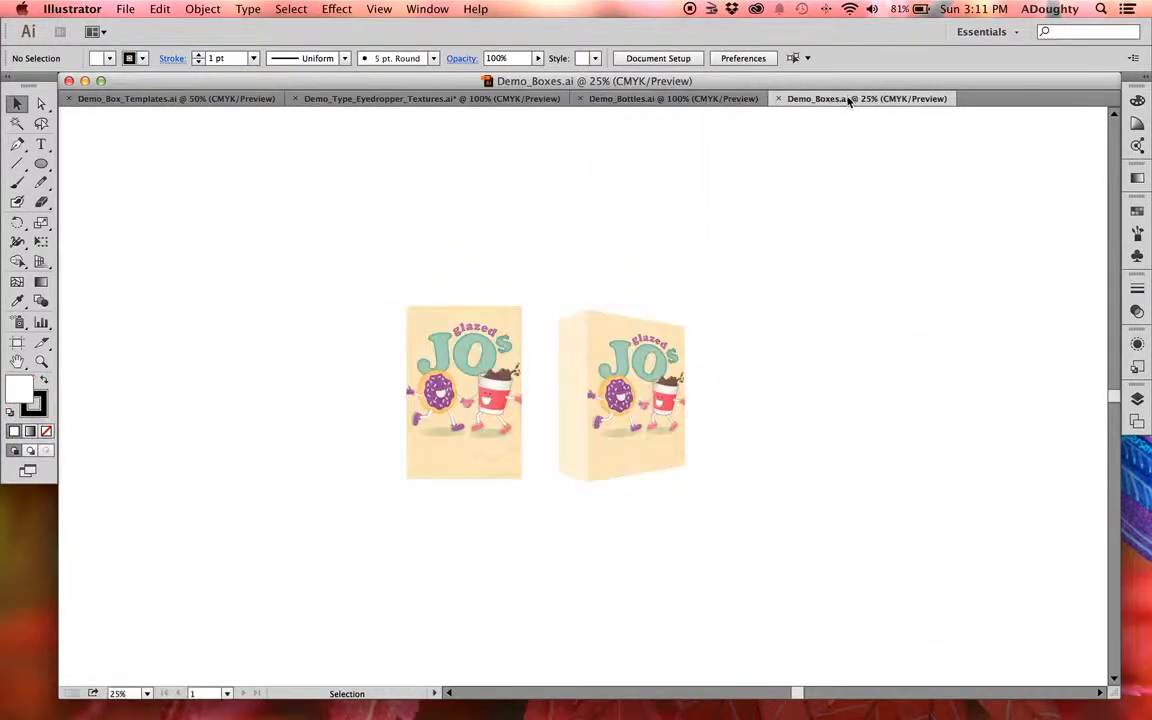
pyautogui.click(398, 99)
pyautogui.click(240, 99)
pyautogui.click(320, 100)
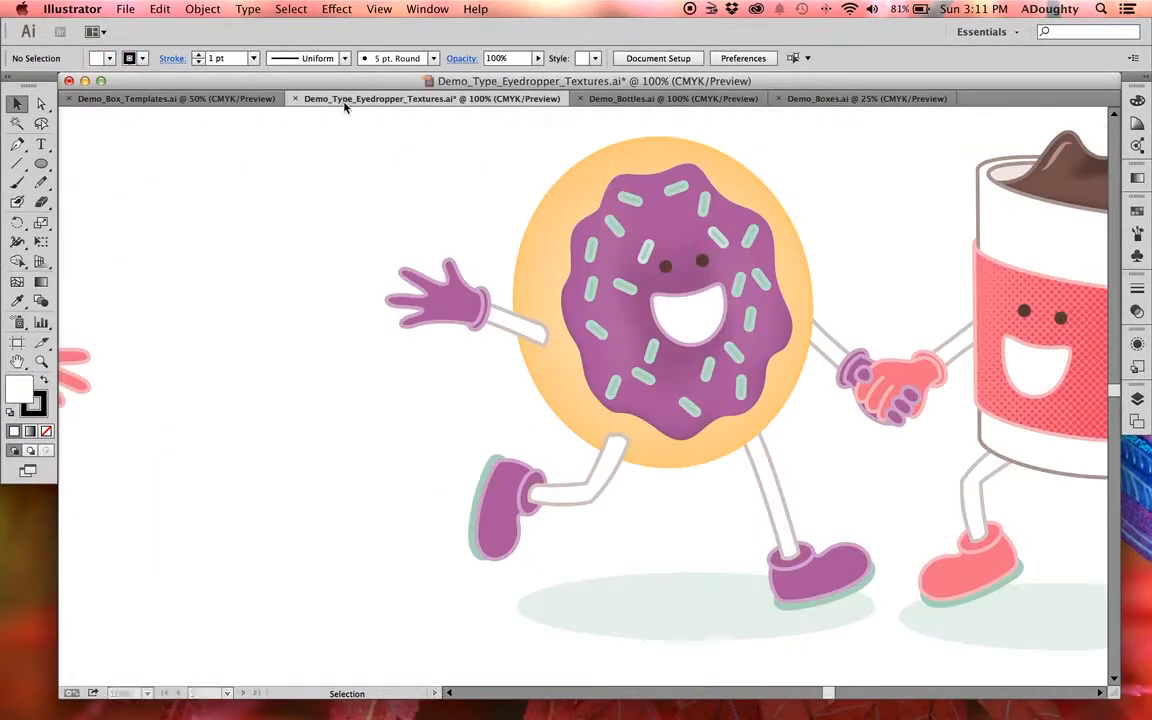
pyautogui.hscroll(5, 764, 275)
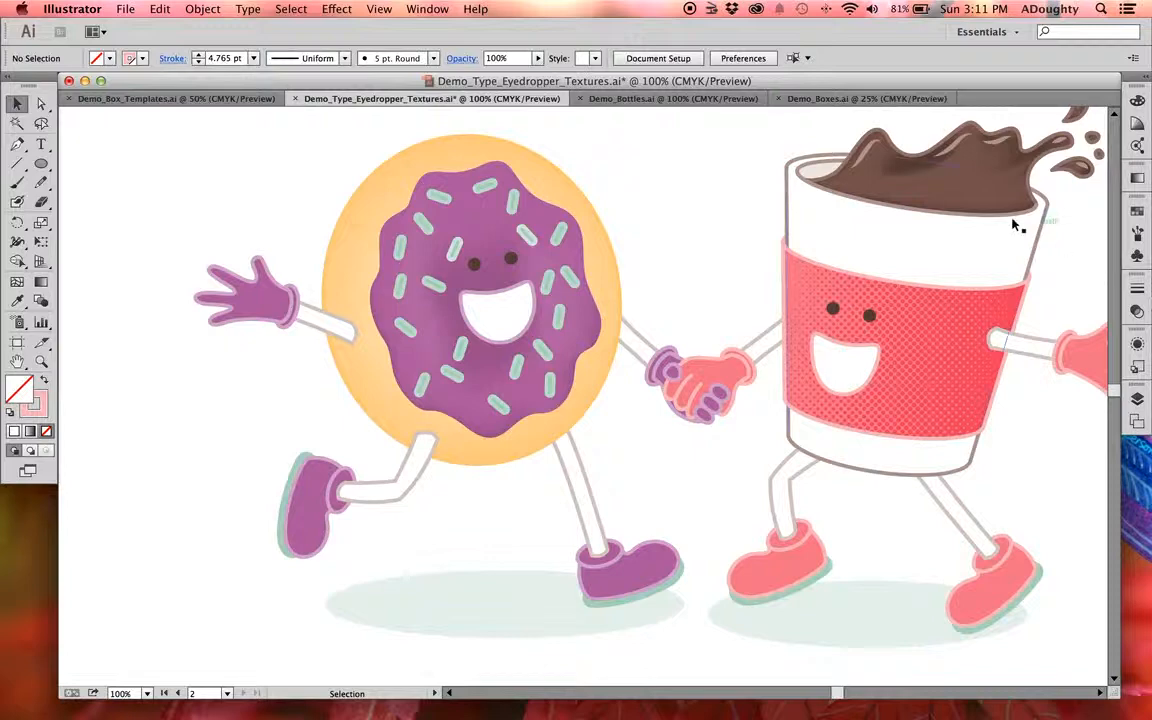
pyautogui.moveTo(664, 236); pyautogui.dragTo(745, 399)
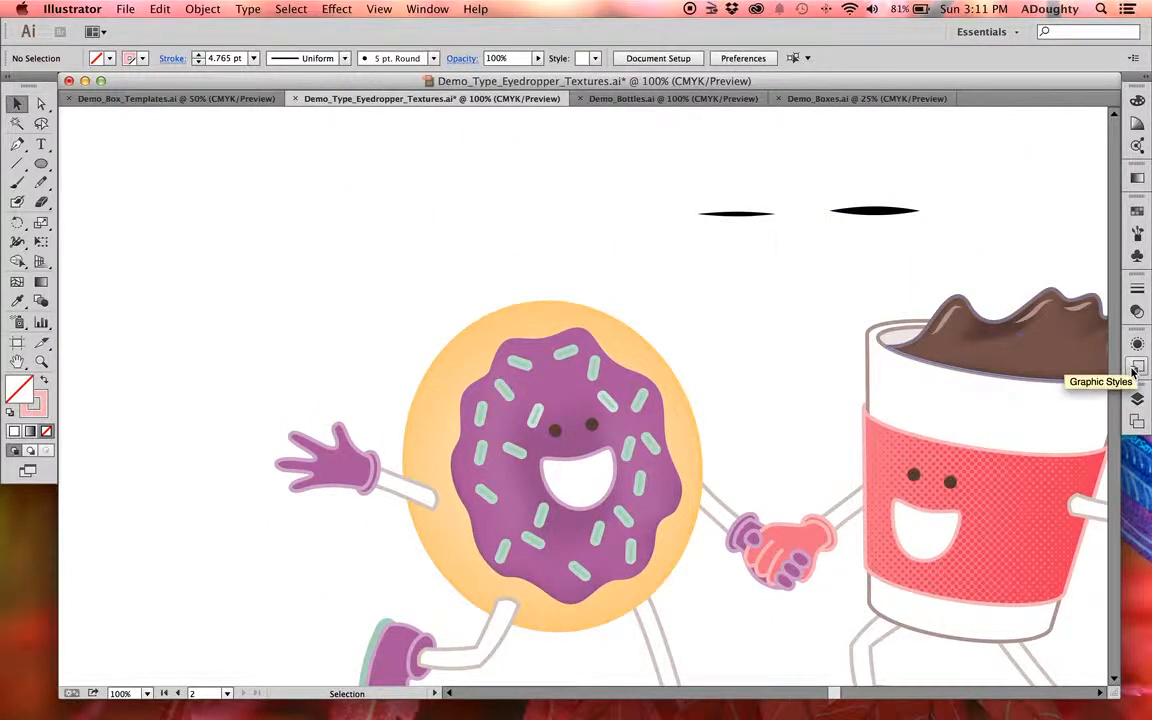
# - Show the document's symbols in an enlarged list and open the speckle texture symbol's artwork for editing
pyautogui.click(1138, 256)
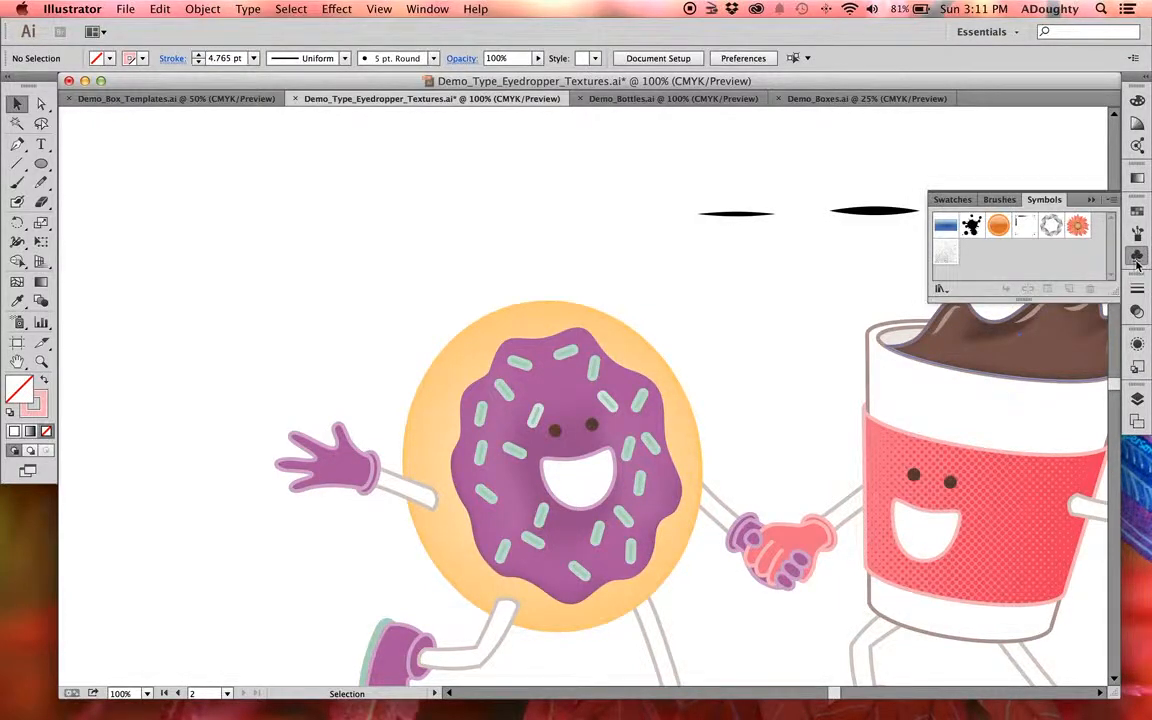
pyautogui.moveTo(1104, 304); pyautogui.dragTo(1106, 490)
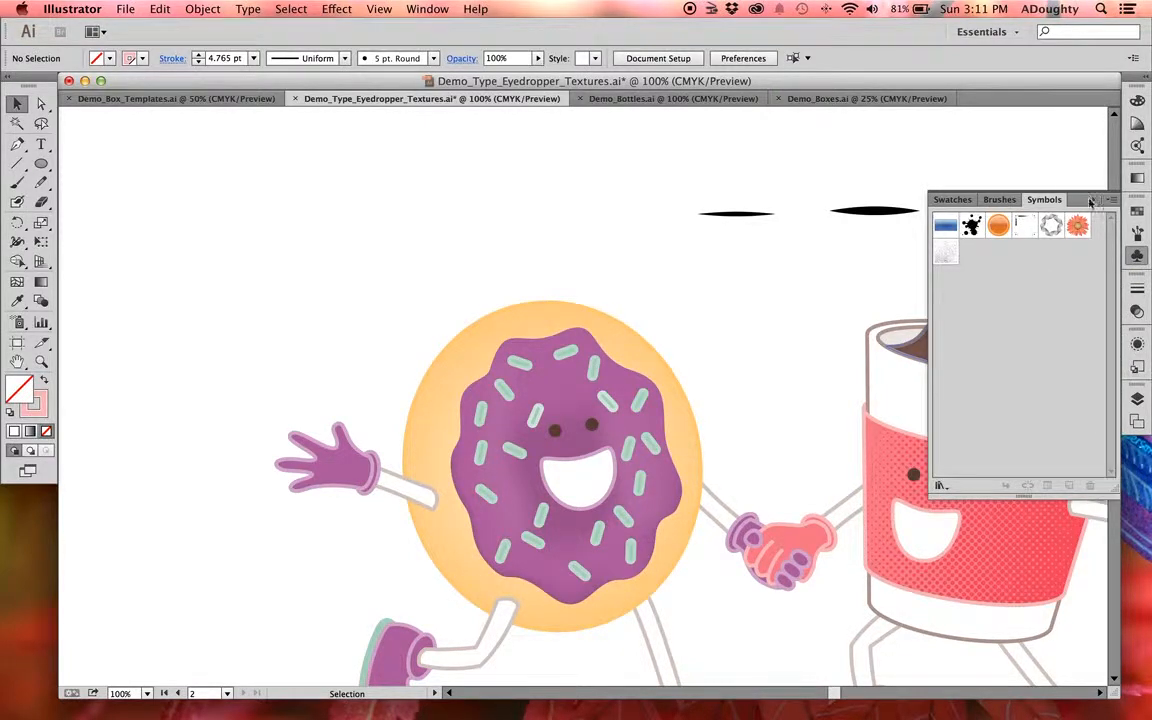
pyautogui.doubleClick(946, 256)
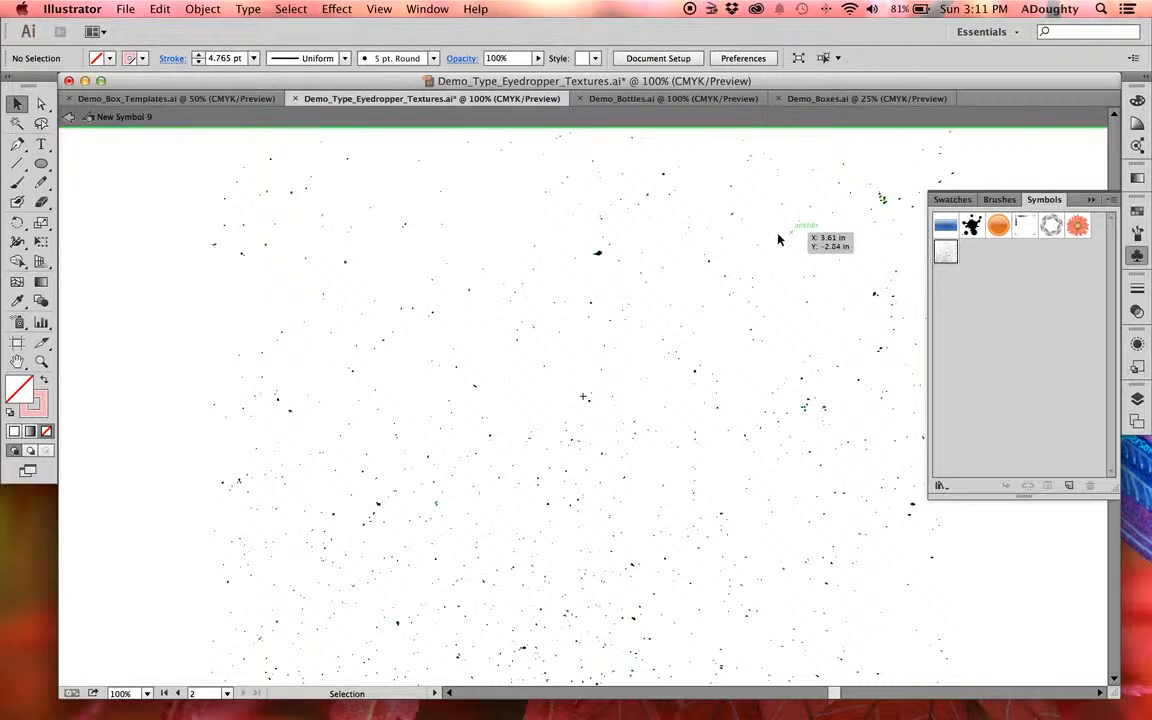
pyautogui.press('super+minus')
pyautogui.press('super+minus')
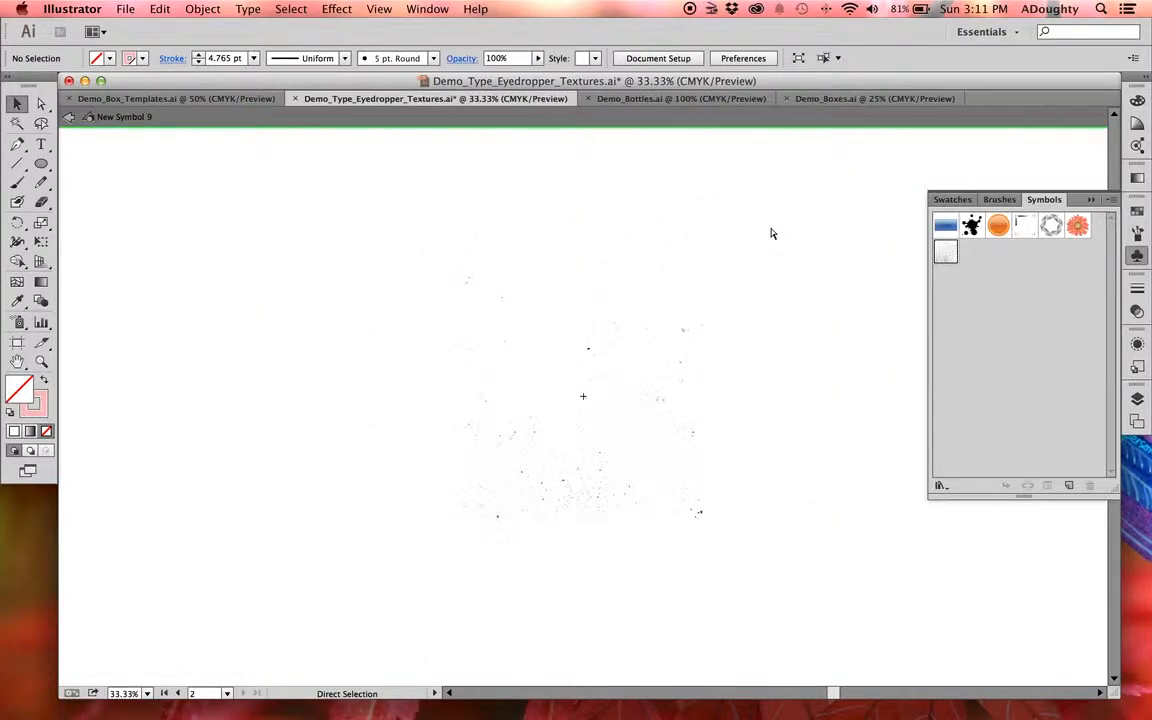
pyautogui.click(683, 330)
pyautogui.click(832, 306)
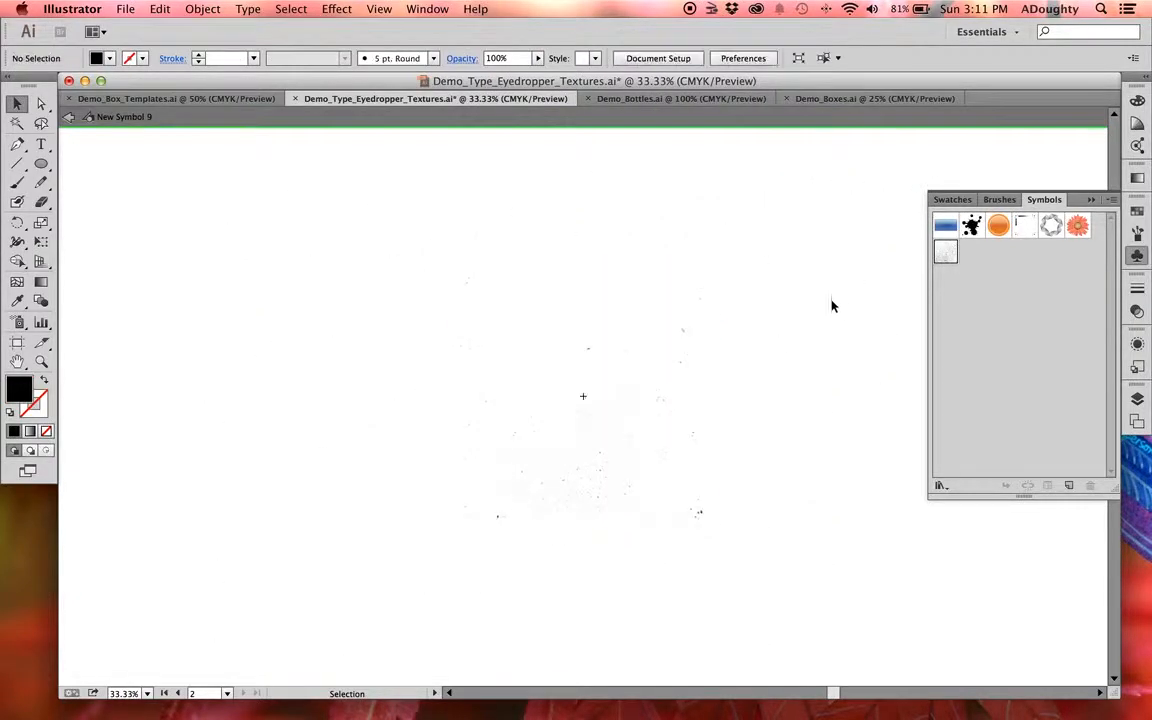
pyautogui.click(674, 368)
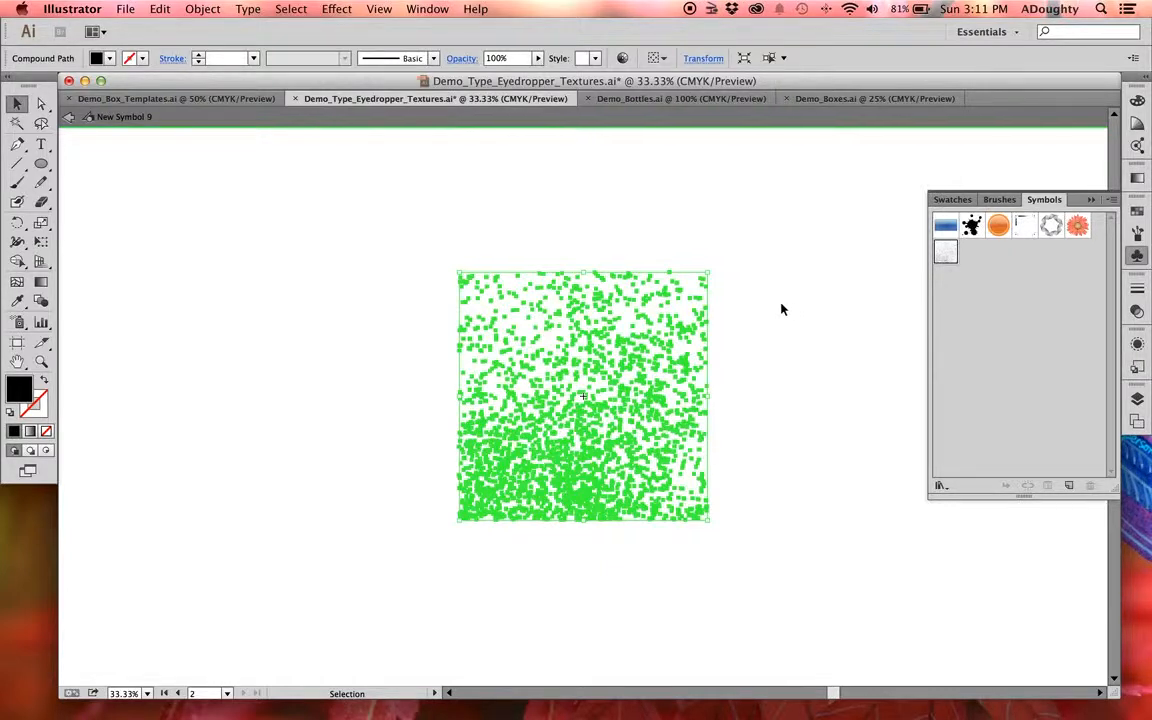
pyautogui.click(782, 309)
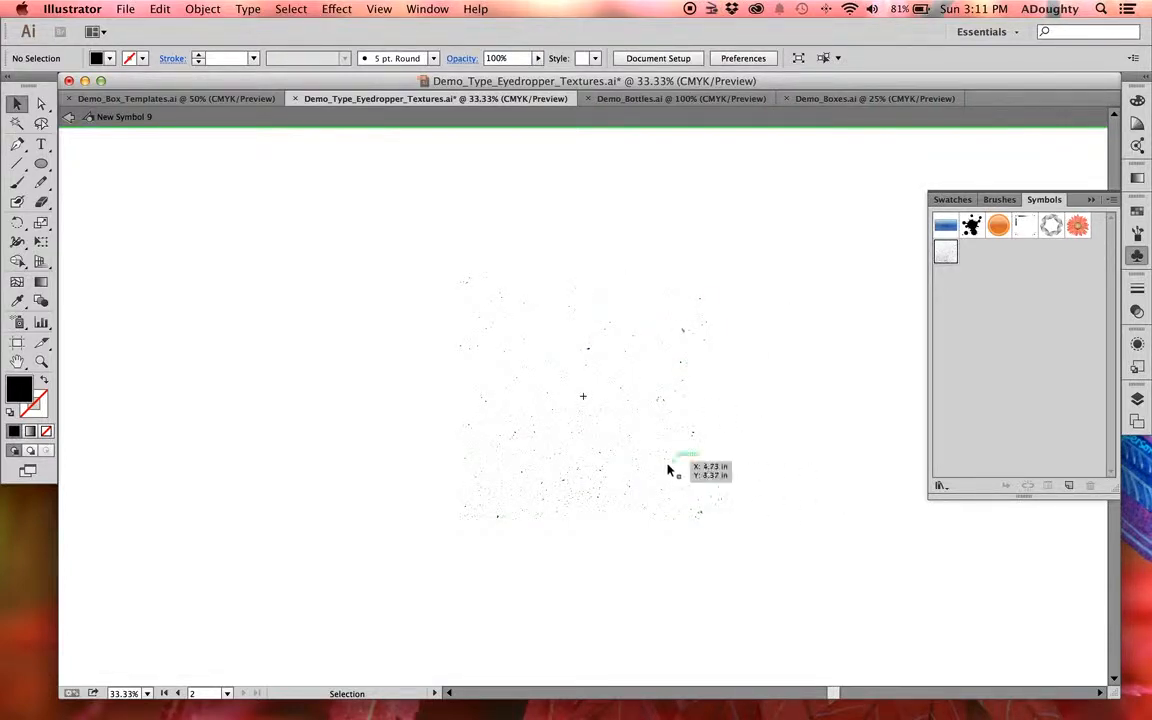
# - Create a new symbol of type Graphic from the speckle compound path, keeping the name New Symbol
pyautogui.click(679, 502)
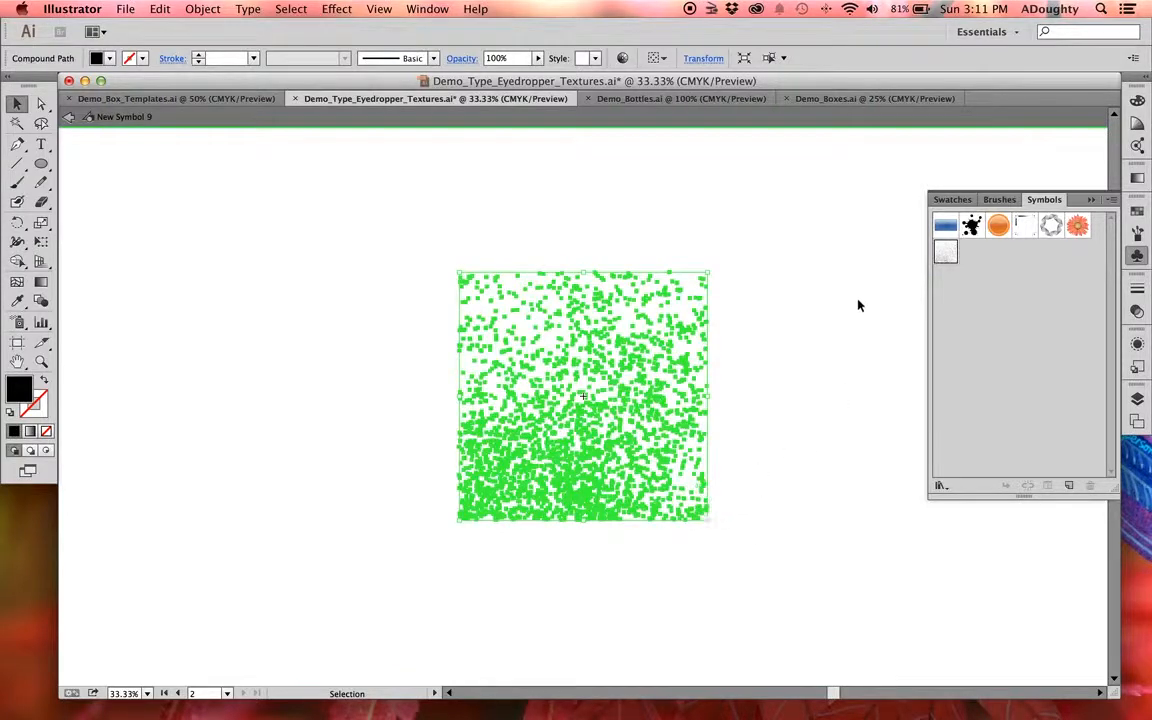
pyautogui.click(618, 423)
pyautogui.moveTo(689, 392); pyautogui.dragTo(977, 290)
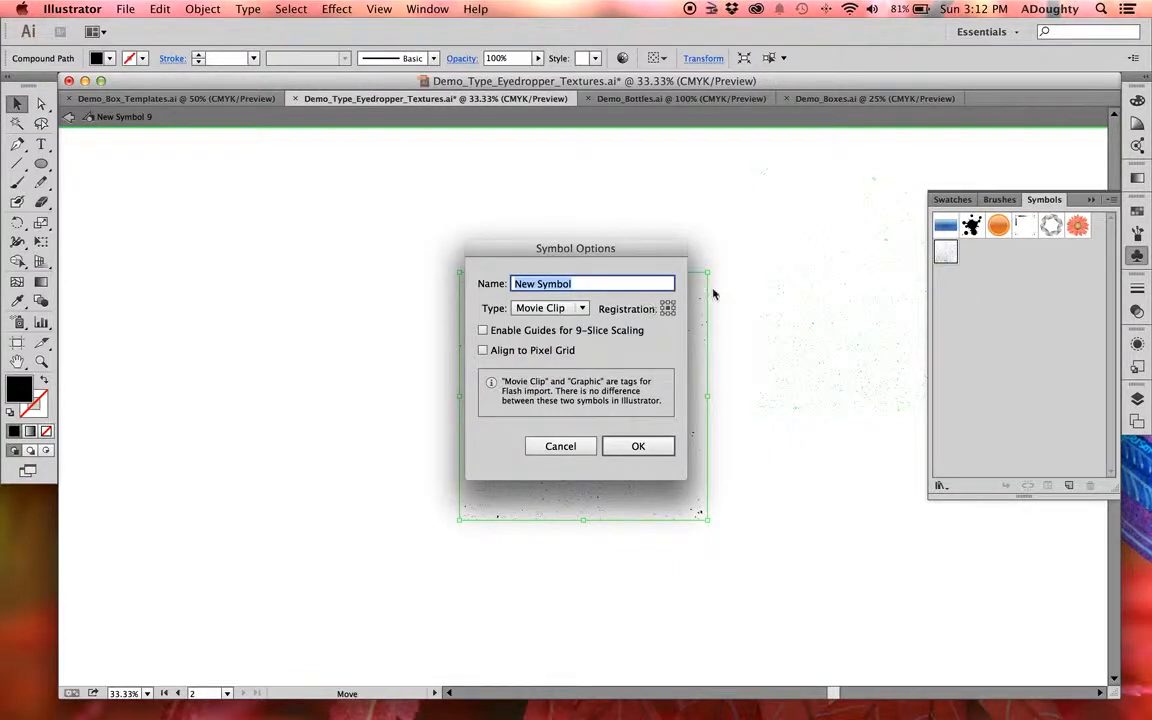
pyautogui.click(574, 307)
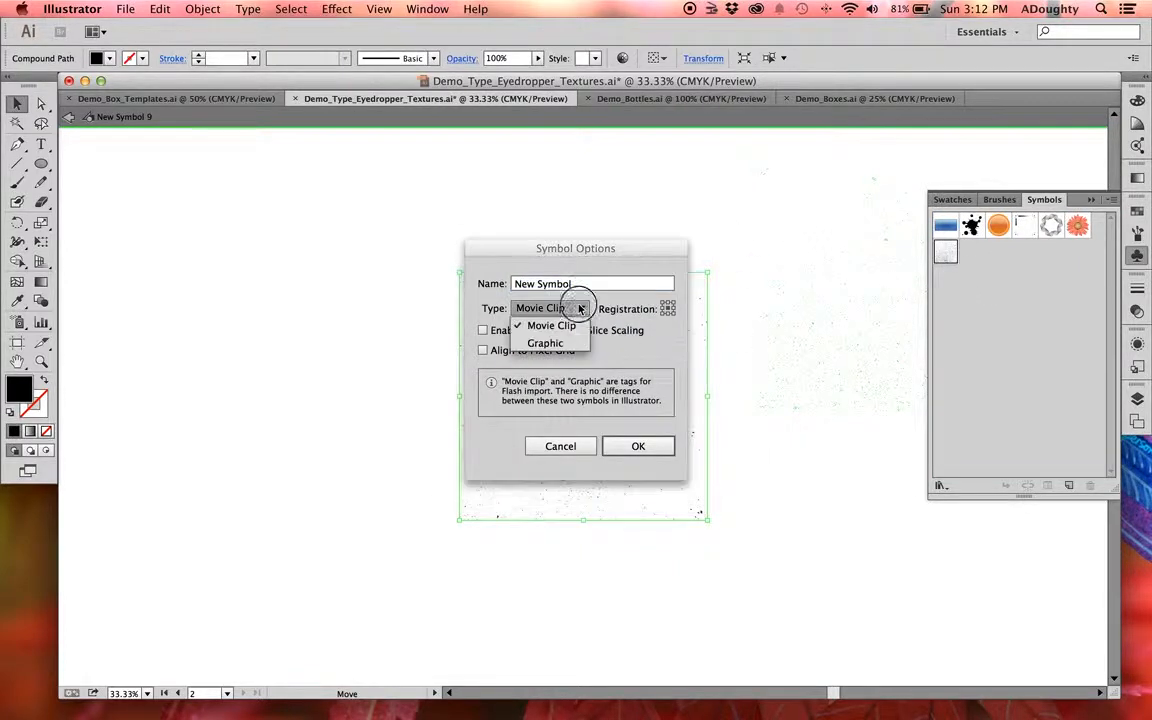
pyautogui.click(570, 343)
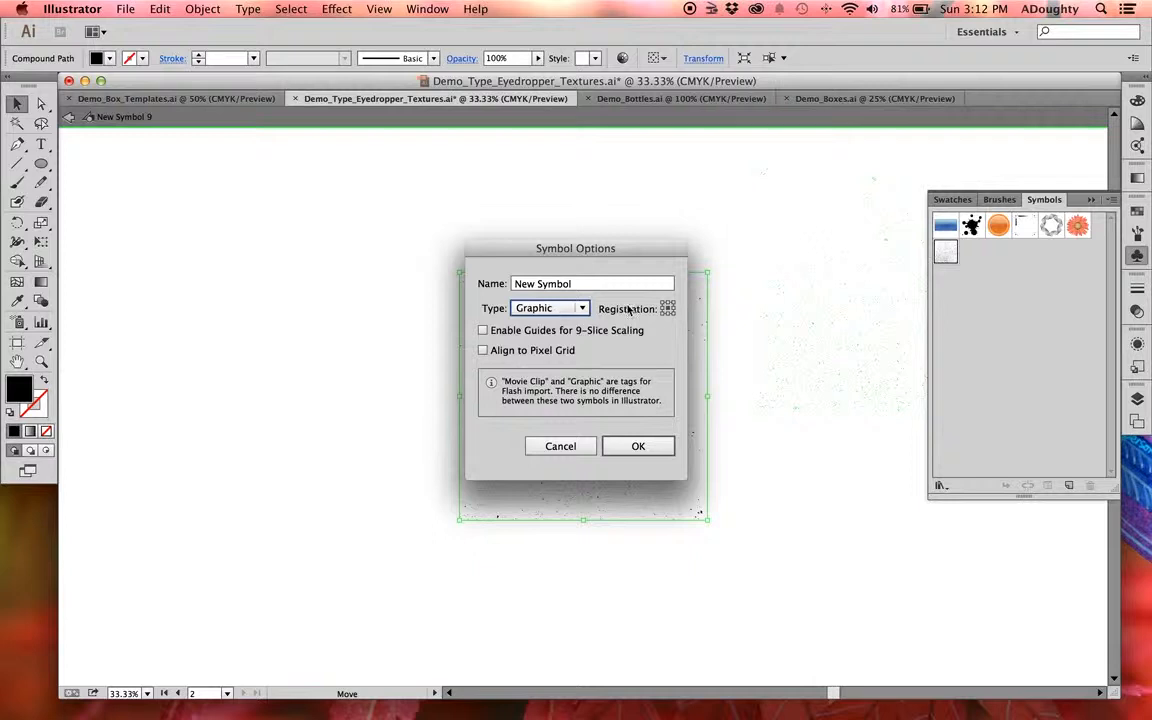
pyautogui.click(640, 450)
pyautogui.click(888, 353)
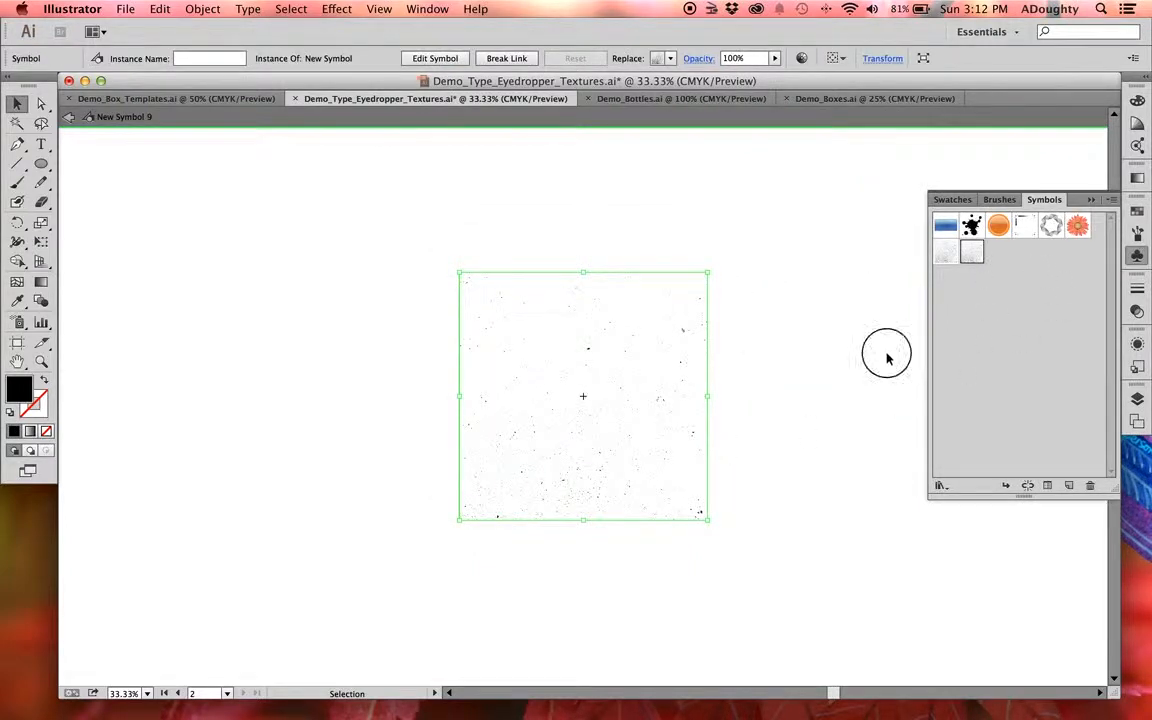
# - Leave symbol editing and place an instance of the new speckle symbol beside the cup, scaled to less than half its size
pyautogui.press('Escape')
pyautogui.press('super+1')
pyautogui.moveTo(888, 170); pyautogui.dragTo(676, 537)
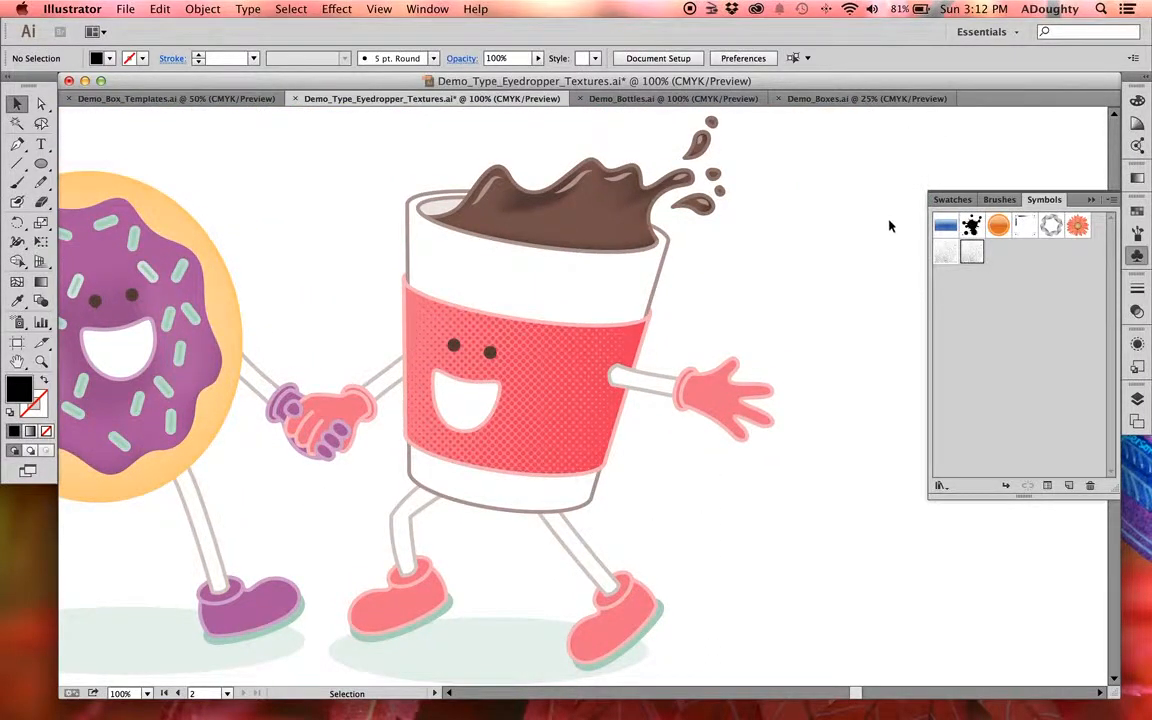
pyautogui.moveTo(977, 255); pyautogui.dragTo(828, 243)
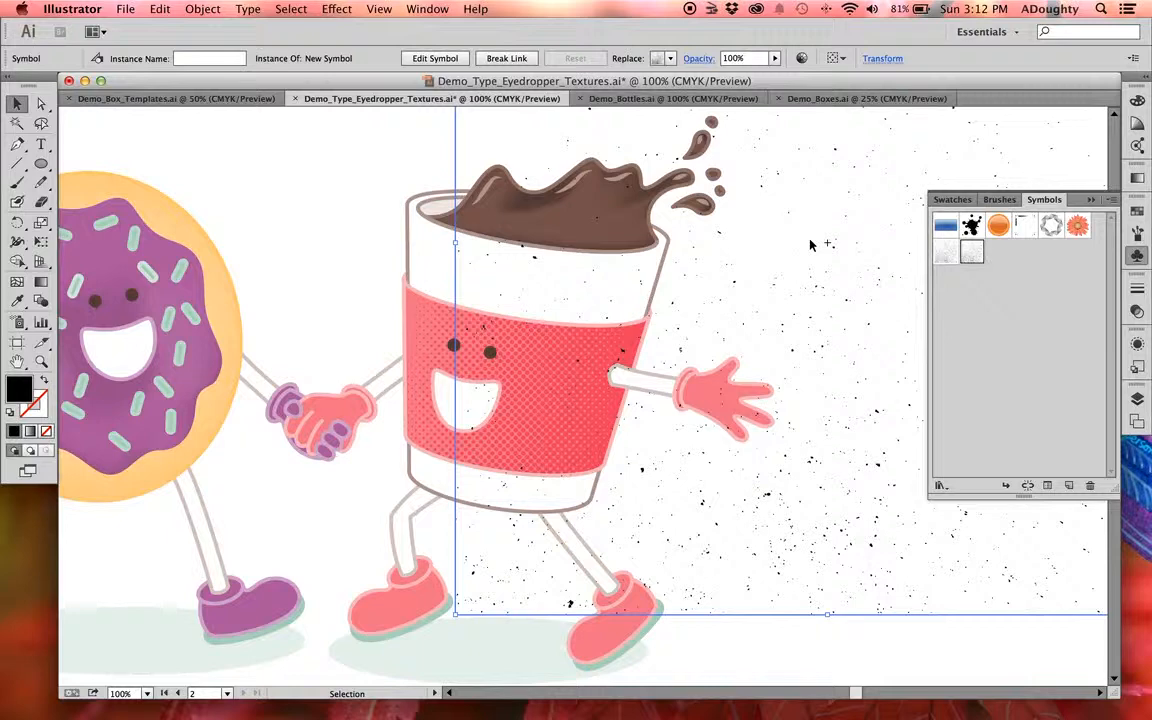
pyautogui.press('super+minus')
pyautogui.press('super+minus')
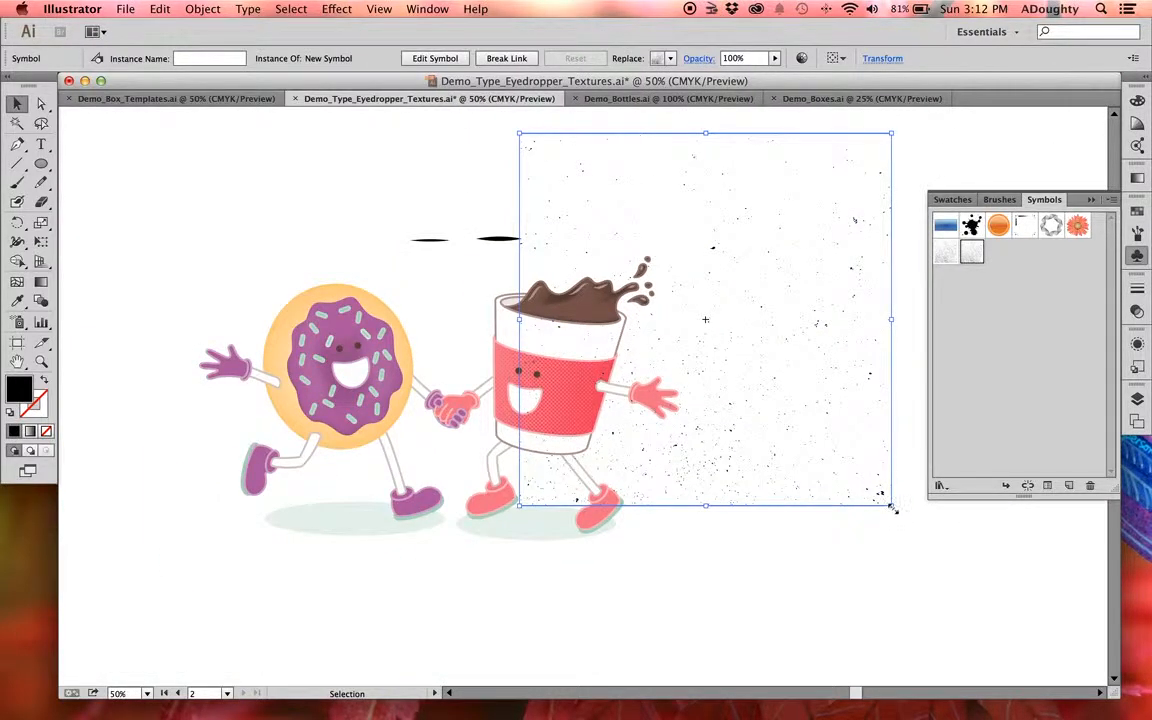
pyautogui.moveTo(889, 505); pyautogui.dragTo(684, 298)
pyautogui.moveTo(600, 215); pyautogui.dragTo(753, 402)
# - Try to recolor the speckle symbol instance with the coffee swatch
pyautogui.click(952, 199)
pyautogui.click(1050, 247)
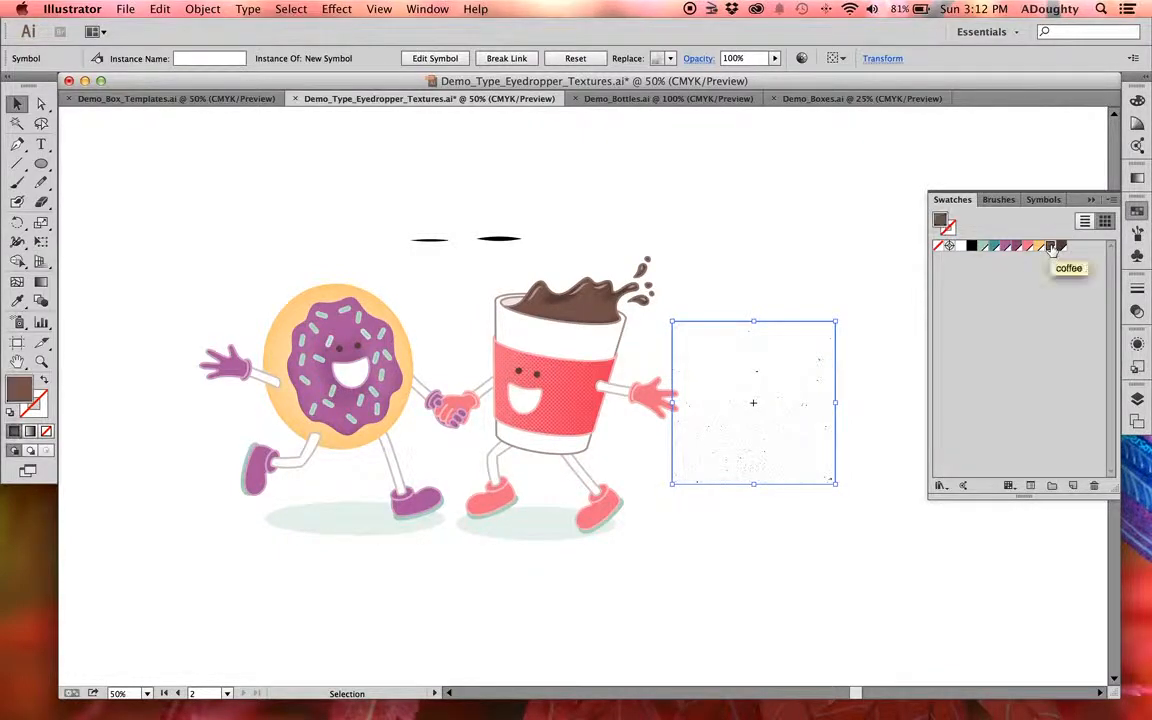
pyautogui.press('super+plus')
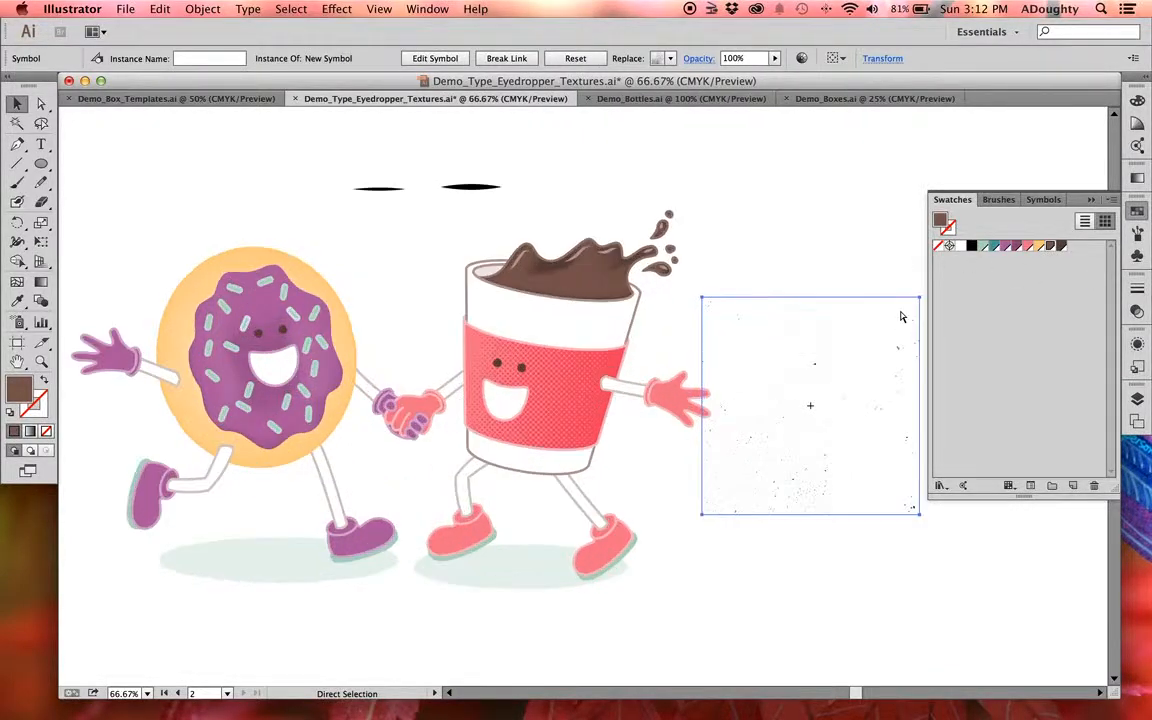
pyautogui.press('super+plus')
pyautogui.moveTo(775, 400); pyautogui.dragTo(512, 309)
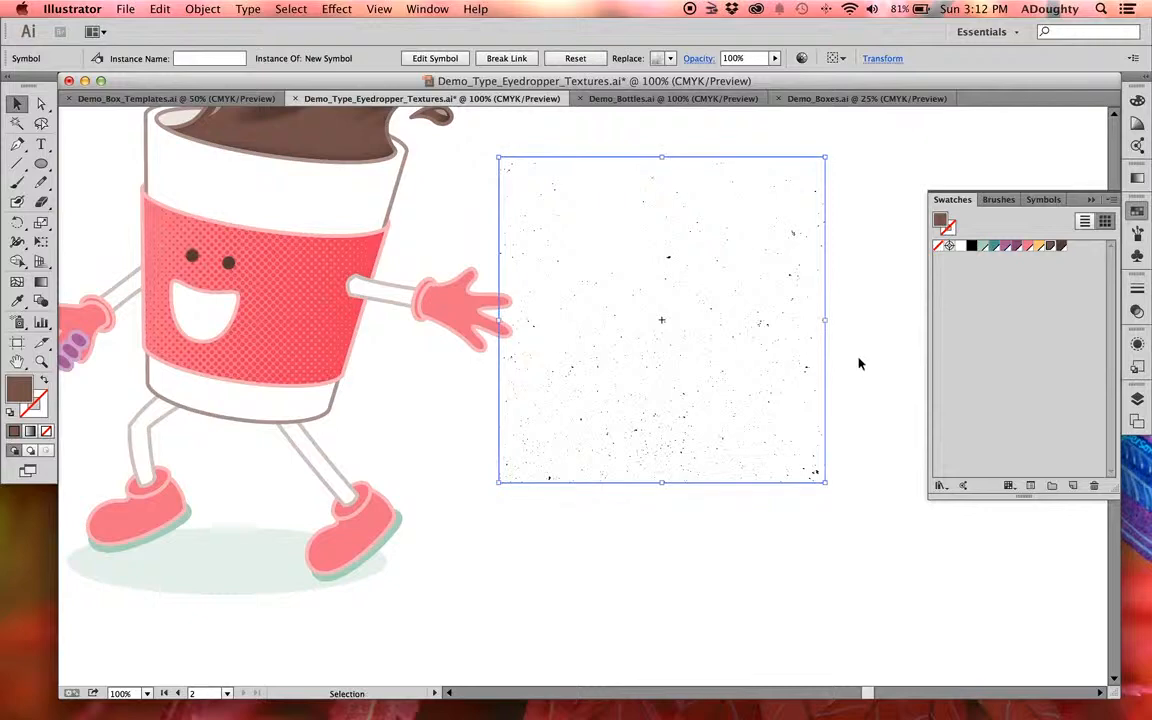
pyautogui.press('super+plus')
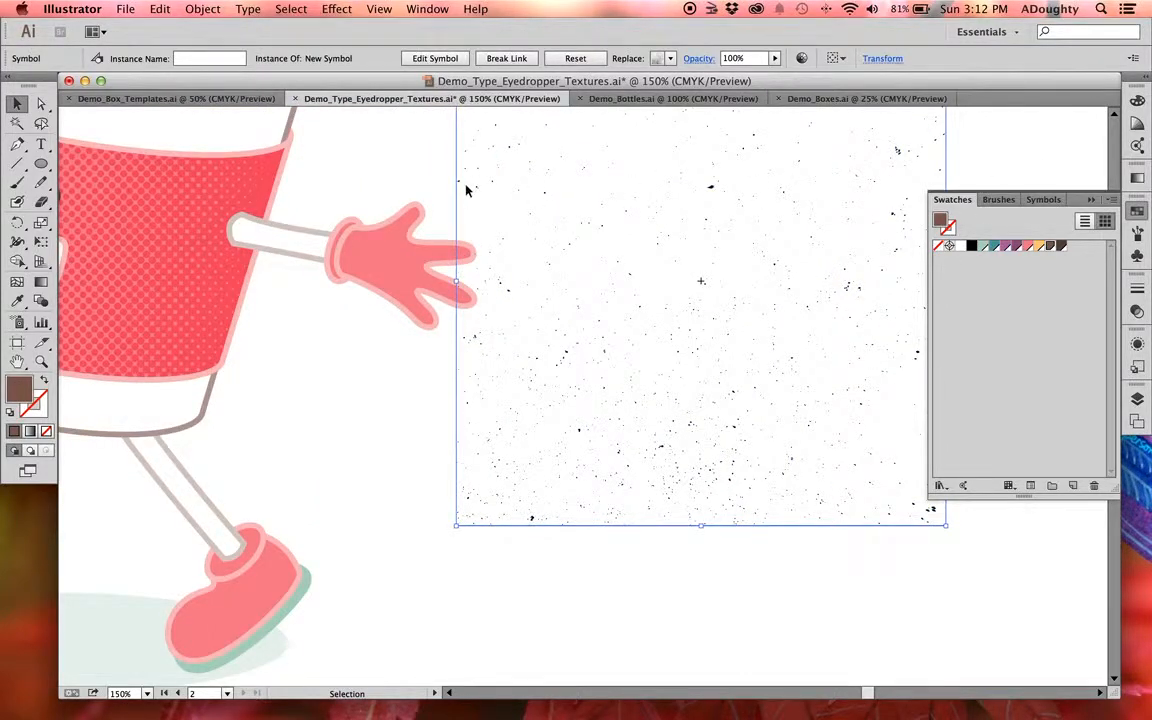
# - Expand the speckle symbol instance's object and fill, and fill the resulting compound path with the coffee swatch
pyautogui.click(291, 9)
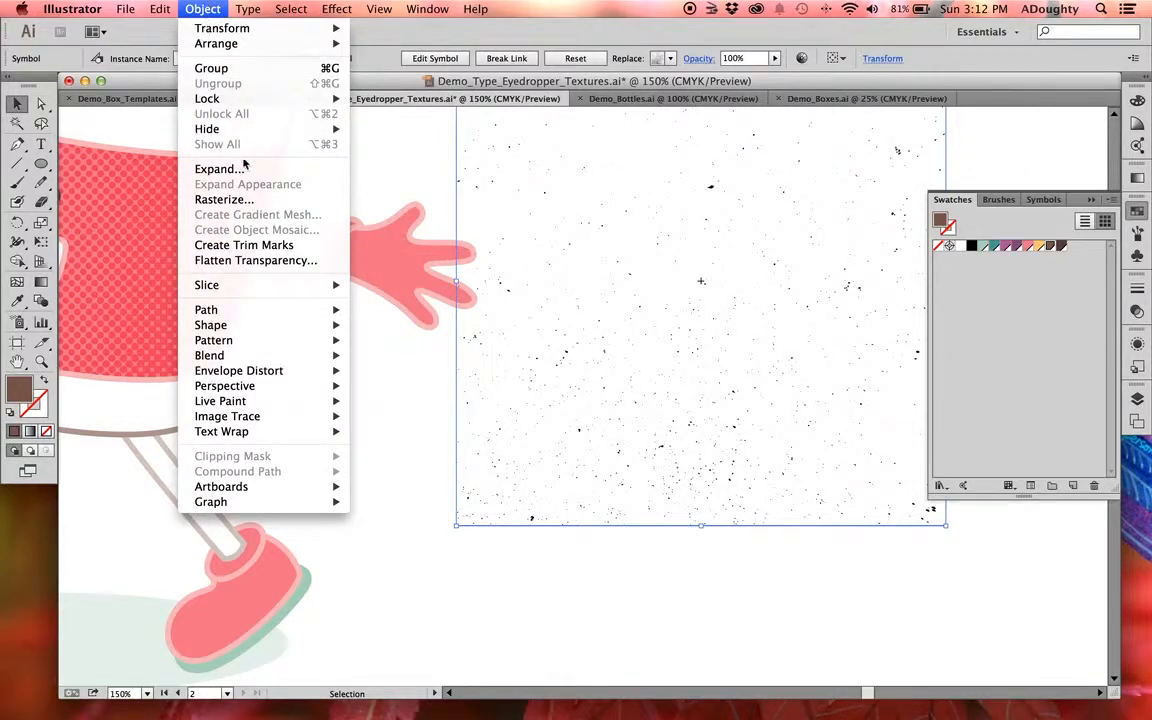
pyautogui.click(240, 168)
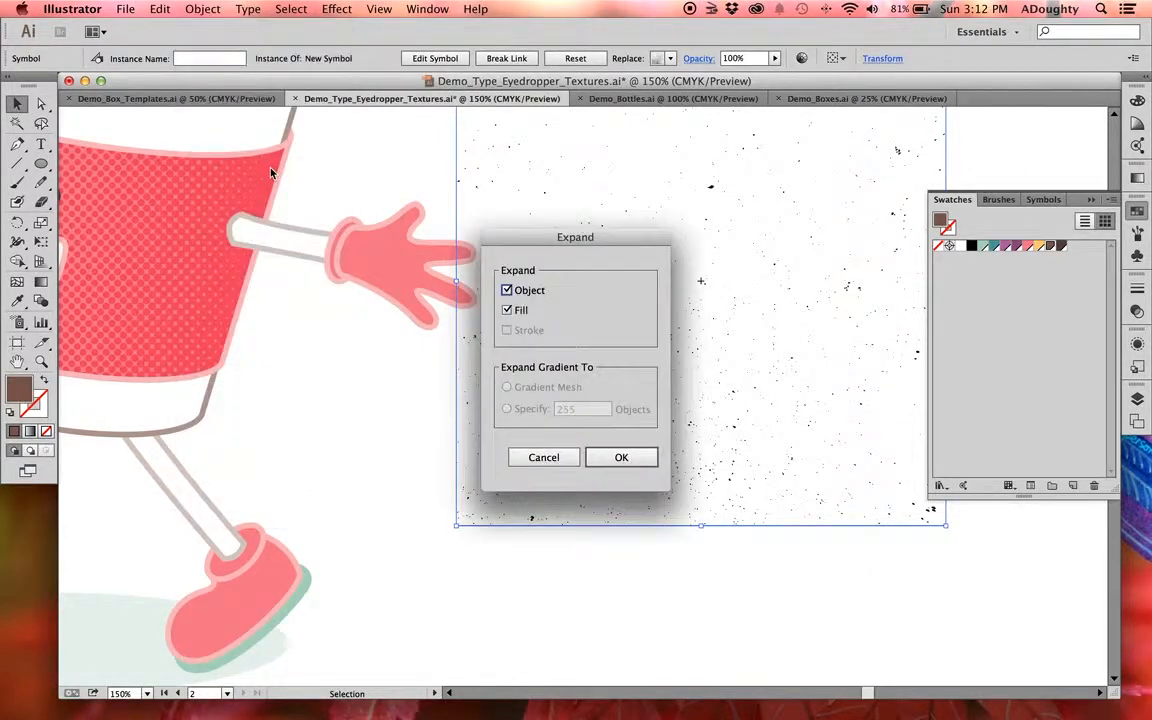
pyautogui.click(628, 466)
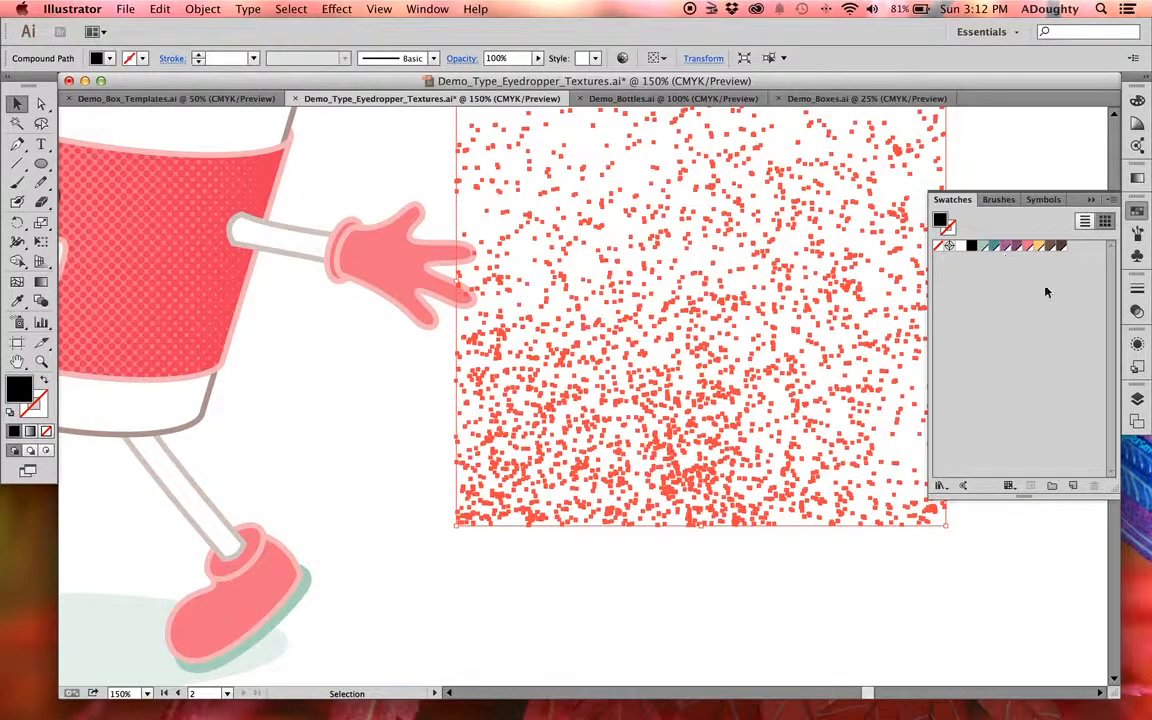
pyautogui.click(1050, 245)
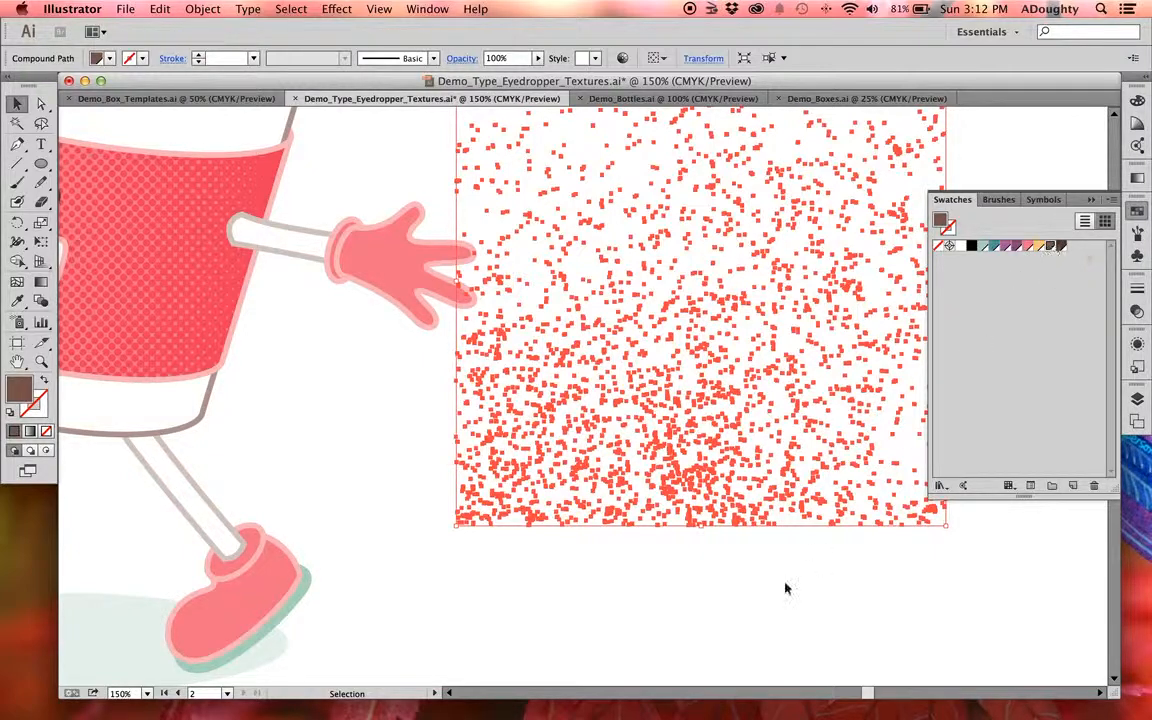
pyautogui.click(762, 594)
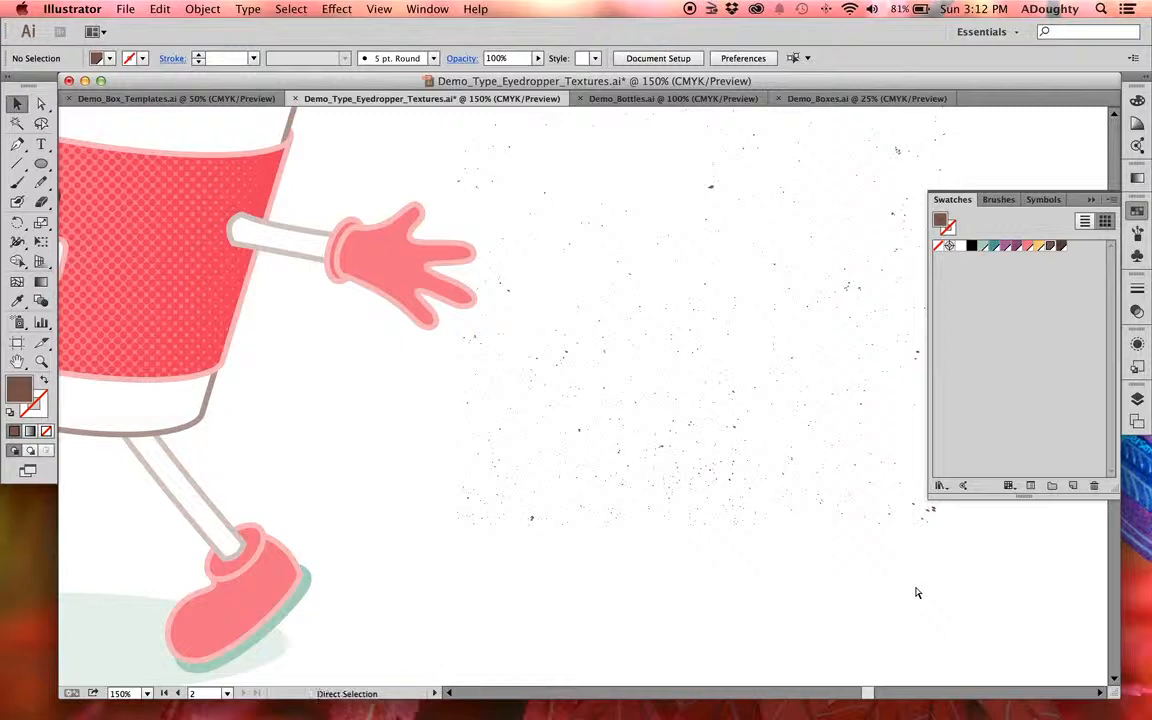
# - Examine the color of the speckles up close and return to a view including the characters
pyautogui.press('super+equal')
pyautogui.press('super+equal')
pyautogui.press('super+equal')
pyautogui.press('super+equal')
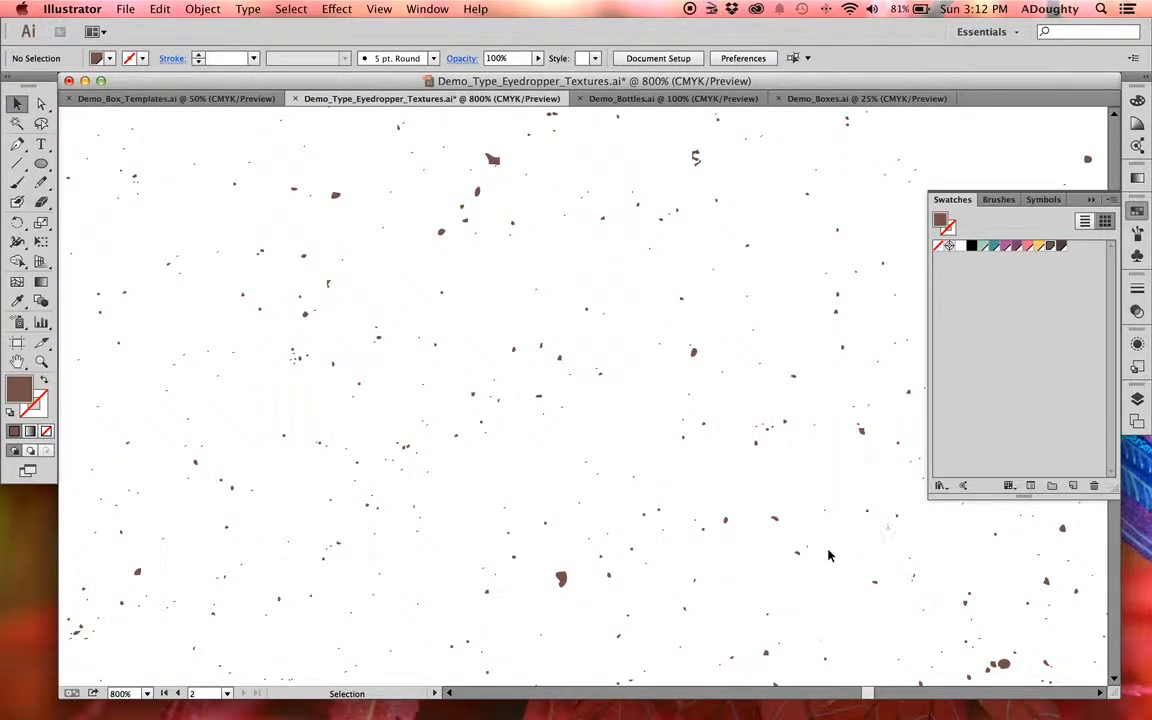
pyautogui.press('super+minus')
pyautogui.press('super+minus')
pyautogui.press('super+minus')
pyautogui.press('super+minus')
pyautogui.press('super+minus')
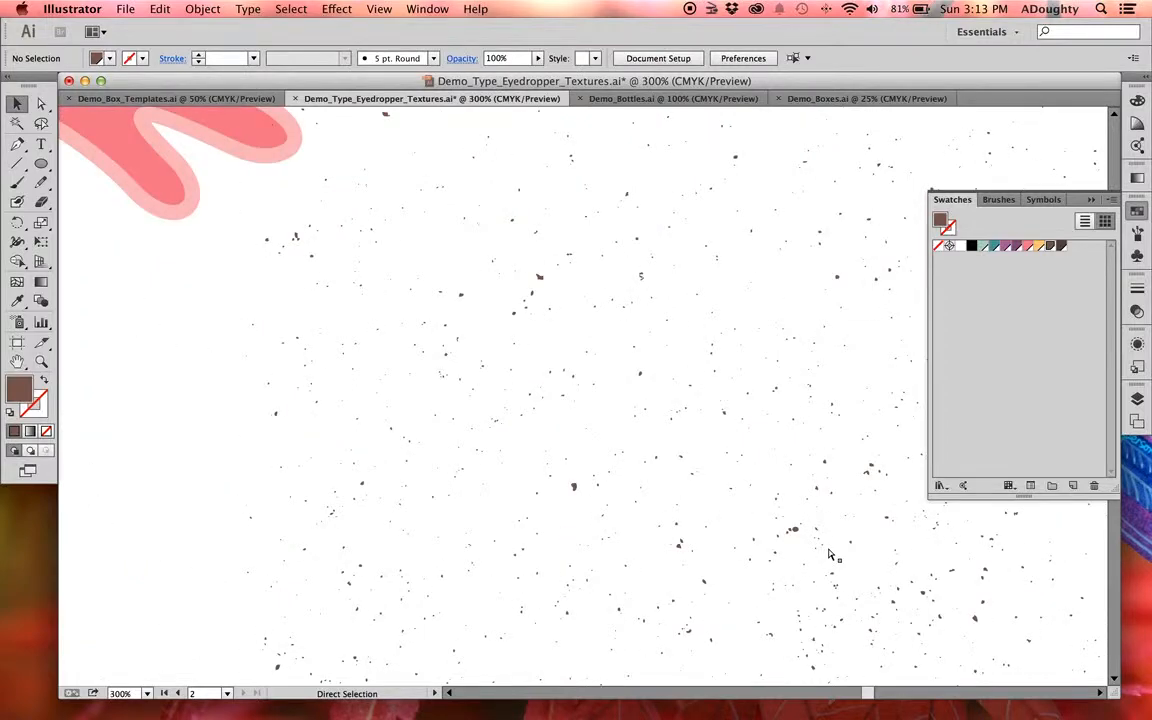
pyautogui.press('super+minus')
pyautogui.press('super+minus')
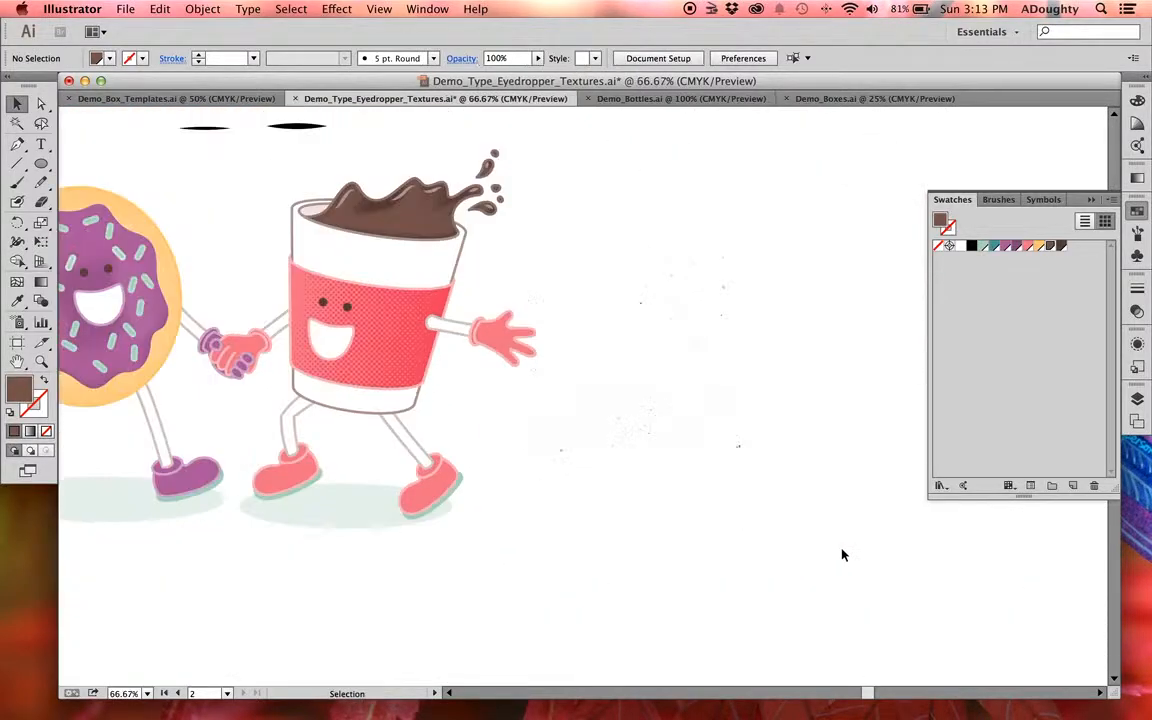
# - Position the speckles over the cup together with a copy rotated 45 degrees, and cut both speckle paths
pyautogui.moveTo(753, 545); pyautogui.dragTo(867, 573)
pyautogui.moveTo(841, 429); pyautogui.dragTo(622, 447)
pyautogui.click(557, 468)
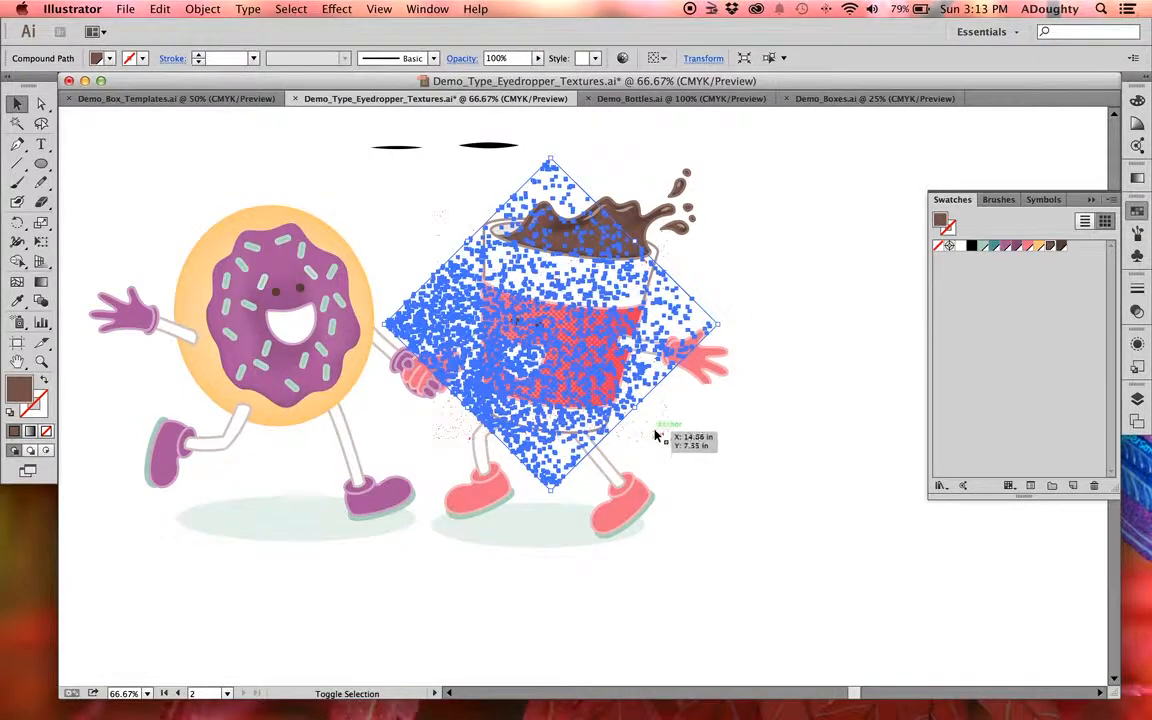
pyautogui.click(877, 430)
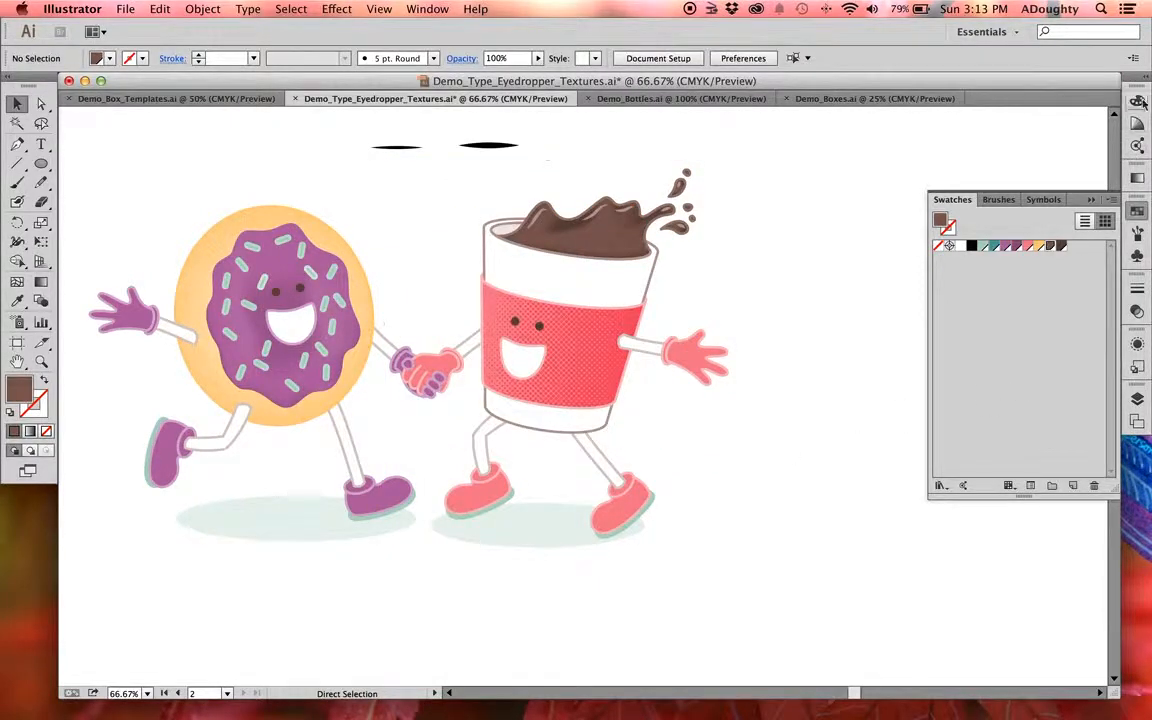
# - Collapse Layer 1 in the layer list and paste both speckle paths directly in front of the white cup body
pyautogui.click(1137, 398)
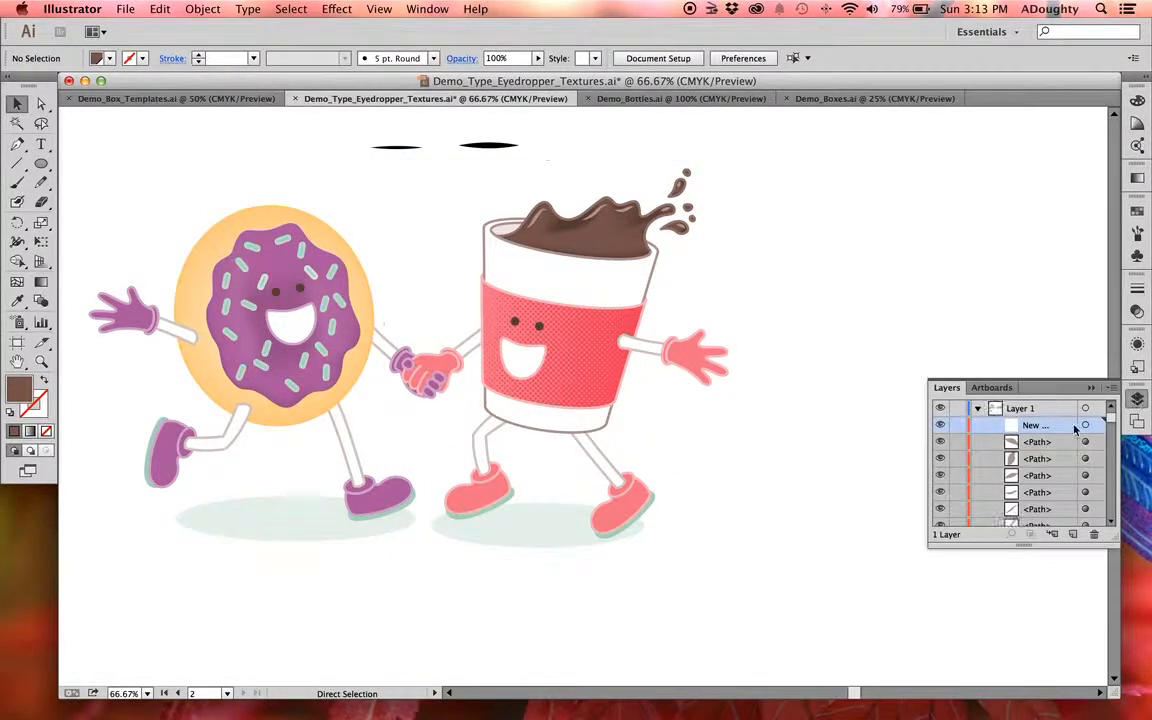
pyautogui.click(979, 409)
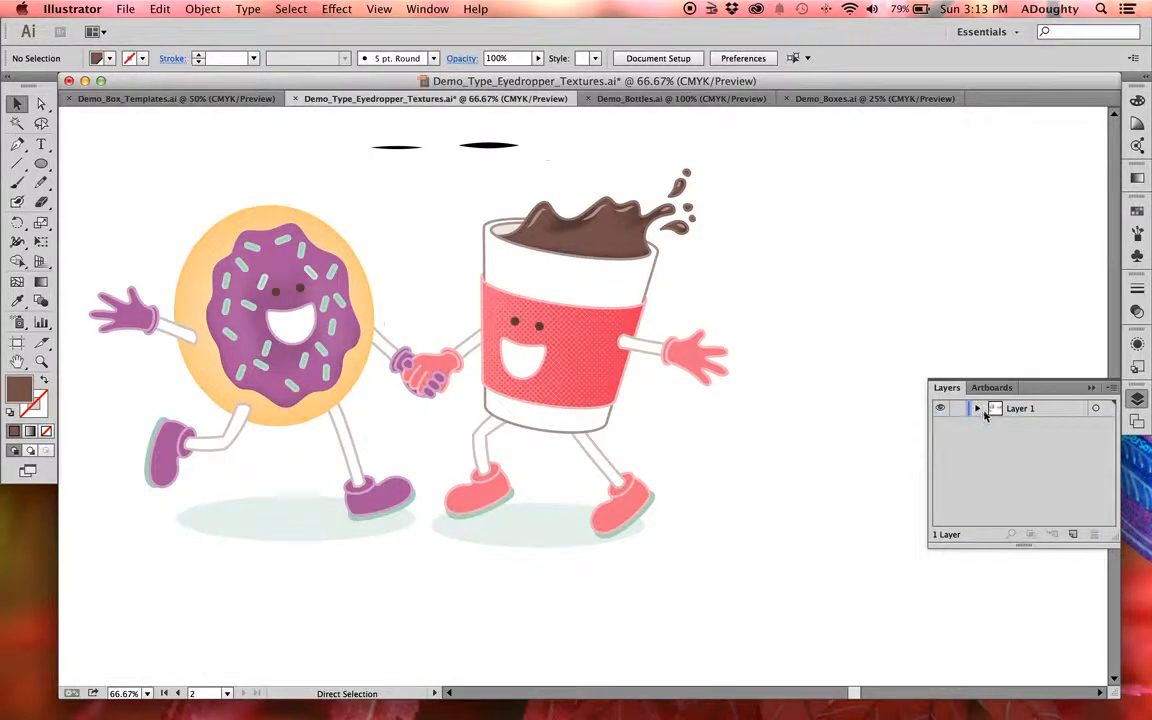
pyautogui.click(619, 284)
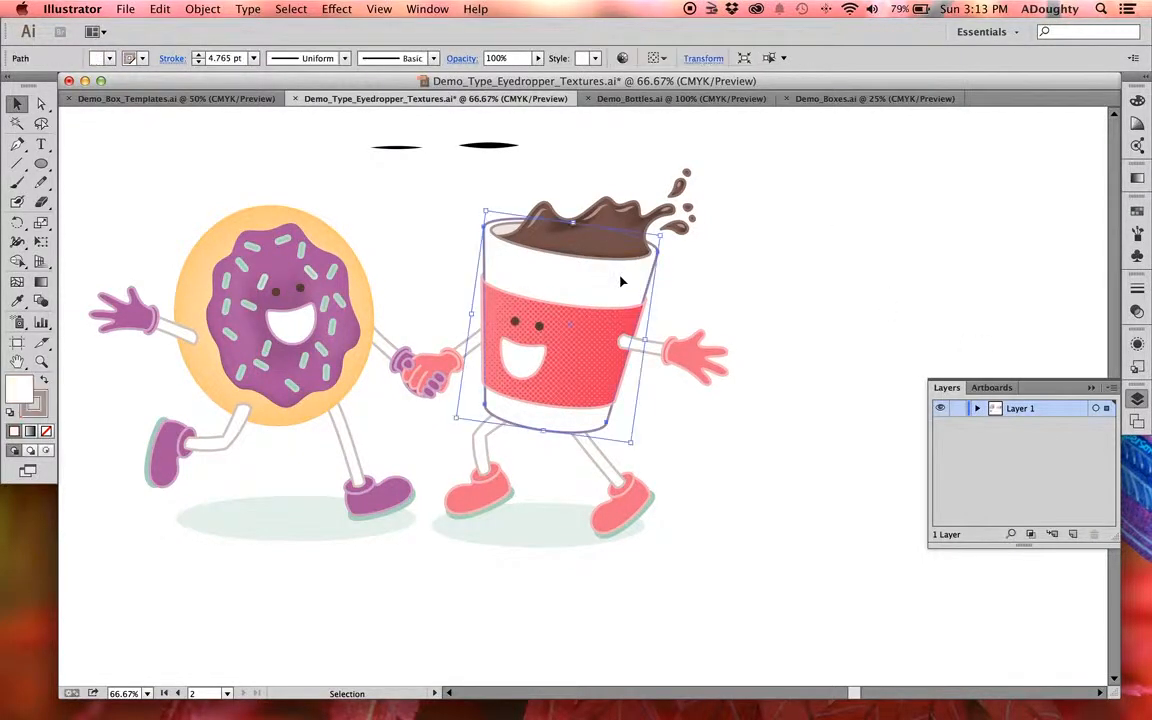
pyautogui.press('super+f')
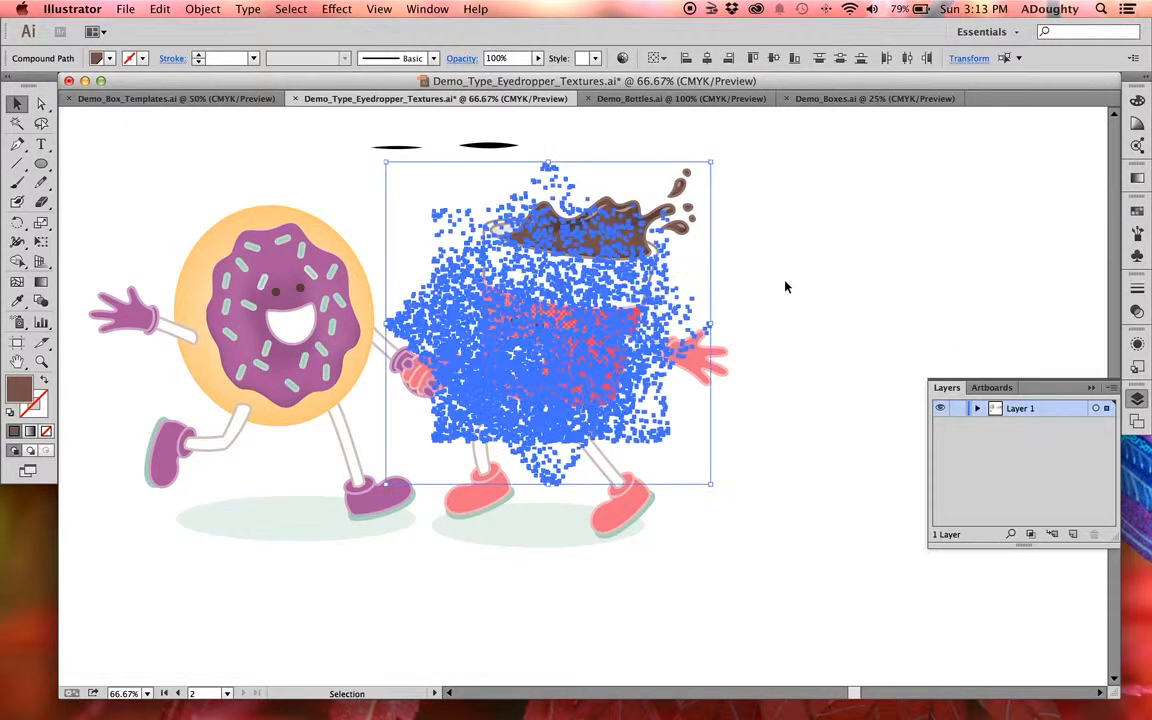
# - Copy the white cup body's outline shape and paste the copy in front of all the cup artwork
pyautogui.click(794, 287)
pyautogui.click(656, 259)
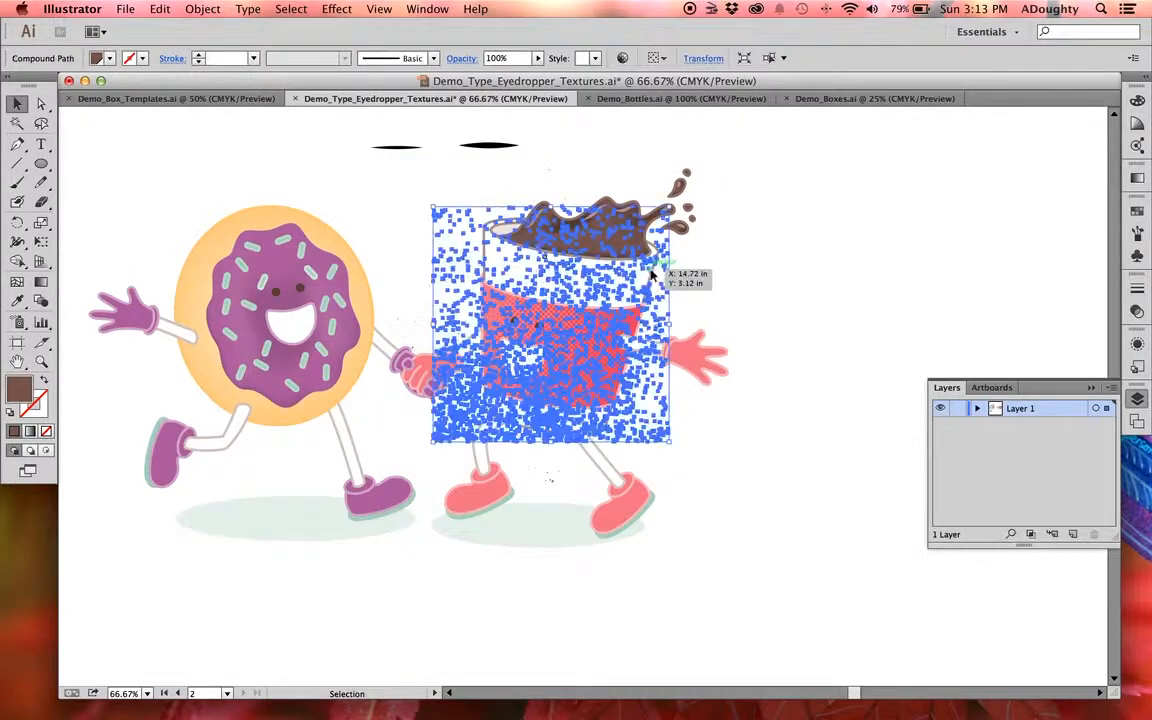
pyautogui.press('a')
pyautogui.click(492, 232)
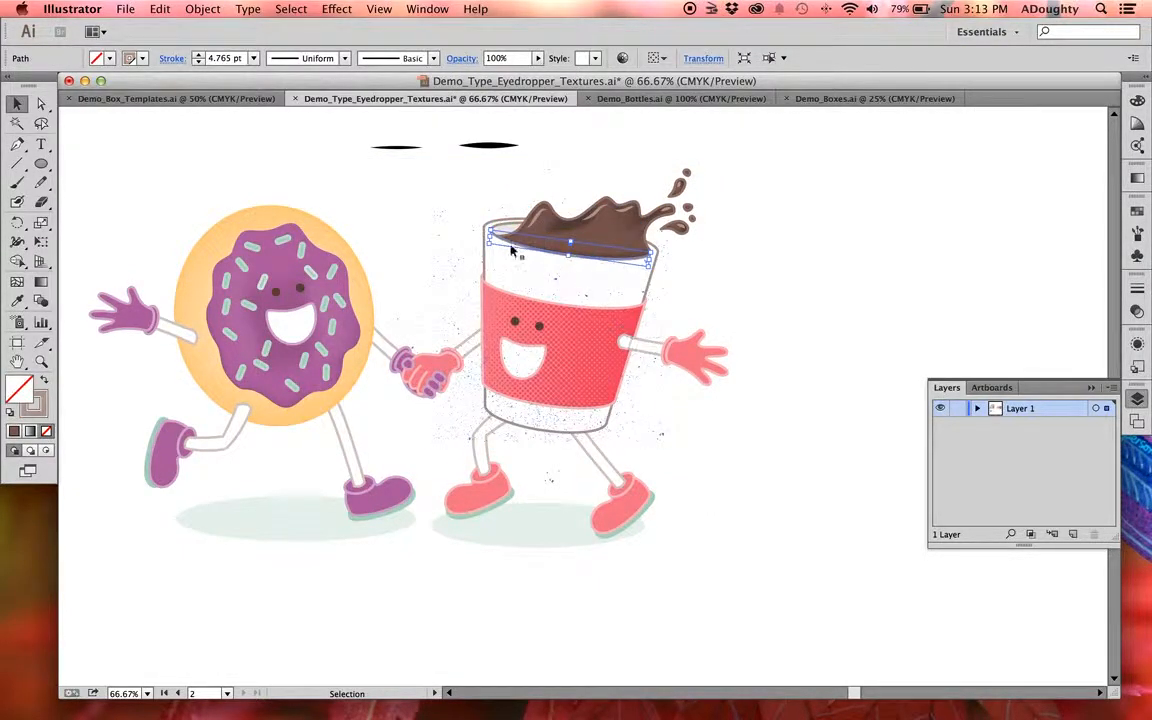
pyautogui.press('super+z')
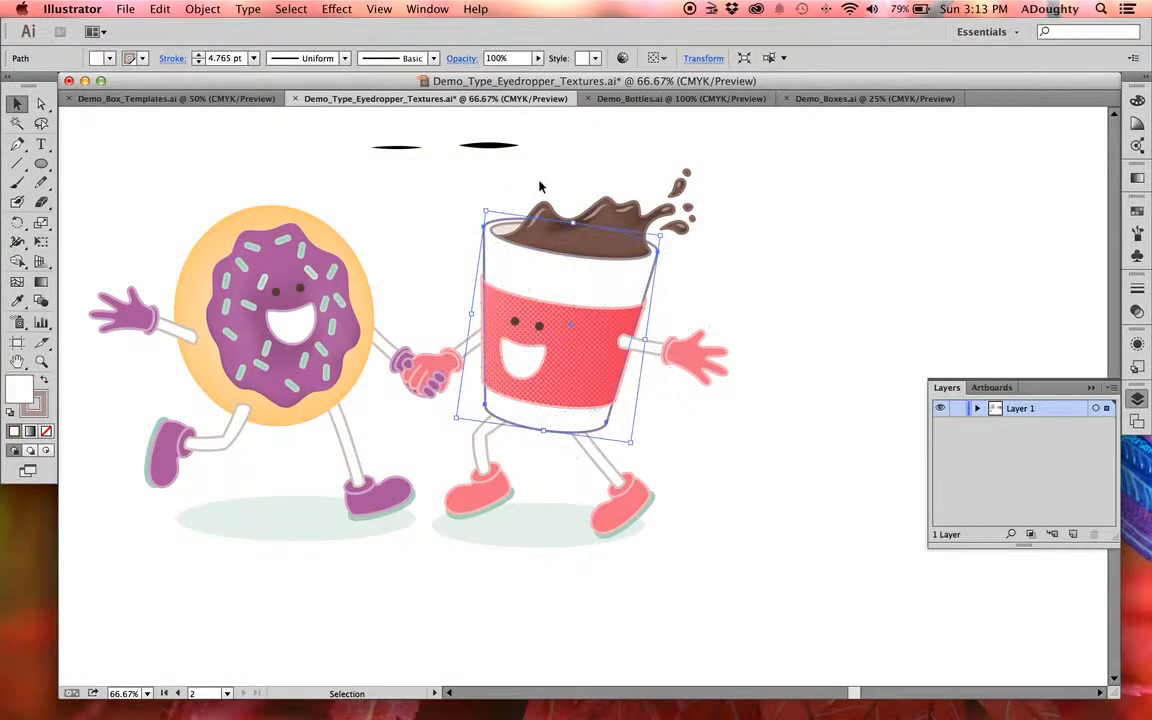
pyautogui.click(982, 227)
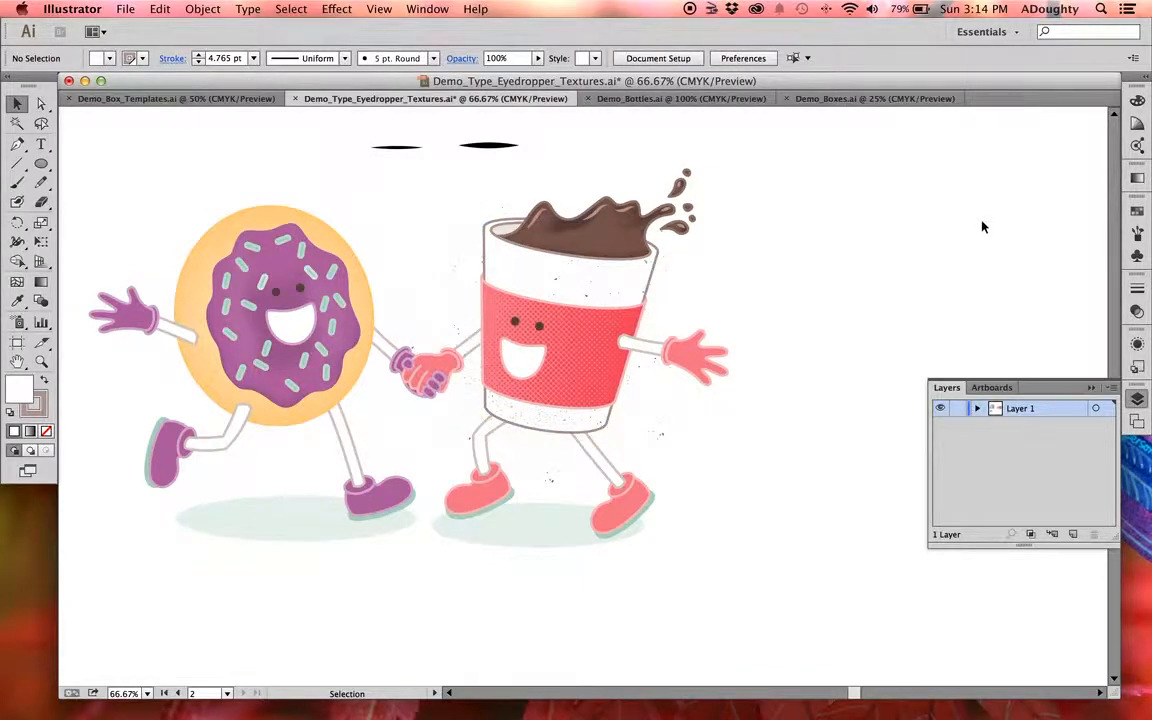
pyautogui.press('super+z')
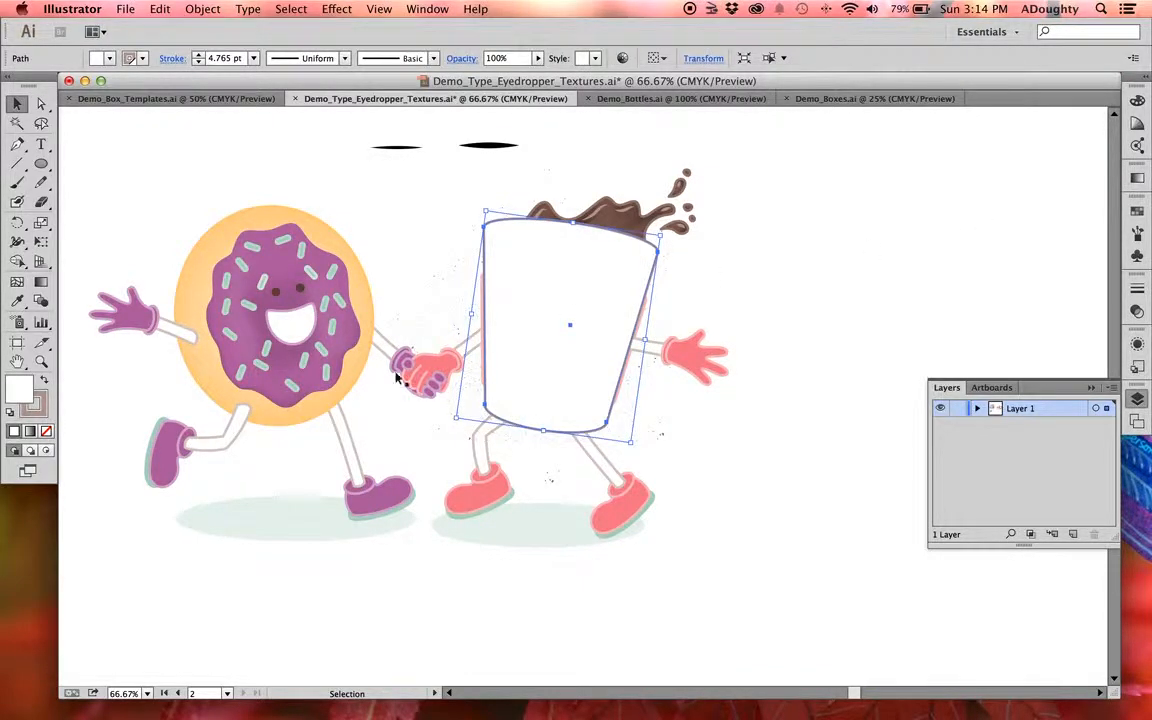
# - Make a clipping mask from the pasted cup shape and both speckle paths
pyautogui.keyDown('shift'); pyautogui.click(652, 442); pyautogui.keyUp('shift')
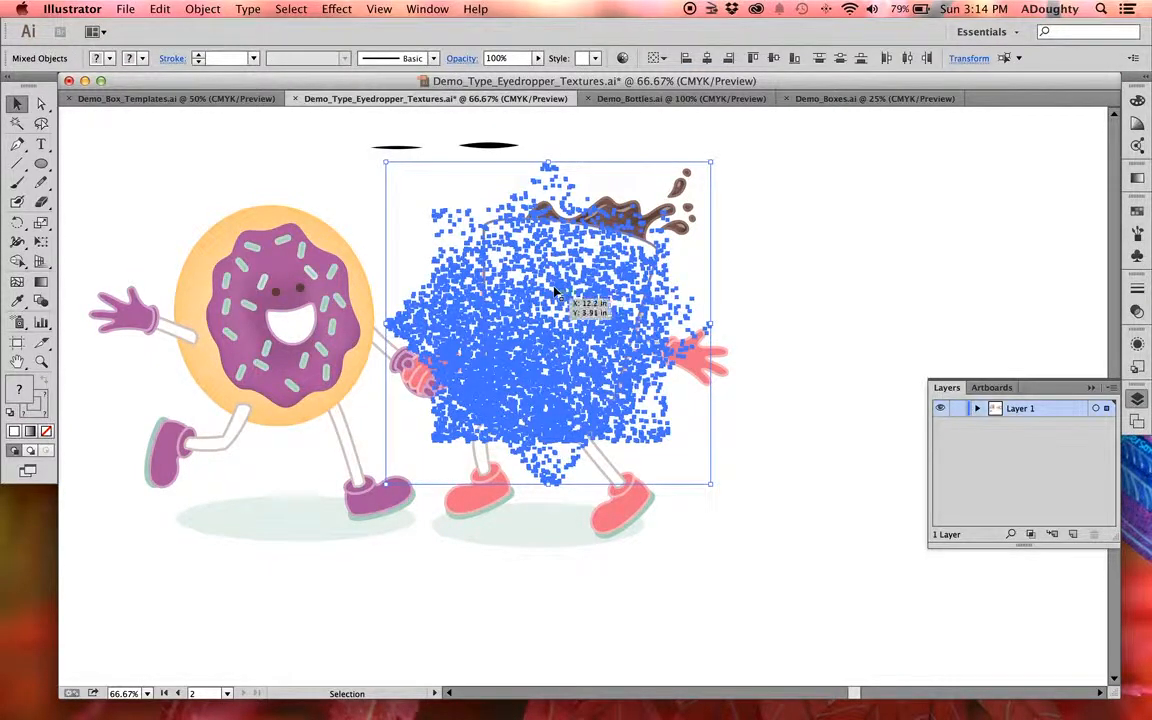
pyautogui.rightClick(555, 290)
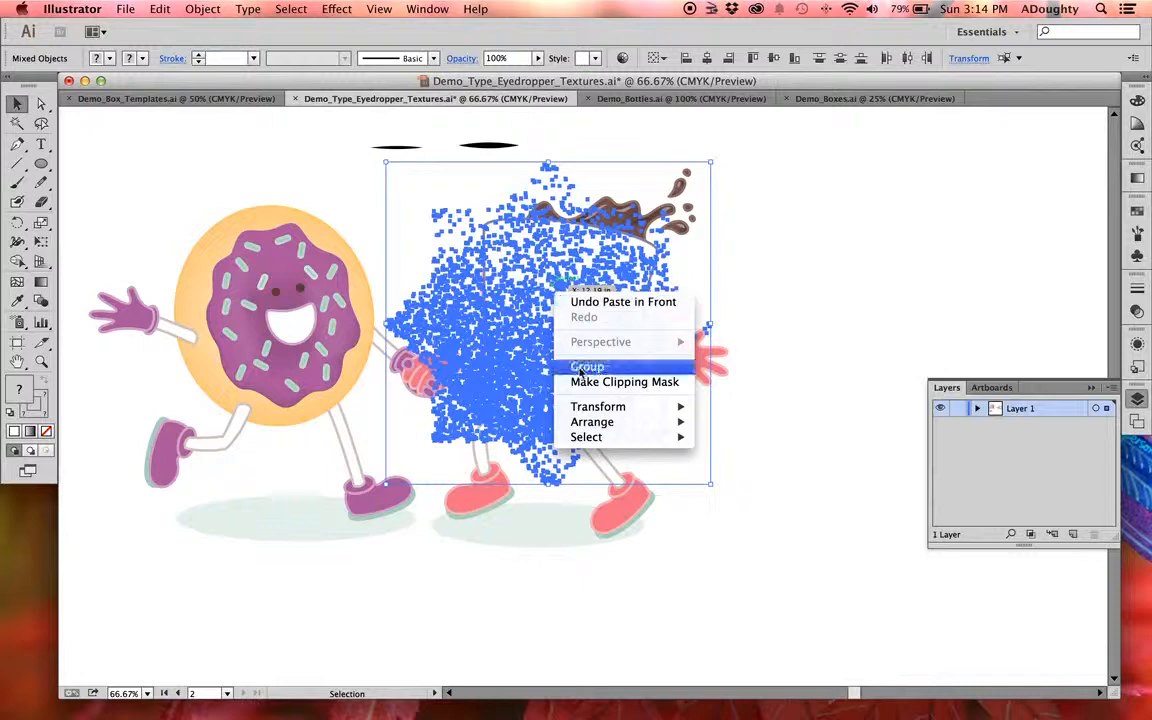
pyautogui.click(610, 385)
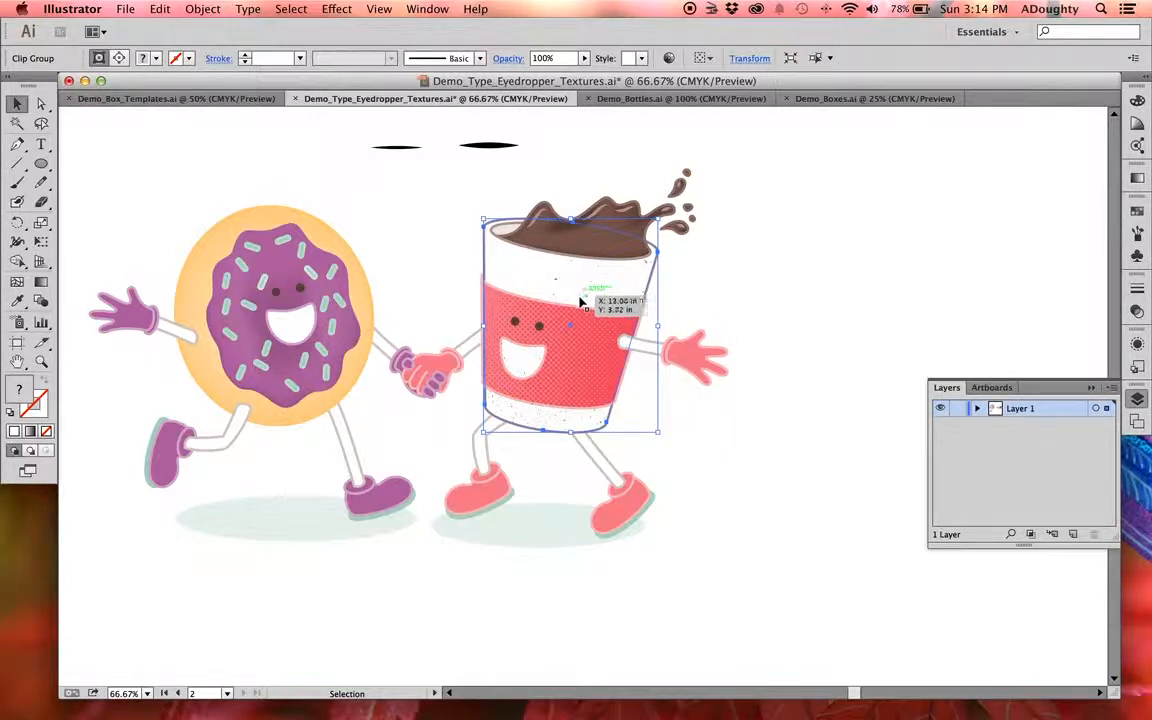
# - Cut the clipped speckle group and paste it directly in front of the original white cup body
pyautogui.press('super+x')
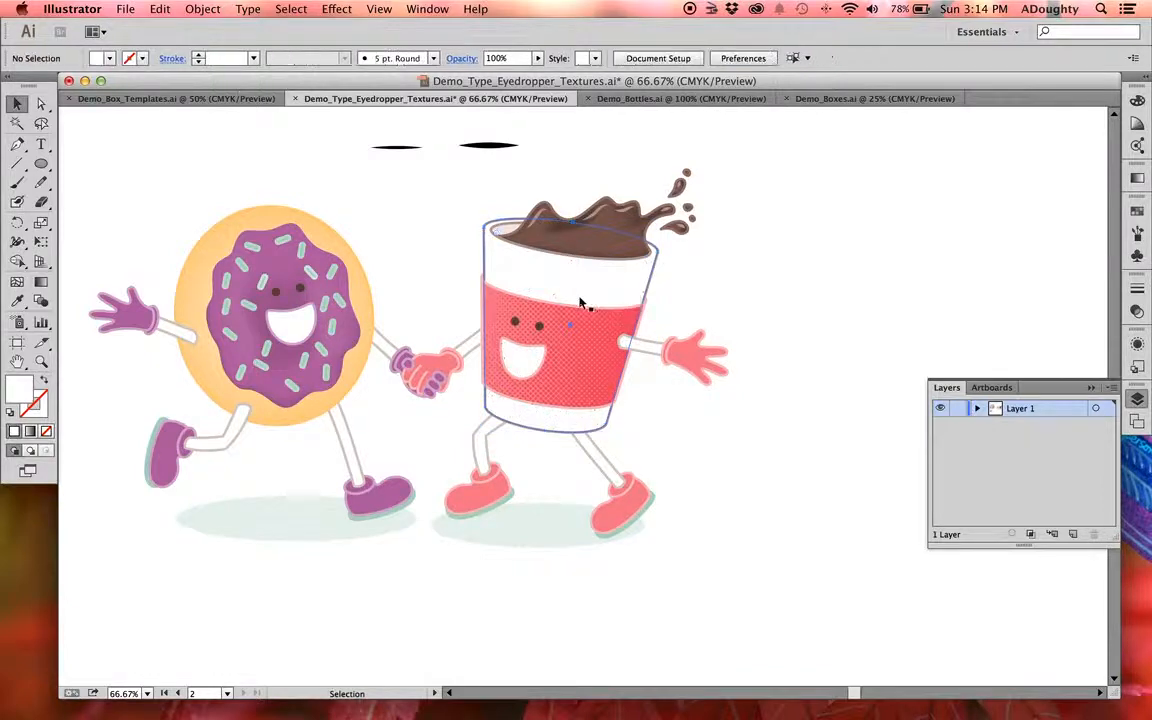
pyautogui.click(648, 285)
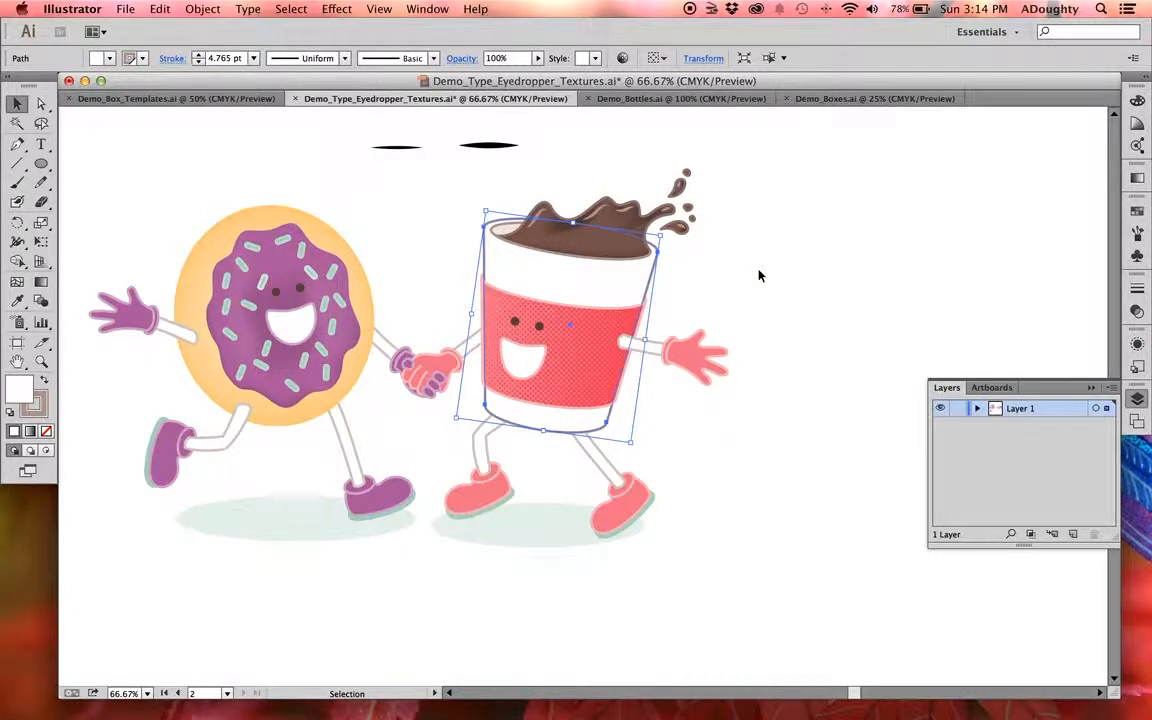
pyautogui.press('a')
pyautogui.press('super+f')
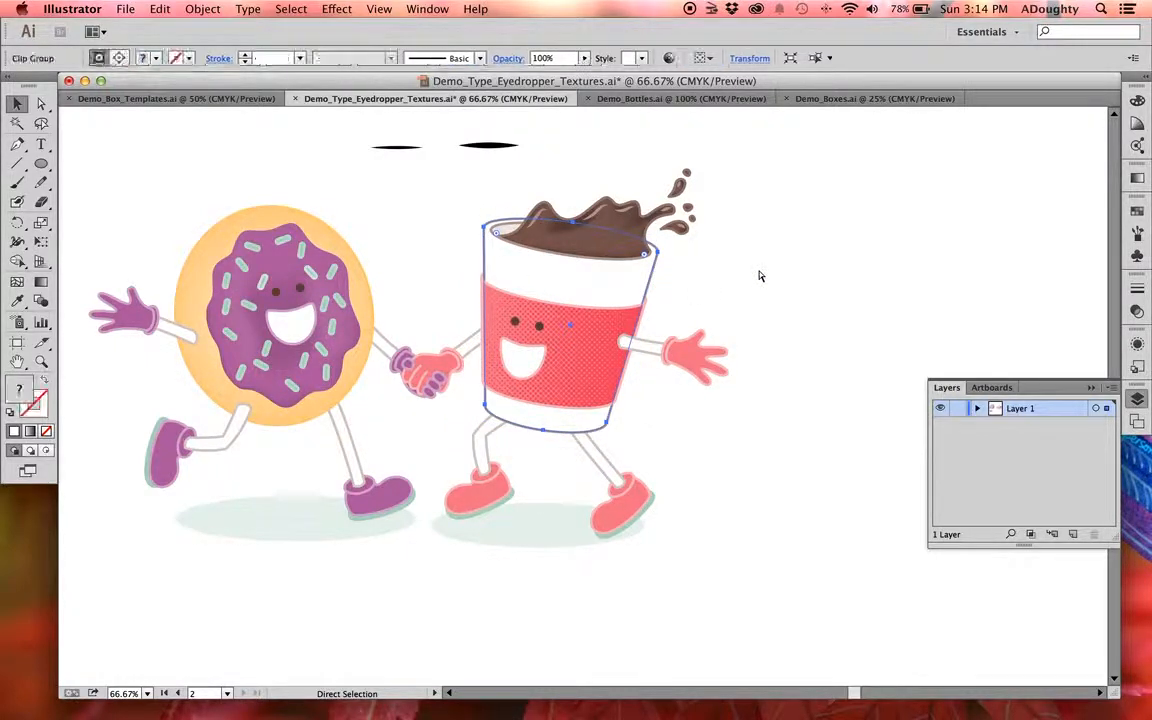
pyautogui.click(759, 274)
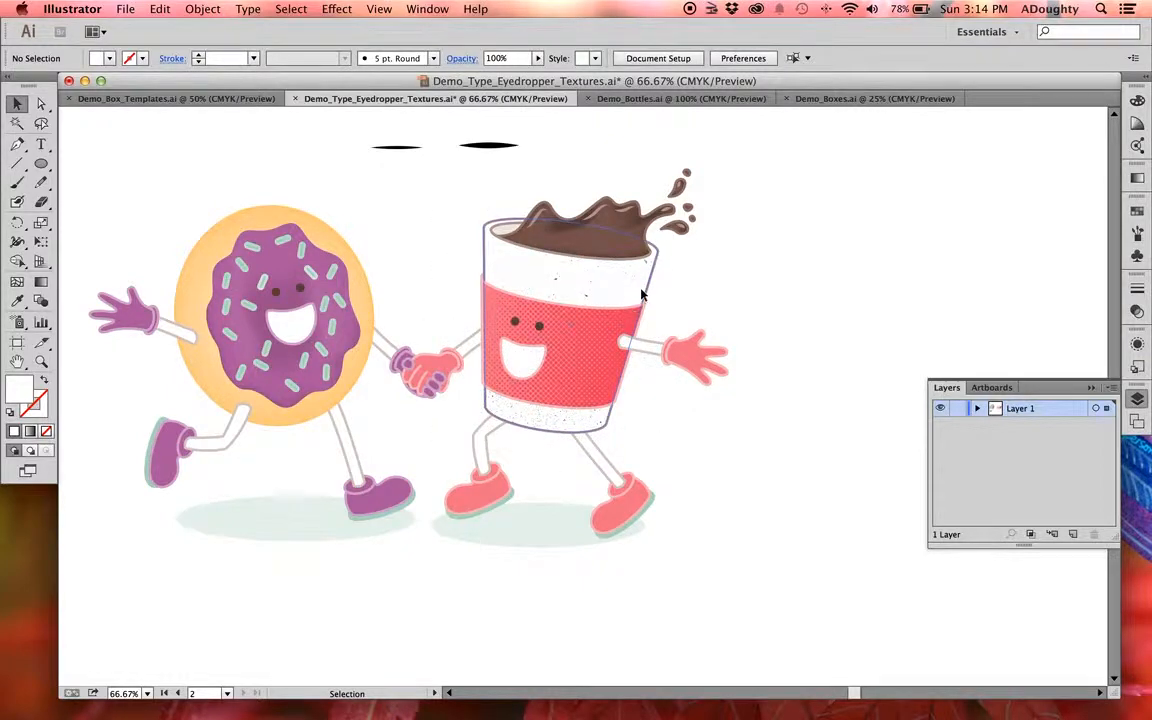
# - Lower the opacity of the clipped speckle group on the cup so the speckles look fainter
pyautogui.click(640, 293)
pyautogui.click(594, 300)
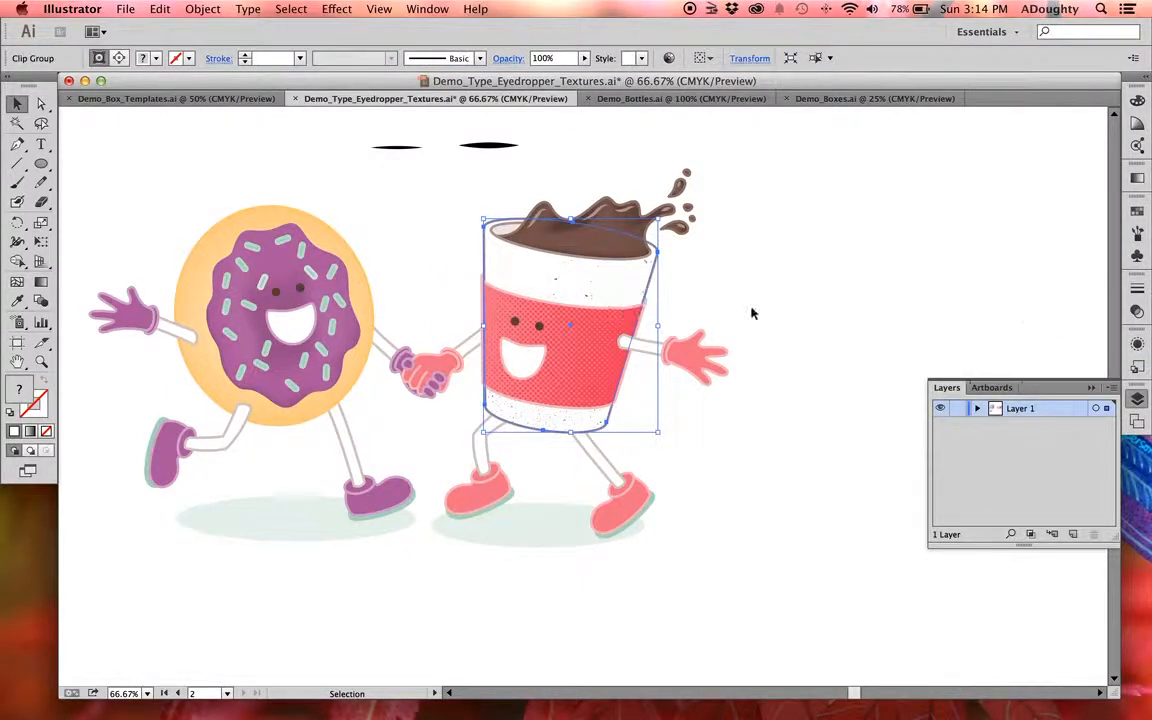
pyautogui.press('super+shift+F10')
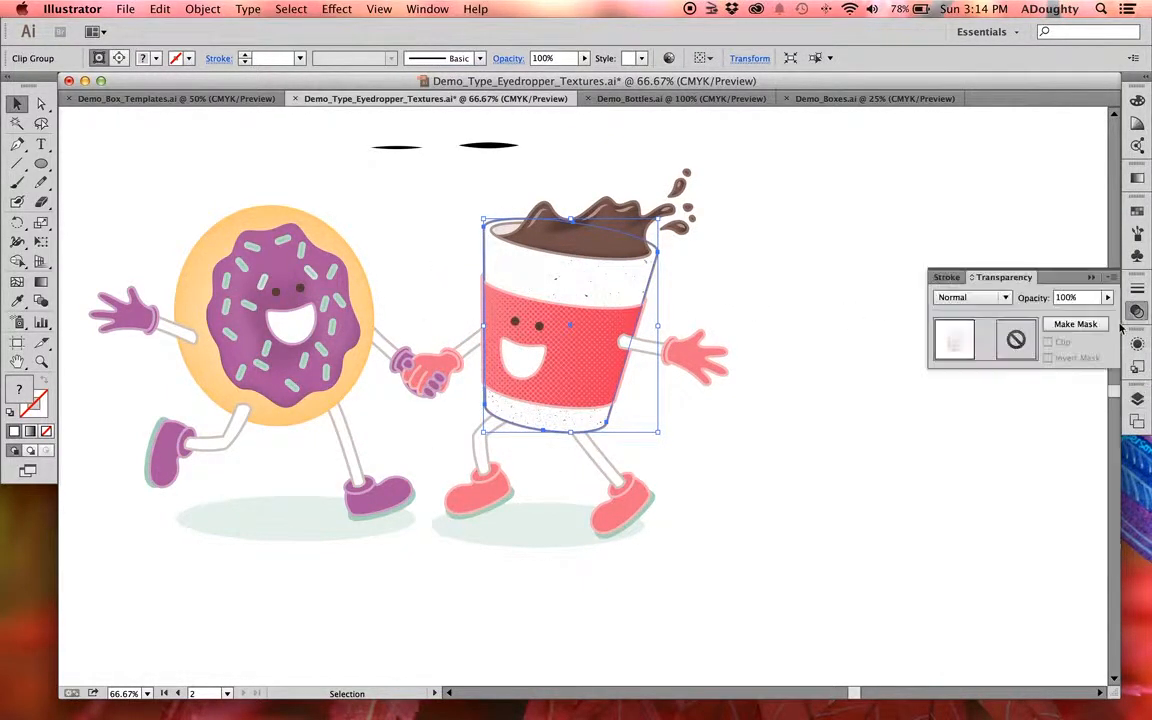
pyautogui.click(1107, 297)
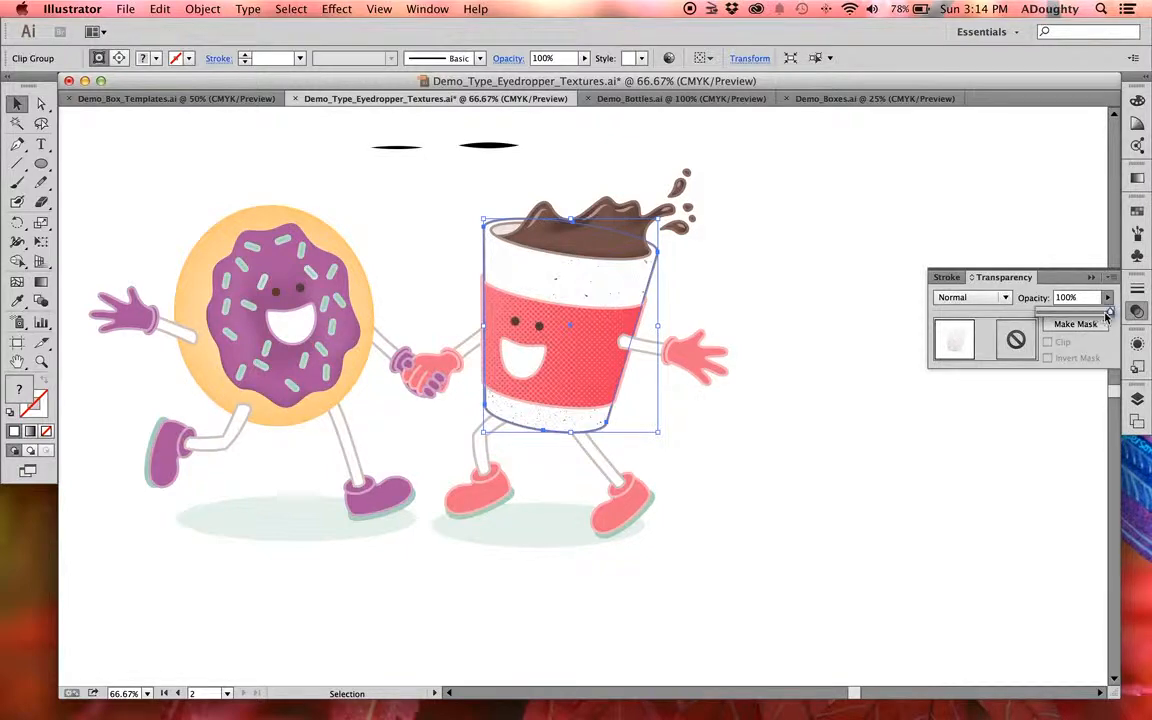
pyautogui.moveTo(1108, 313); pyautogui.dragTo(1074, 319)
pyautogui.click(785, 244)
# - Examine the textured donut and coffee cup characters together with the green and pink lettering above them
pyautogui.moveTo(812, 460); pyautogui.dragTo(902, 562)
pyautogui.moveTo(872, 428); pyautogui.dragTo(863, 369)
pyautogui.moveTo(834, 513); pyautogui.dragTo(911, 490)
pyautogui.moveTo(362, 488); pyautogui.dragTo(782, 440)
pyautogui.moveTo(667, 499); pyautogui.dragTo(845, 483)
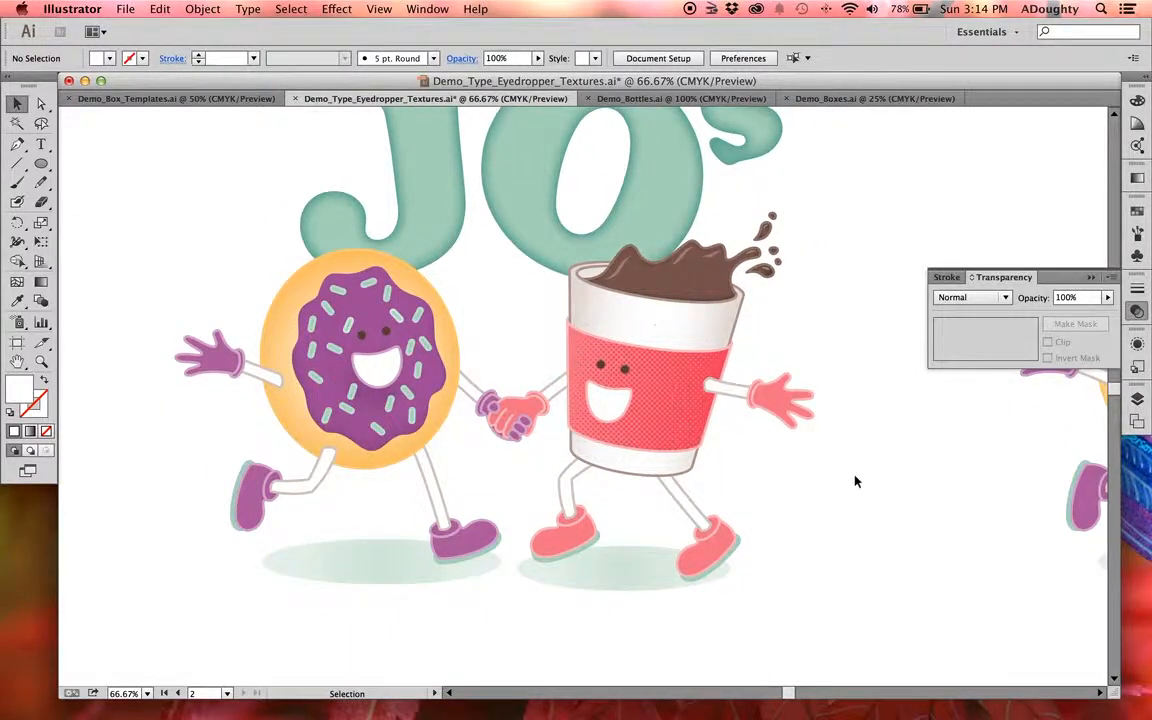
pyautogui.scroll(3, 866, 283)
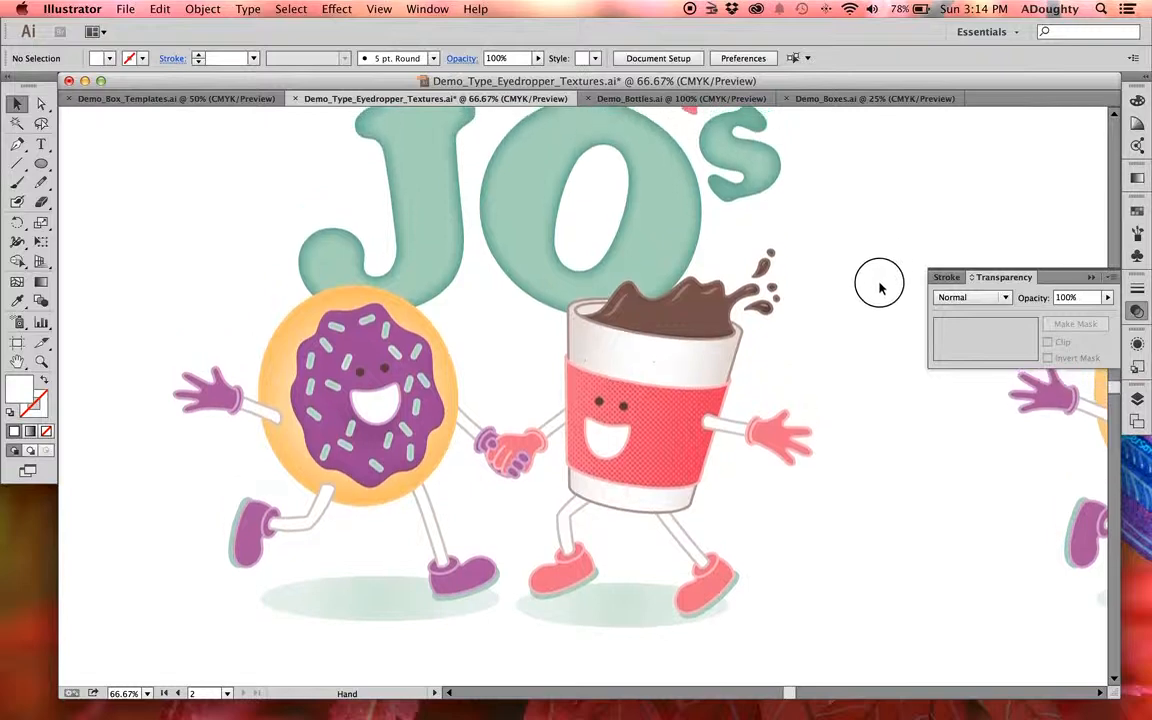
pyautogui.moveTo(830, 211); pyautogui.dragTo(816, 282)
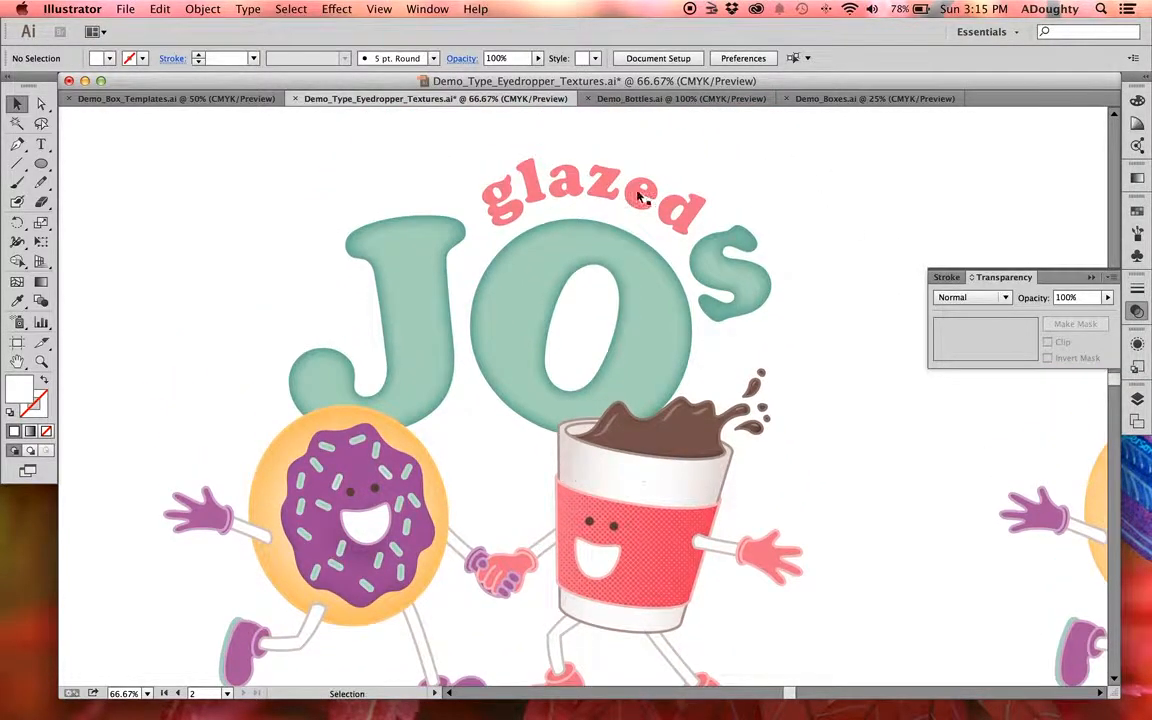